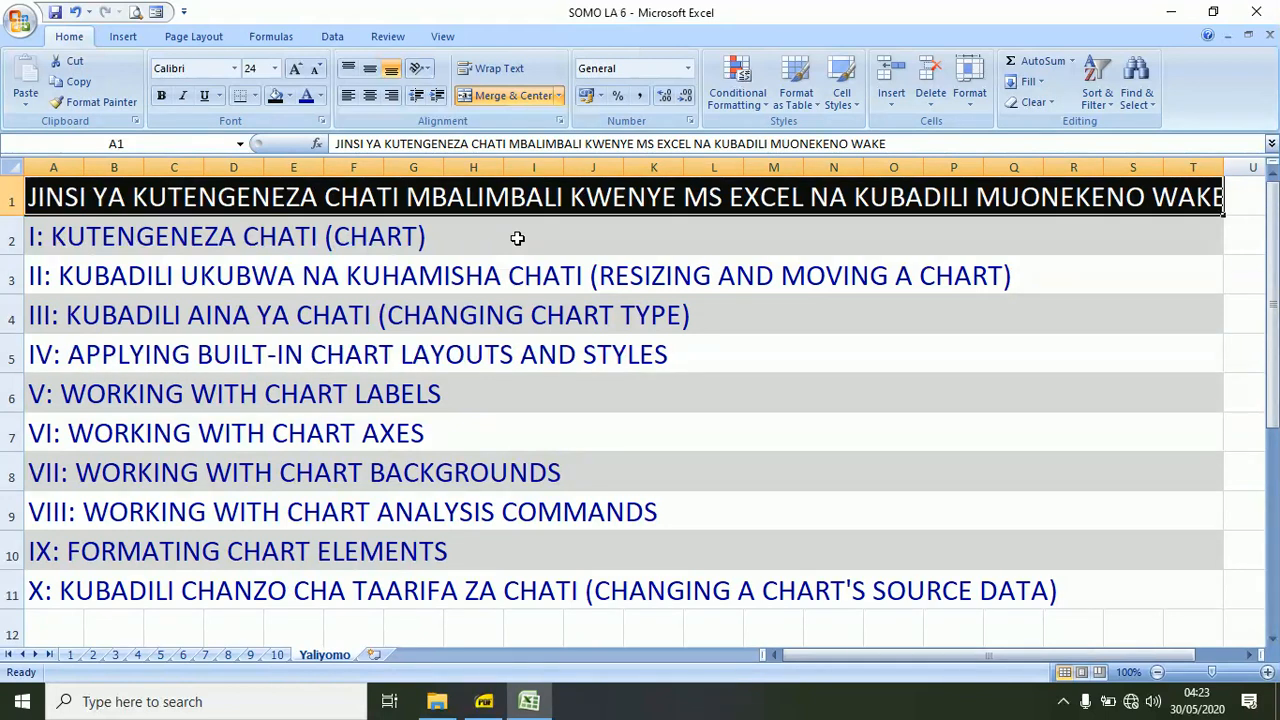
Open sheet 1 and delete the existing HEIGHT OF STUDENTS (CM) chart.
left_click(70, 655)
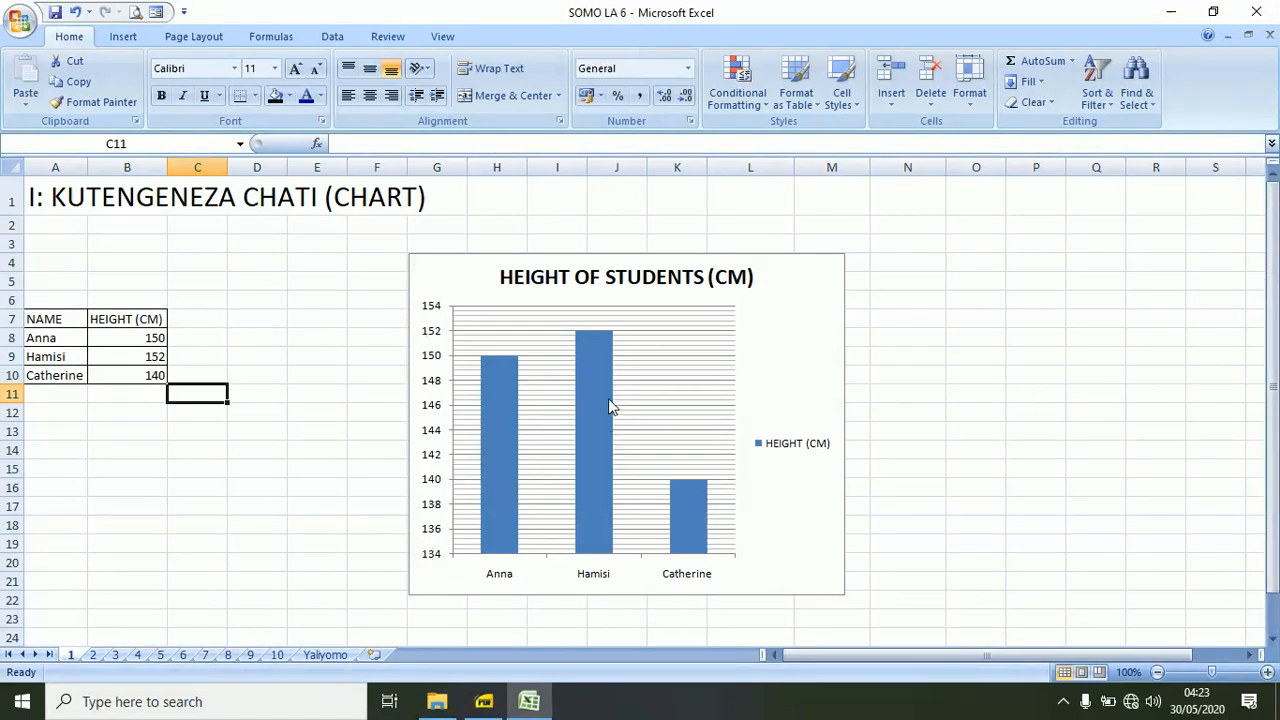
left_click(513, 260)
key("Delete")
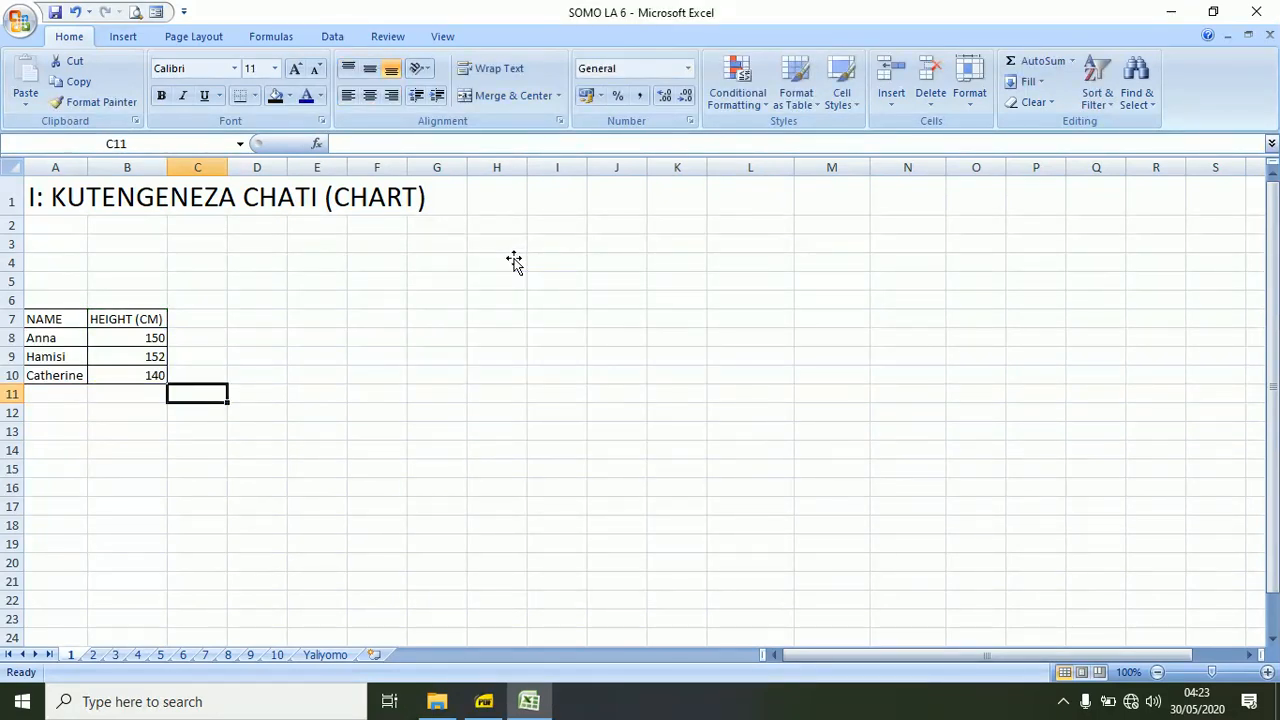
Insert a 2-D clustered column chart from the name and height table in A7:B10.
left_click(37, 315)
left_click_drag(37, 315, 143, 376)
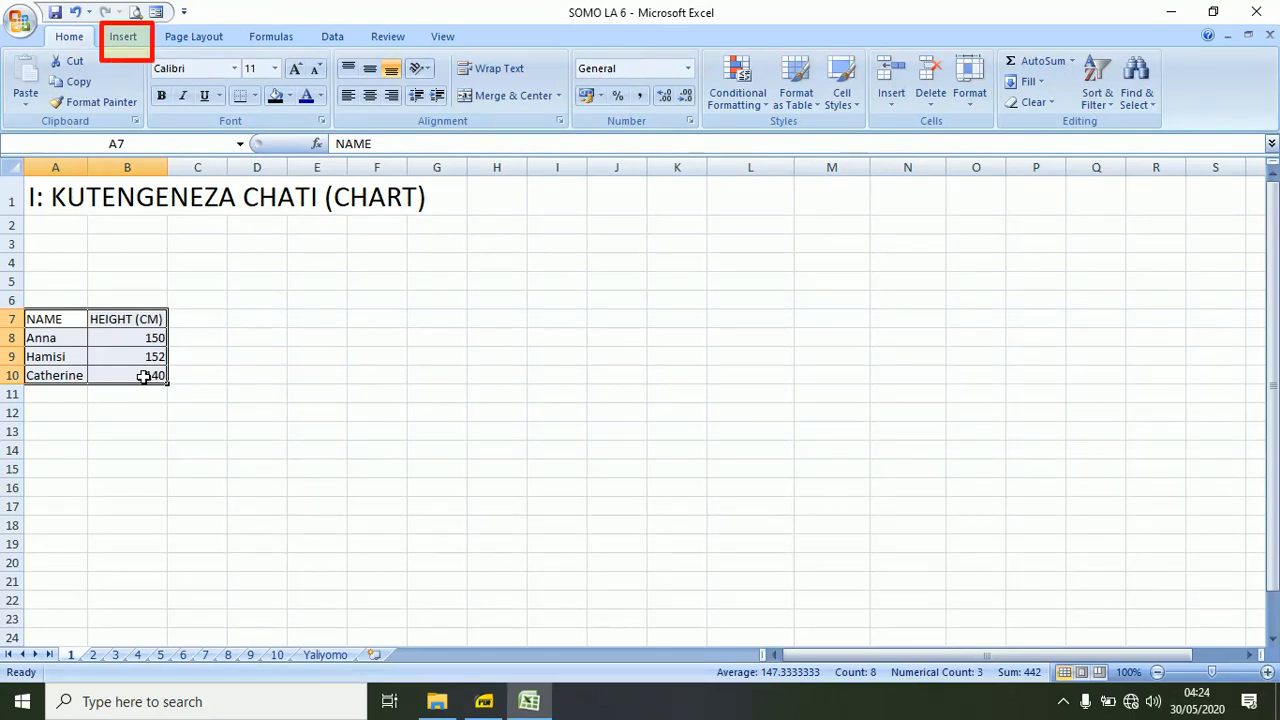
left_click(123, 37)
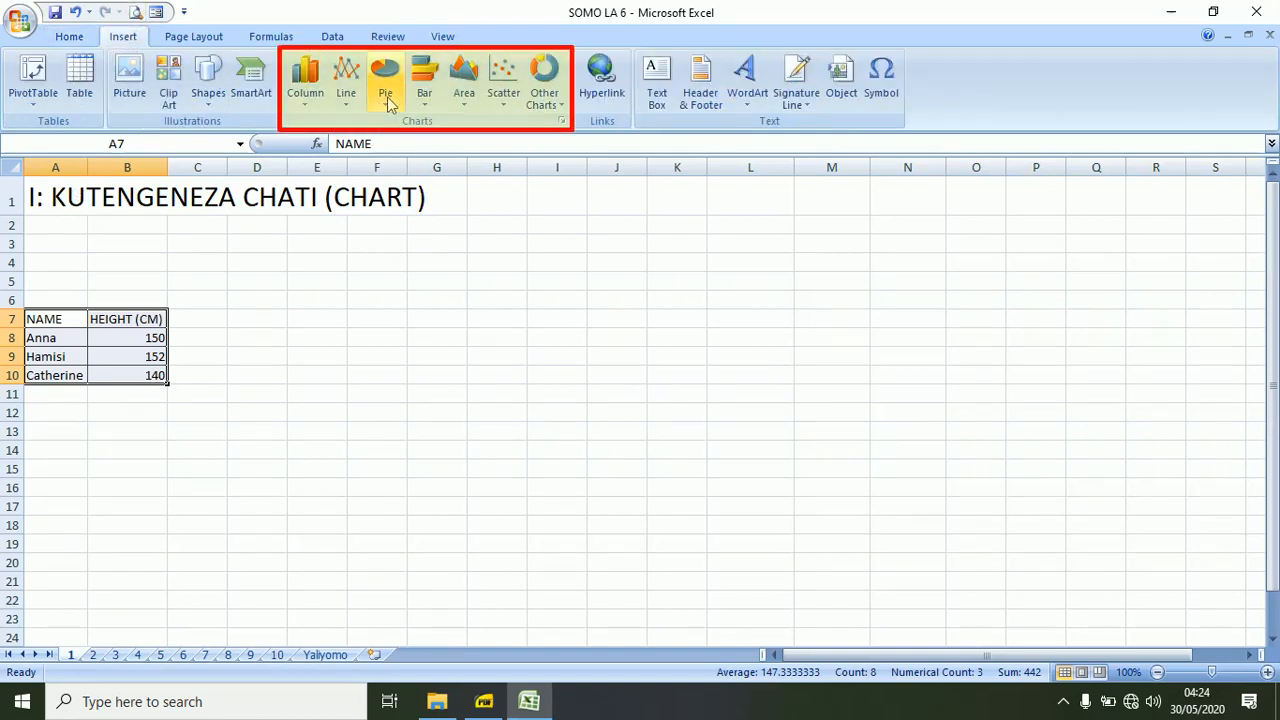
left_click(307, 95)
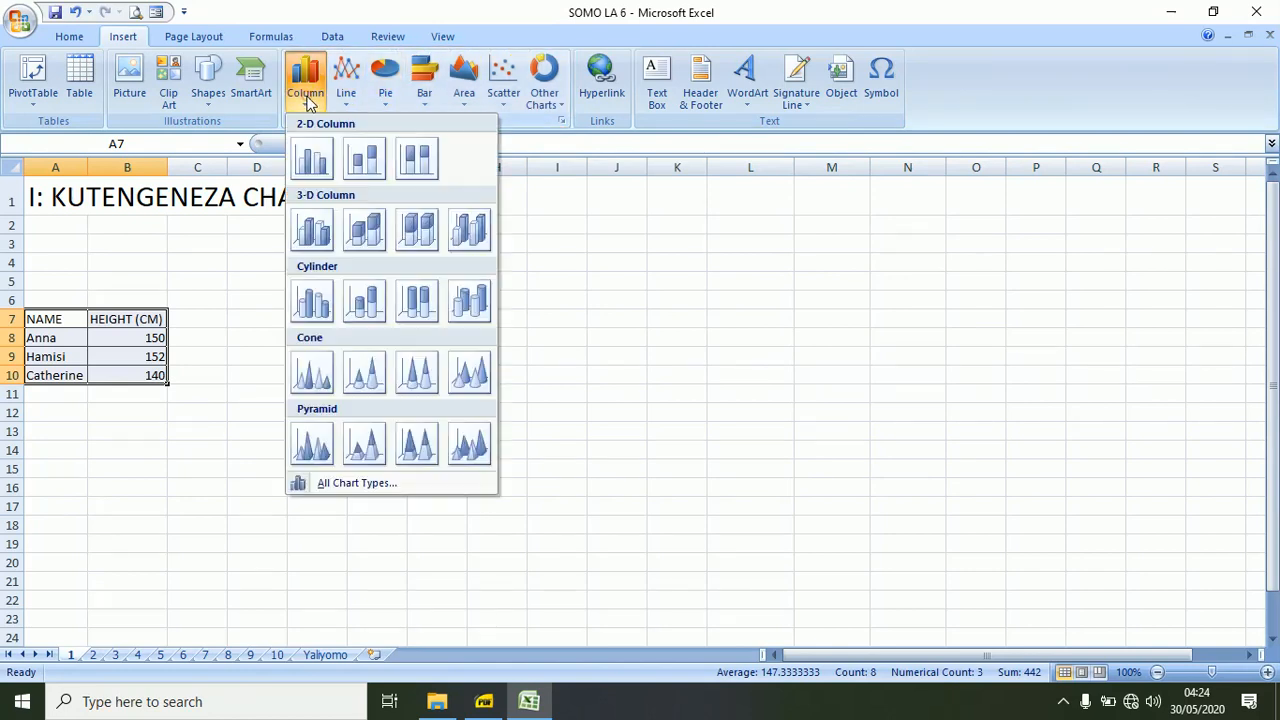
left_click(314, 160)
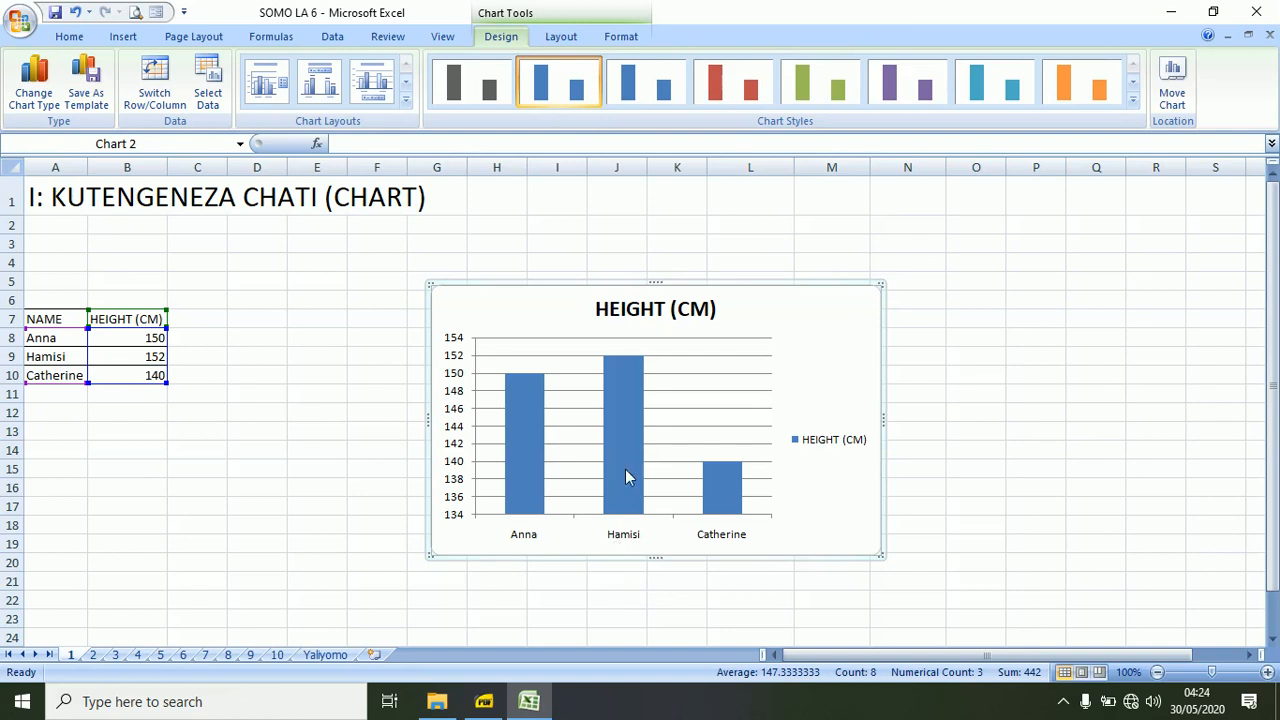
mouse_move(725, 477)
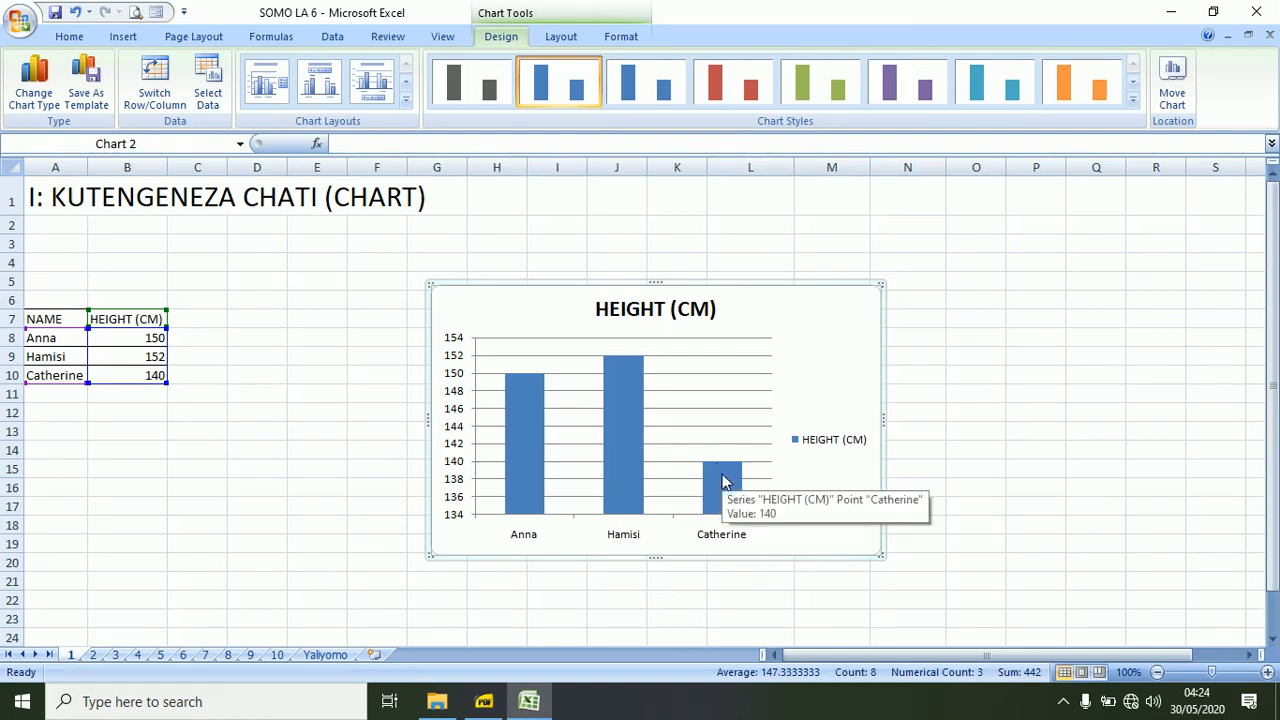
mouse_move(603, 362)
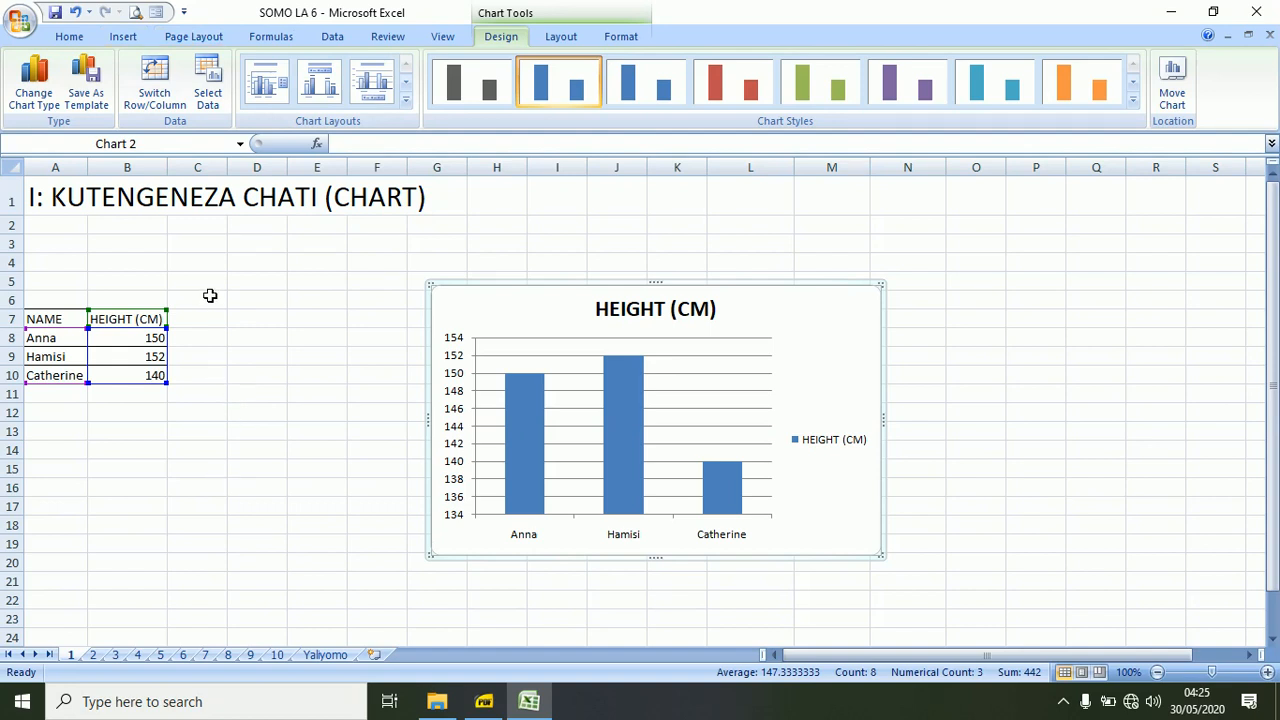
Try a basic 2-D pie chart of the table in A7:B10, check its slices, and undo its insertion.
left_click(43, 321)
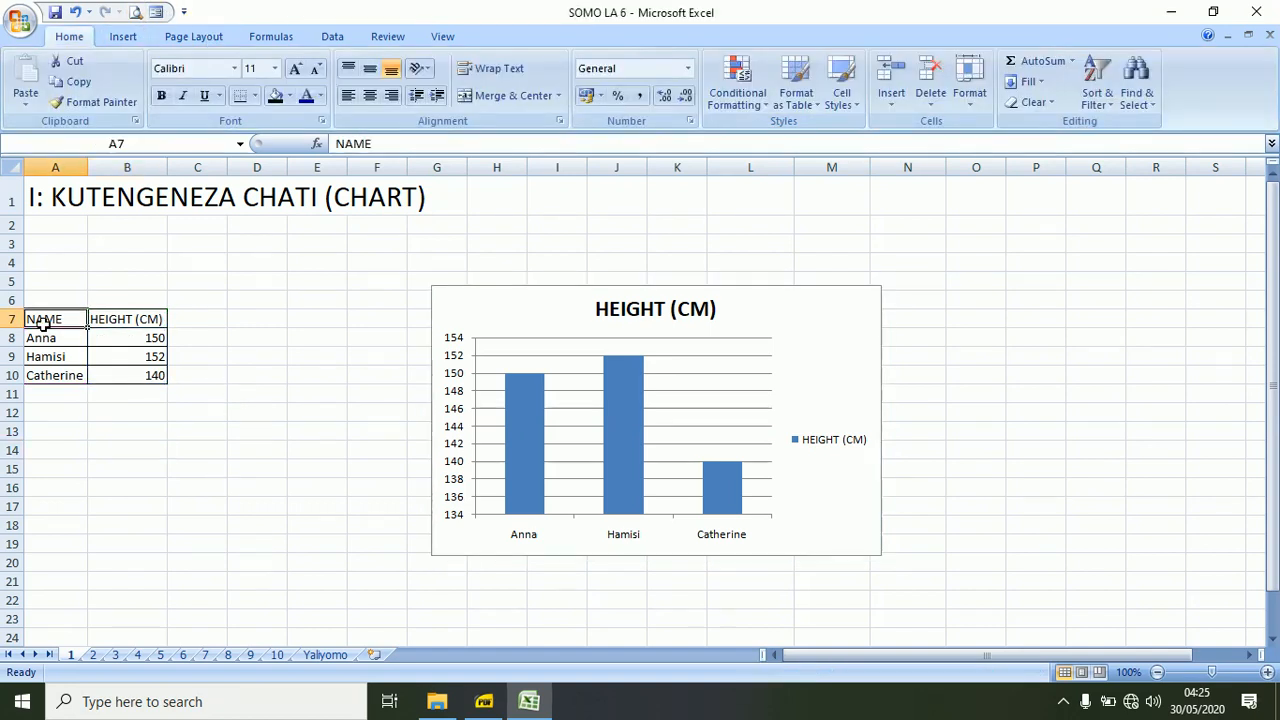
left_click_drag(43, 321, 148, 380)
left_click(125, 37)
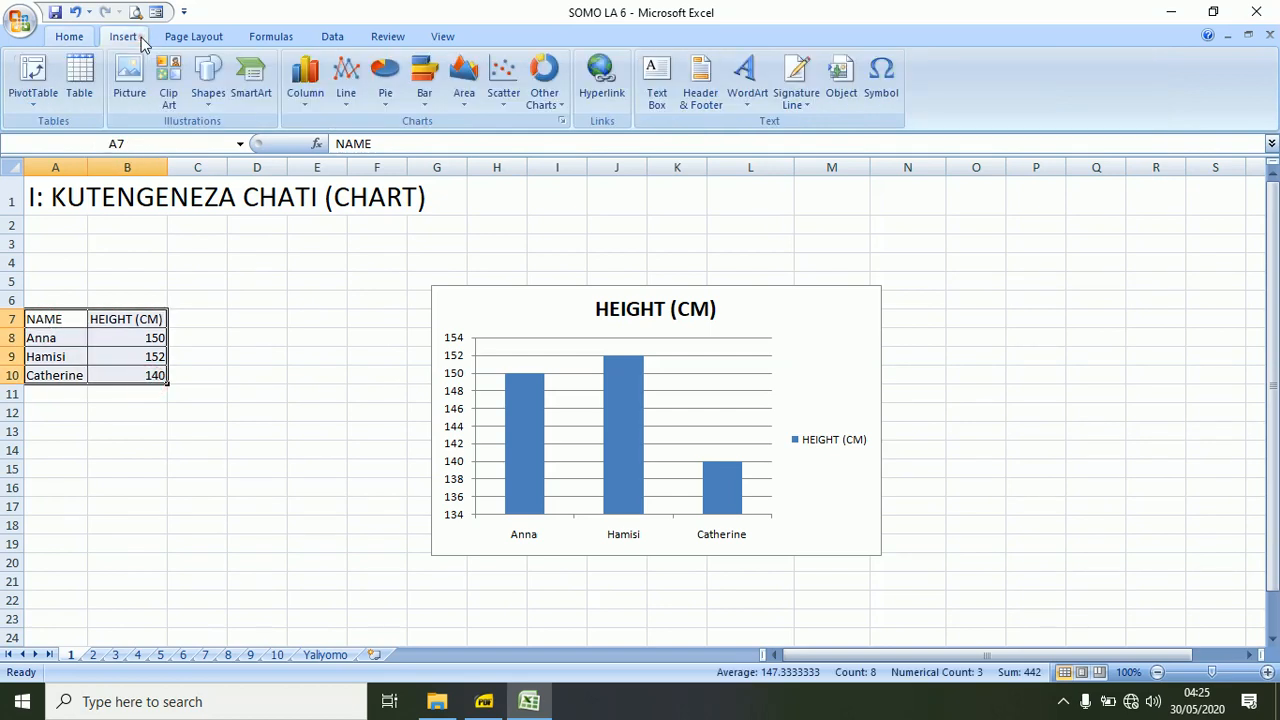
left_click(388, 97)
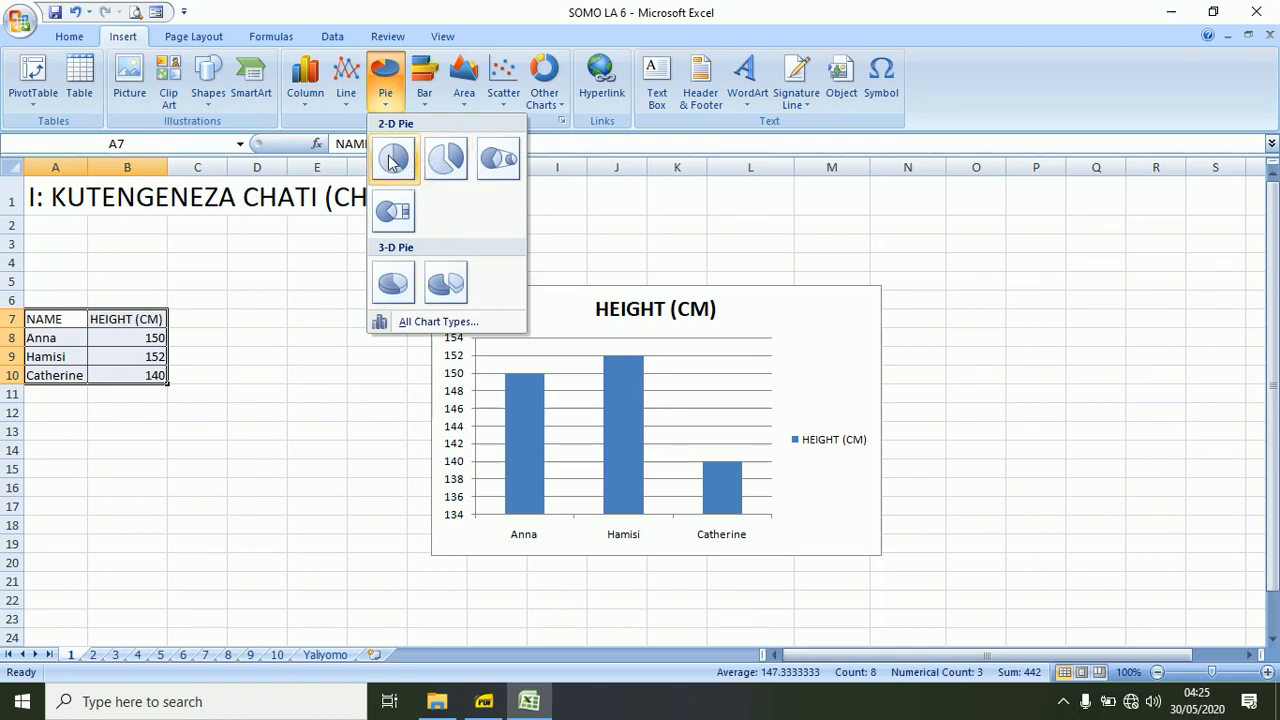
left_click(394, 161)
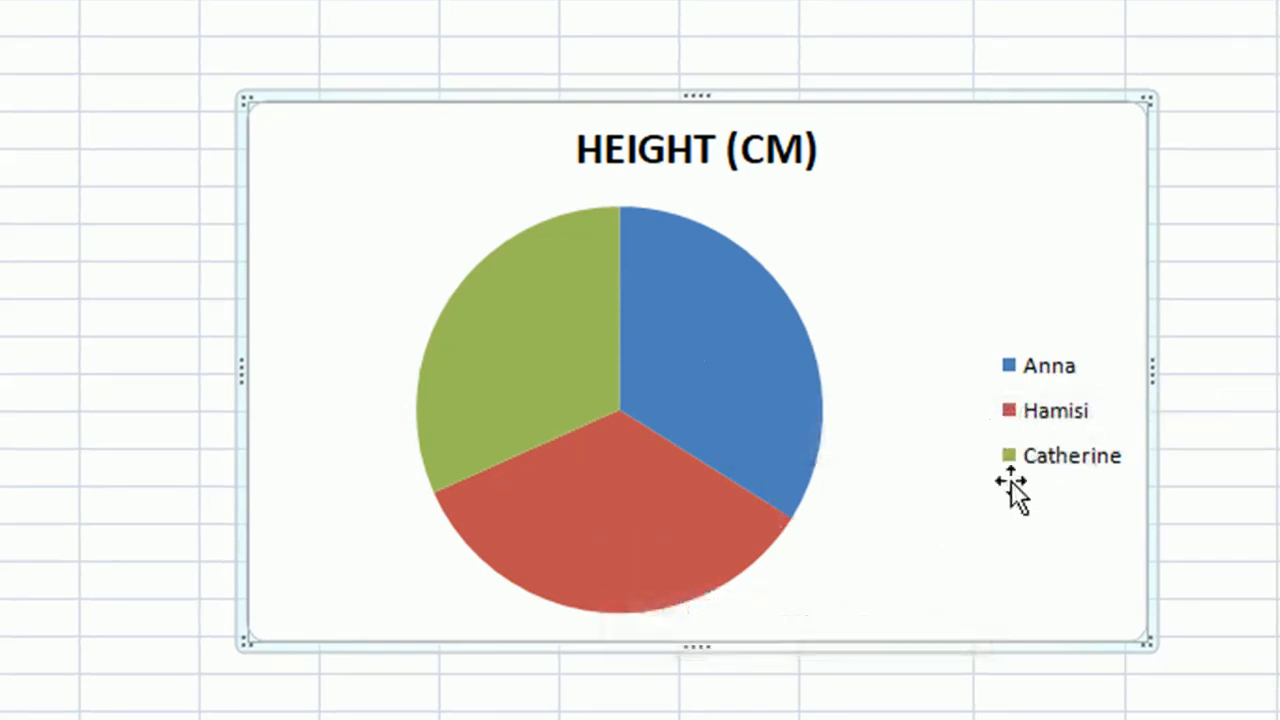
mouse_move(454, 373)
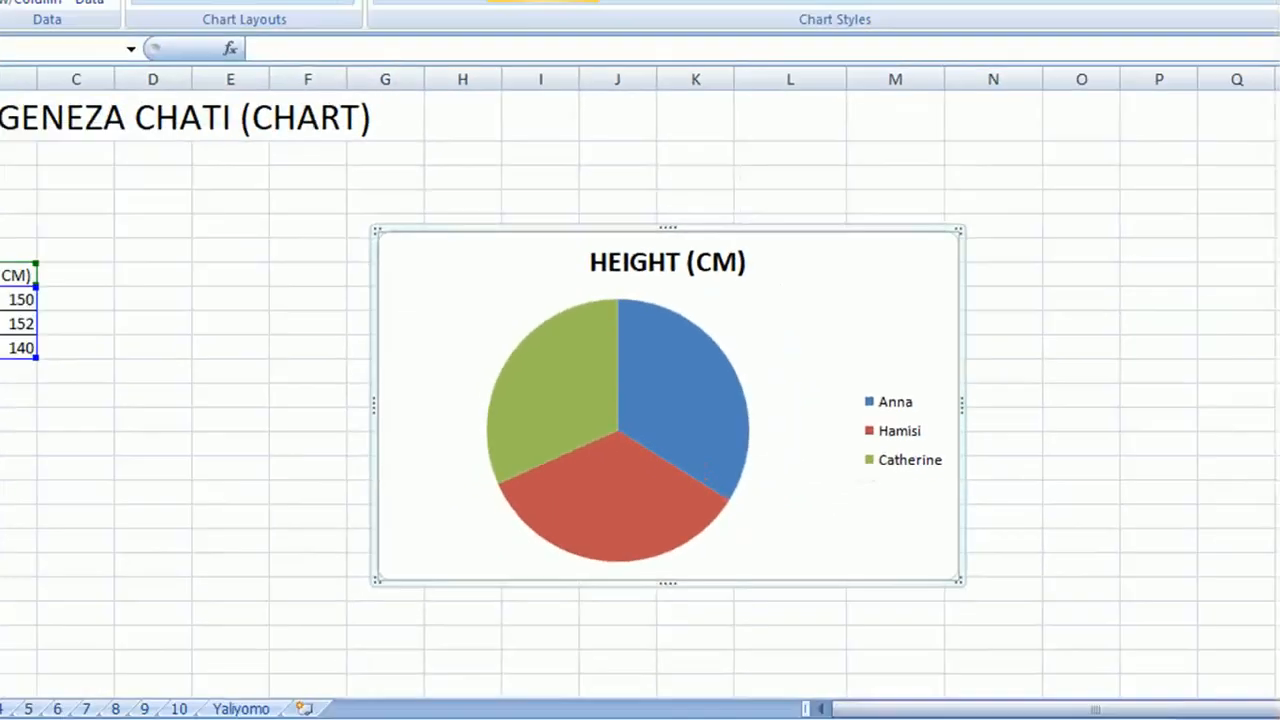
left_click(77, 11)
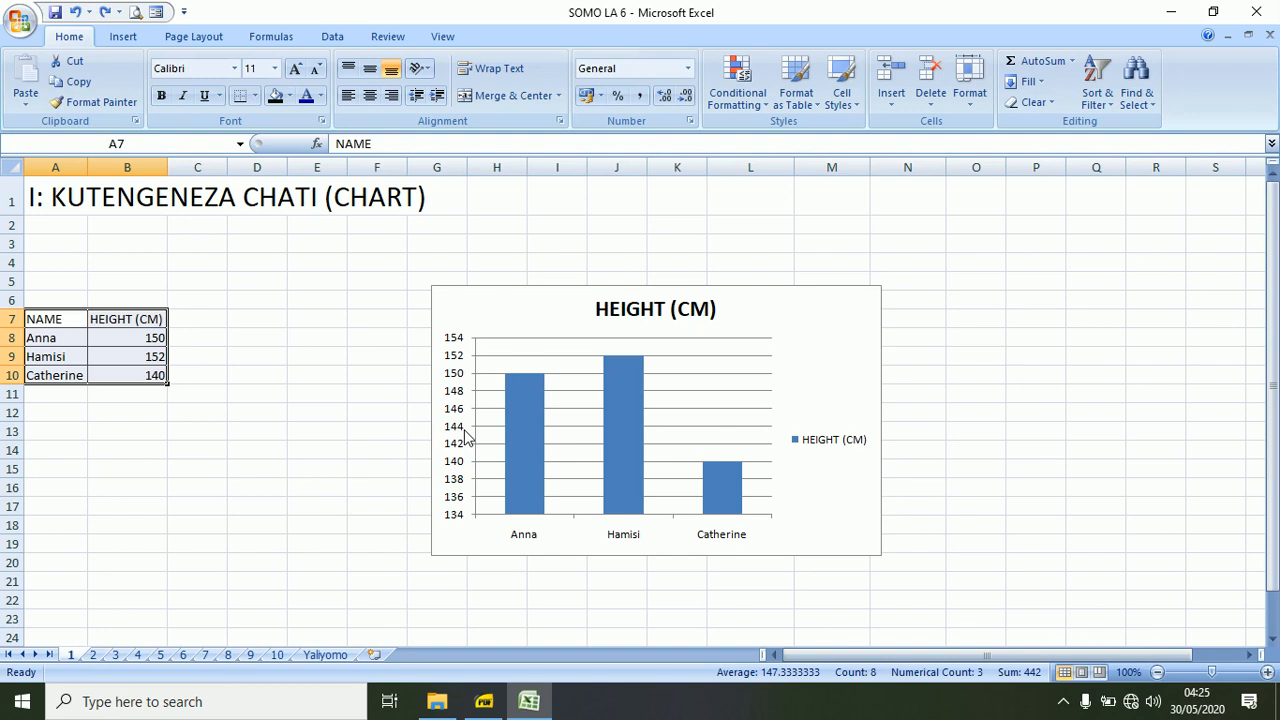
Insert a 3-D clustered column chart from the table in A7:B10 and save the workbook.
left_click(123, 37)
left_click(306, 100)
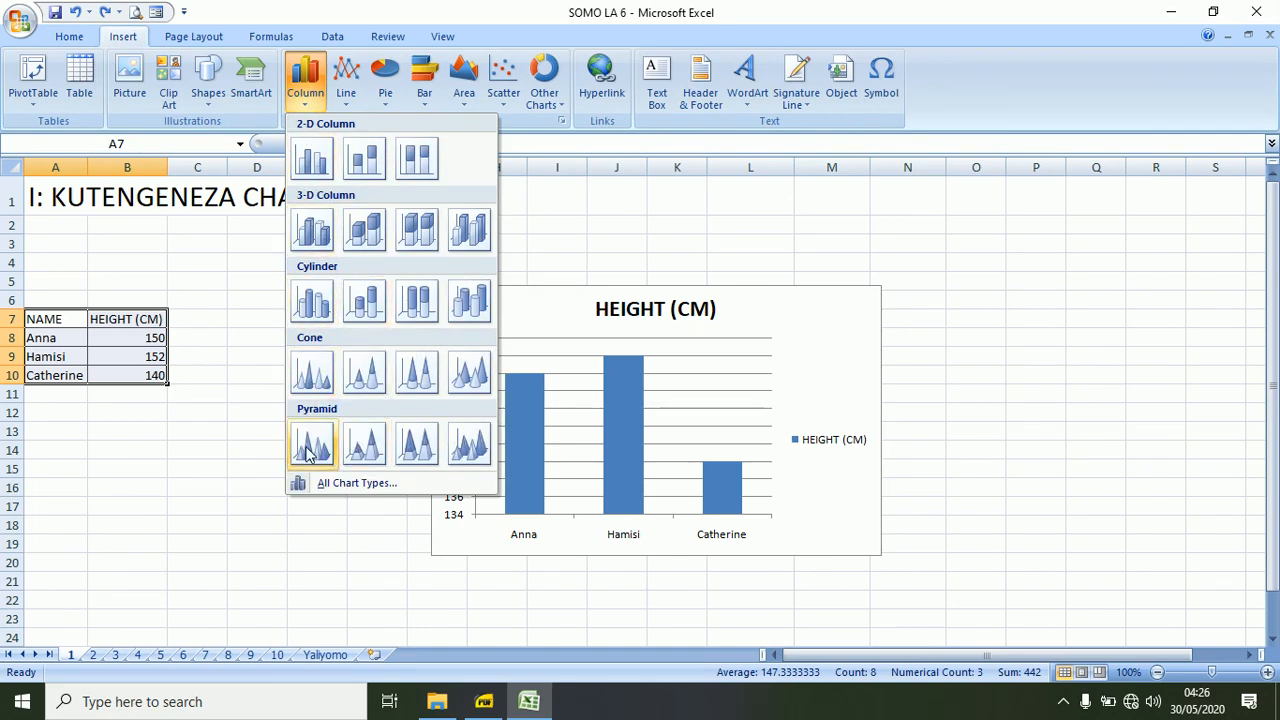
left_click(315, 232)
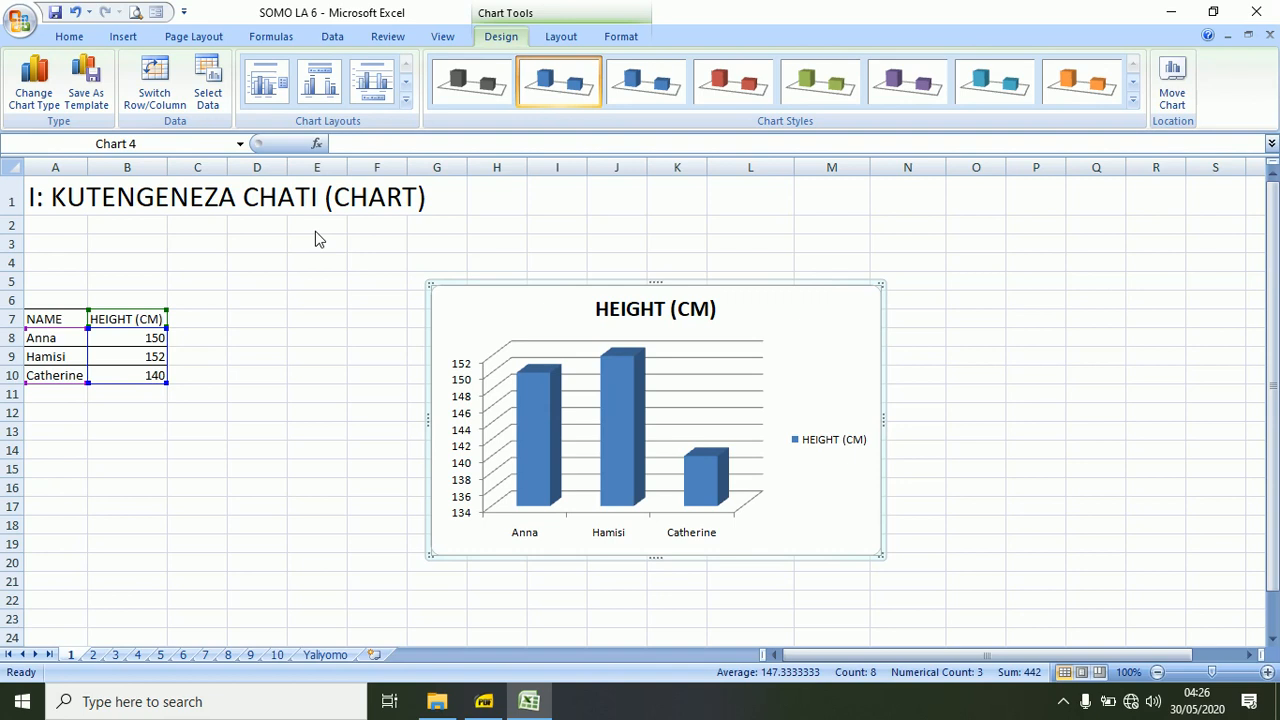
left_click(55, 14)
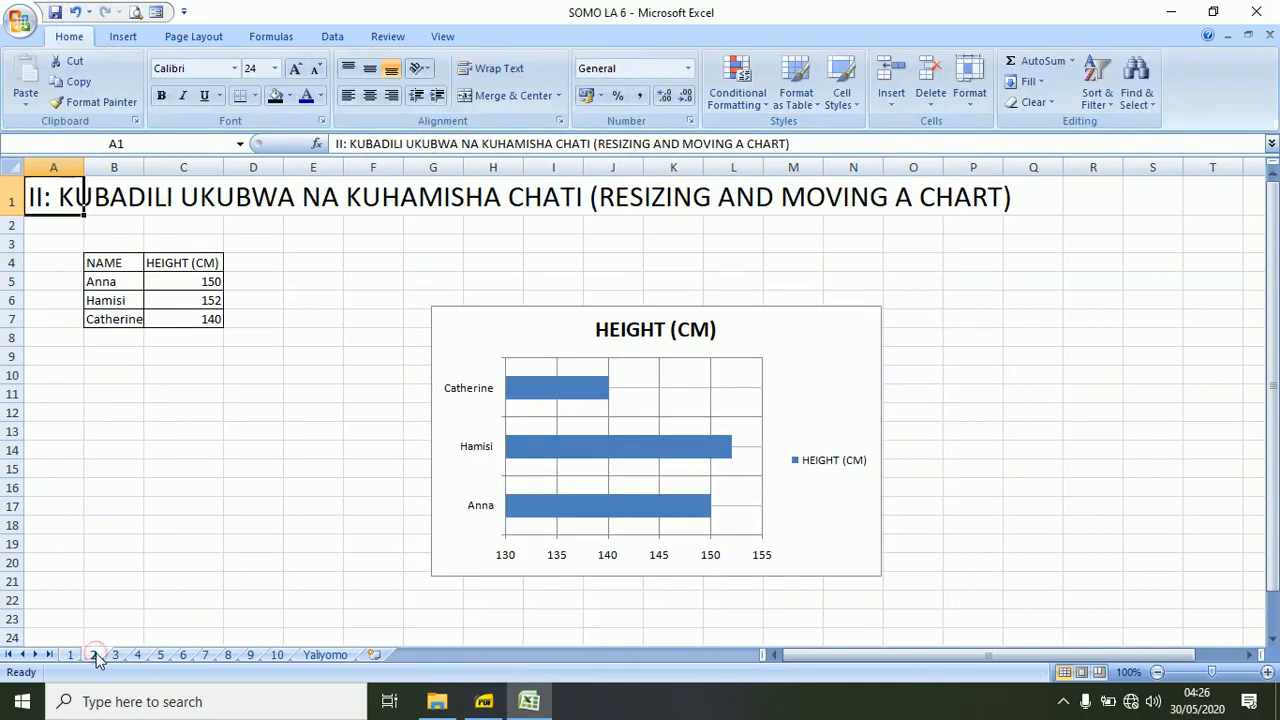
Replace the bar chart on sheet 2 with a 2-D clustered column chart of the table in B4:C7.
left_click(595, 310)
key("Delete")
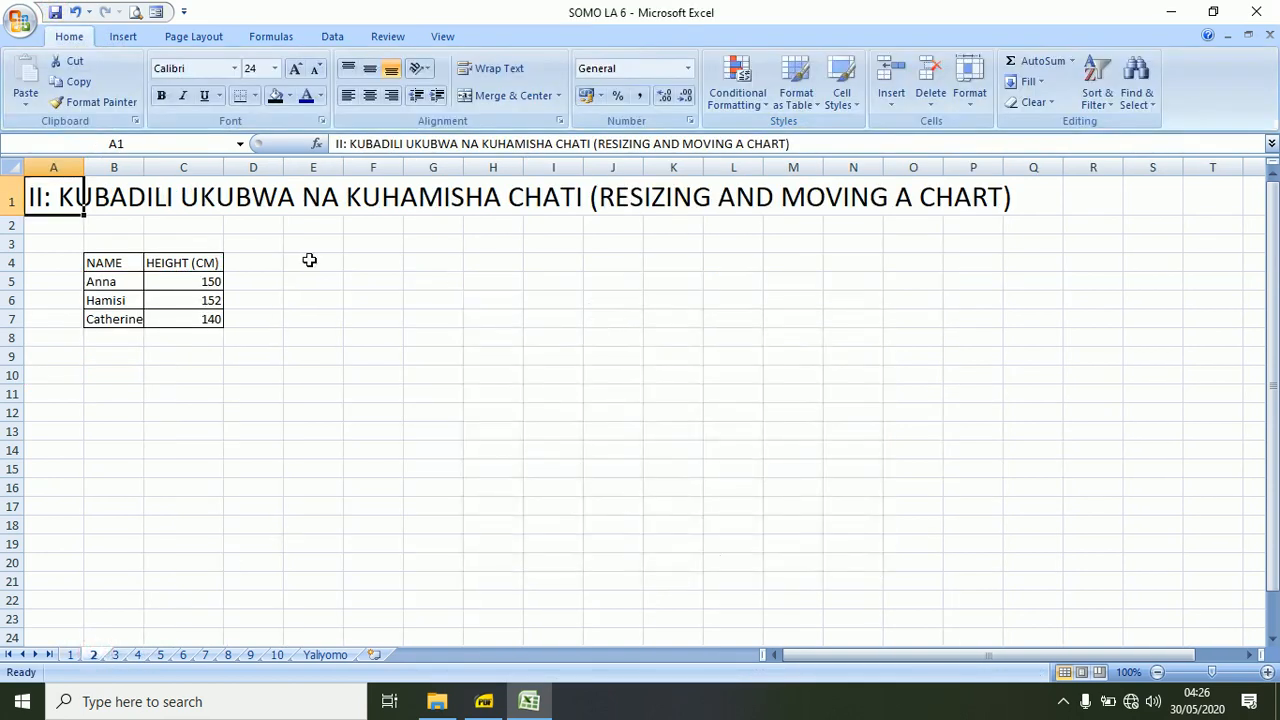
left_click_drag(100, 268, 207, 322)
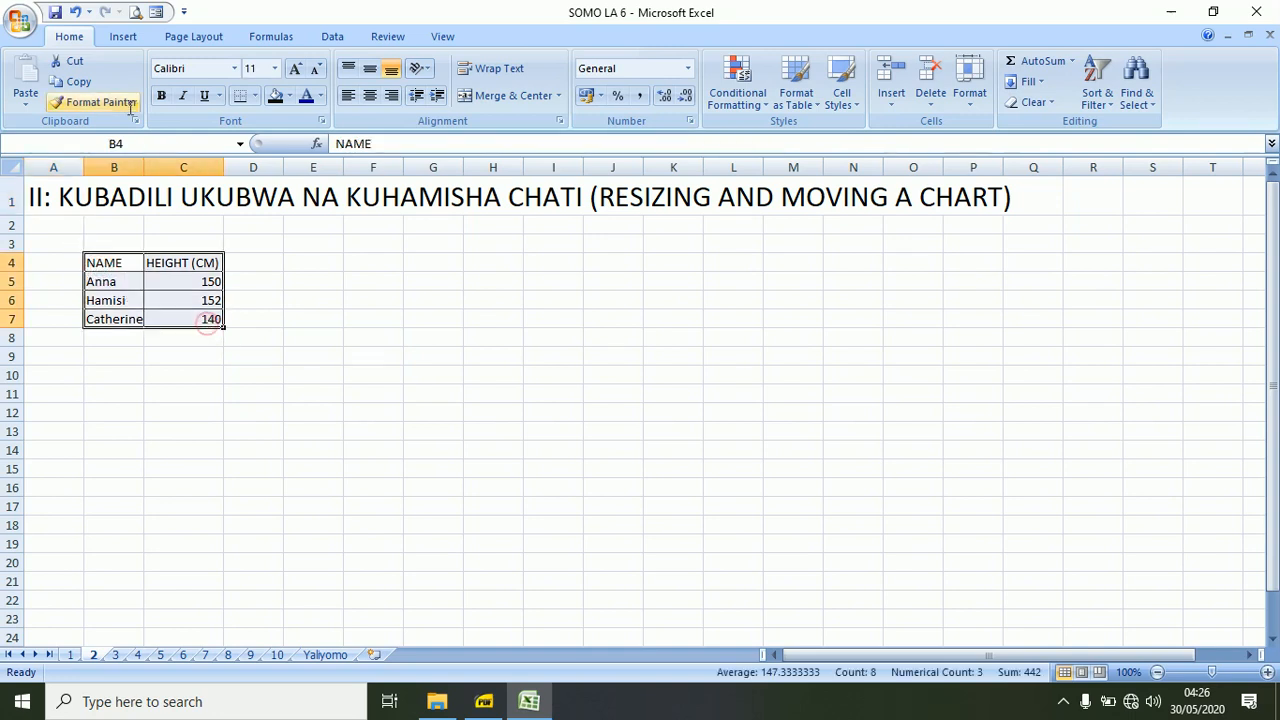
left_click(128, 37)
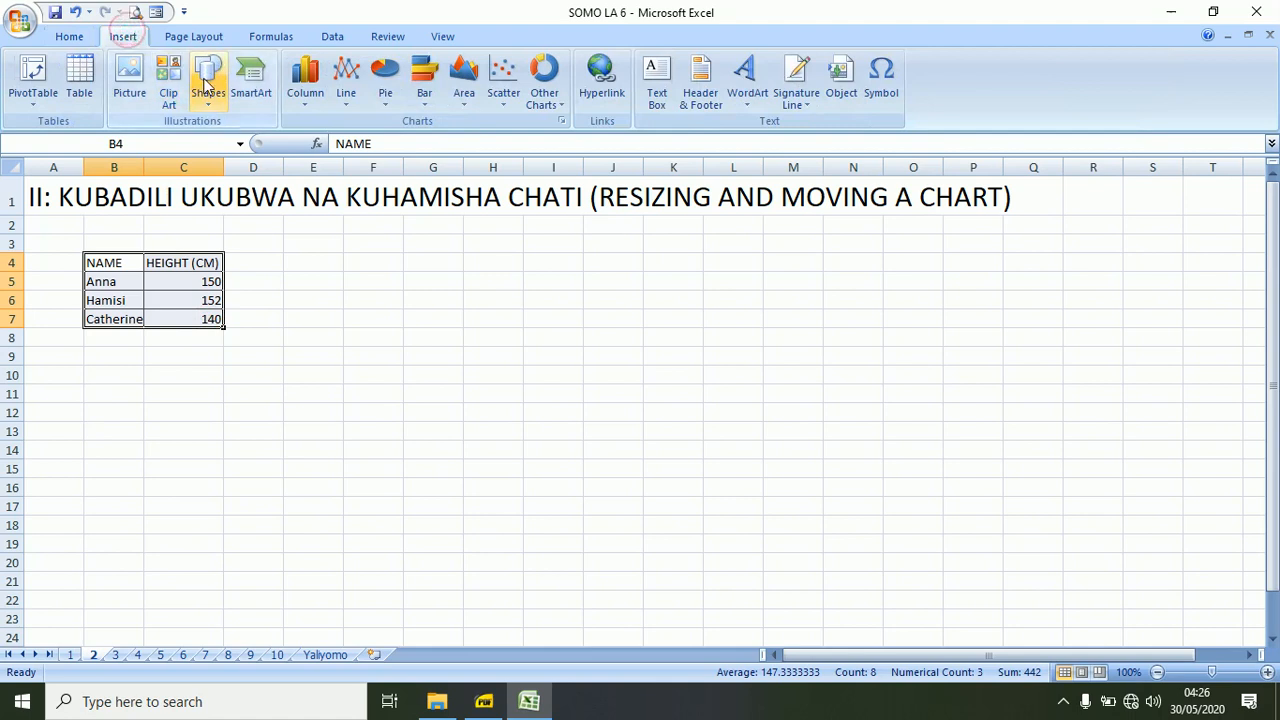
left_click(305, 80)
left_click(316, 162)
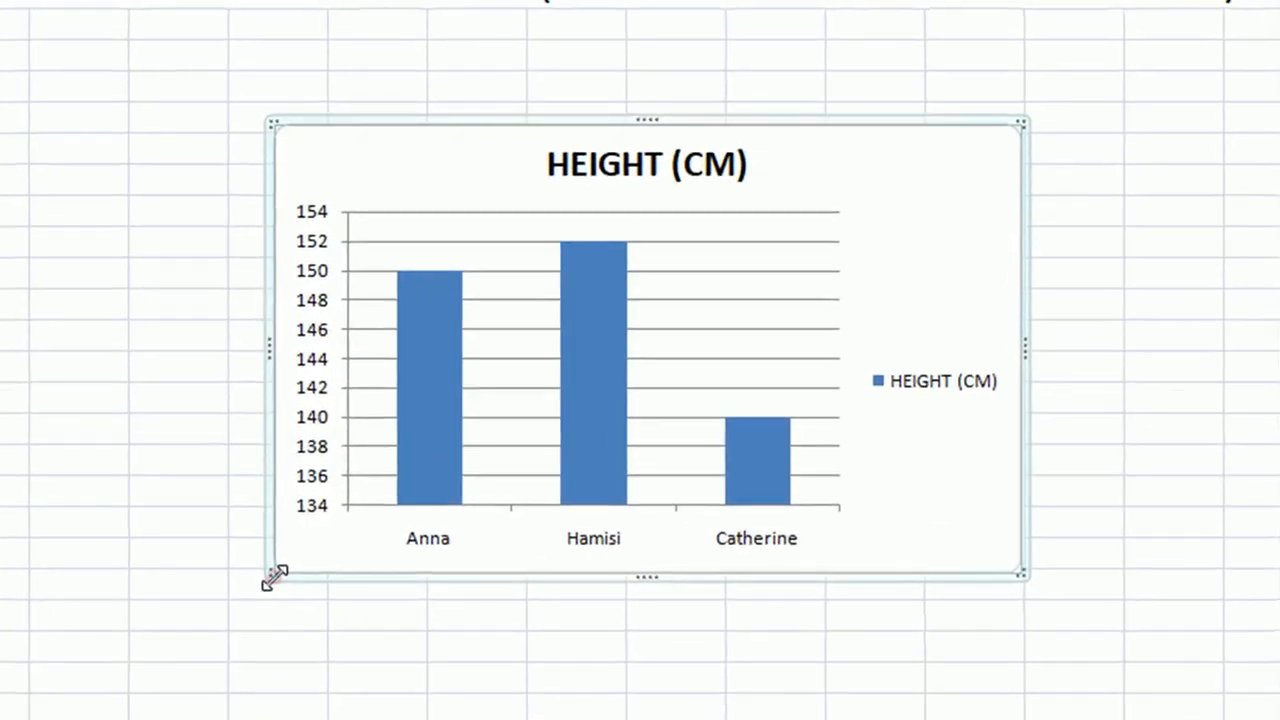
Resize the column chart from its corners and sides, and move it directly below the table, covering about A8:I24.
left_click_drag(433, 555, 383, 609)
left_click_drag(196, 662, 174, 691)
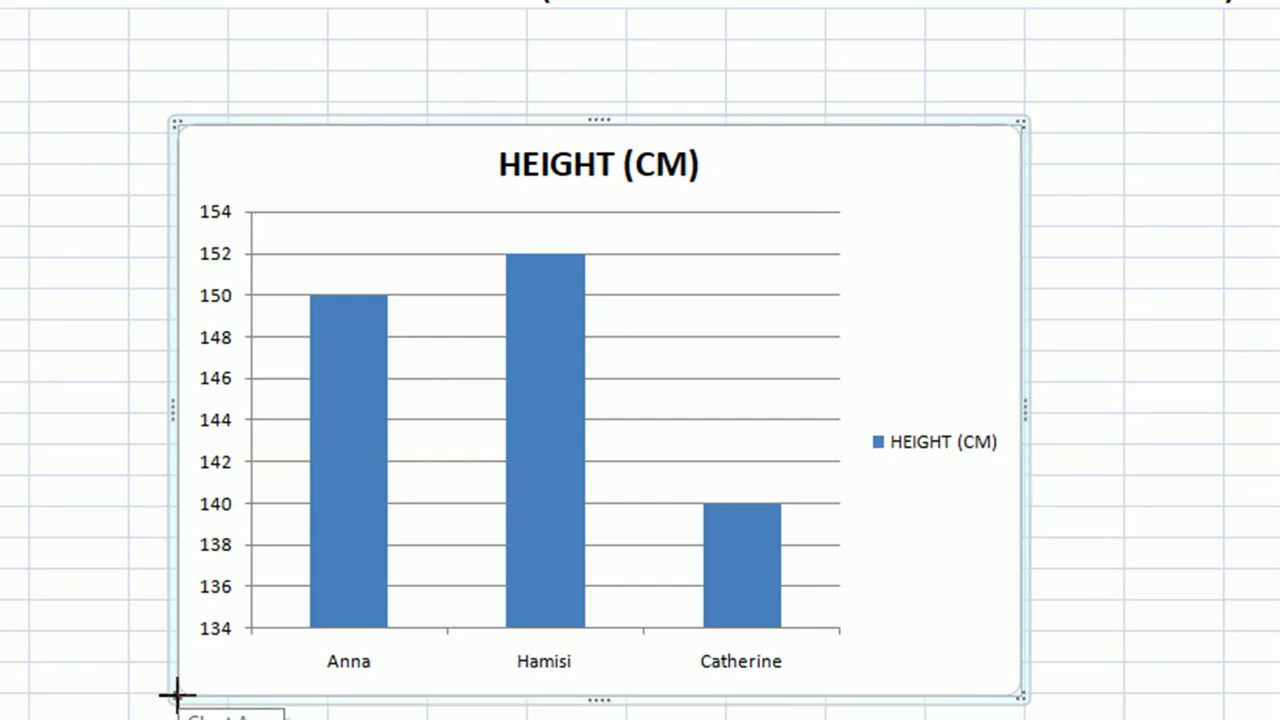
left_click_drag(1033, 412, 966, 406)
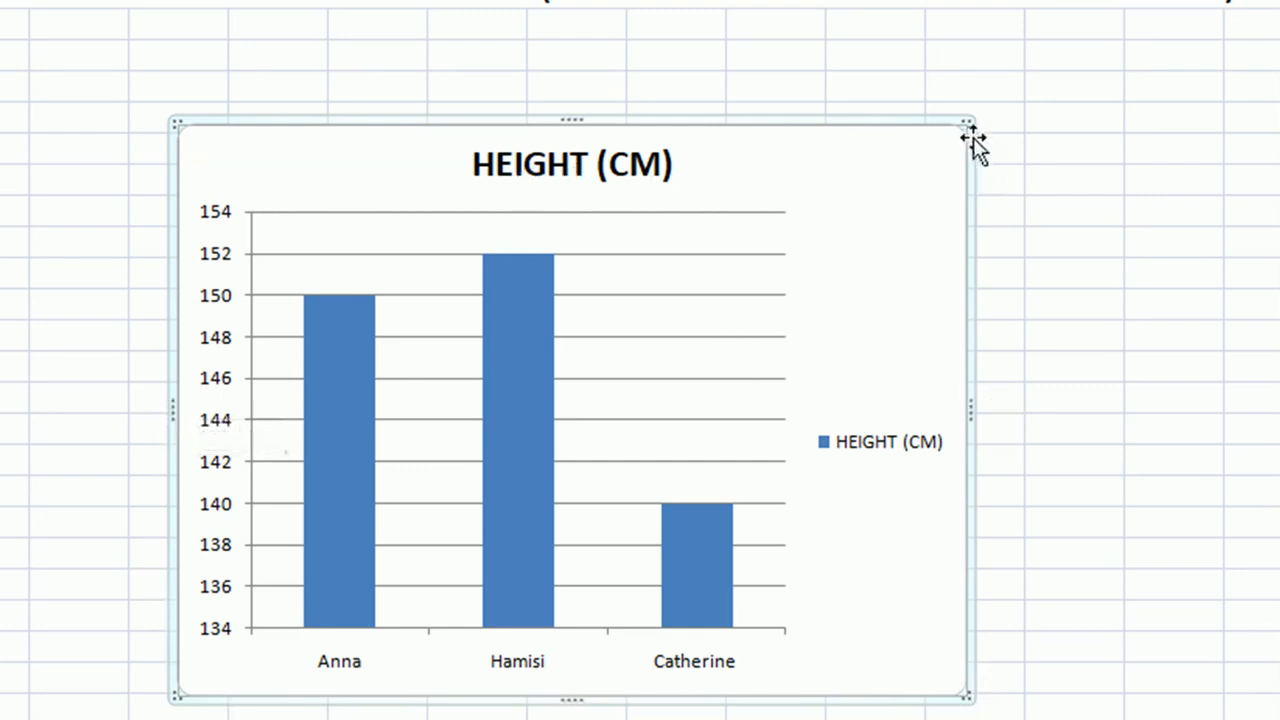
left_click_drag(968, 127, 1027, 42)
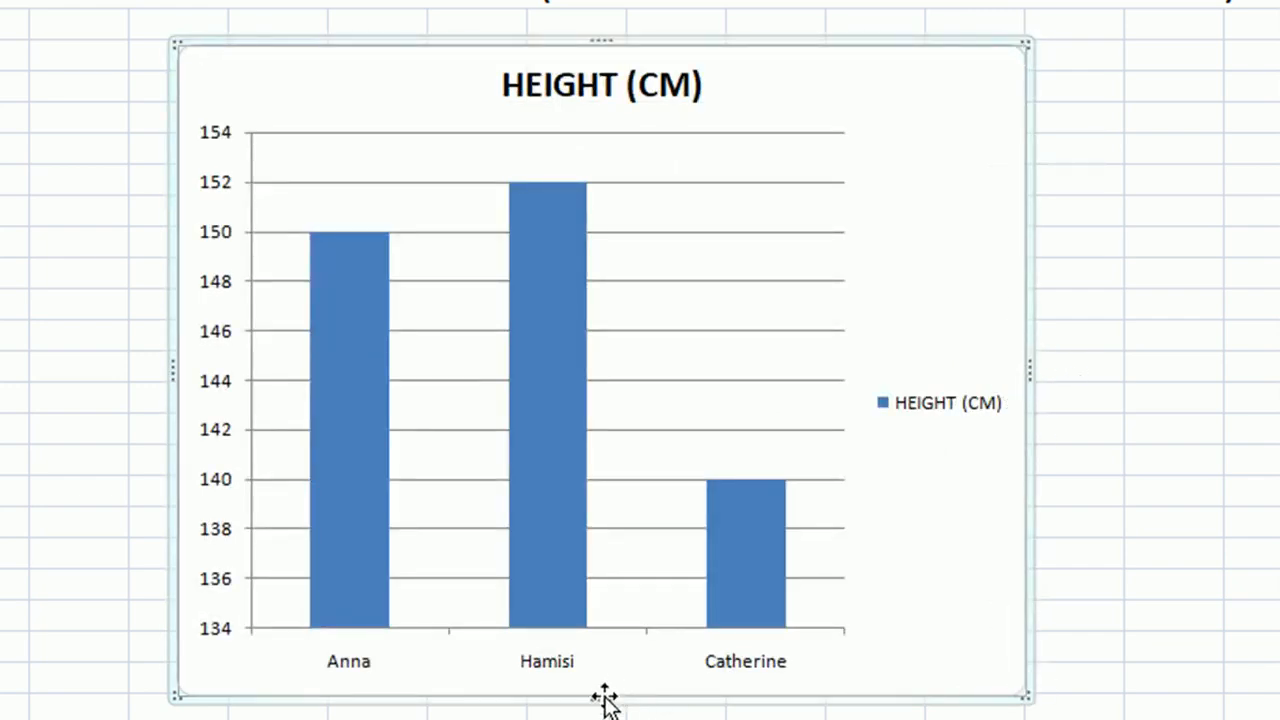
left_click_drag(606, 690, 609, 560)
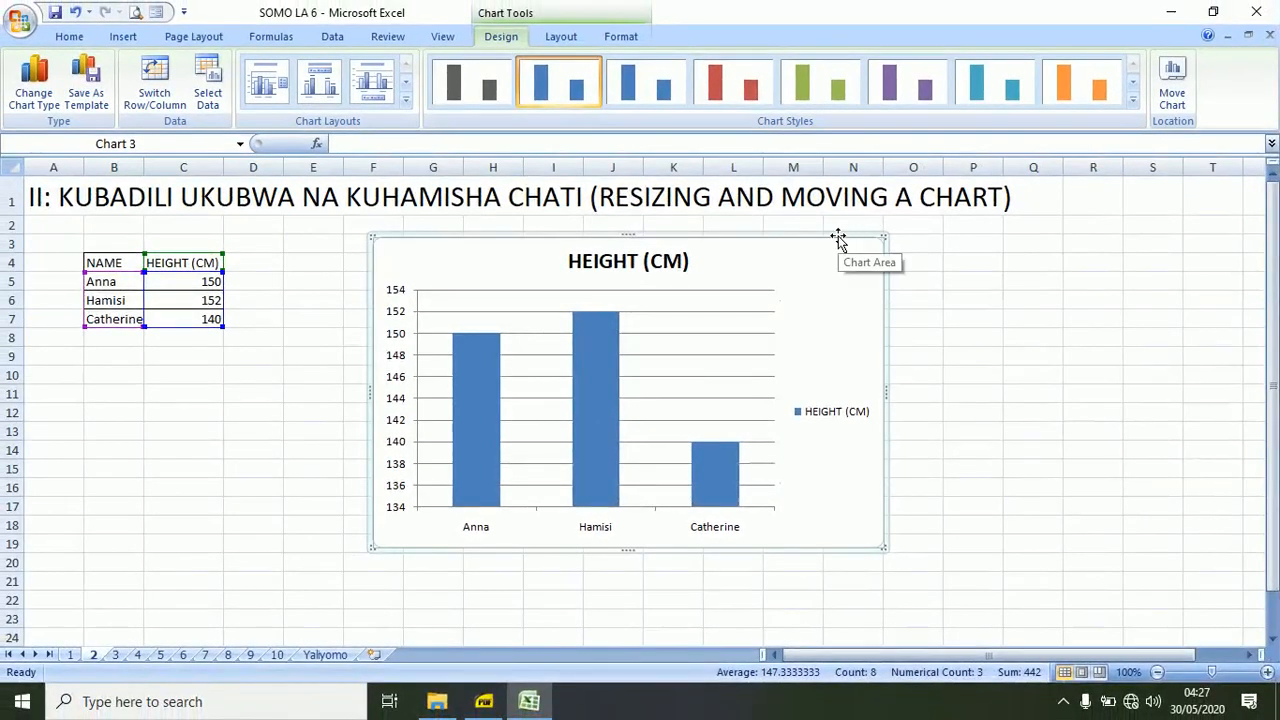
left_click_drag(838, 240, 509, 328)
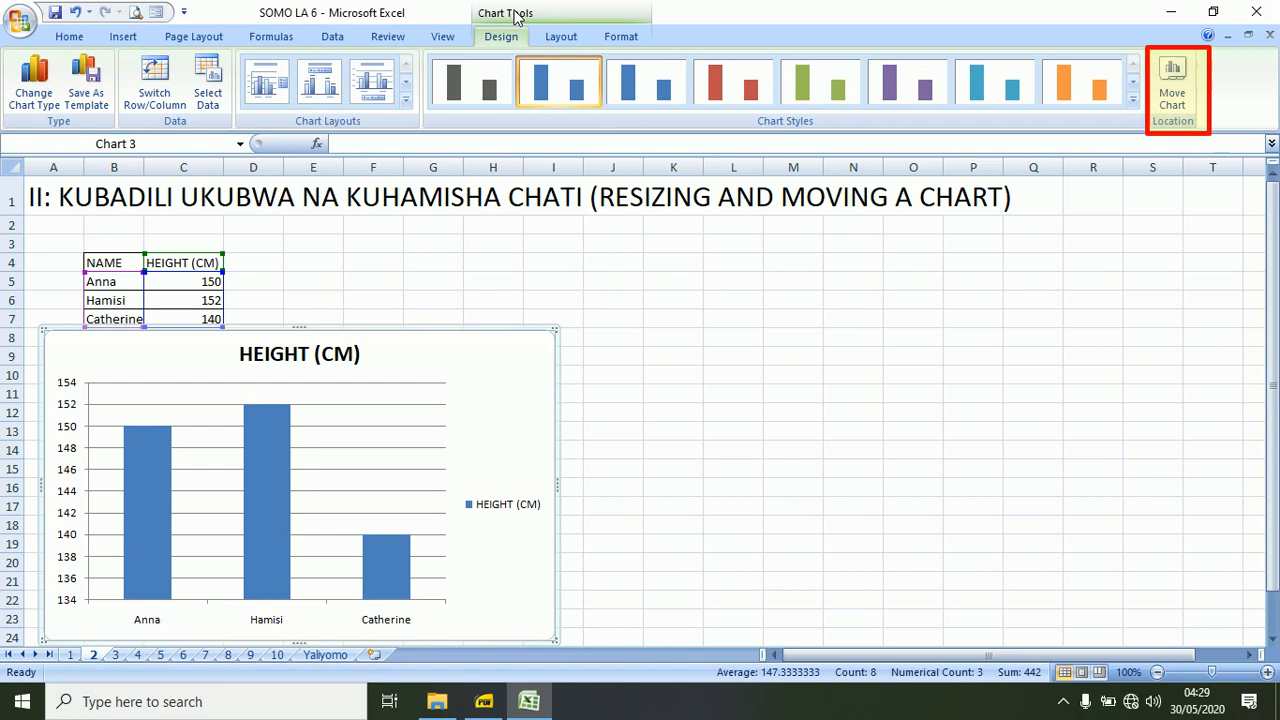
Move the column chart to a new sheet named Chart1, and compare that sheet with sheet 2.
left_click(1175, 98)
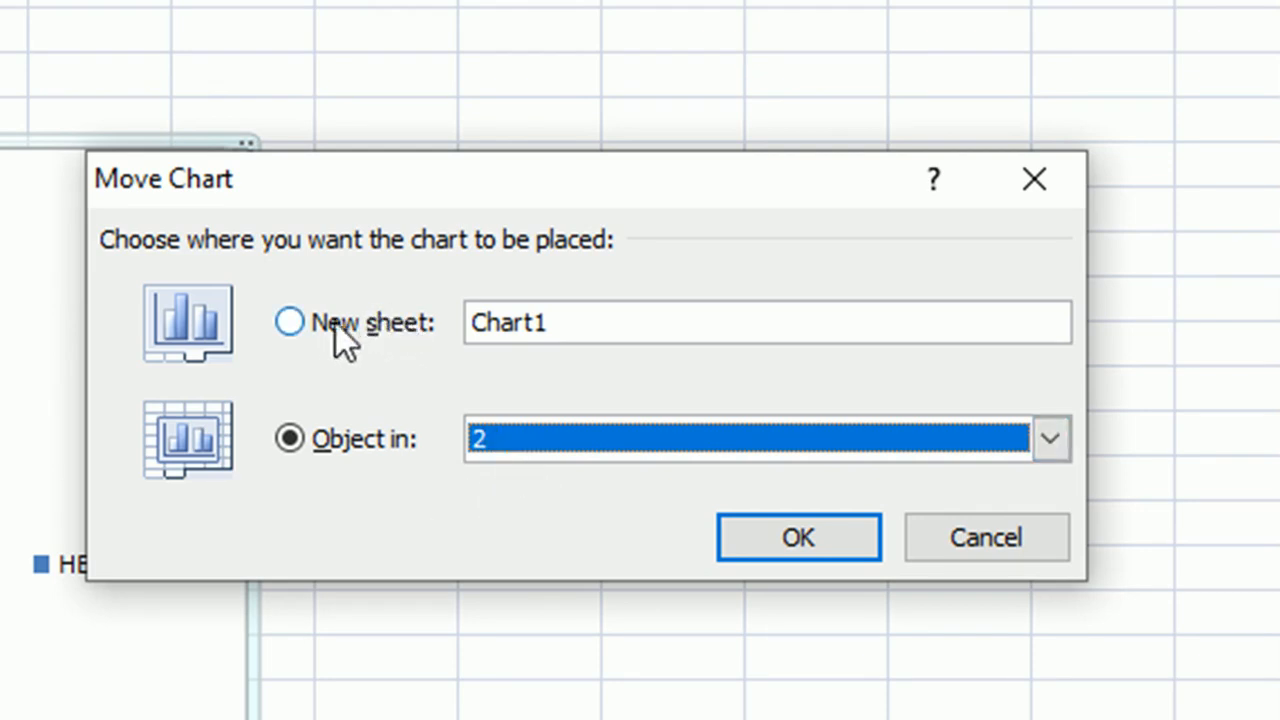
left_click(290, 321)
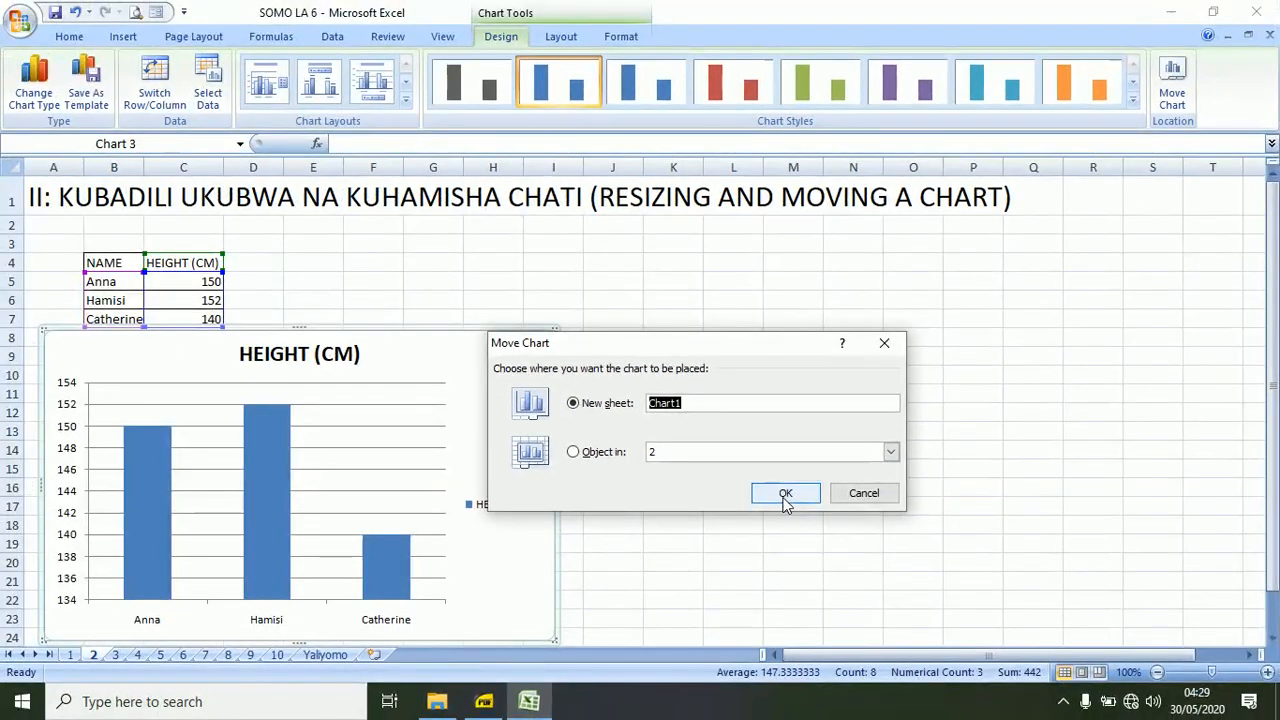
left_click(789, 518)
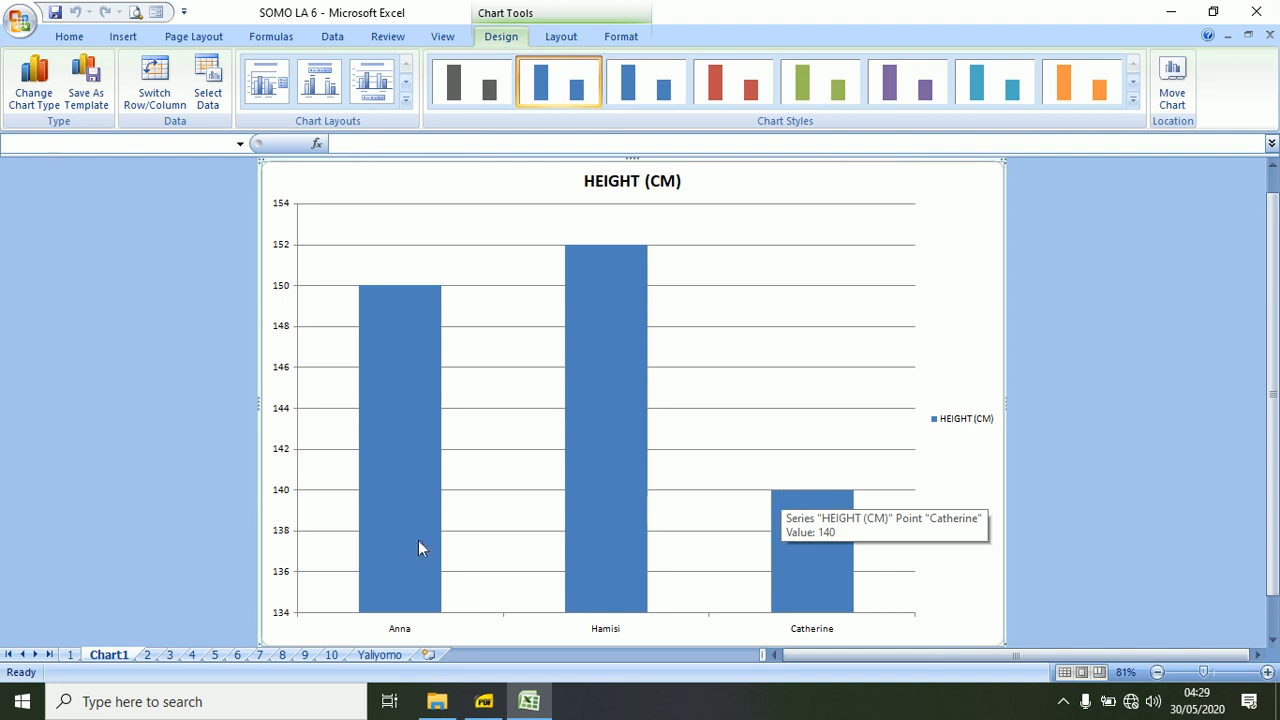
left_click(146, 656)
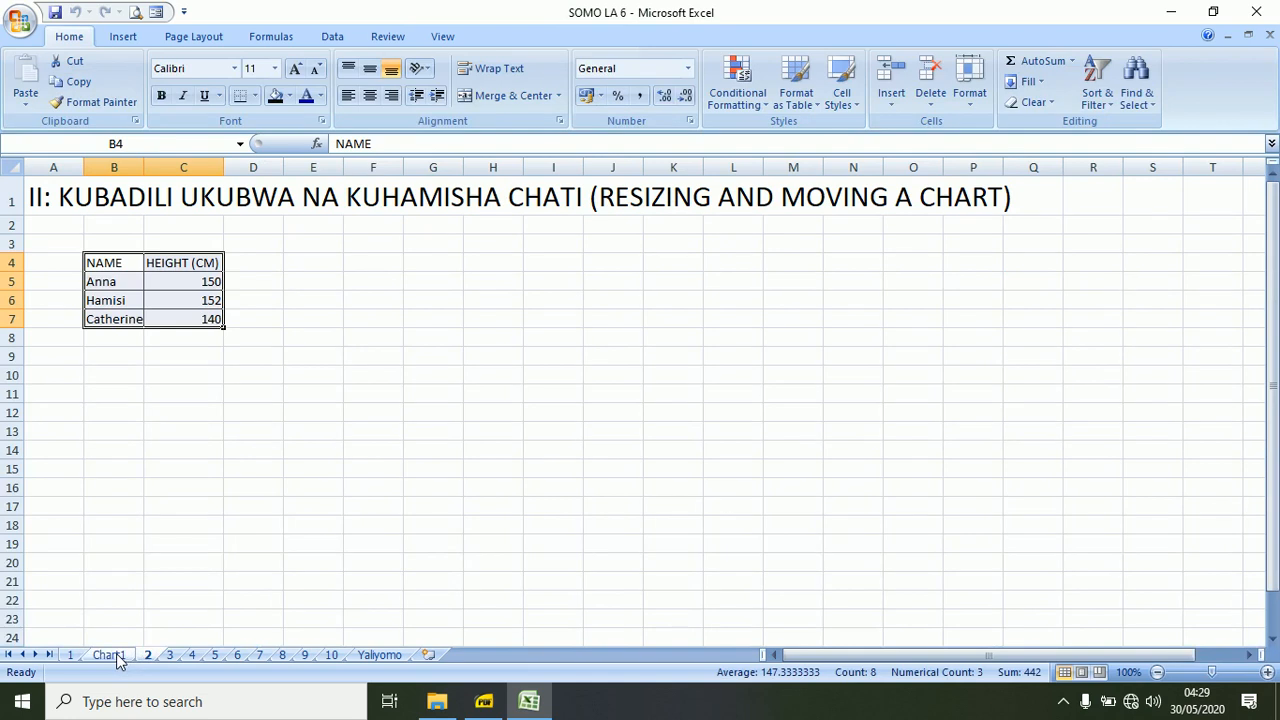
left_click(112, 655)
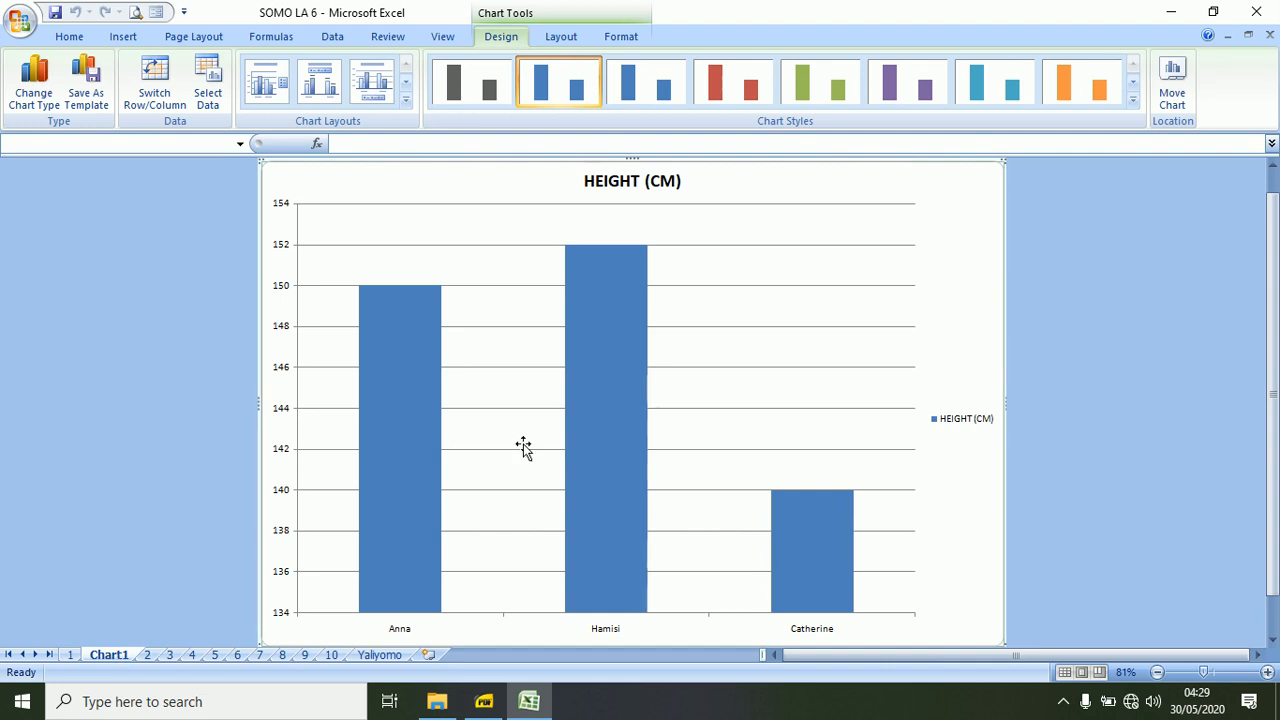
Move the chart from the Chart1 sheet back into sheet 2 as an embedded object.
left_click(1176, 98)
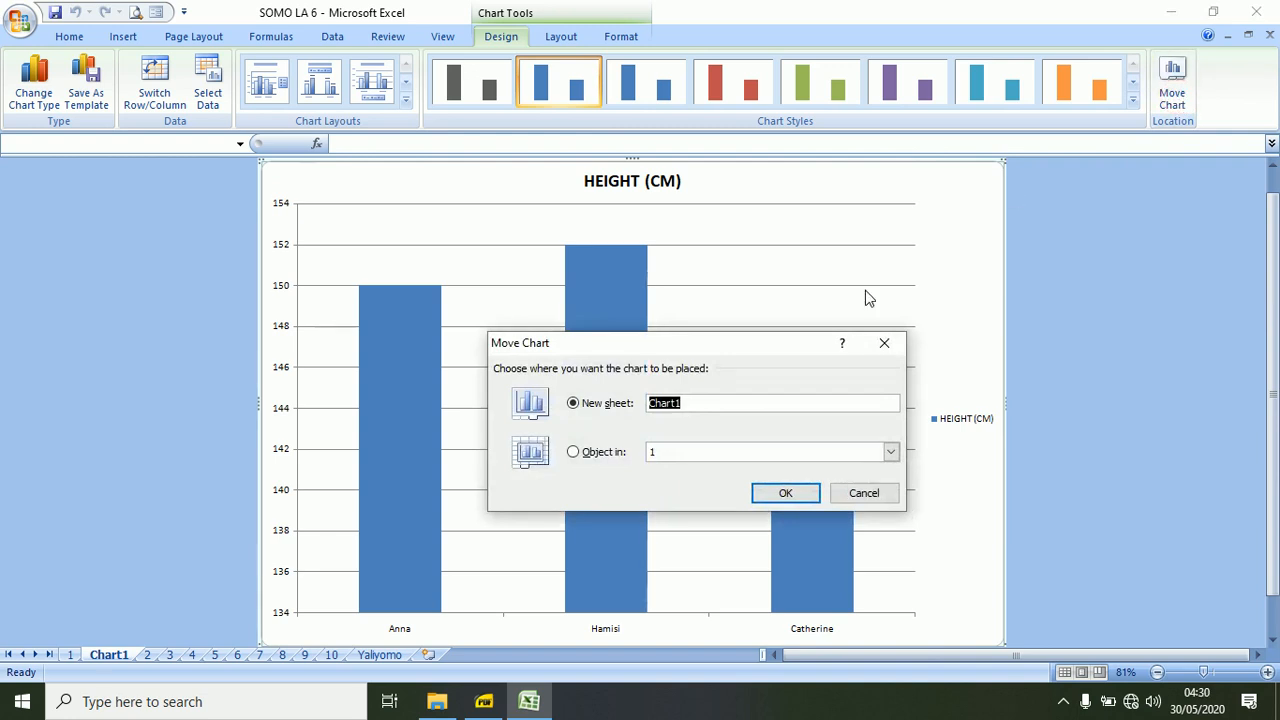
left_click(573, 453)
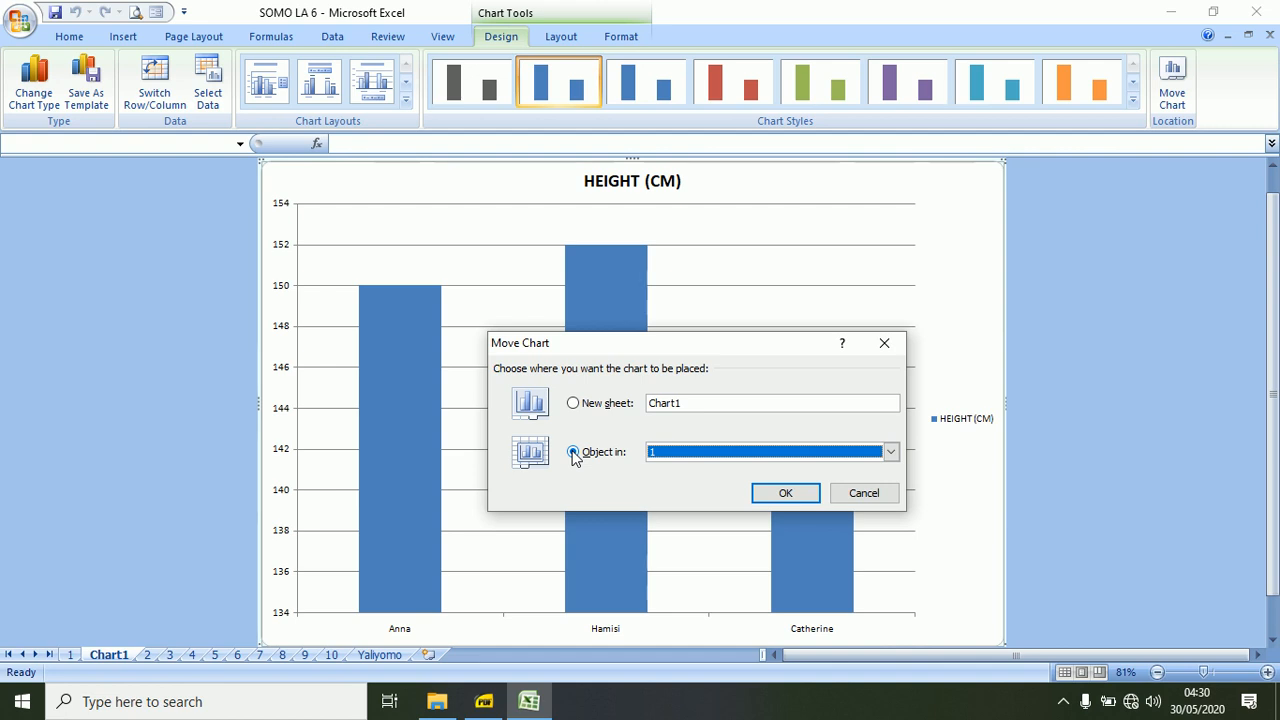
left_click(891, 452)
left_click(866, 481)
left_click(786, 494)
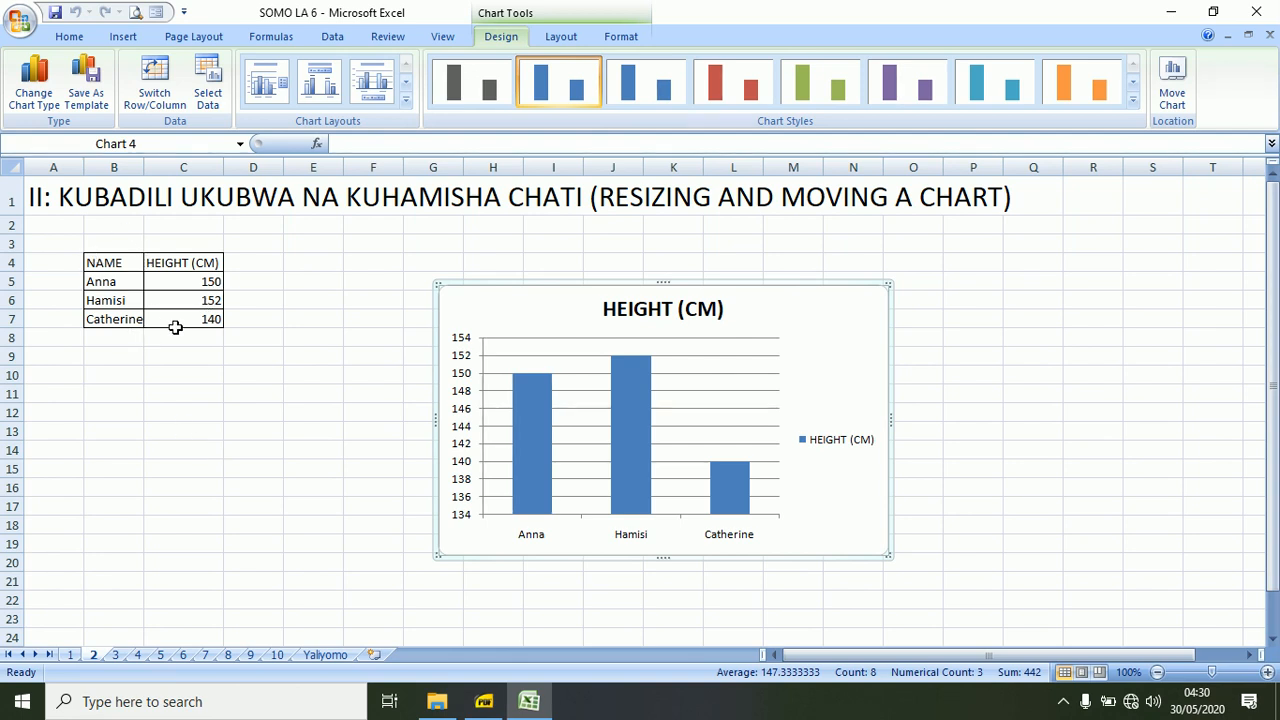
On sheet 3, delete the HEIGHT (CM) pie chart below the name and height table.
left_click(116, 655)
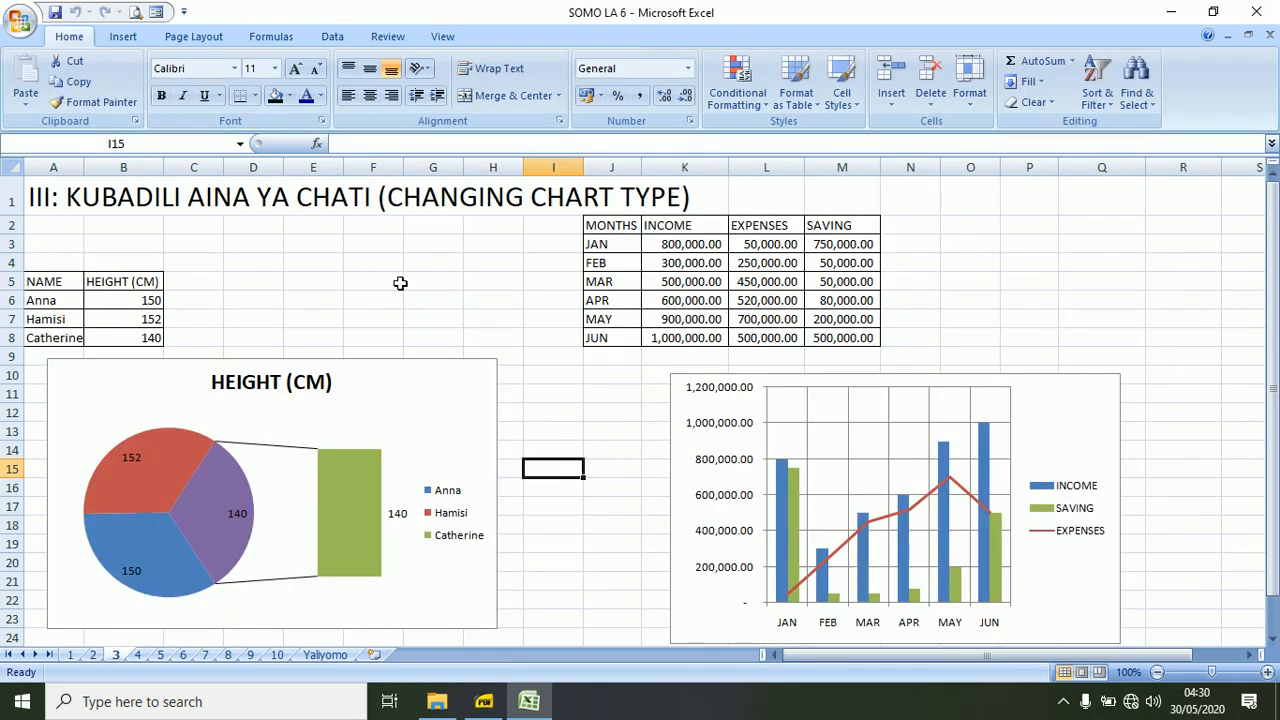
left_click(420, 362)
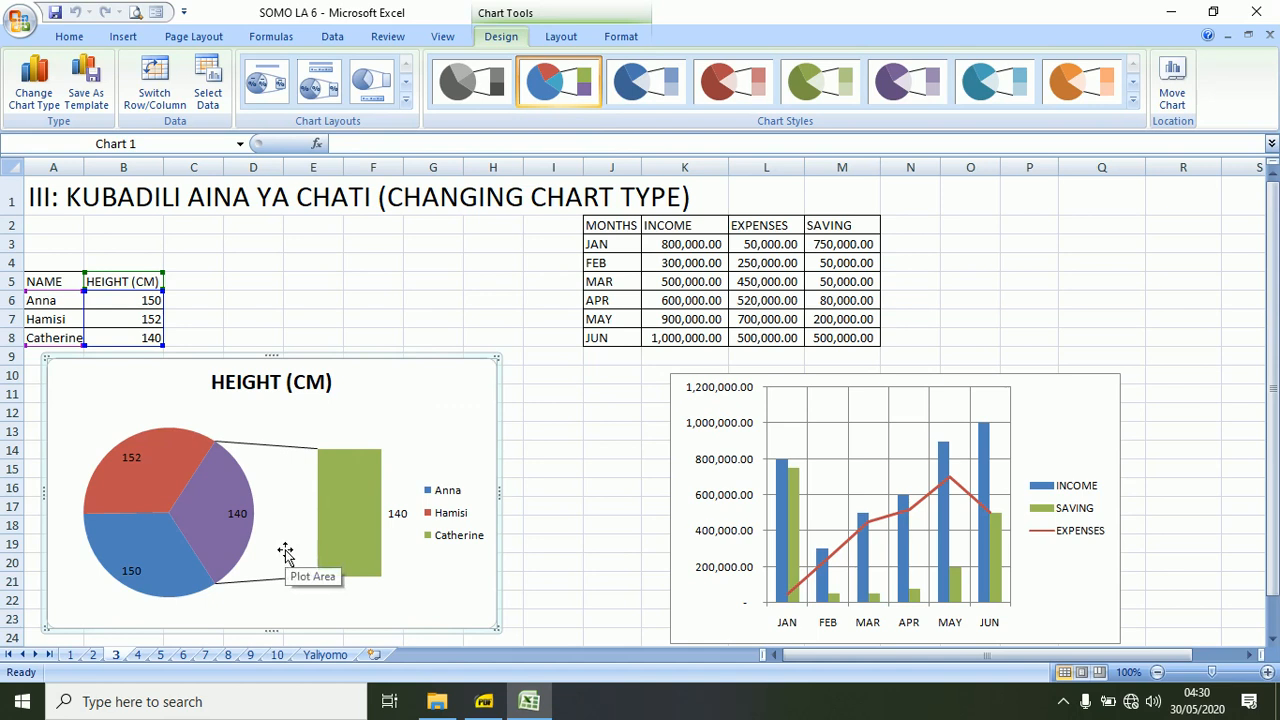
key("Delete")
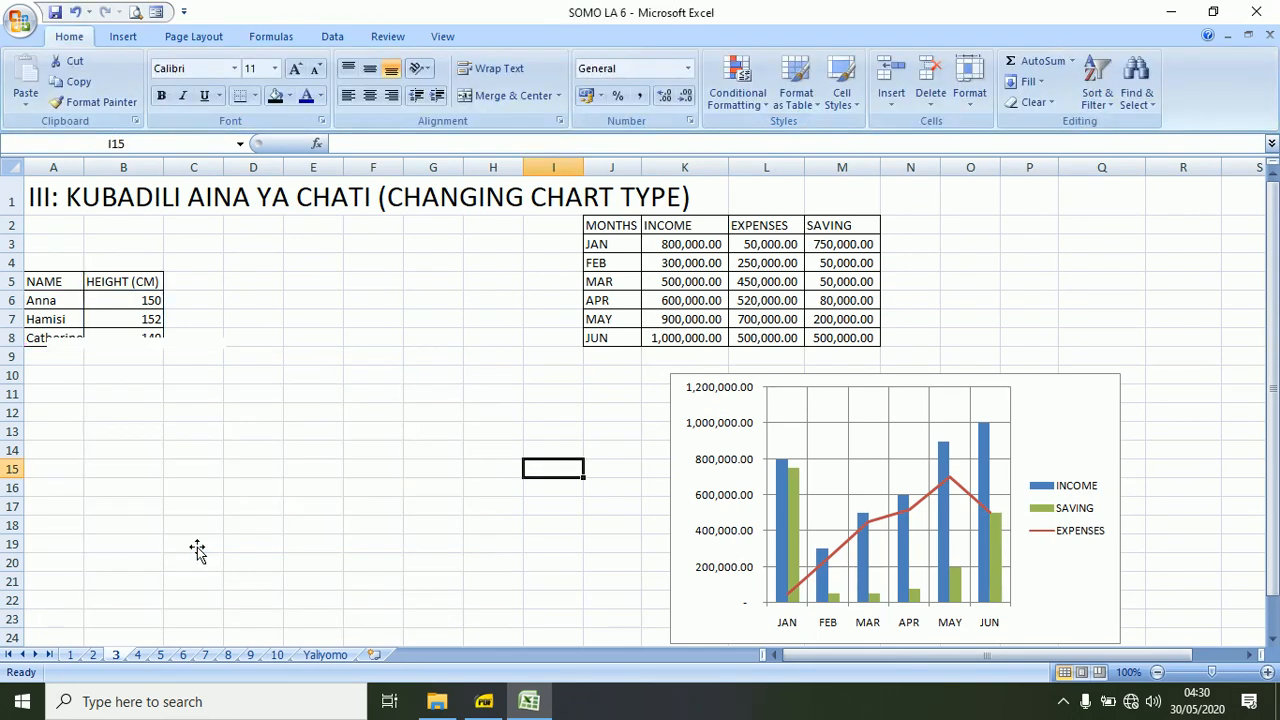
left_click(123, 36)
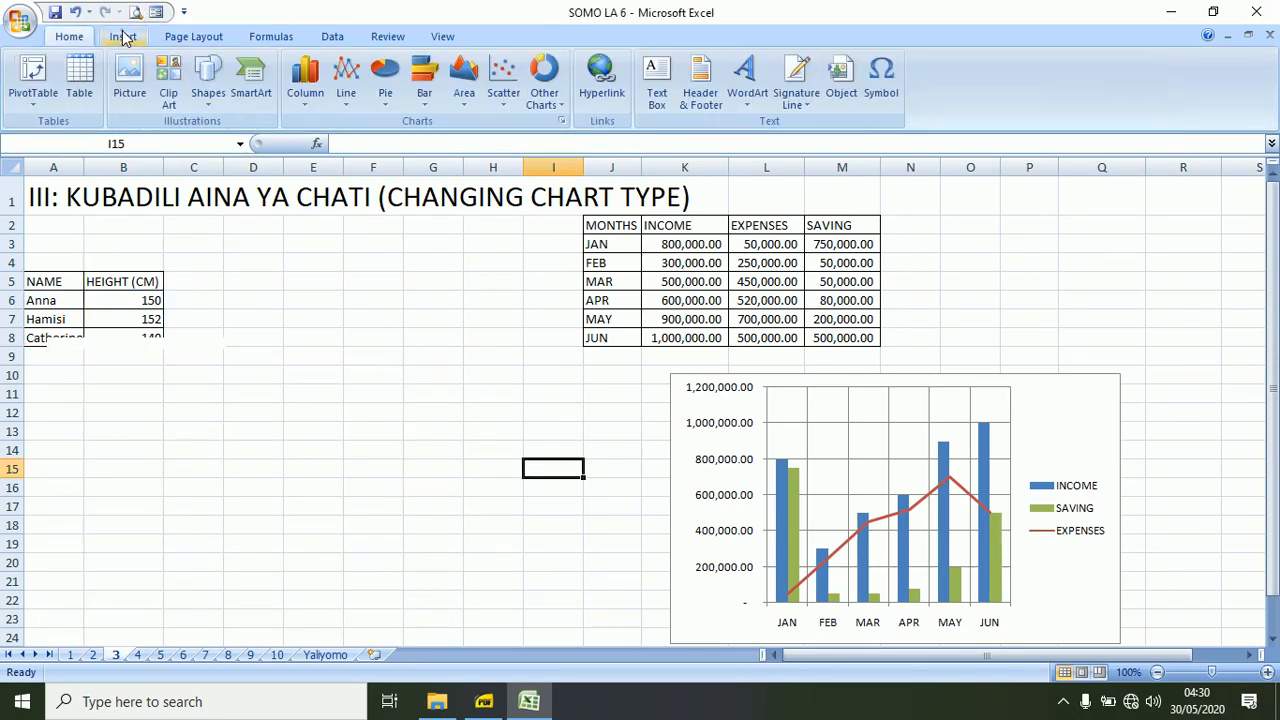
left_click(305, 80)
left_click(318, 162)
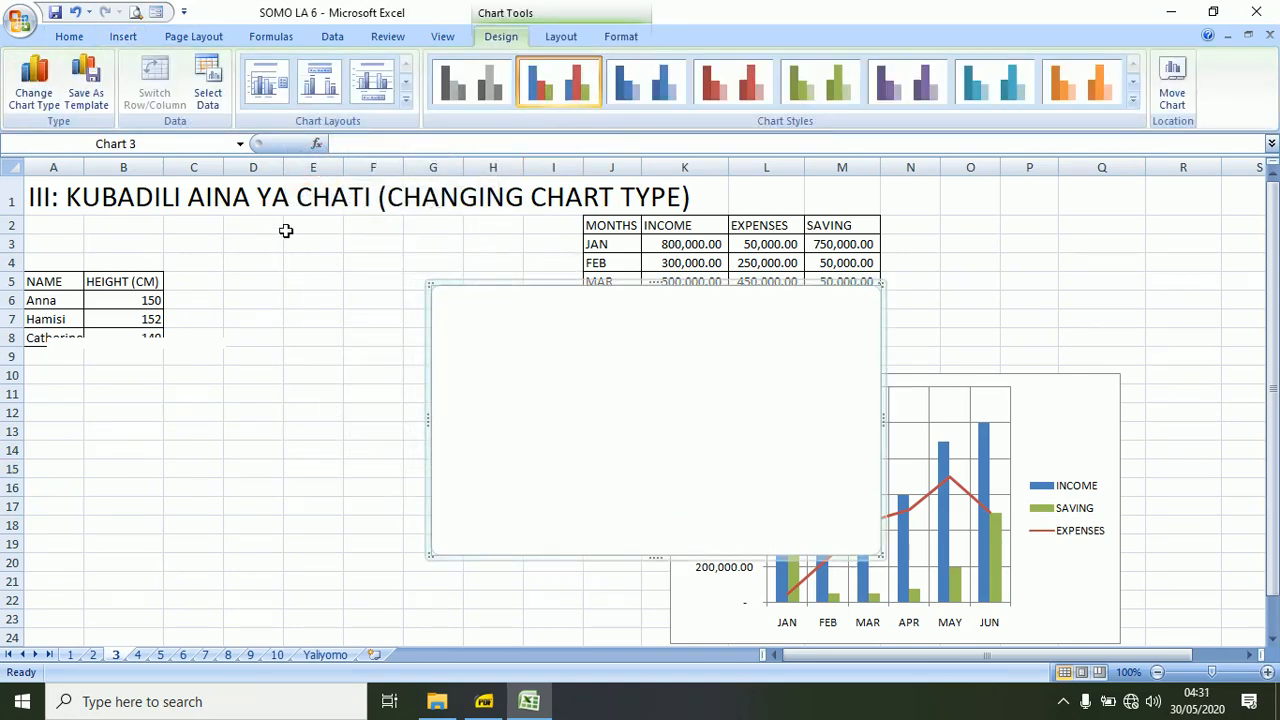
Insert a 2-D clustered column chart of the name and height table in A5:B8.
left_click(46, 279)
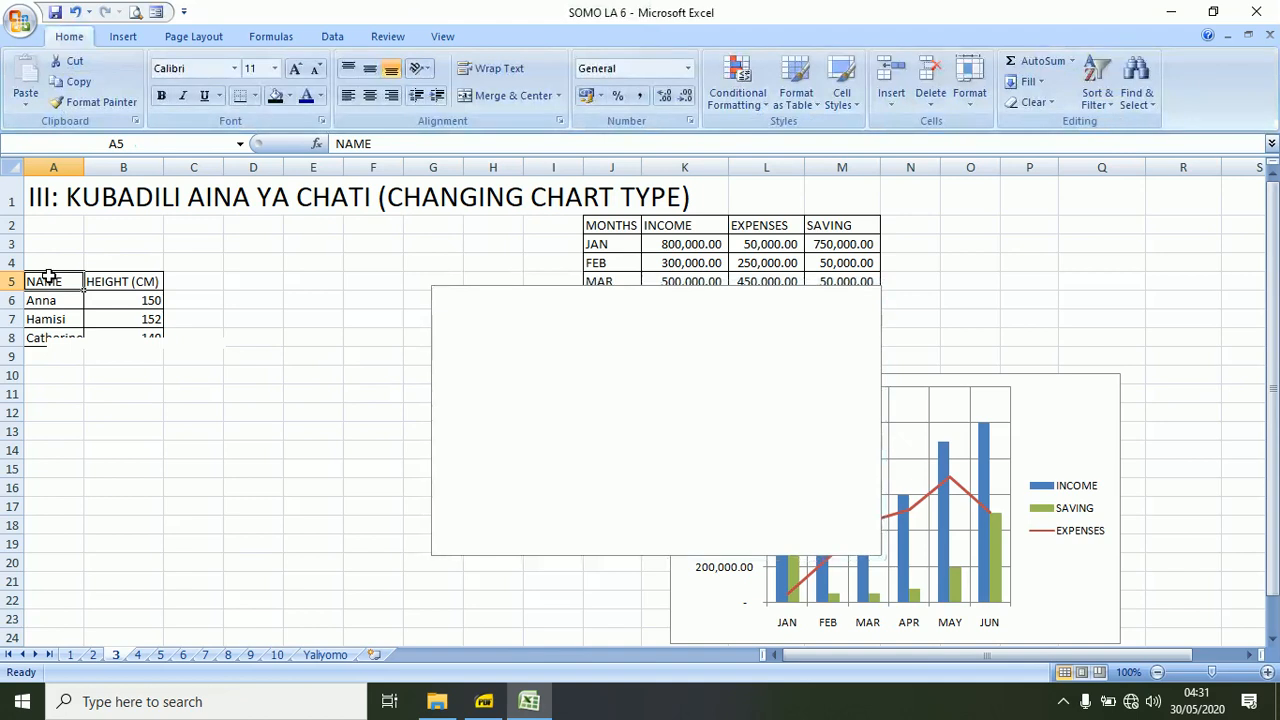
left_click_drag(128, 337, 128, 337)
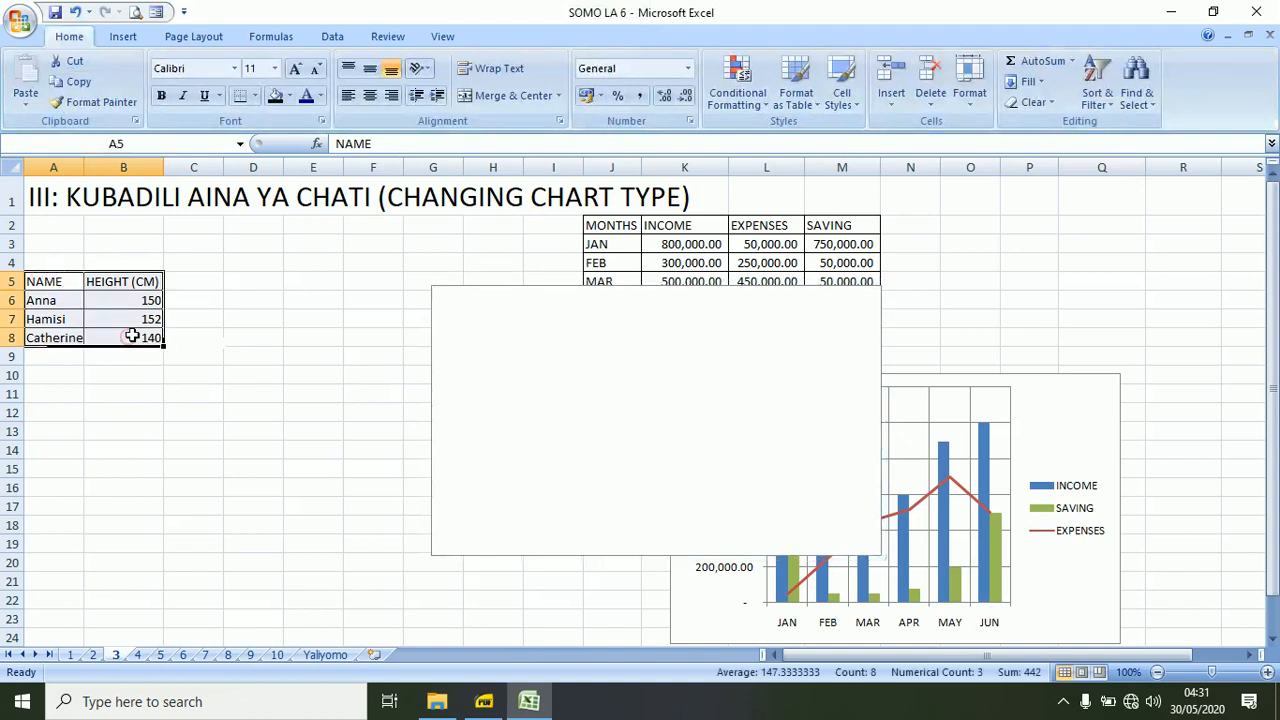
left_click(124, 37)
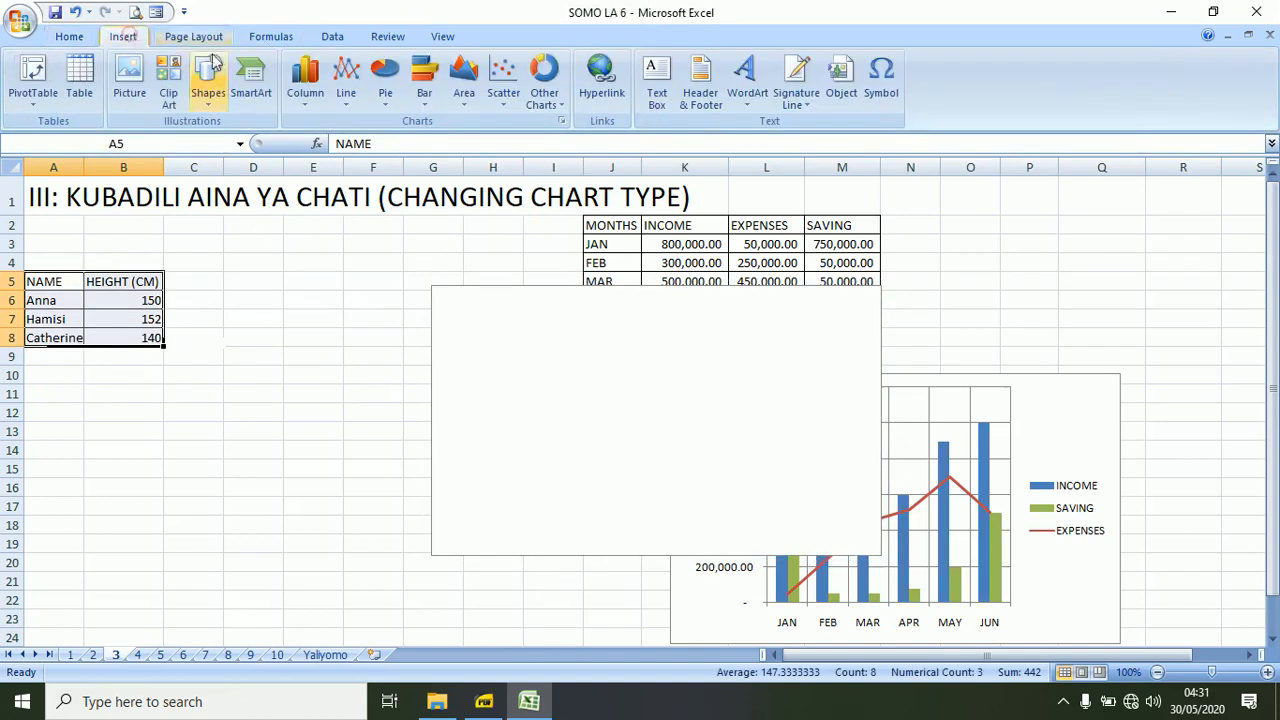
left_click(304, 85)
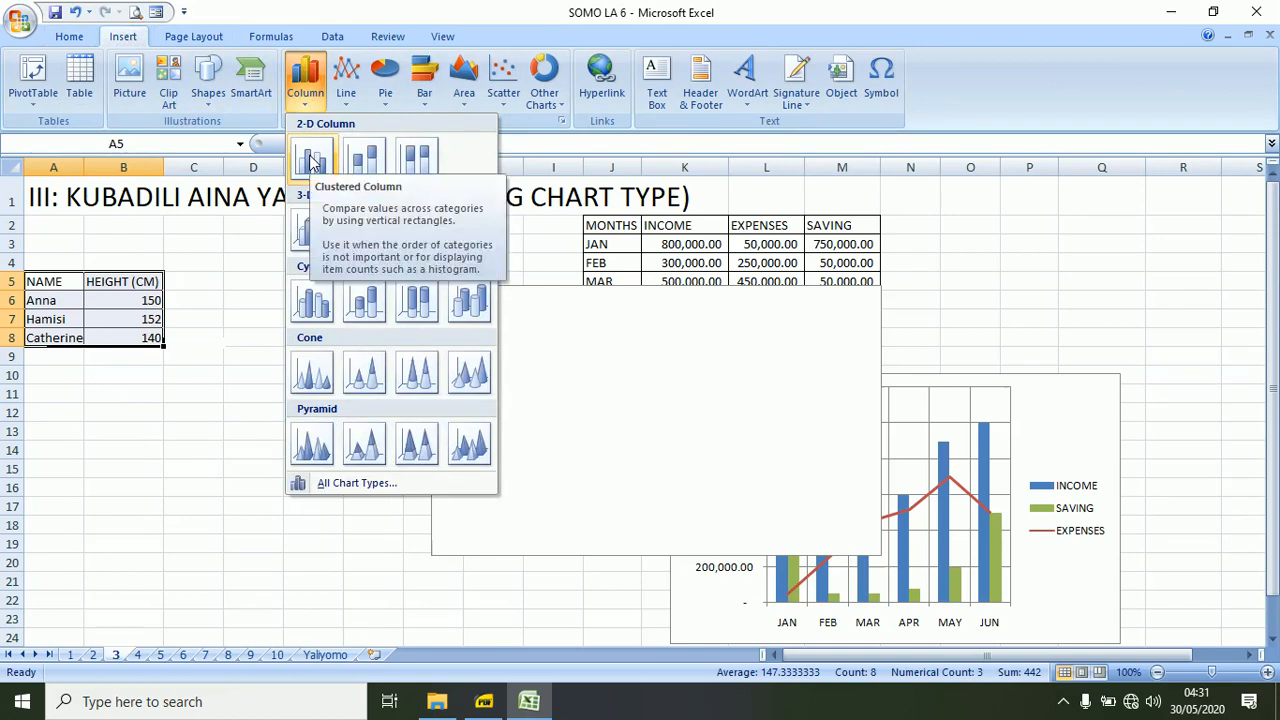
left_click(312, 160)
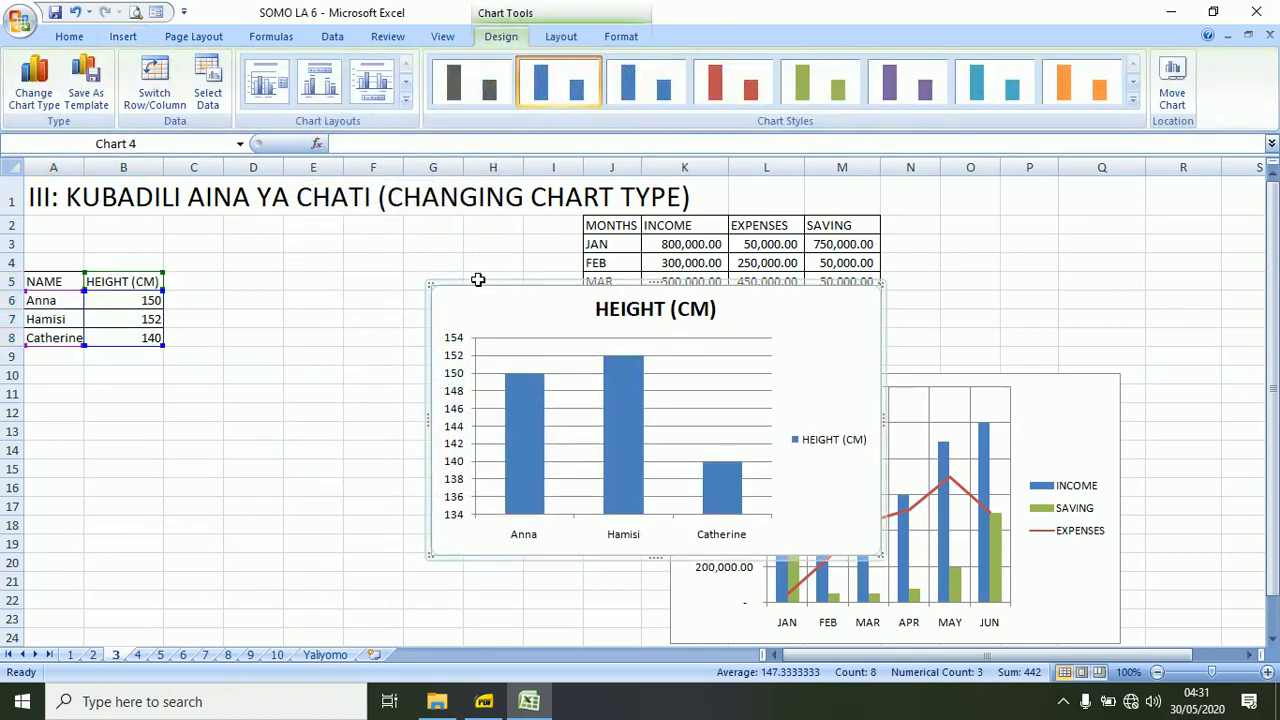
Move the HEIGHT (CM) column chart directly below its table, covering about A9:H23, and remove the empty chart.
left_click_drag(476, 281, 237, 357)
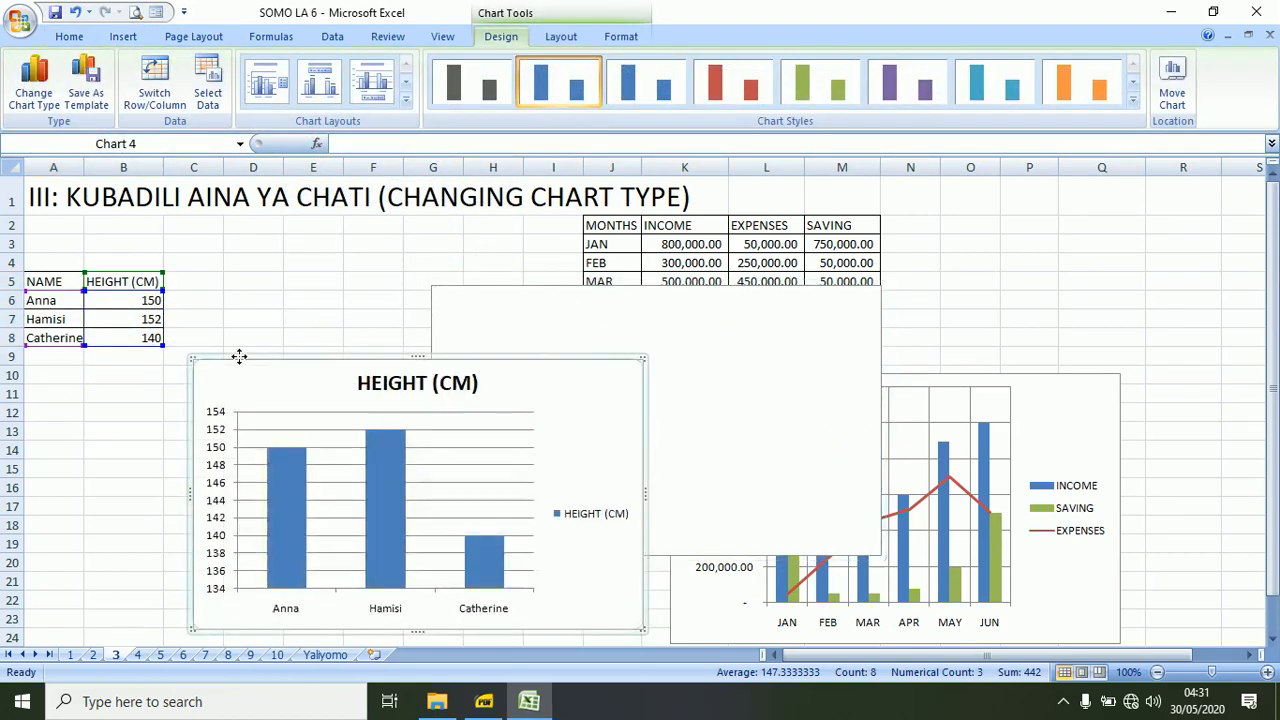
key("Escape")
left_click_drag(371, 354, 205, 348)
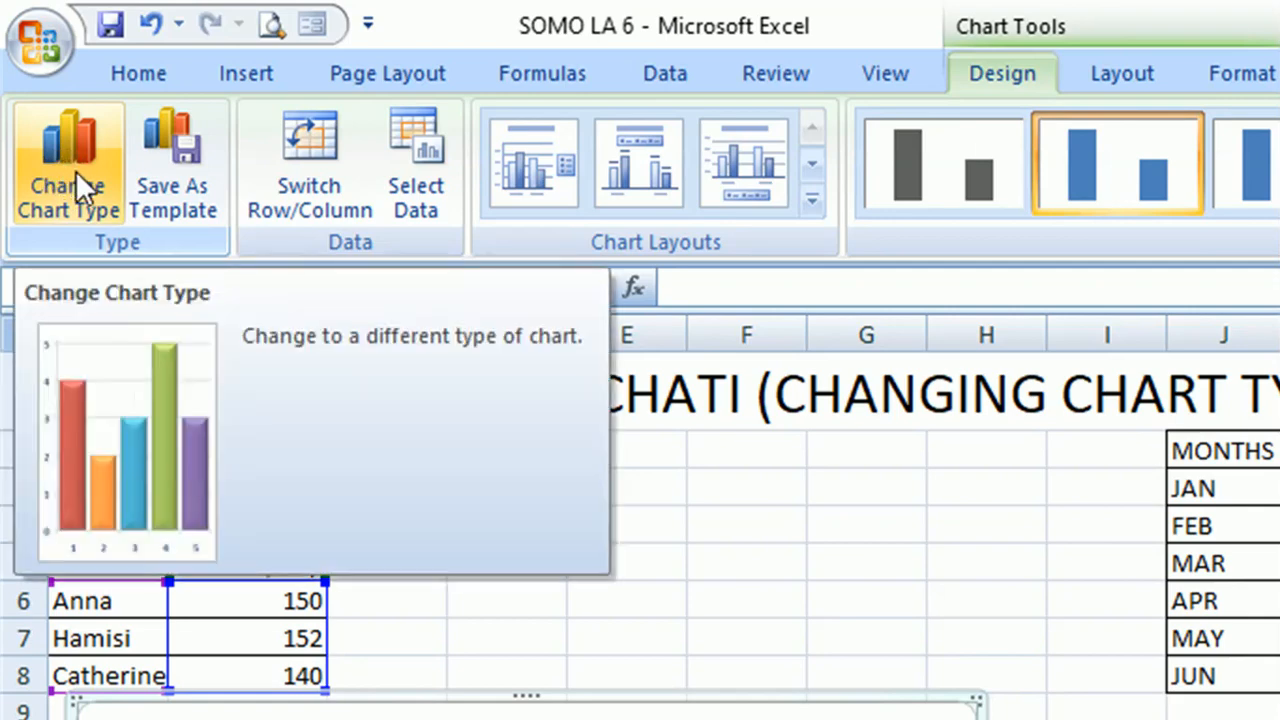
Change the HEIGHT (CM) column chart to the Bar of Pie type and deselect it.
left_click(75, 170)
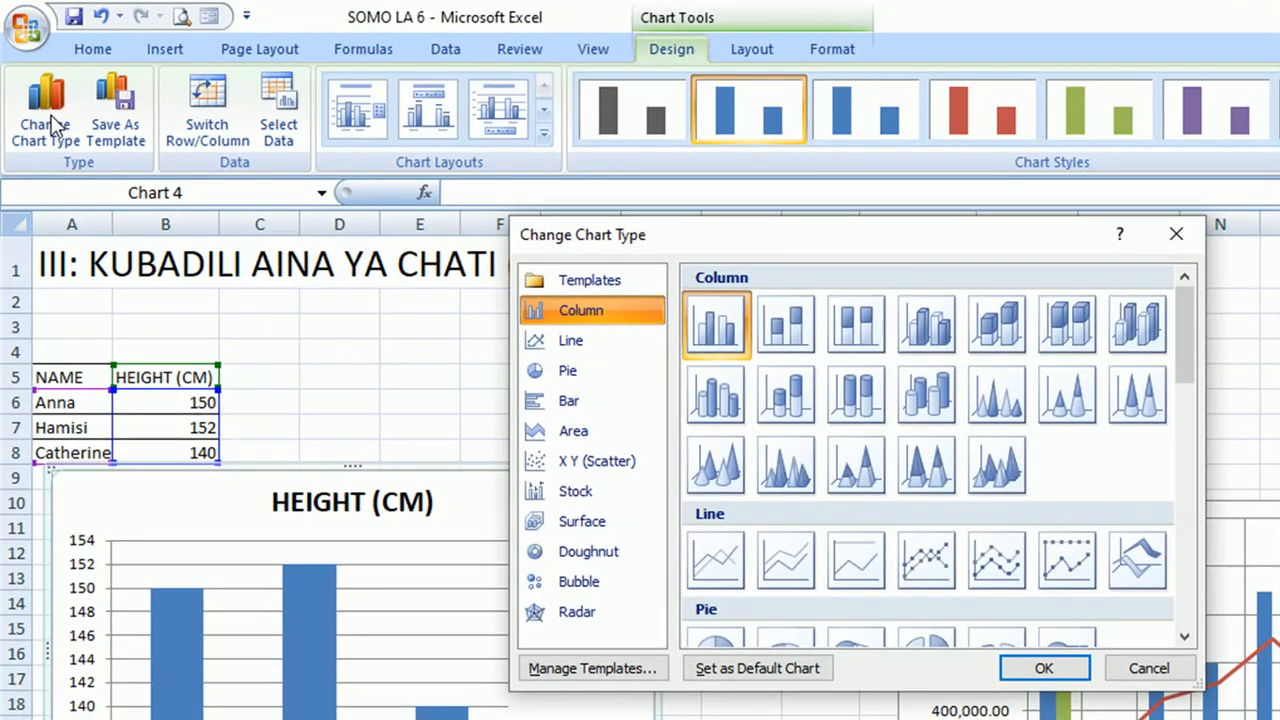
left_click(568, 370)
left_click(568, 370)
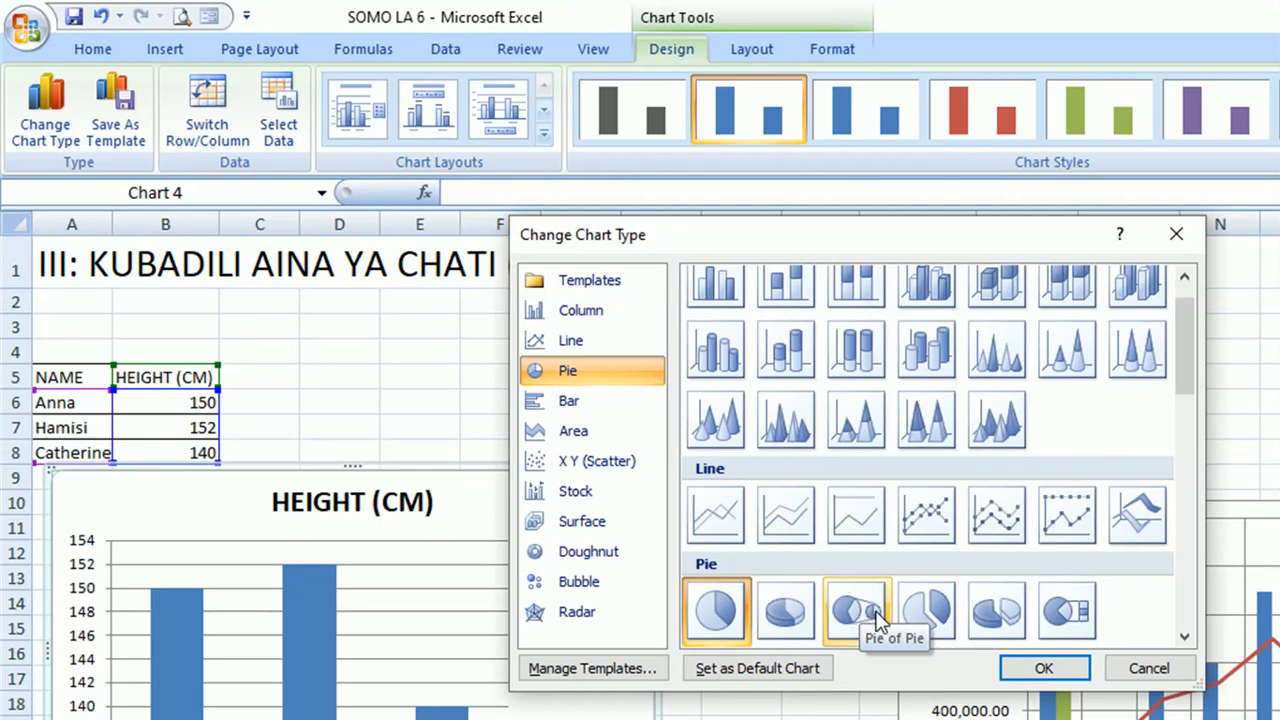
left_click(1075, 622)
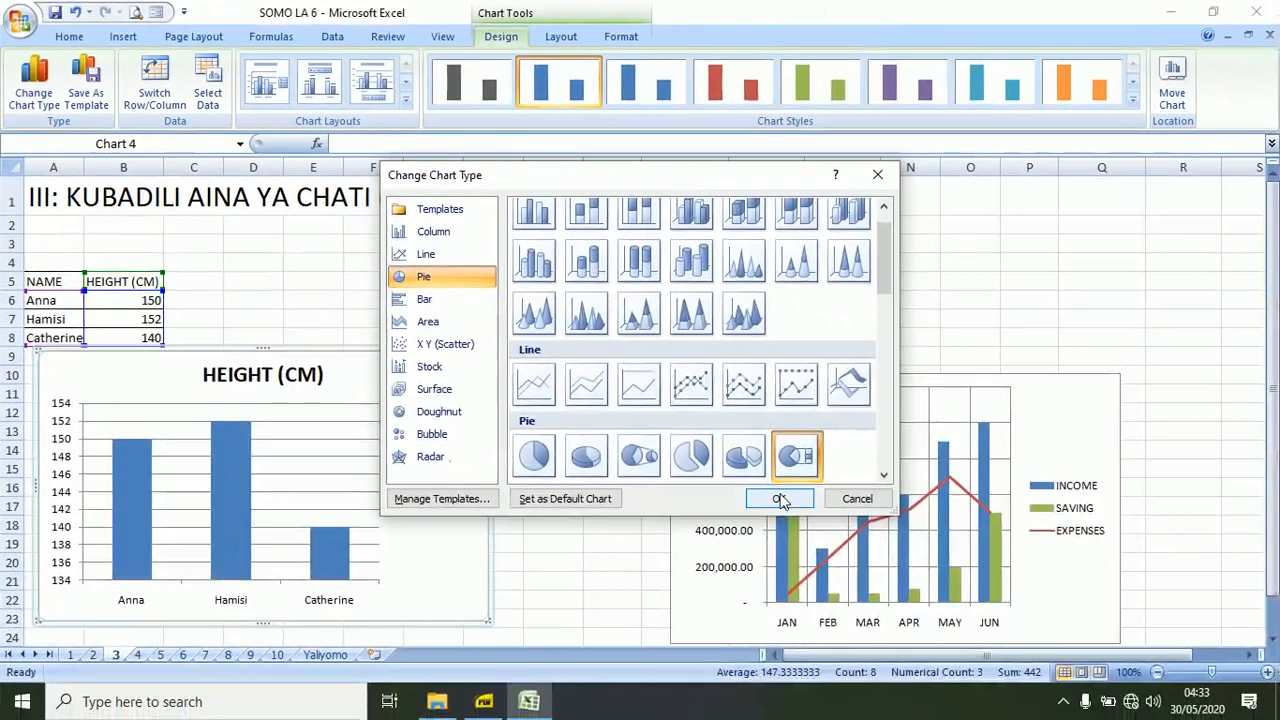
left_click(1043, 668)
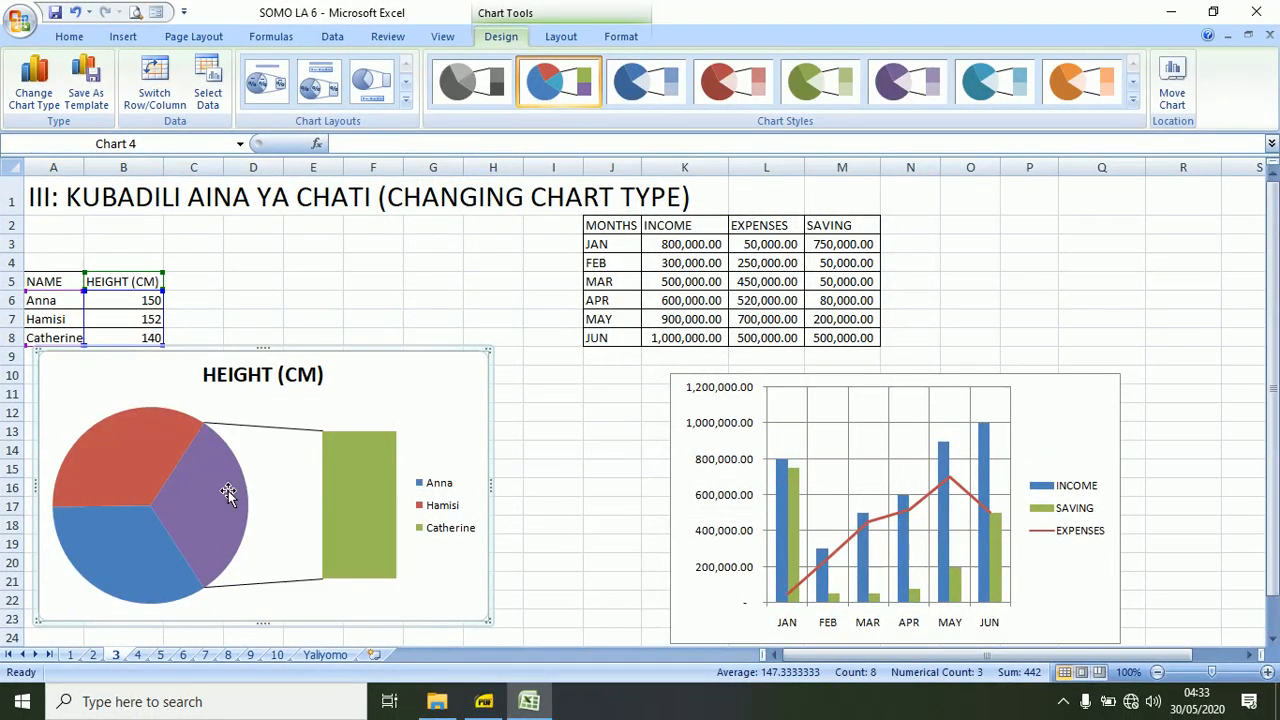
mouse_move(199, 492)
mouse_move(370, 512)
mouse_move(208, 549)
left_click(678, 250)
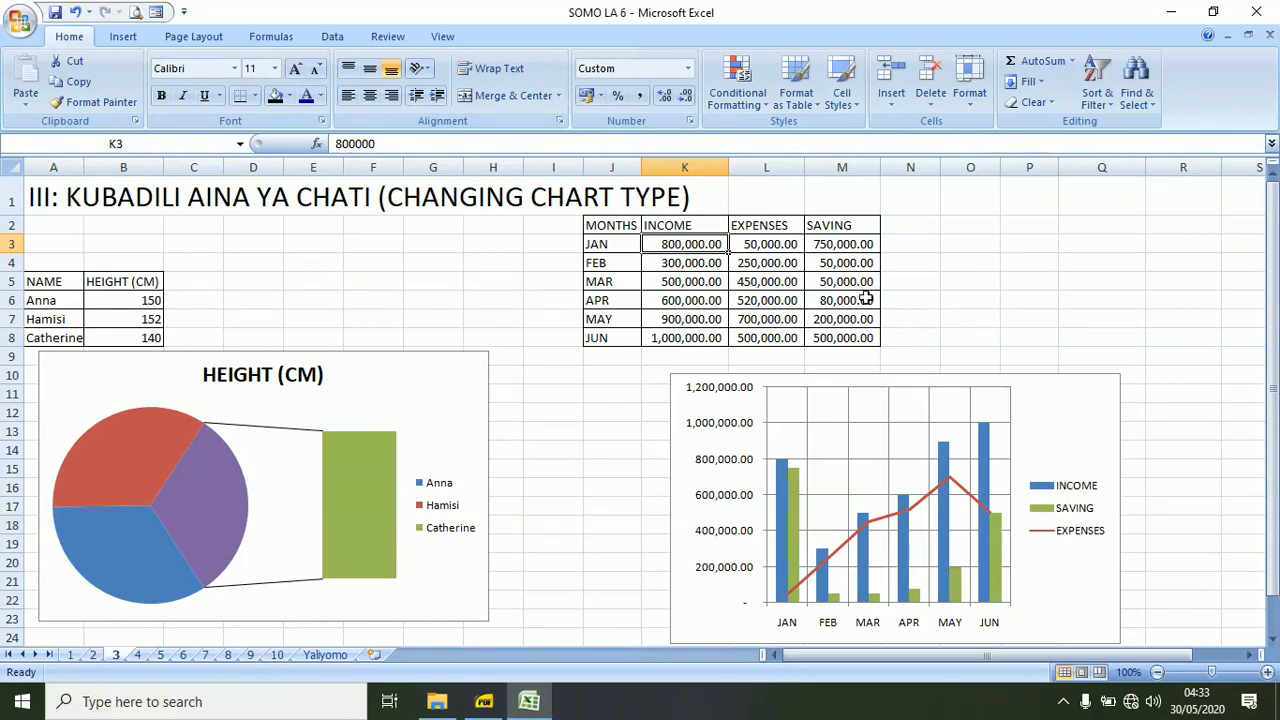
On sheet 4, delete the existing grey column chart of monthly income, expenses and saving.
left_click(139, 655)
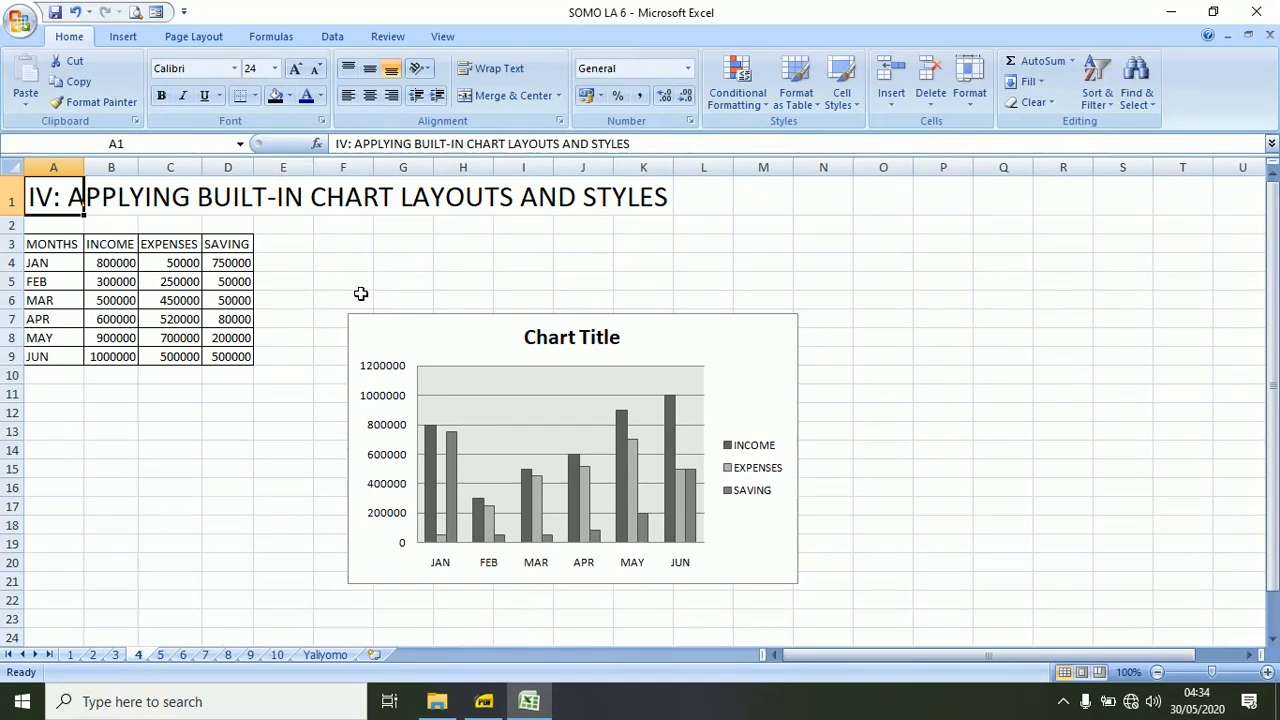
left_click(446, 316)
key("Delete")
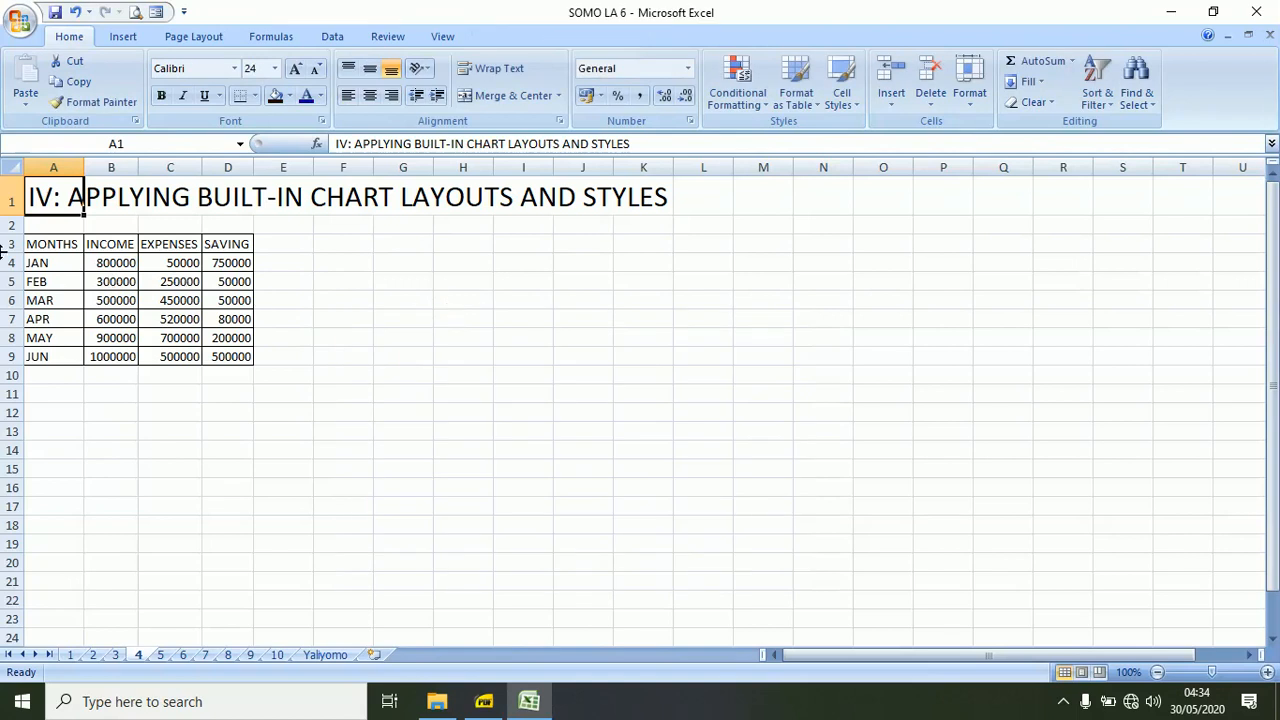
Insert a 2-D clustered column chart of the monthly income, expenses and saving table in A3:D9.
left_click(48, 243)
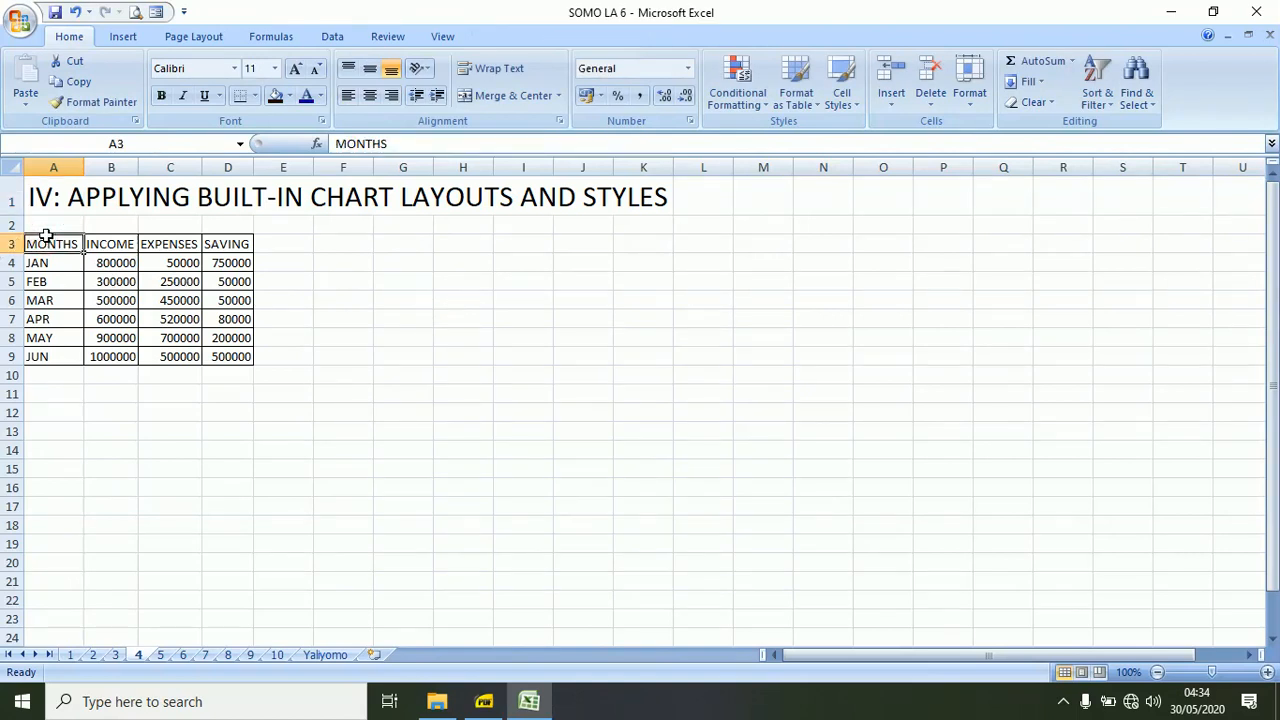
left_click(248, 357, "shift")
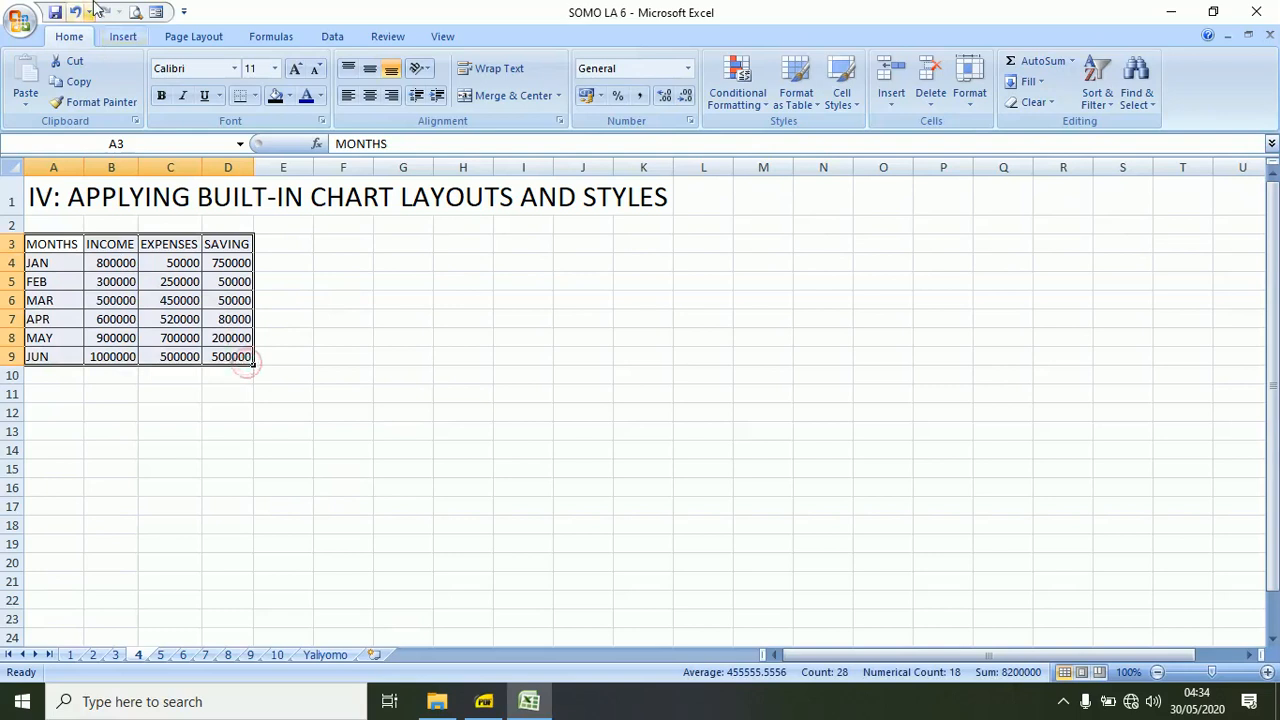
left_click(124, 37)
left_click(305, 80)
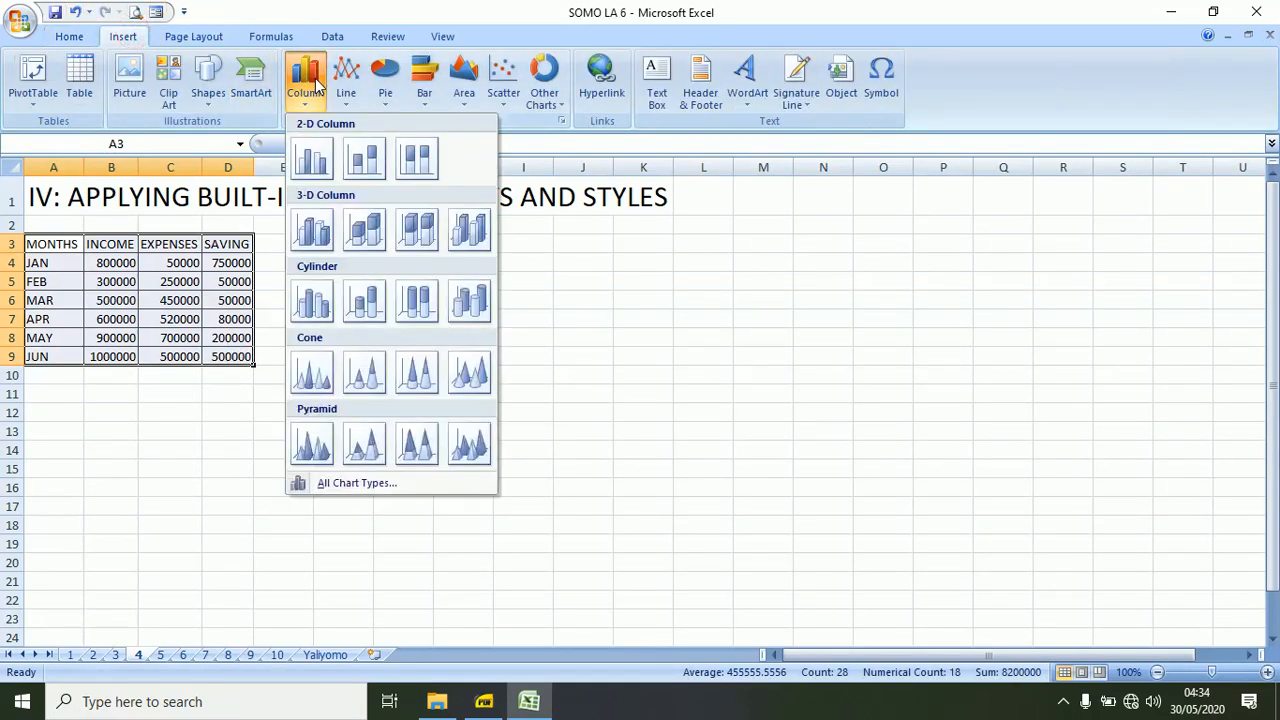
left_click(322, 163)
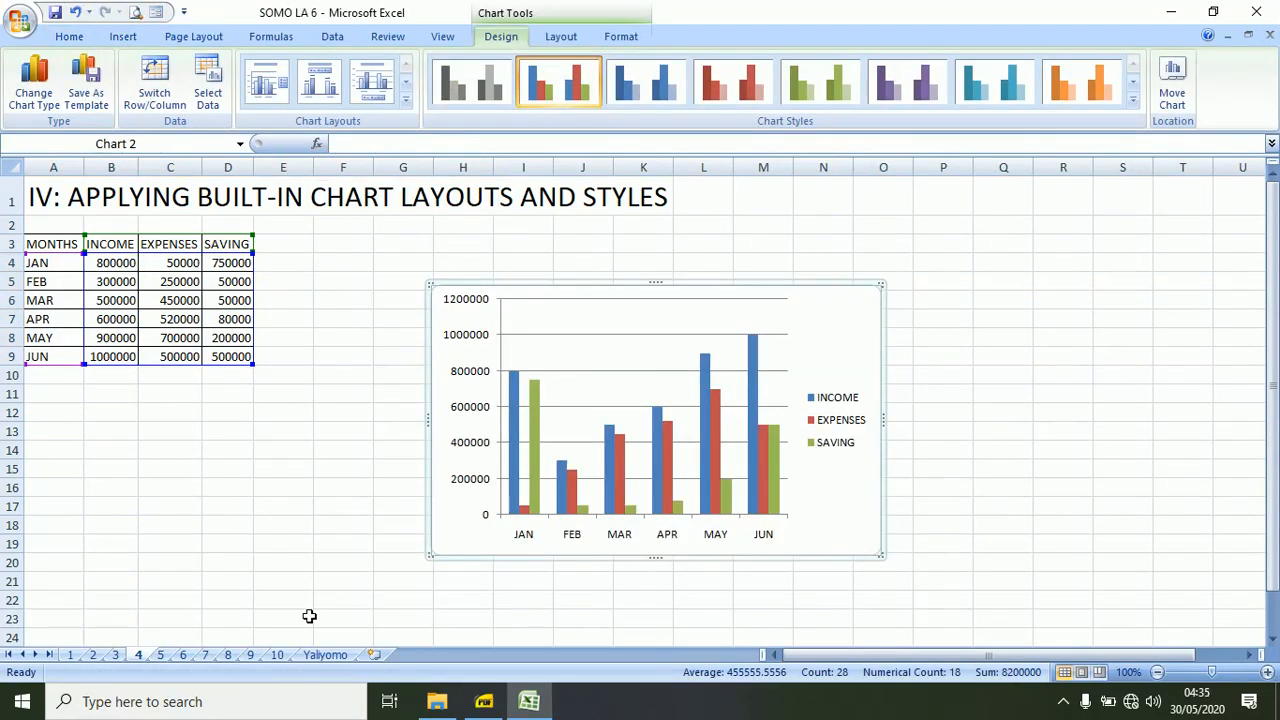
Rename the column headings in B3, C3 and D3 to MAPATO, MATUMIZI and AKIBA.
left_click(124, 242)
type("MA")
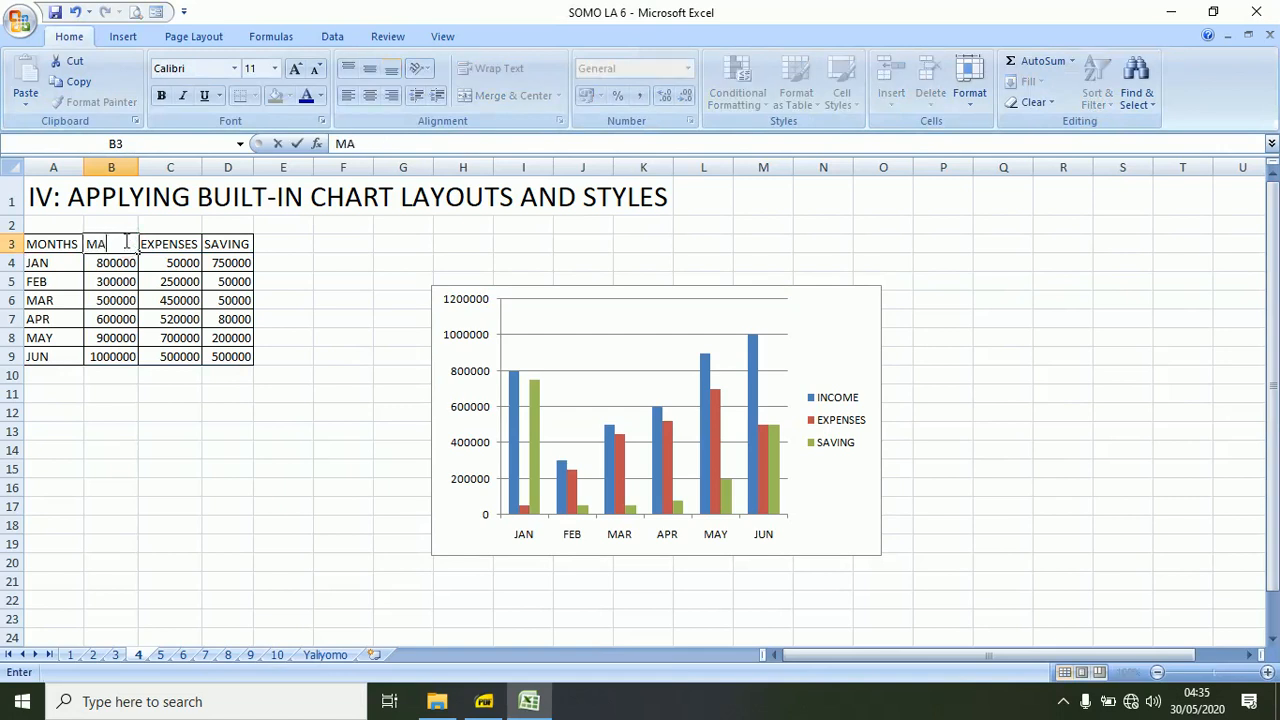
type("PATO")
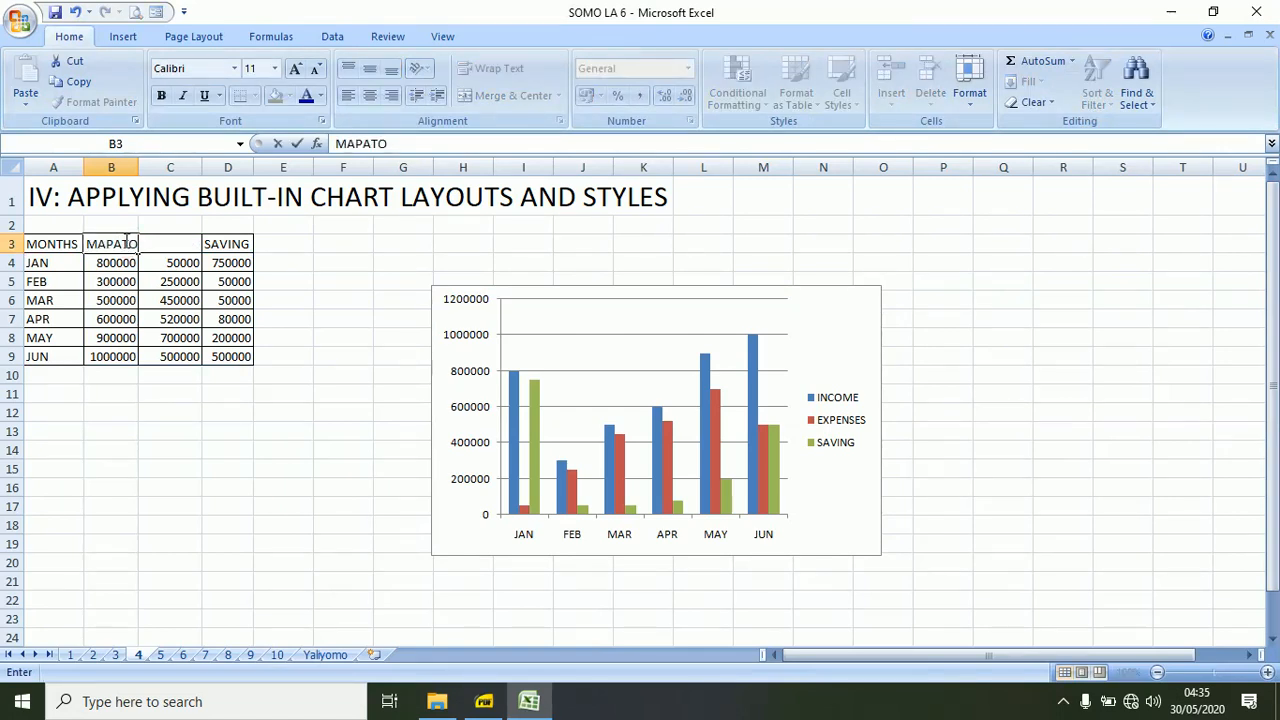
key("Tab")
type("MATUMIZI")
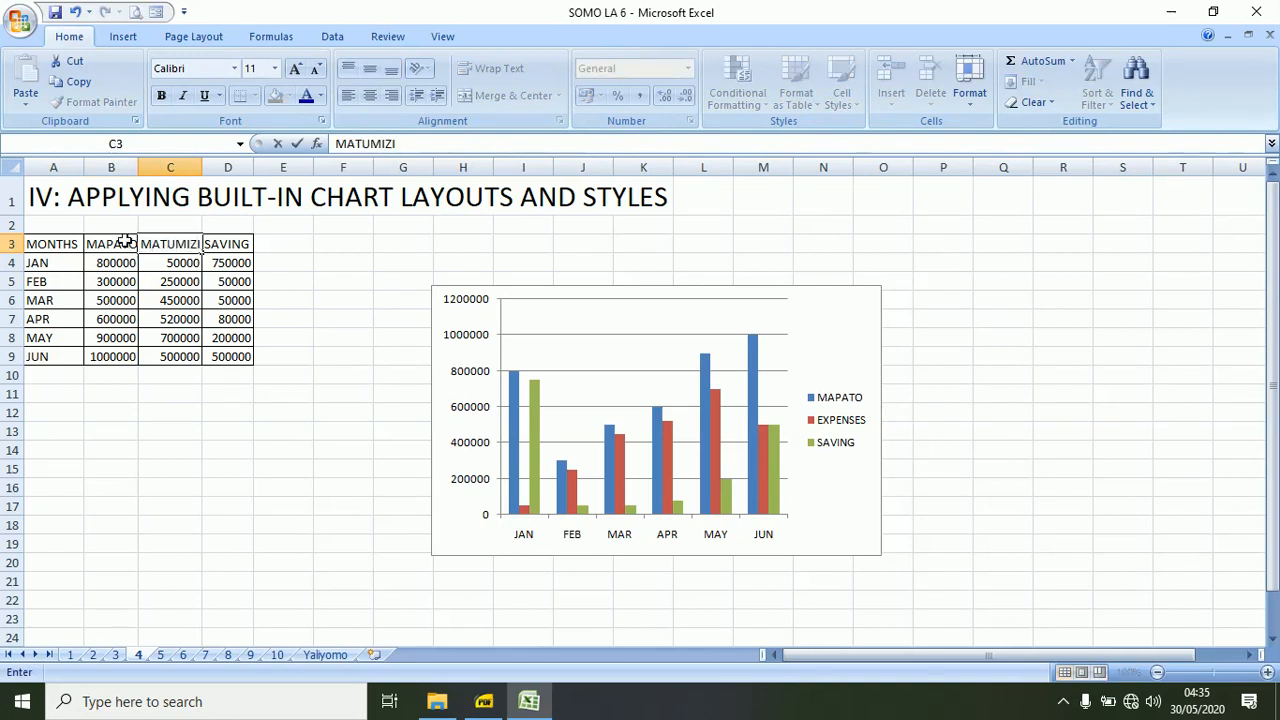
key("Tab")
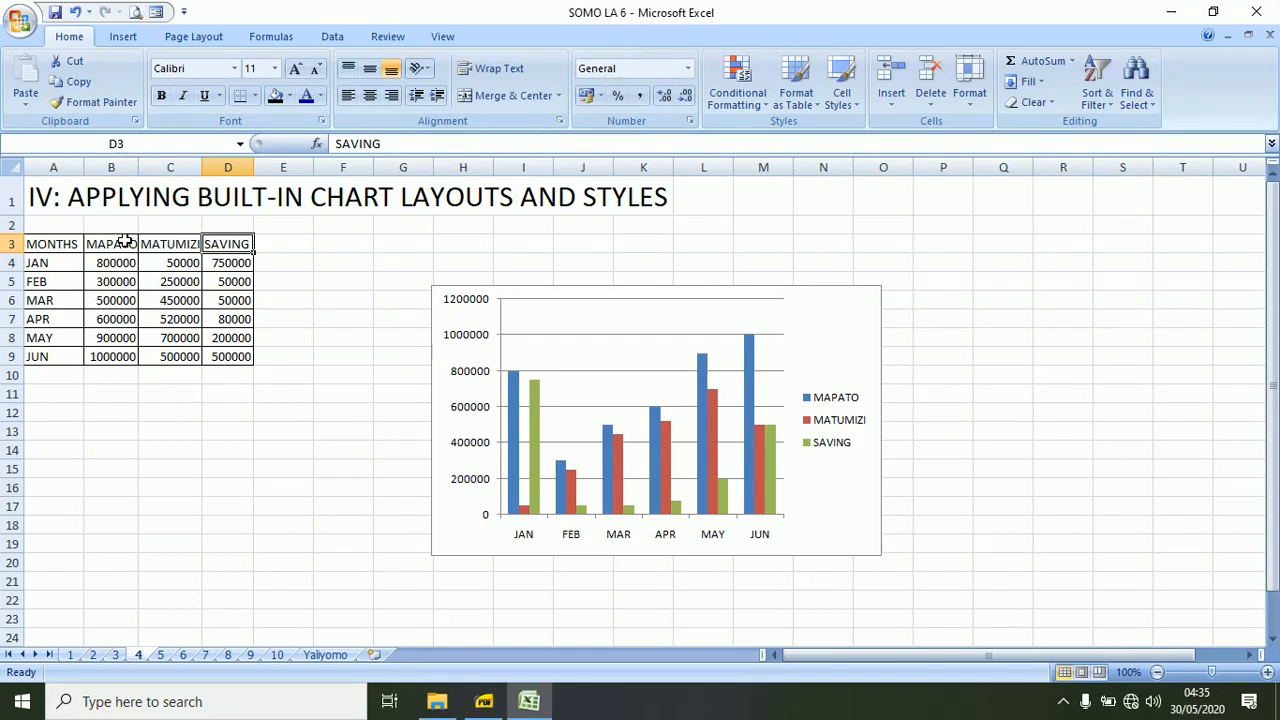
type("AKIBA")
key("Return")
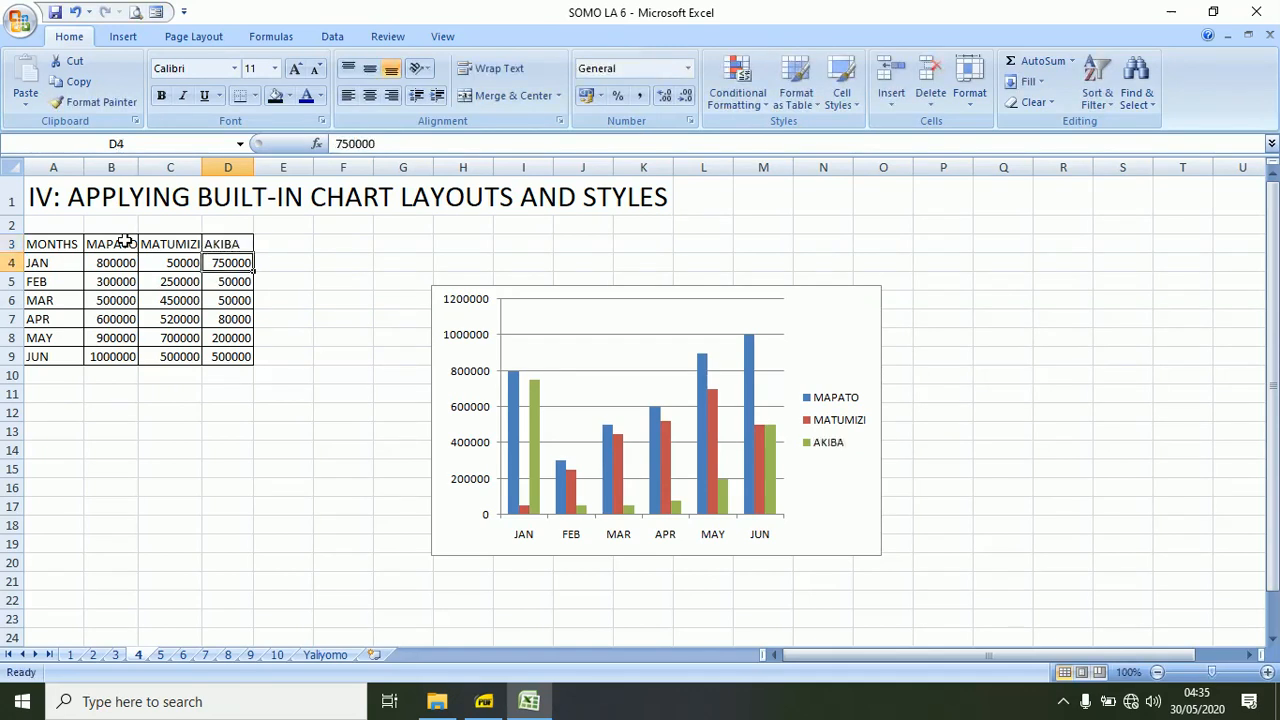
Rename the months heading in A3 to MIEZI.
left_click(61, 240)
type("M")
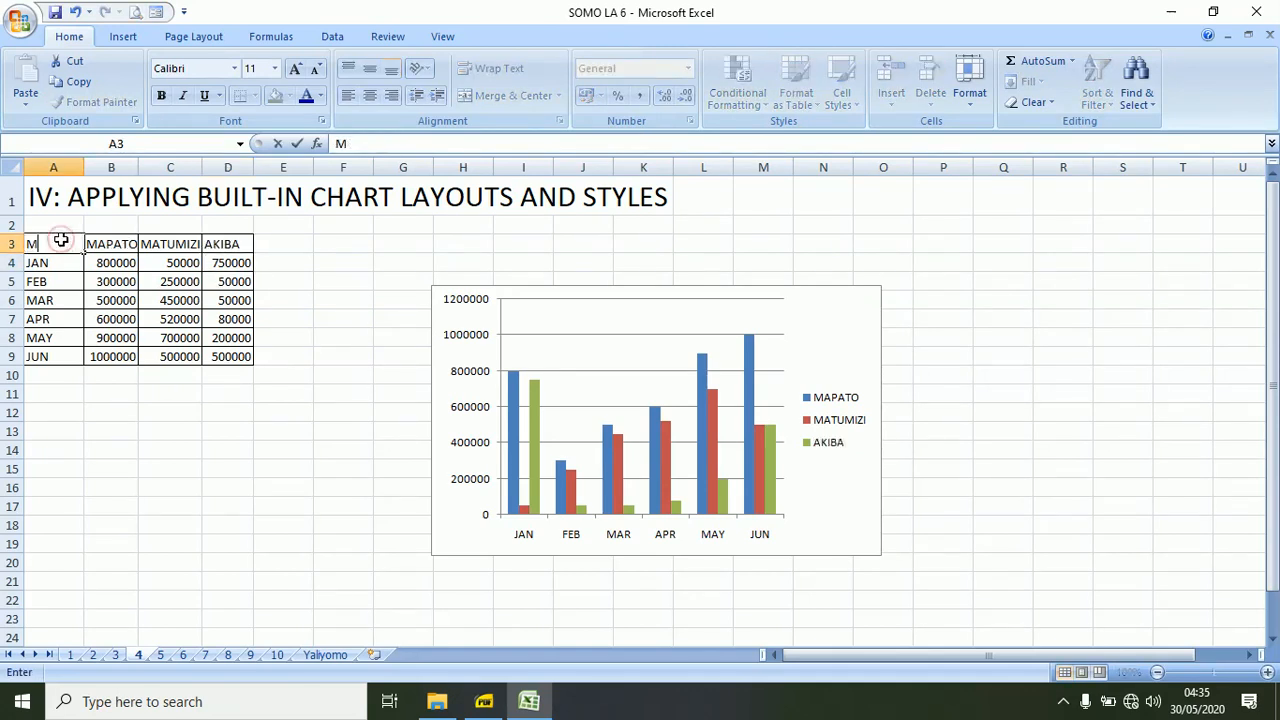
type("IEZI")
key("Return")
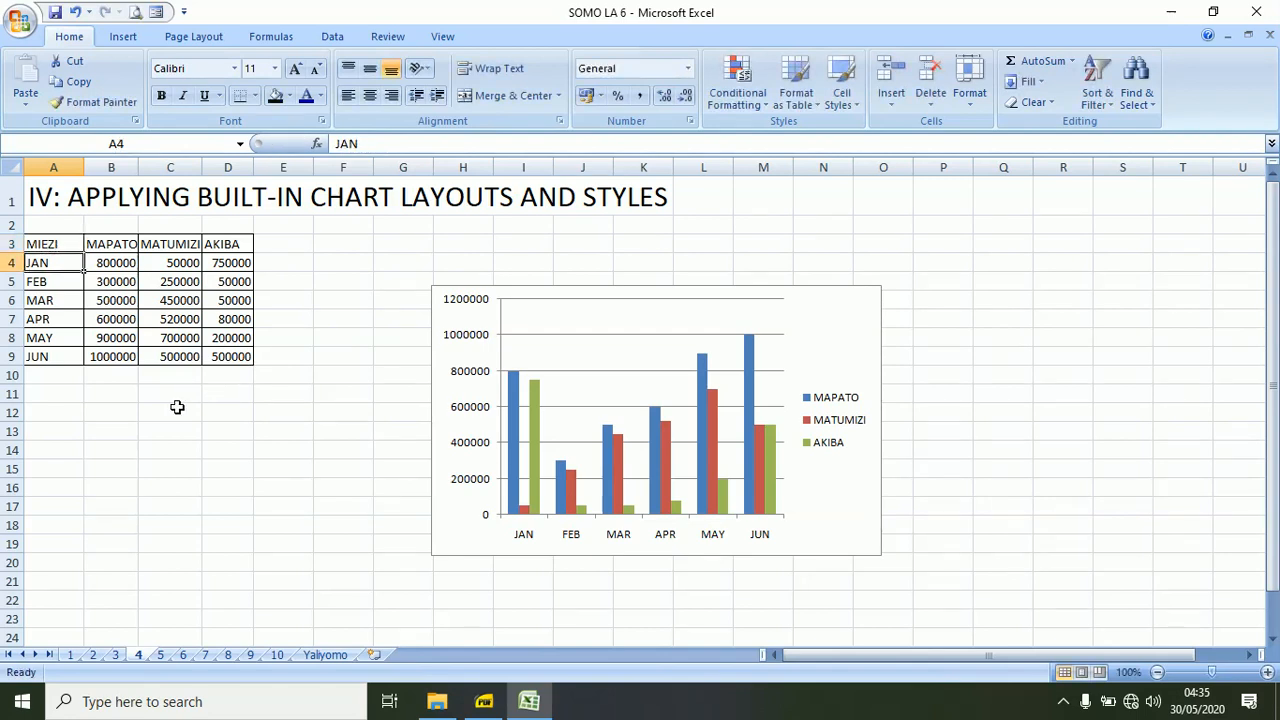
left_click(176, 408)
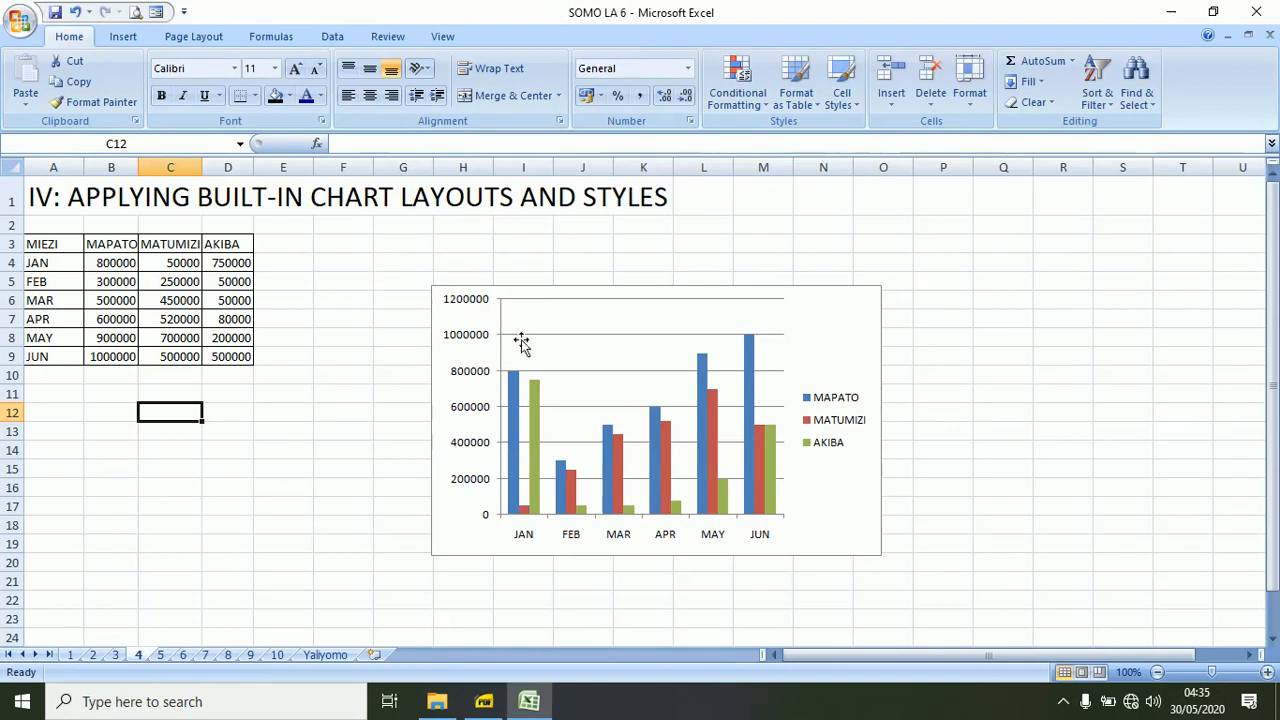
Apply the built-in Layout 1 to the monthly column chart and replace it with Layout 2.
left_click(431, 298)
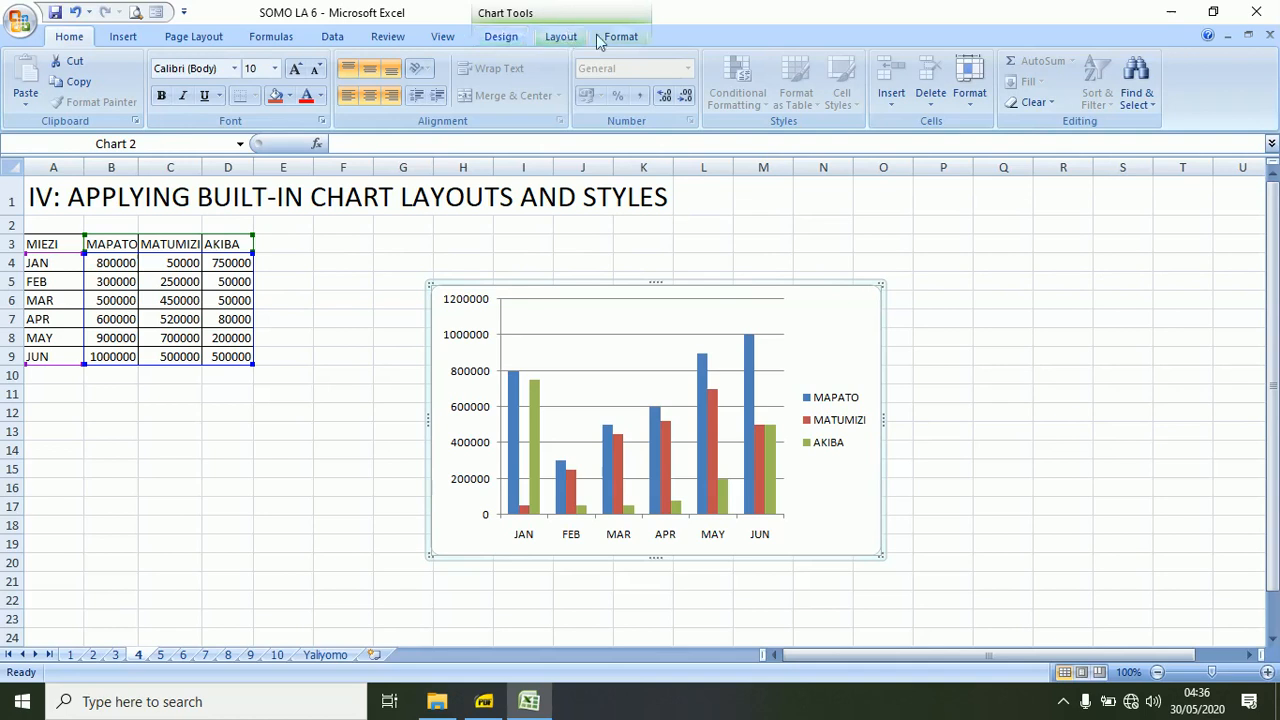
left_click(503, 38)
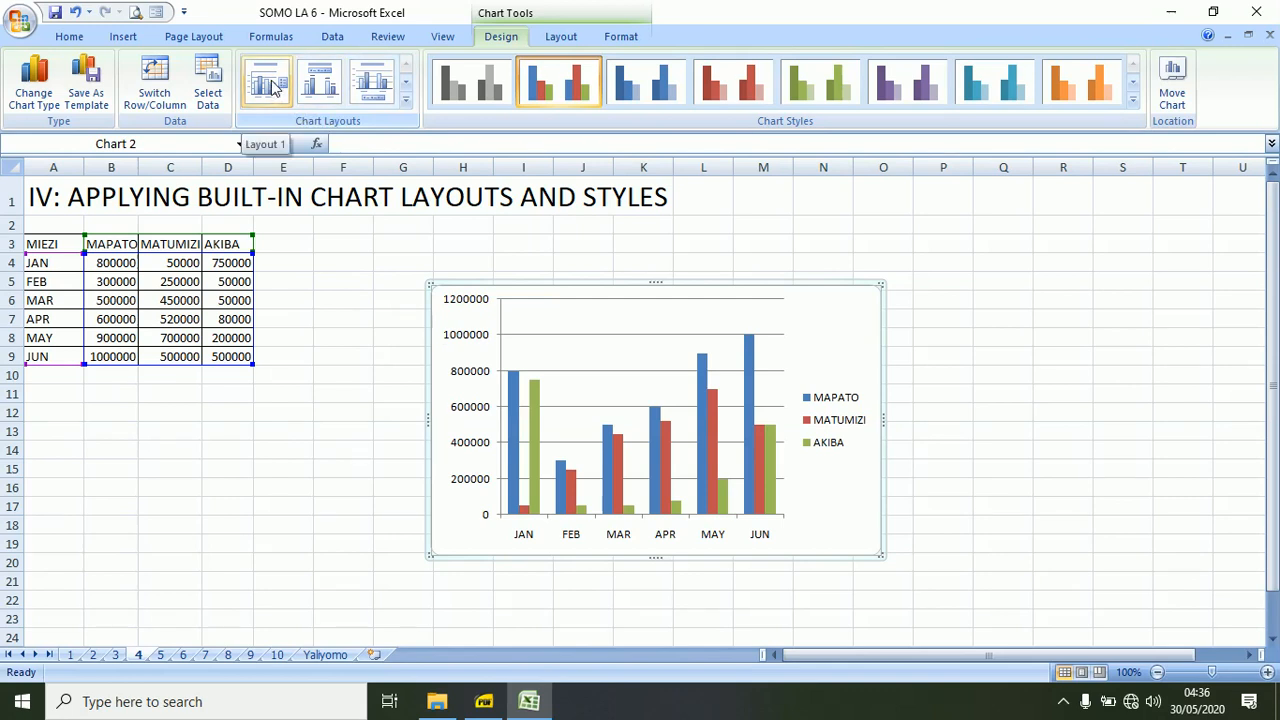
left_click(268, 84)
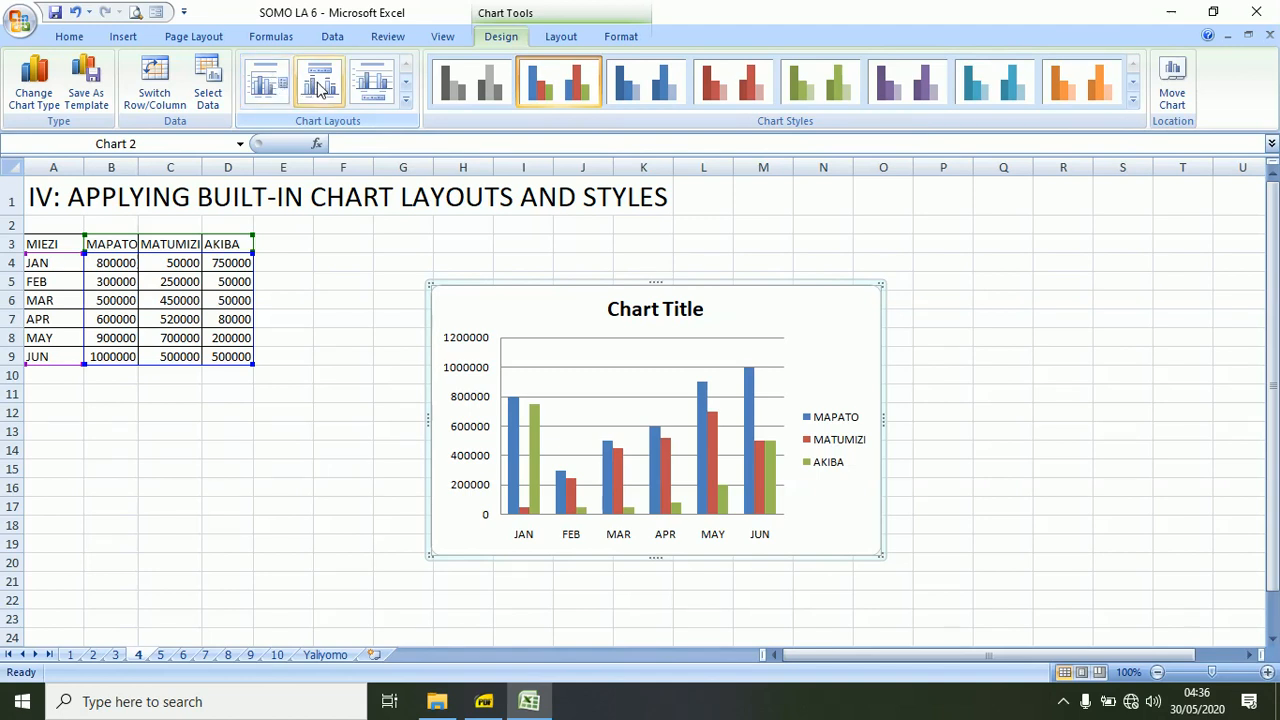
left_click(318, 86)
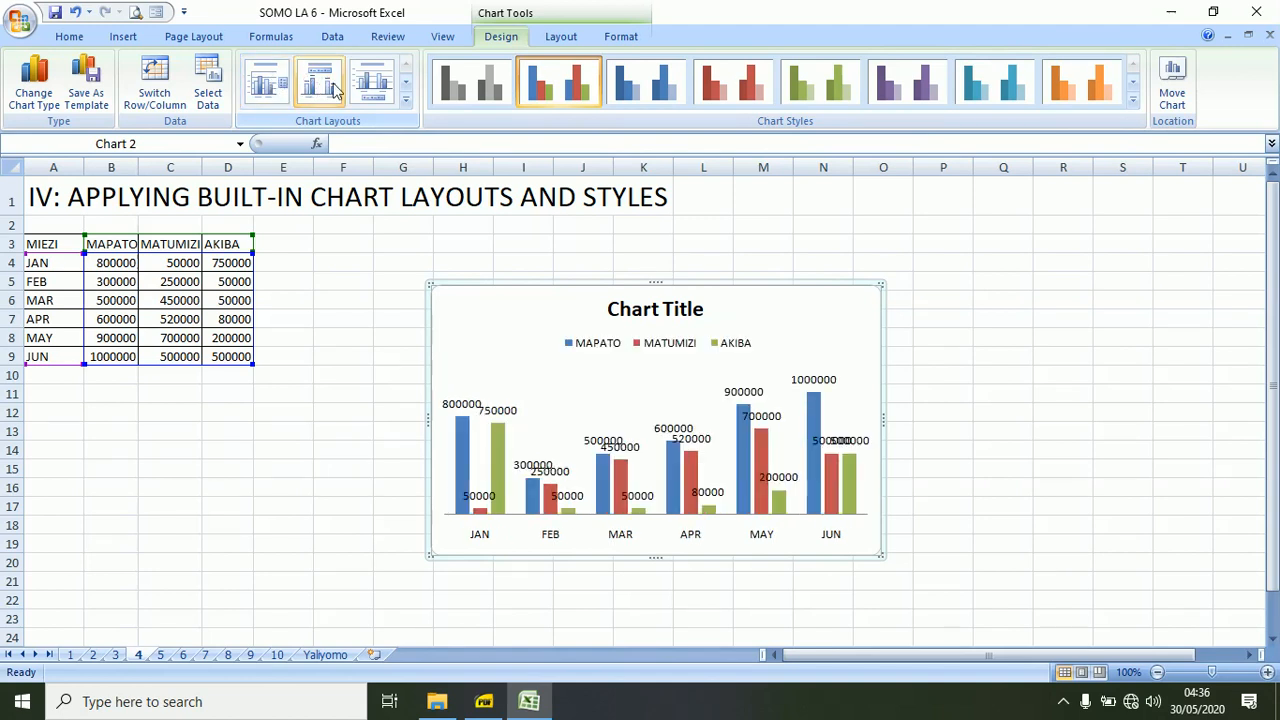
Try the built-in Layout 3 and Layout 7 on the monthly column chart, settling on Layout 1.
left_click(374, 88)
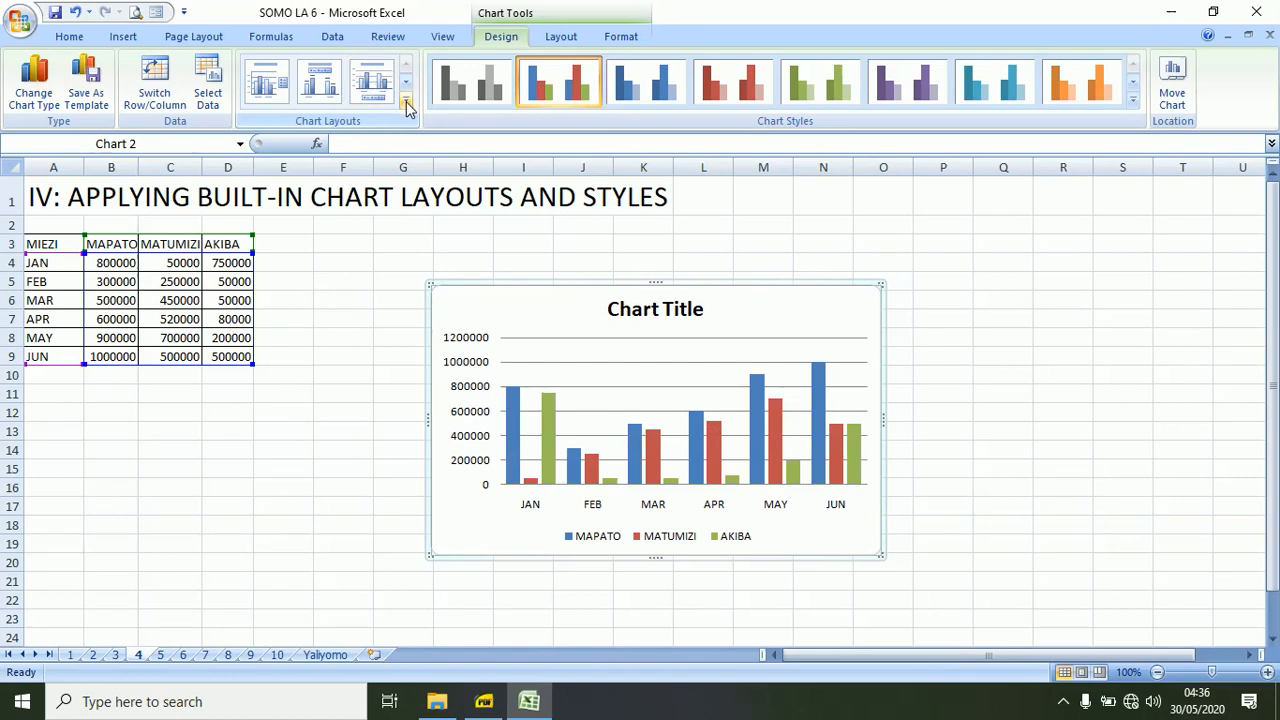
left_click(406, 106)
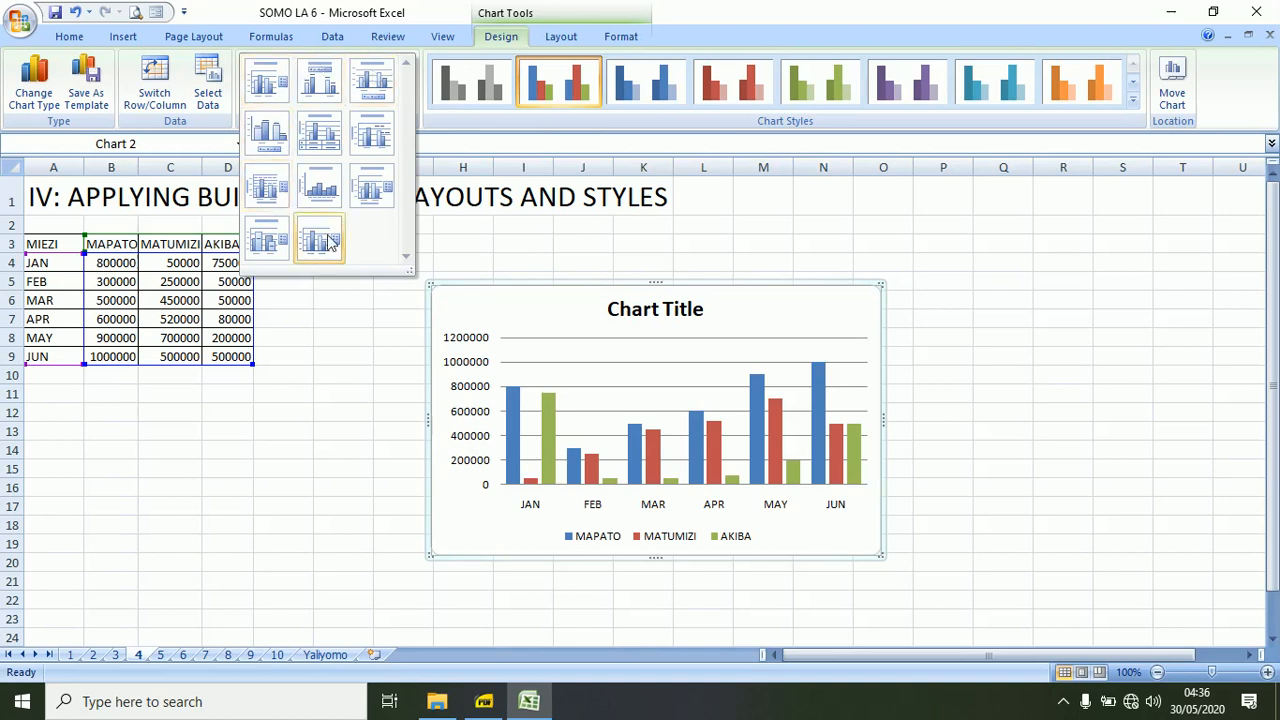
left_click(272, 192)
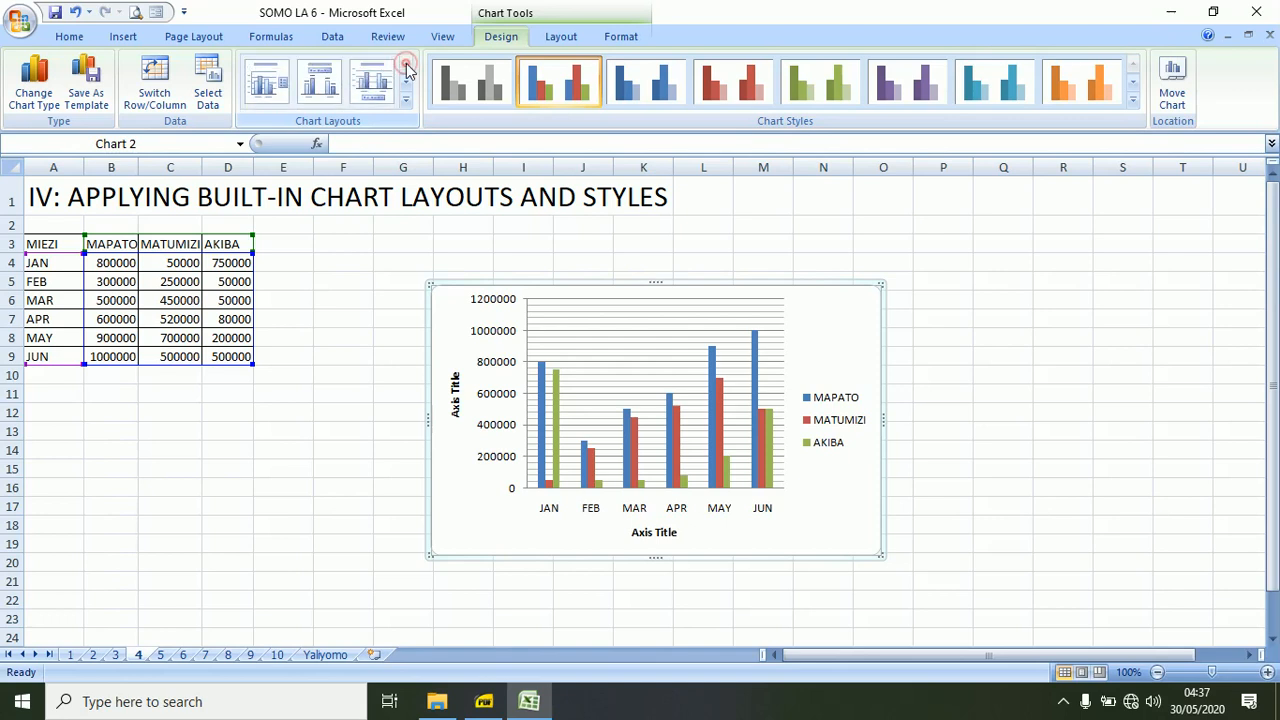
left_click(266, 84)
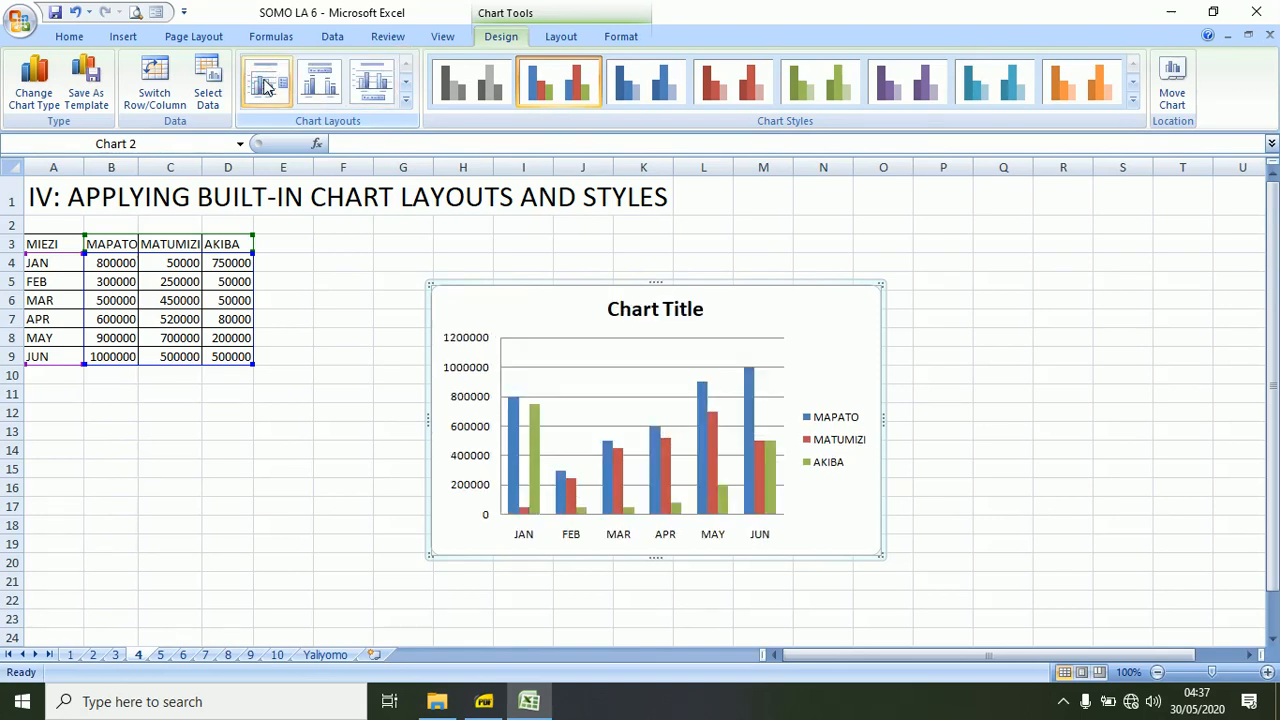
left_click(346, 335)
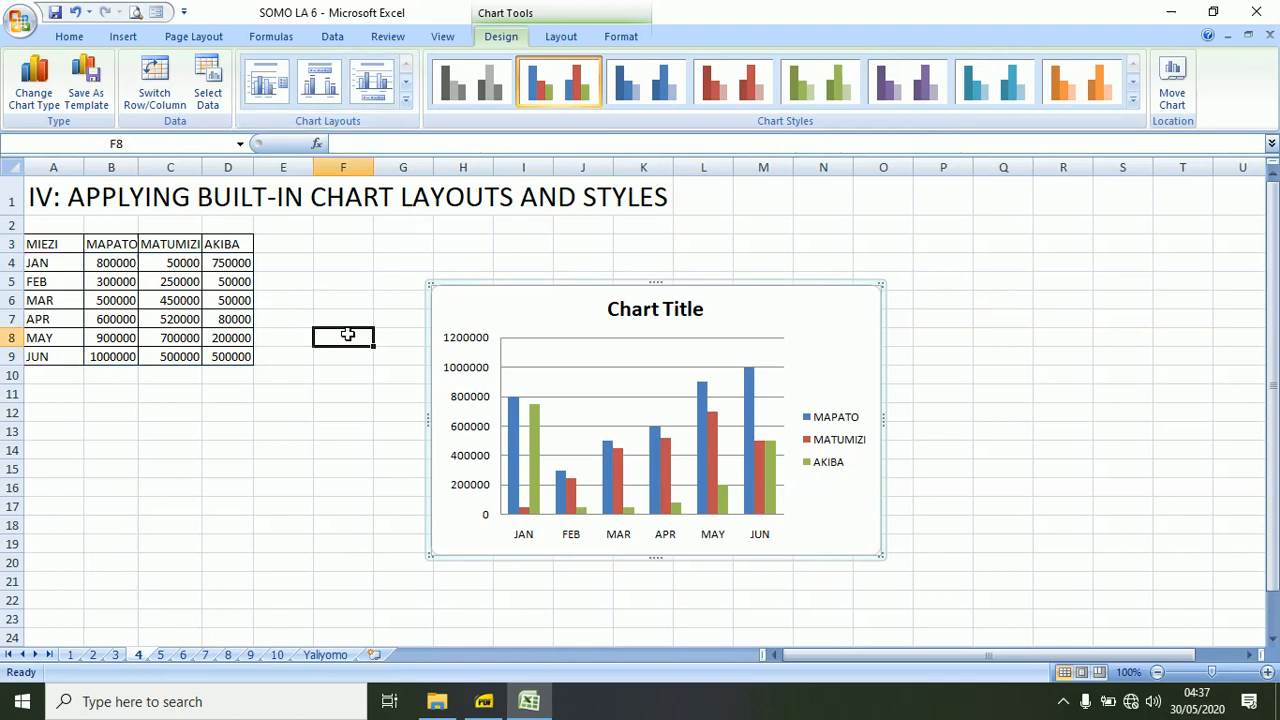
Apply the orange chart Style 8 to the monthly column chart and replace it with the black-background red Style 44.
left_click(443, 285)
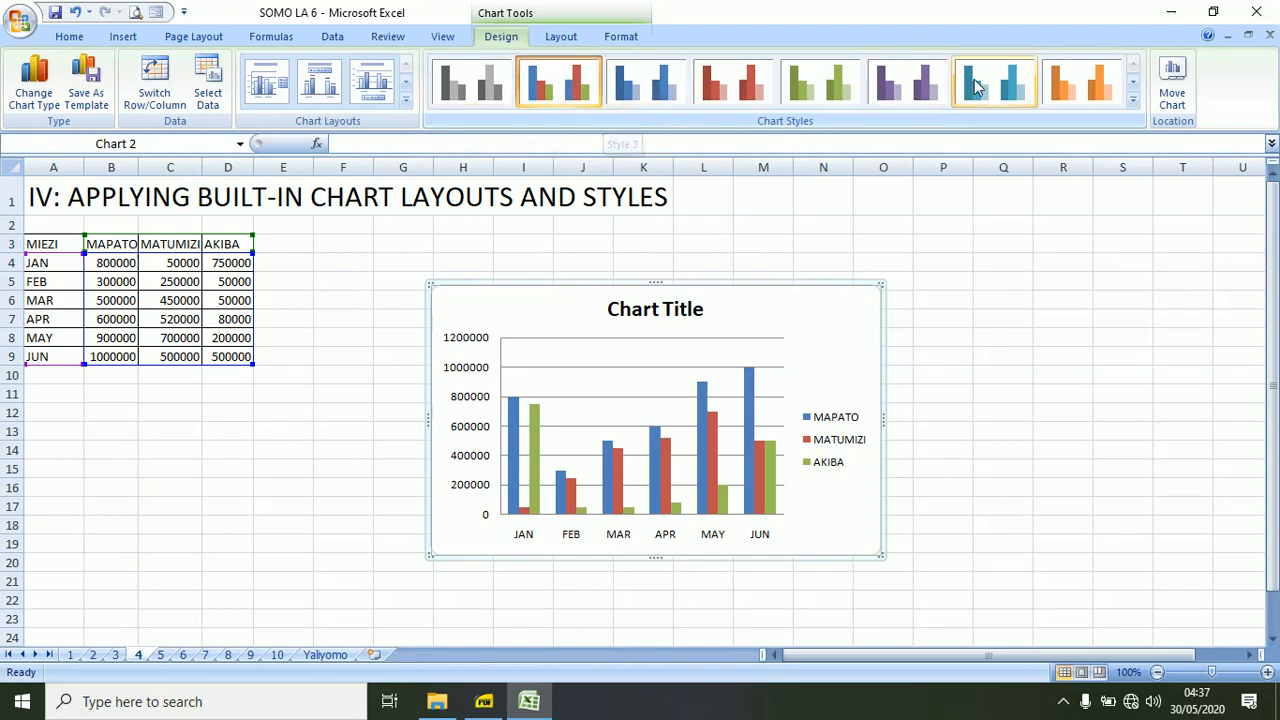
left_click(1086, 86)
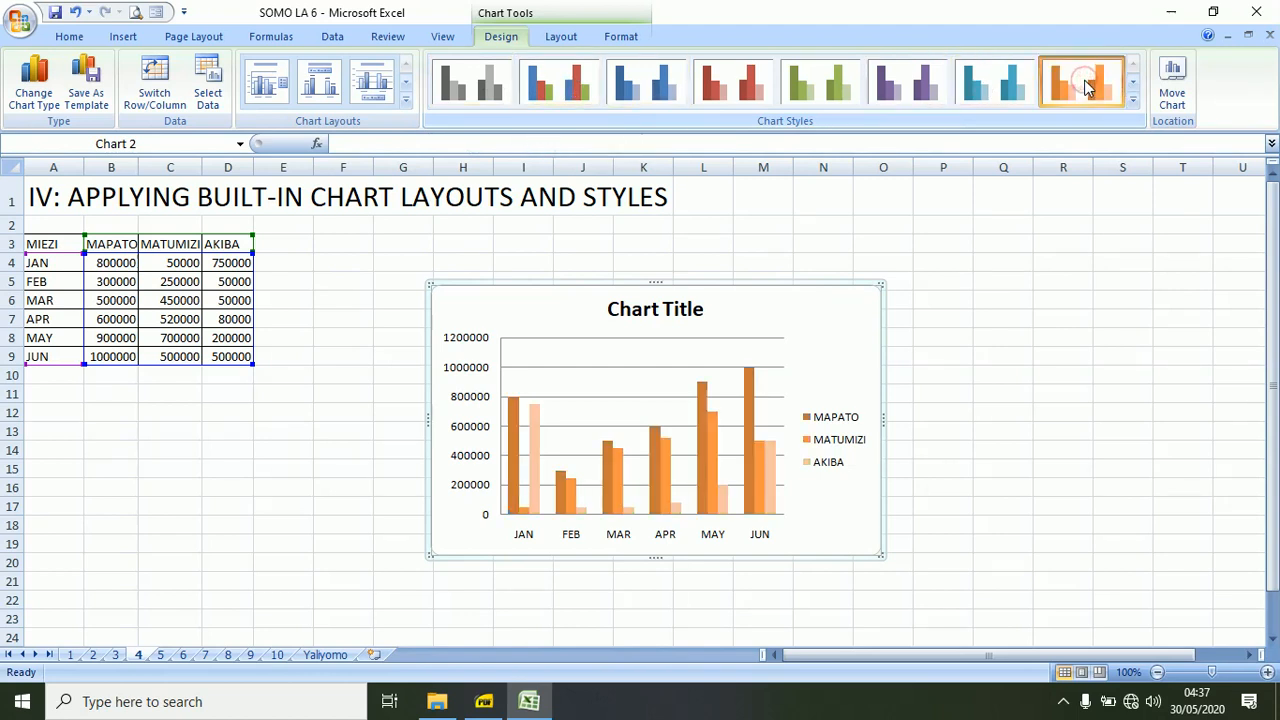
left_click(1133, 102)
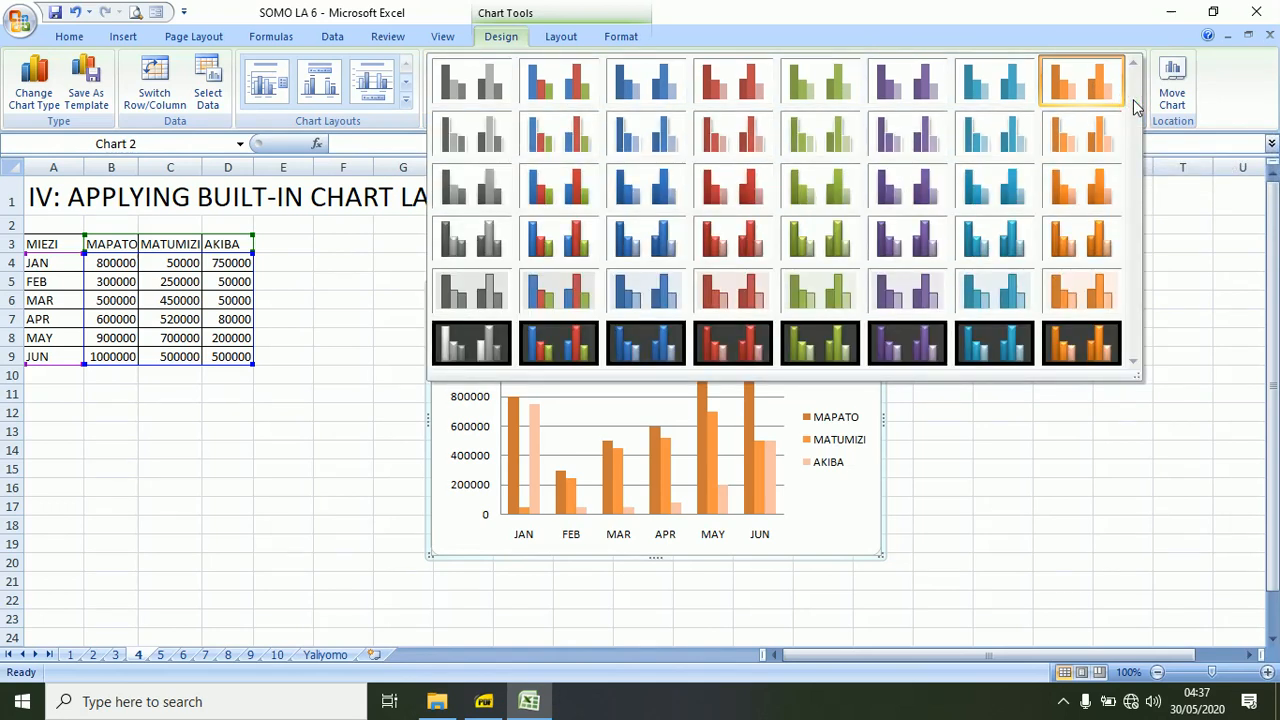
left_click(716, 335)
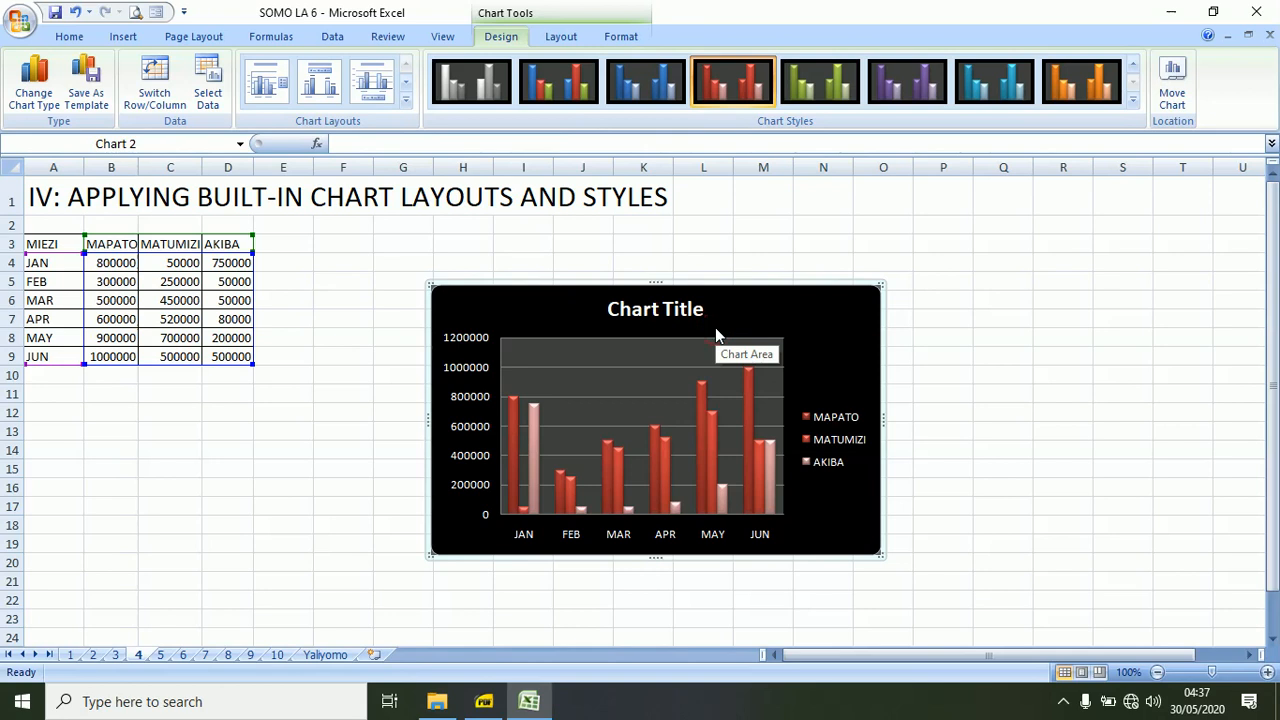
Apply the black-background multicolour chart Style 42 to the monthly column chart.
left_click(1133, 99)
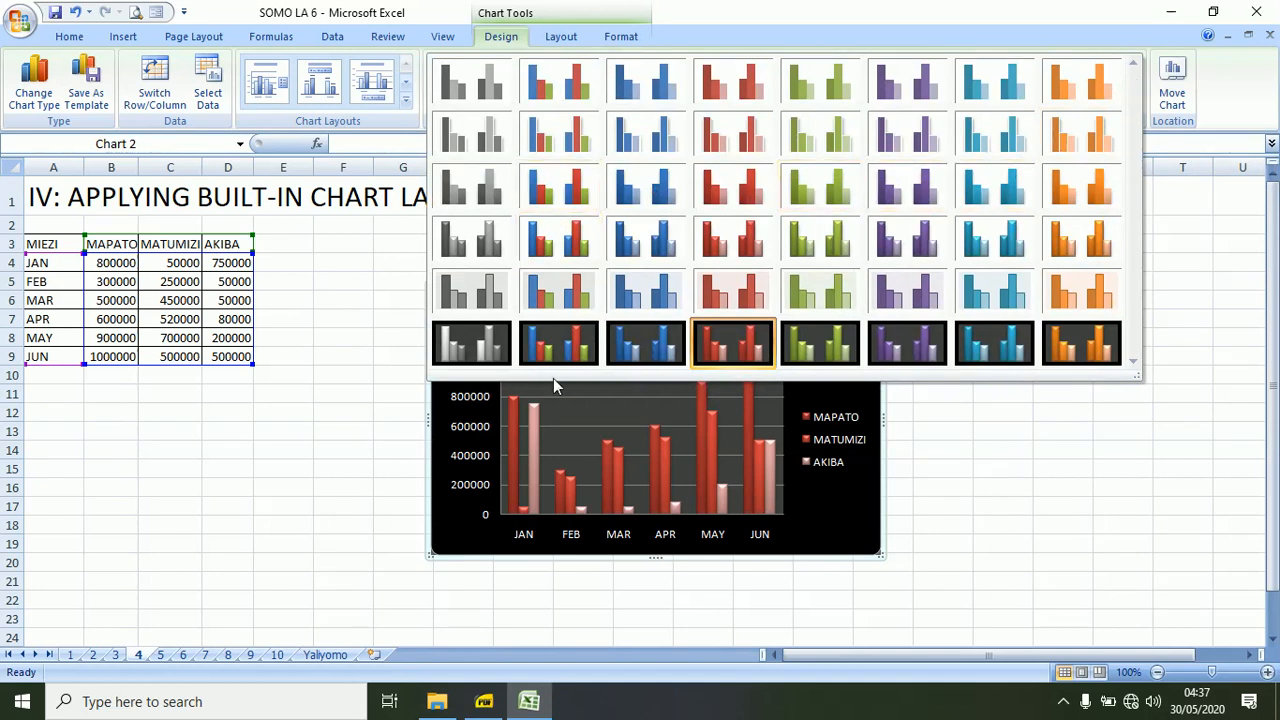
left_click(551, 352)
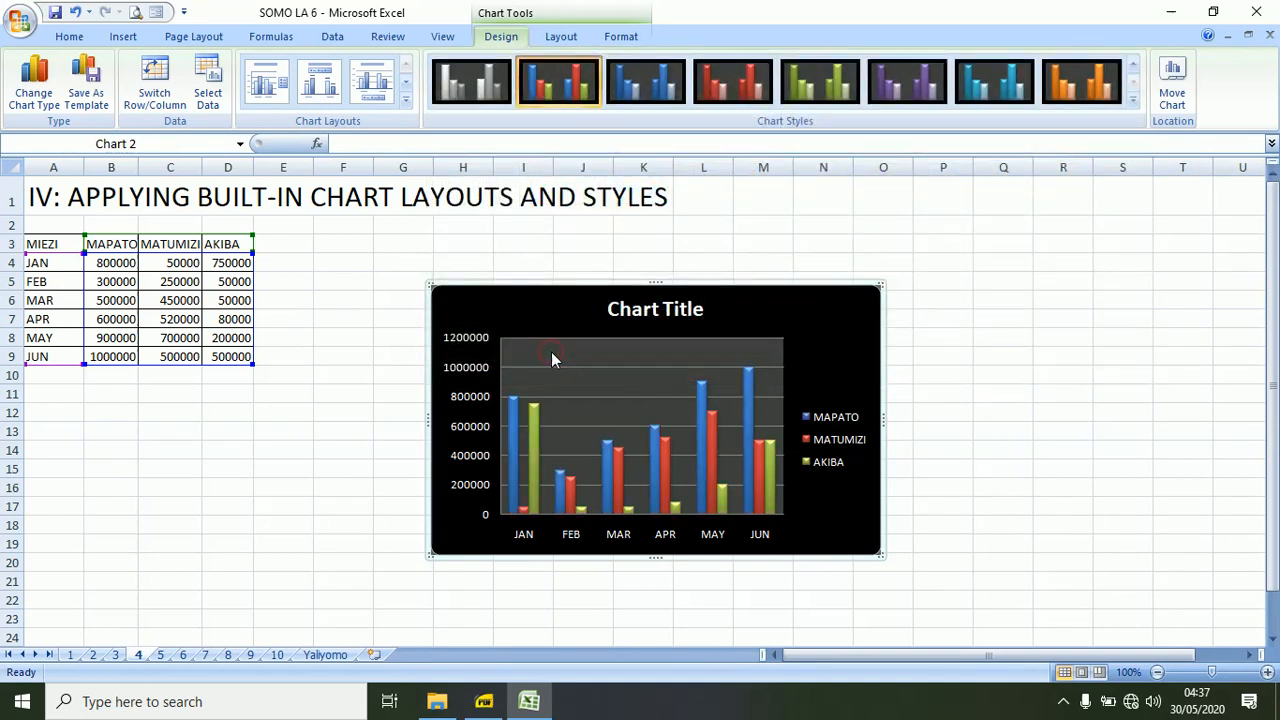
left_click(311, 434)
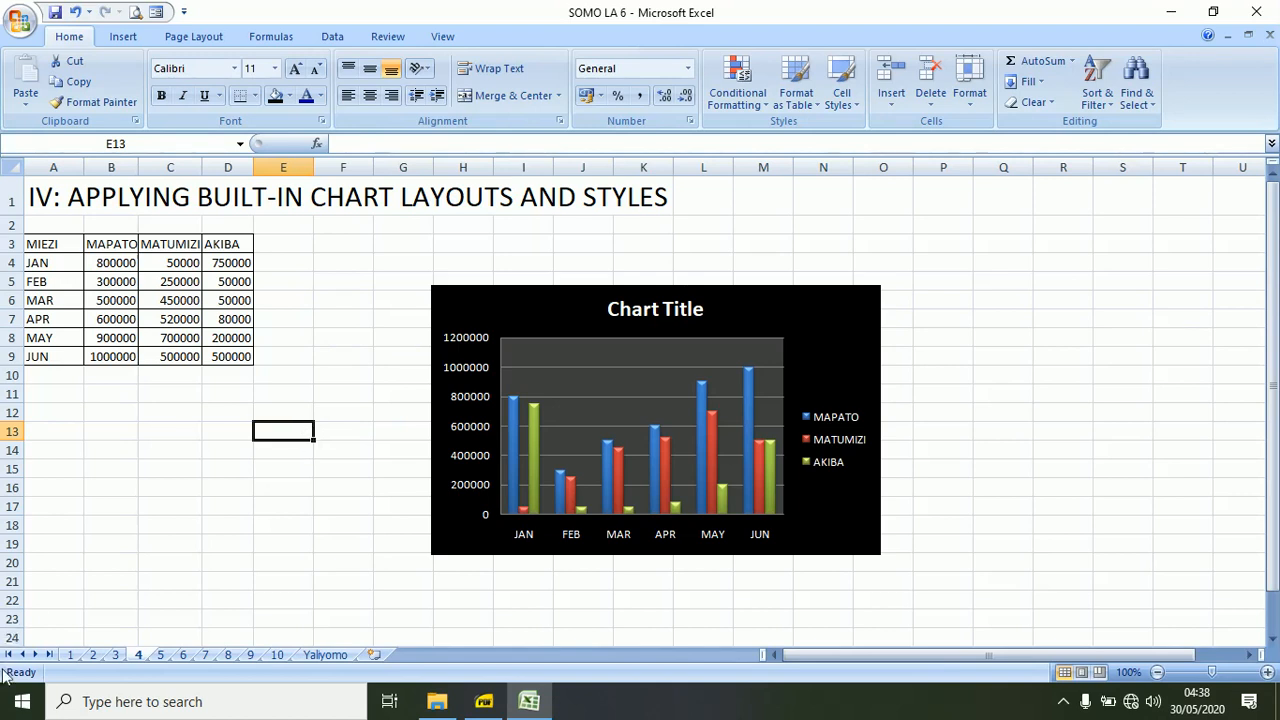
Look at the combined column and line chart on sheet 3 and return to sheet 4.
left_click(117, 655)
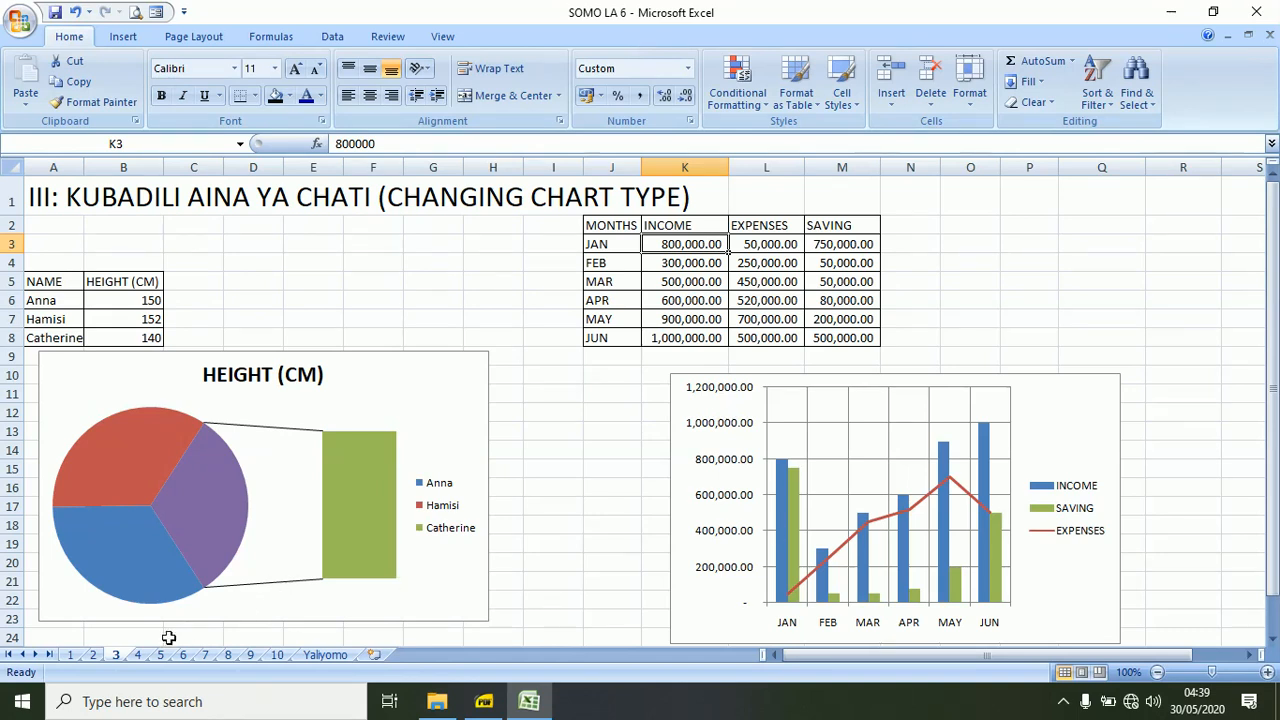
left_click(140, 655)
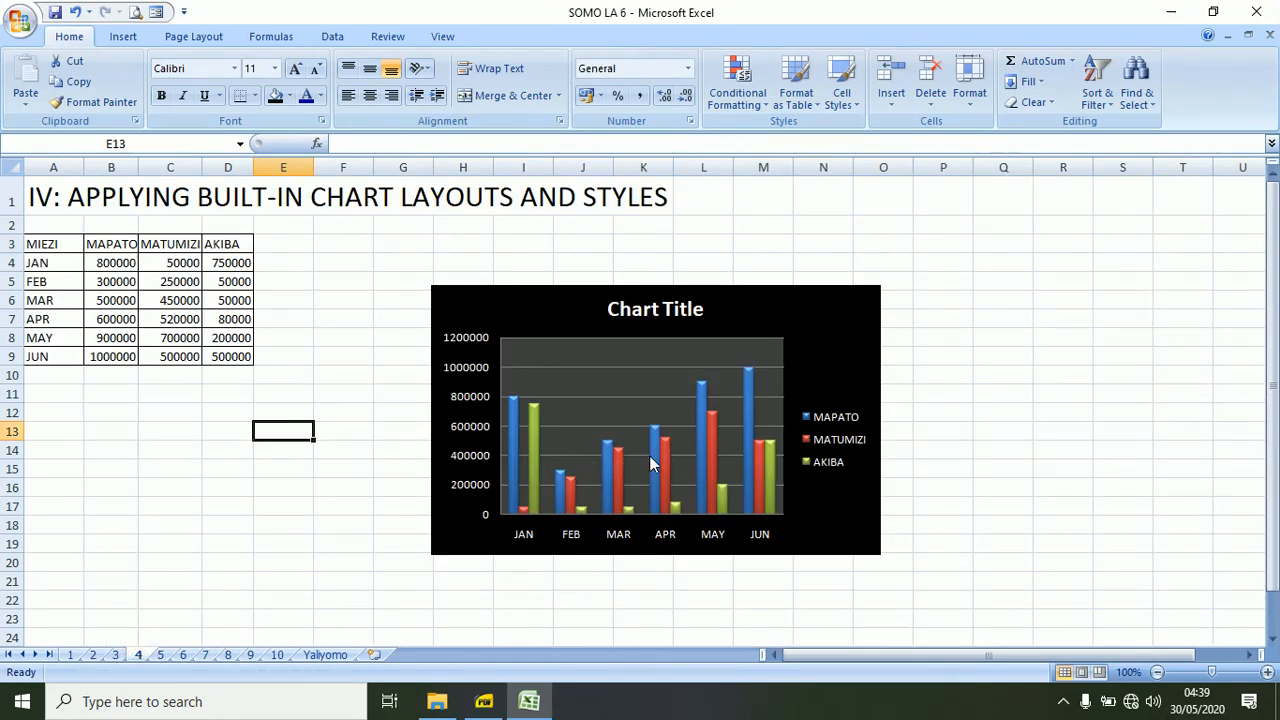
left_click(614, 463)
left_click(366, 560)
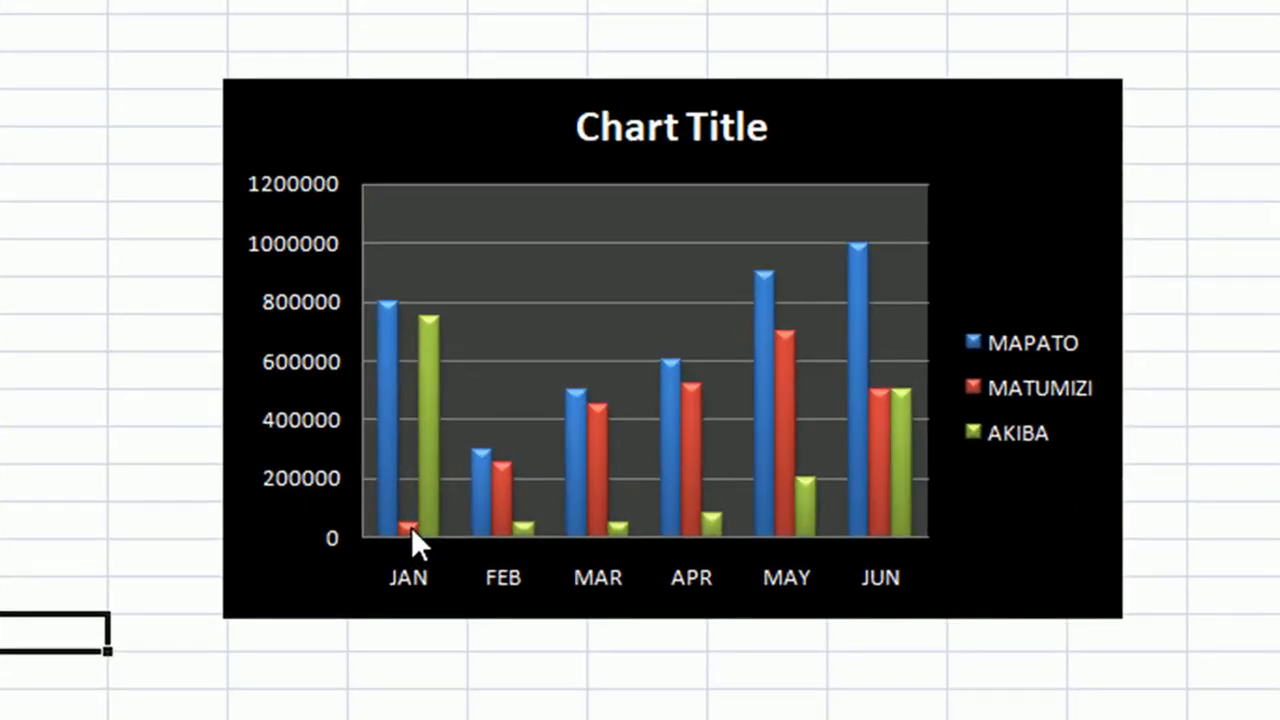
right_click(411, 527)
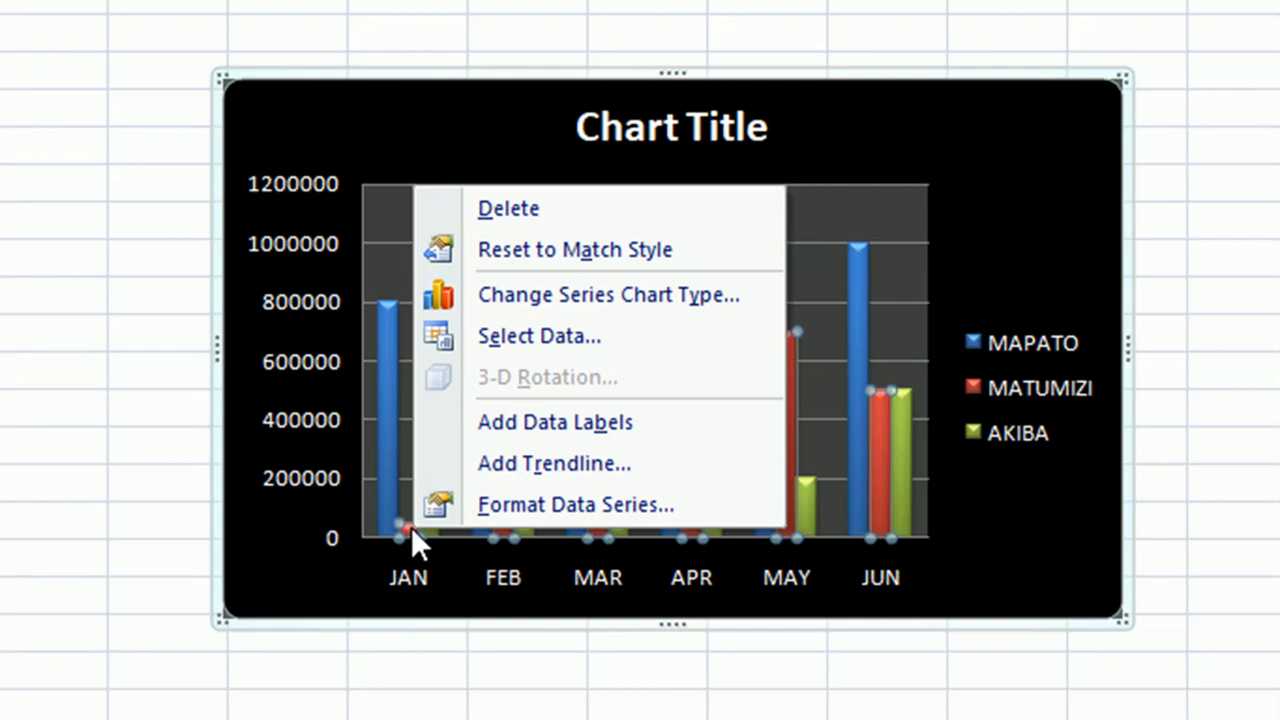
left_click(46, 546)
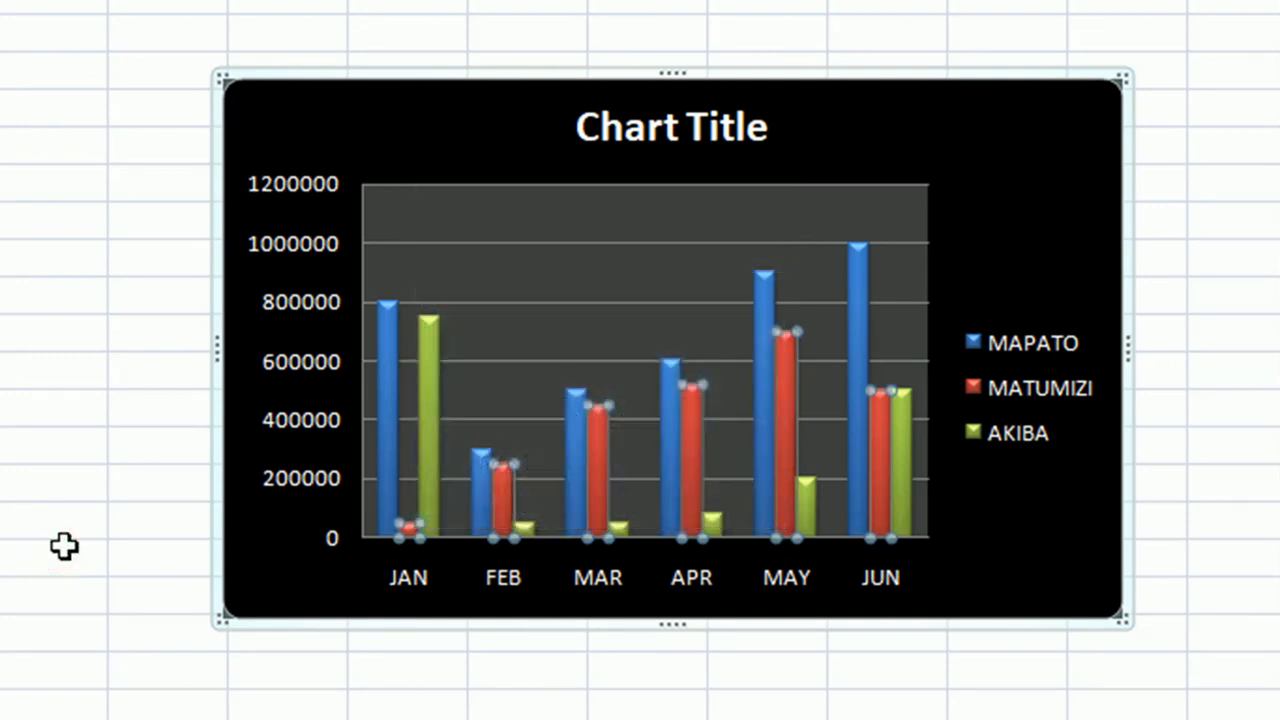
Change the chart type of the MATUMIZI series in the sheet 4 chart to a basic line.
mouse_move(410, 532)
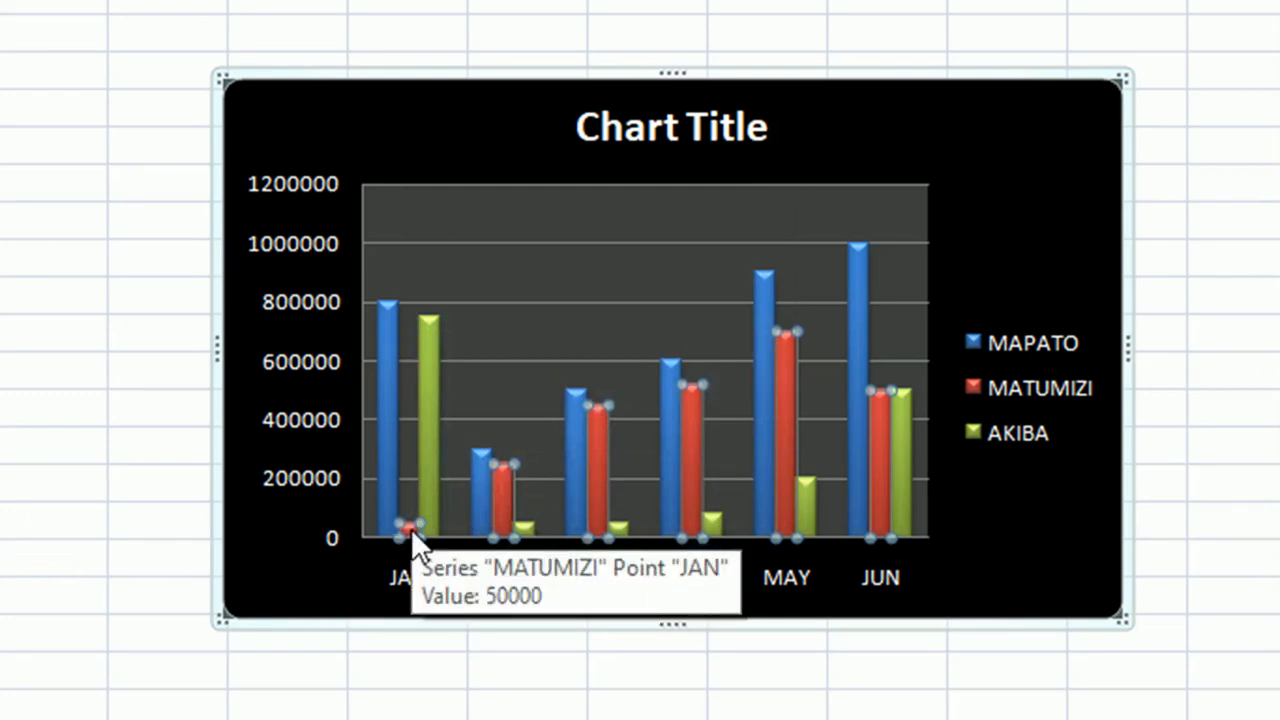
right_click(411, 530)
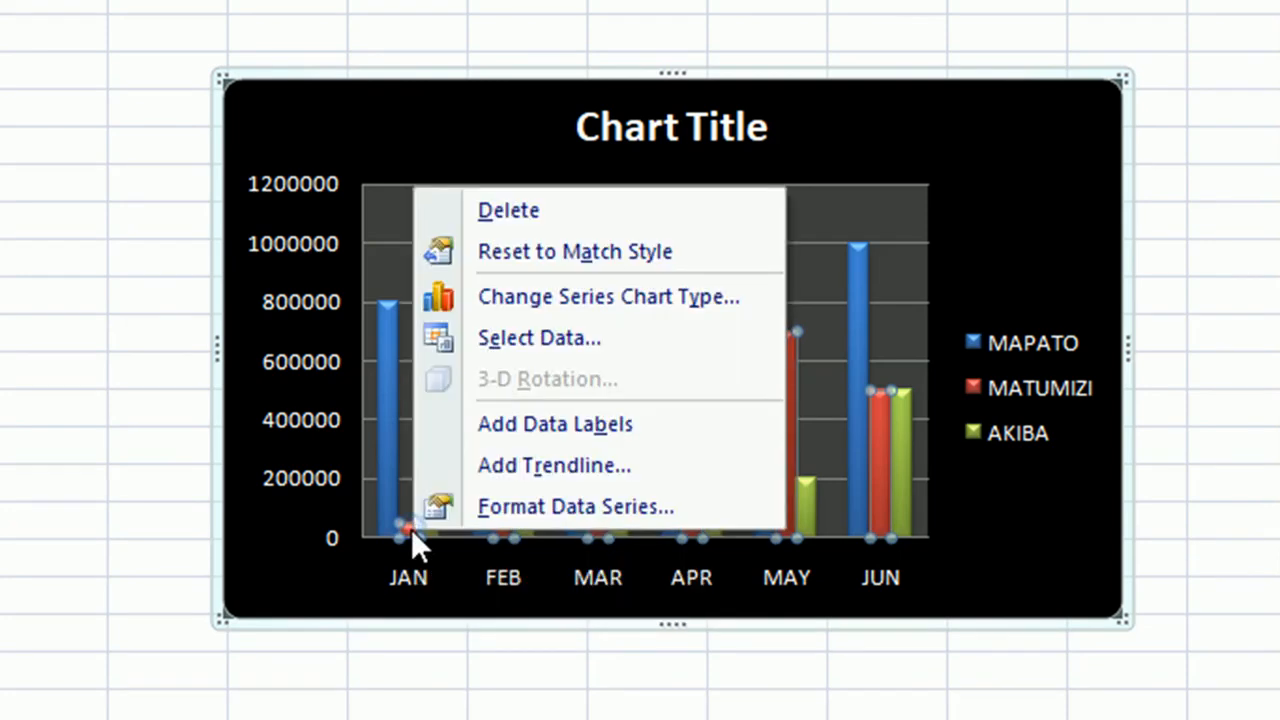
left_click(514, 295)
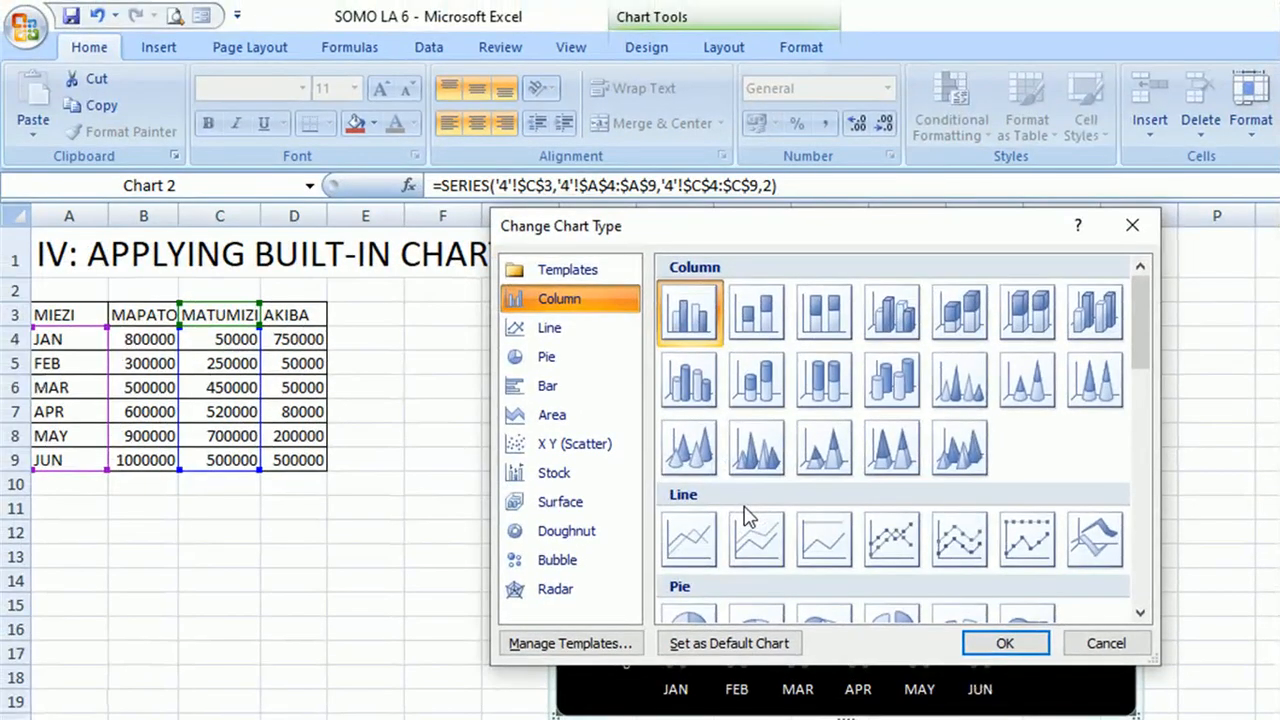
left_click(694, 543)
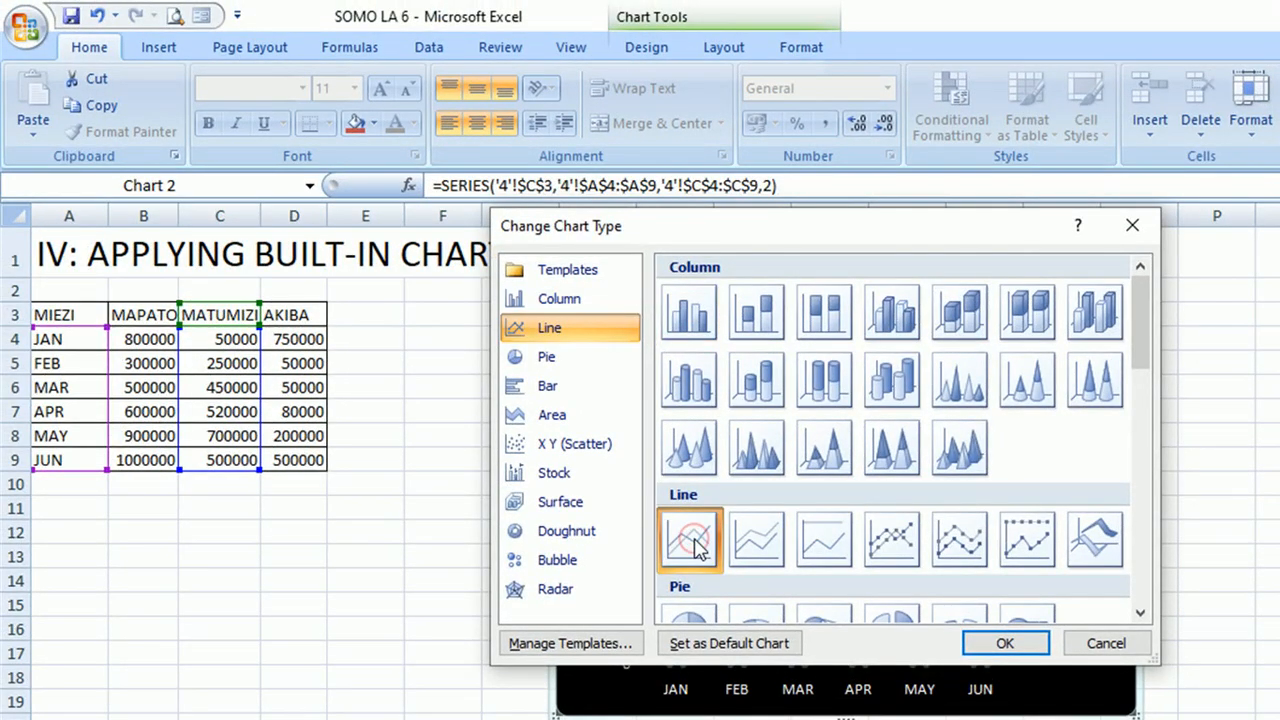
left_click(1005, 645)
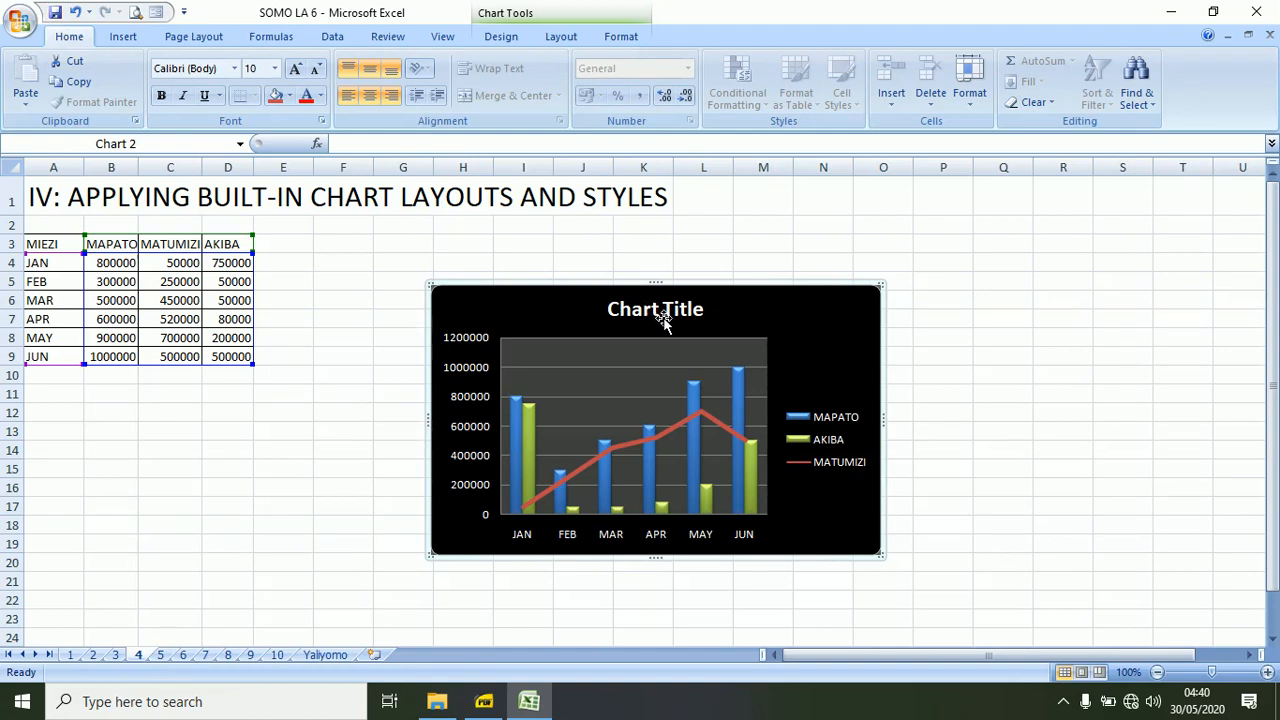
Switch to sheet 5 and examine the chart title and both axis titles of its existing chart.
left_click(160, 655)
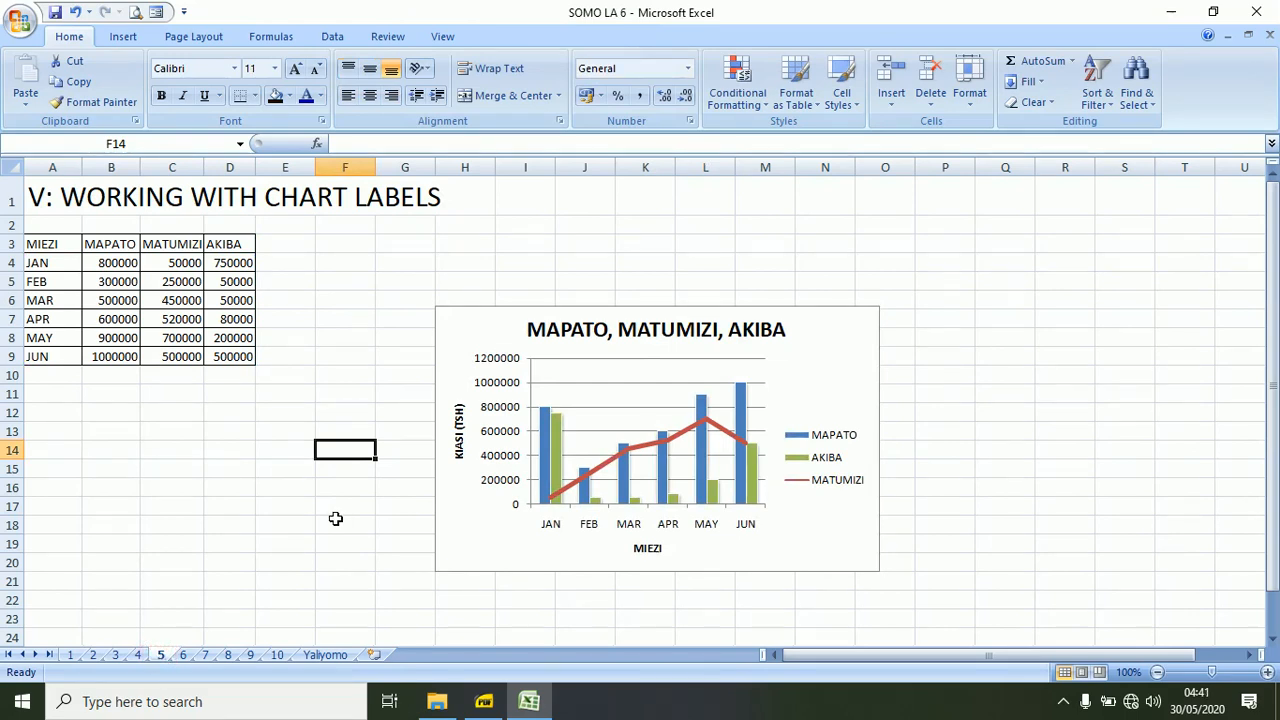
left_click(638, 329)
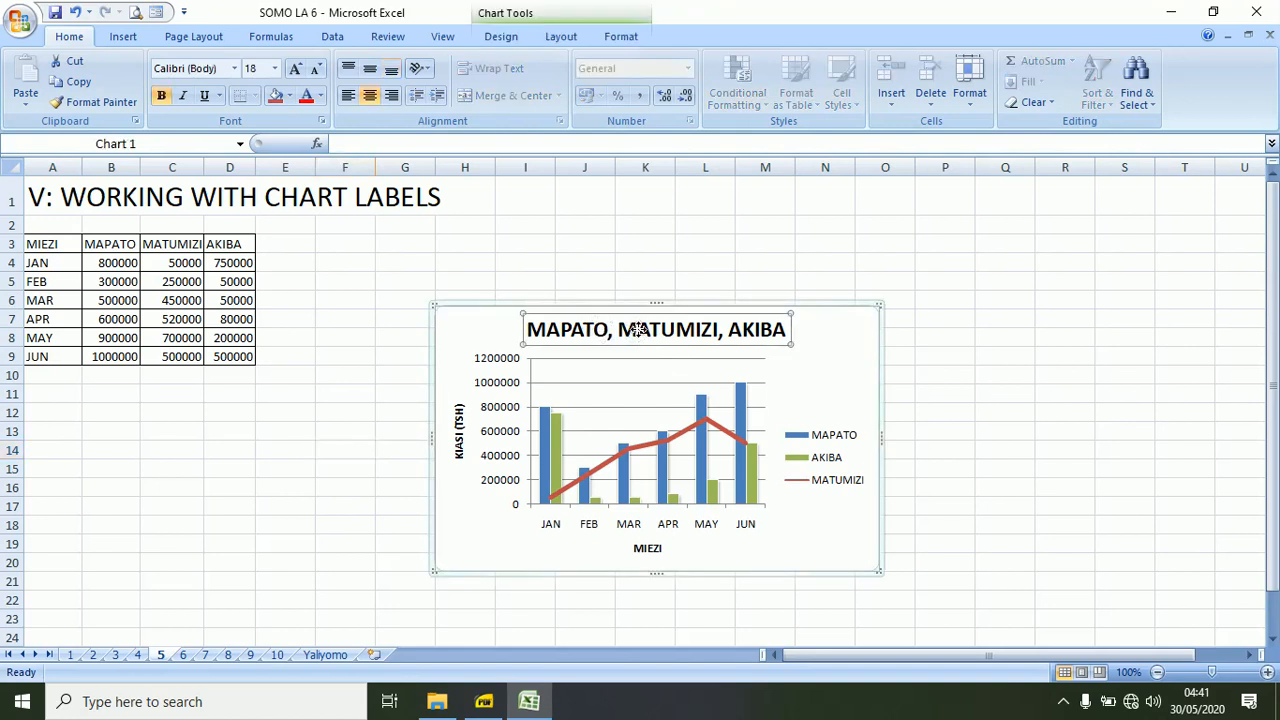
left_click(458, 440)
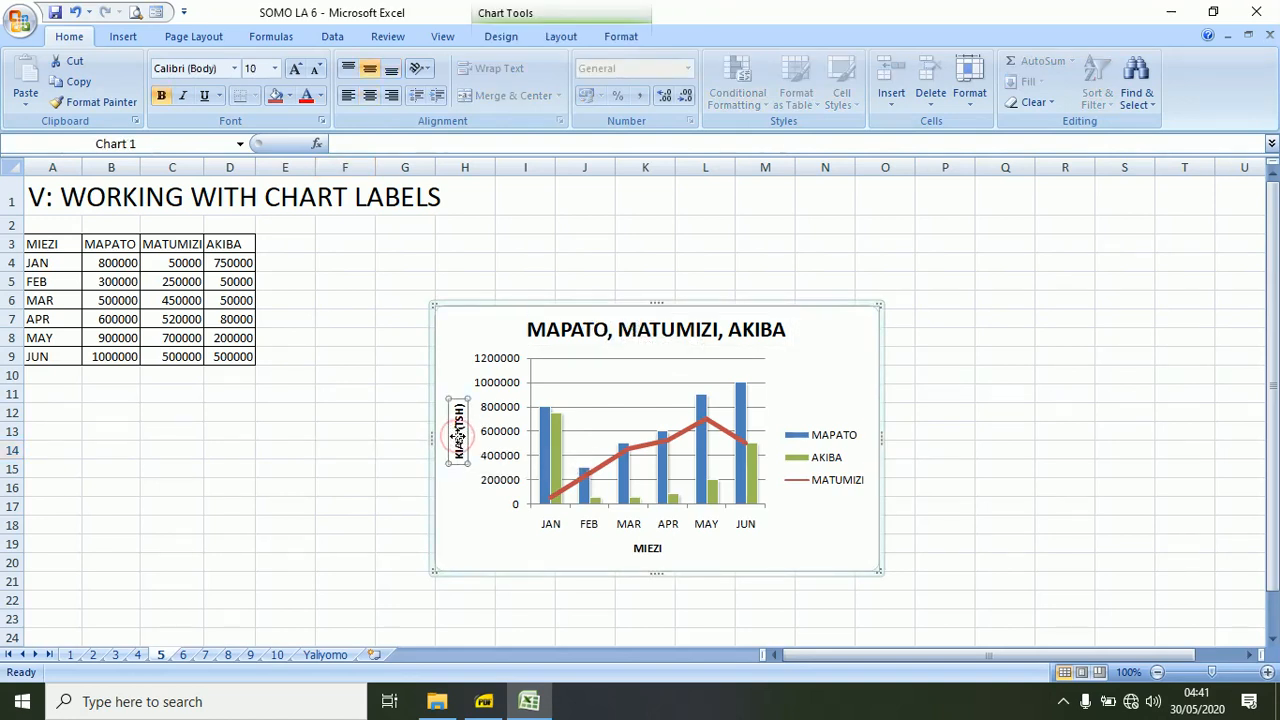
left_click(650, 548)
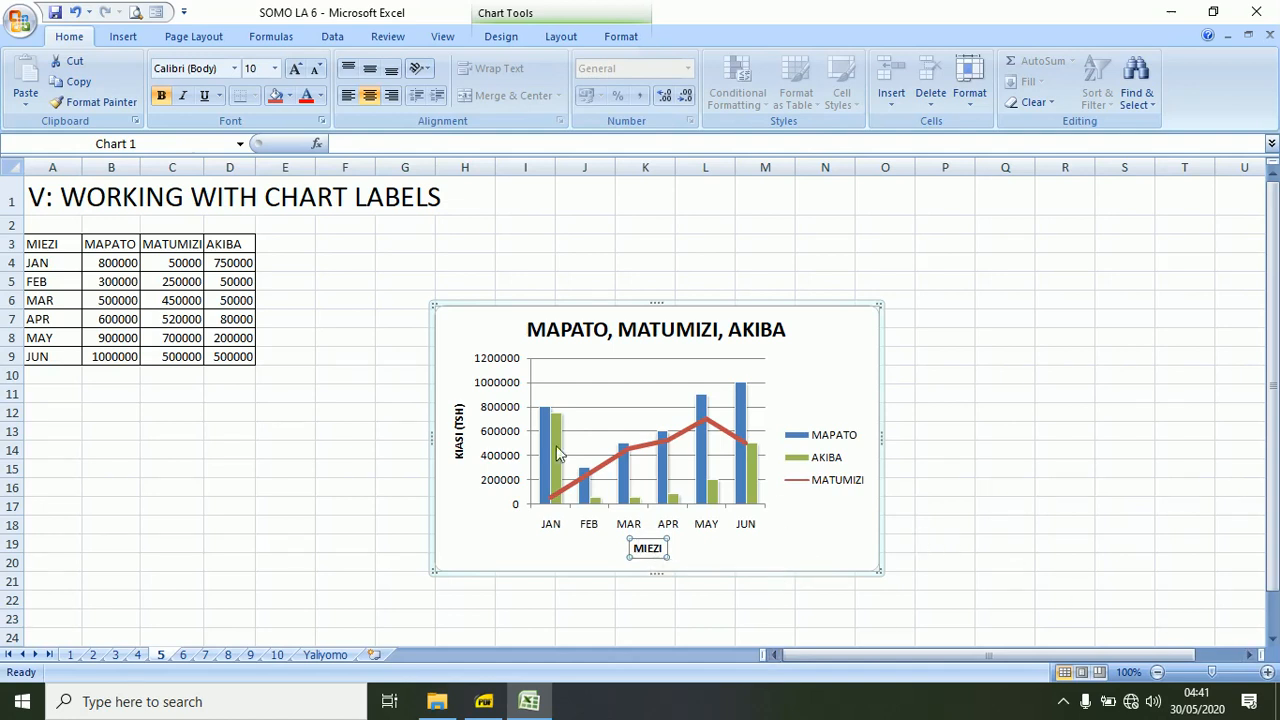
left_click(459, 430)
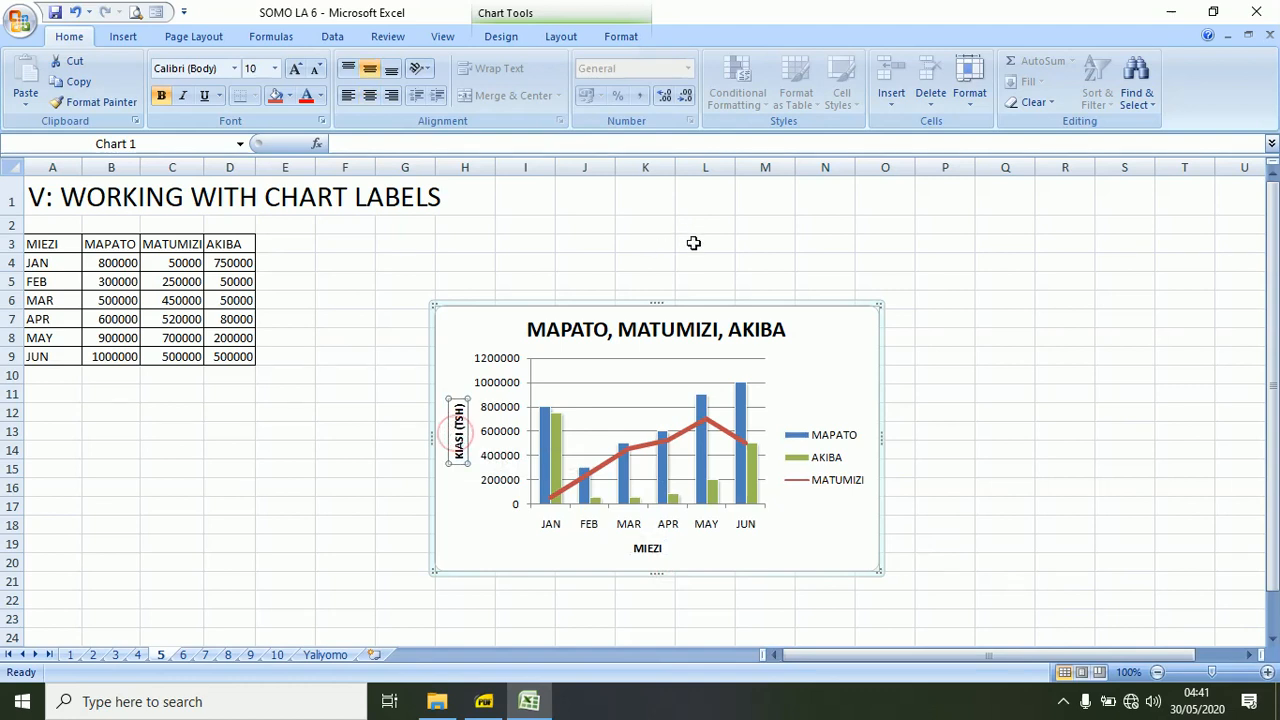
Delete the existing chart on sheet 5 and insert a 2-D clustered column chart of the table in A3:D9.
left_click(869, 302)
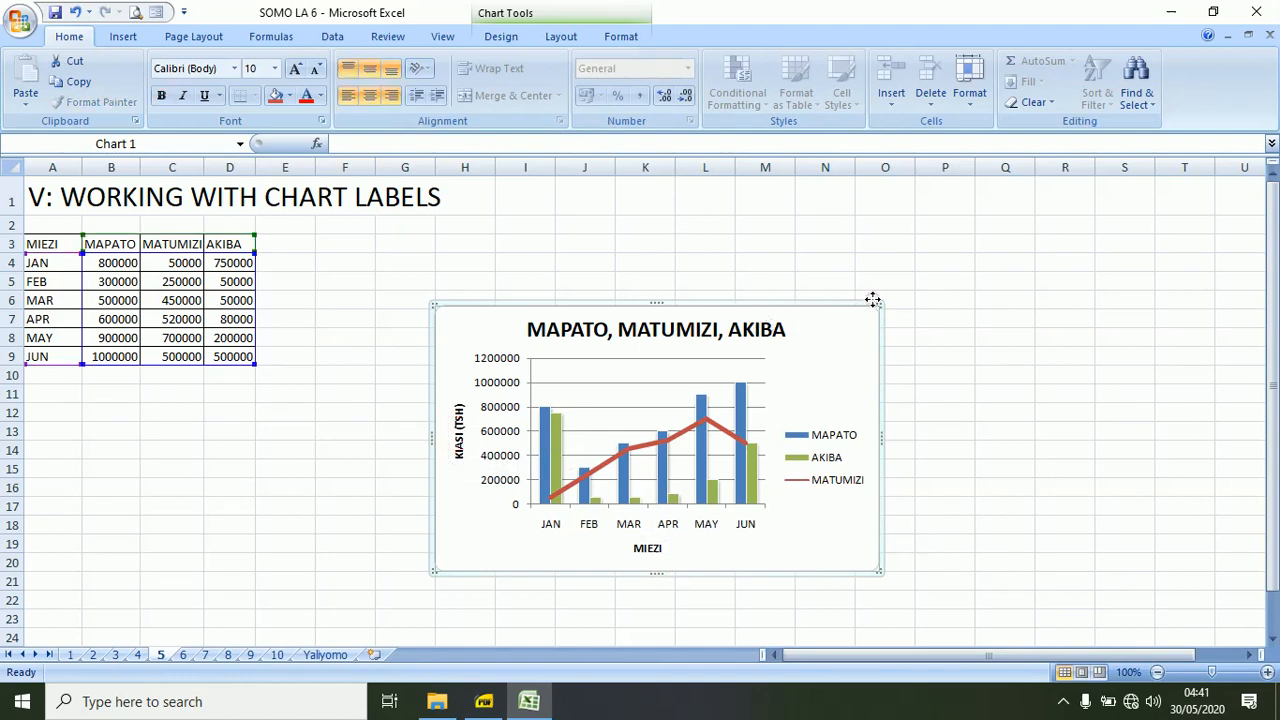
key("Delete")
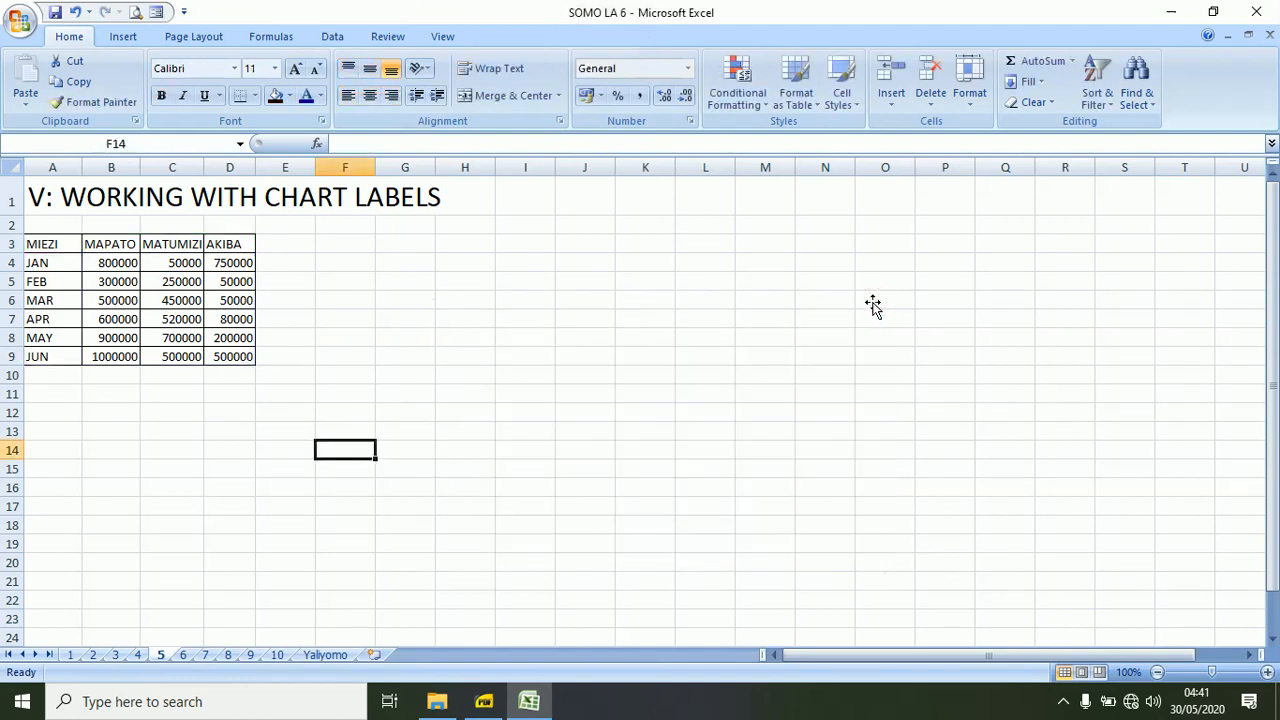
left_click(31, 243)
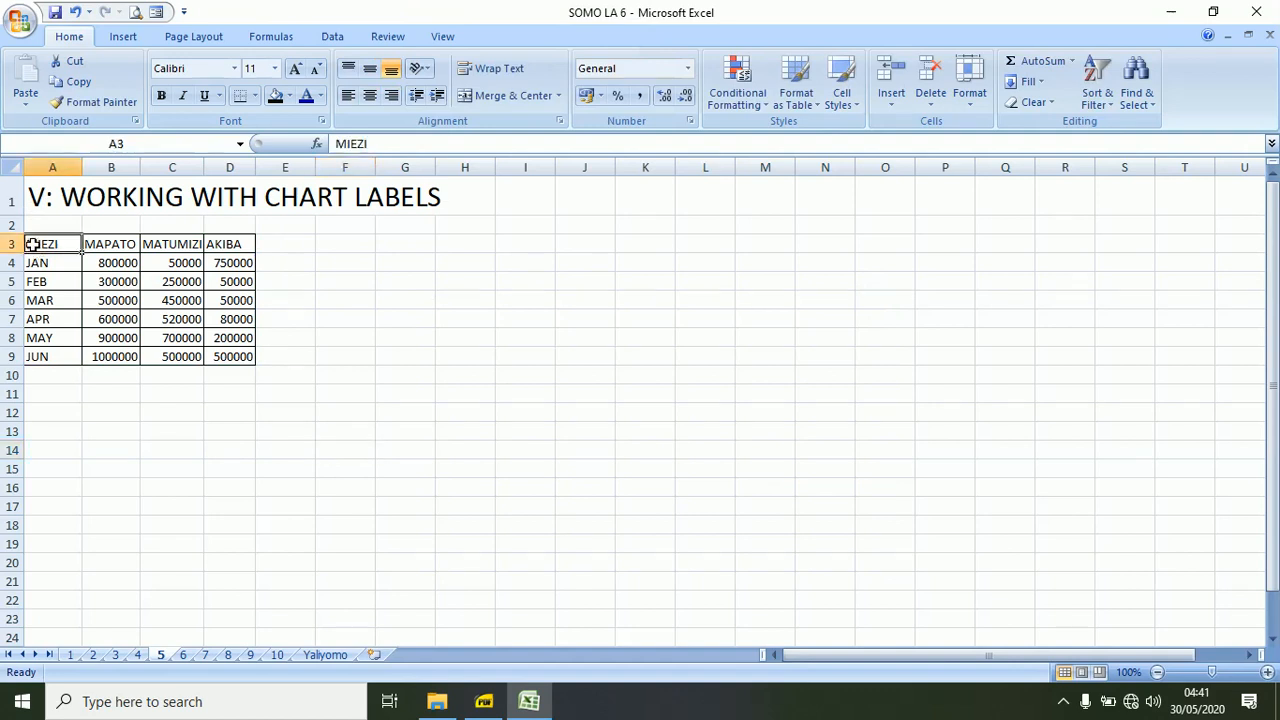
left_click(237, 357, "shift")
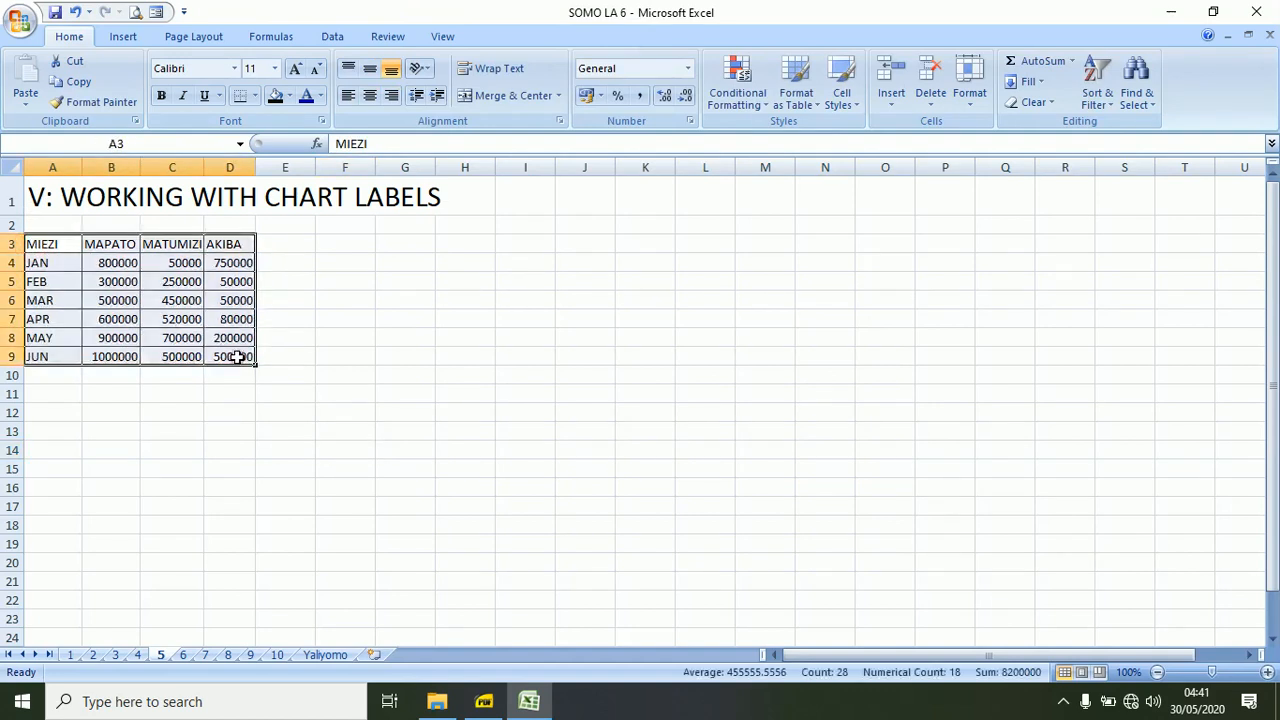
left_click(124, 37)
left_click(306, 88)
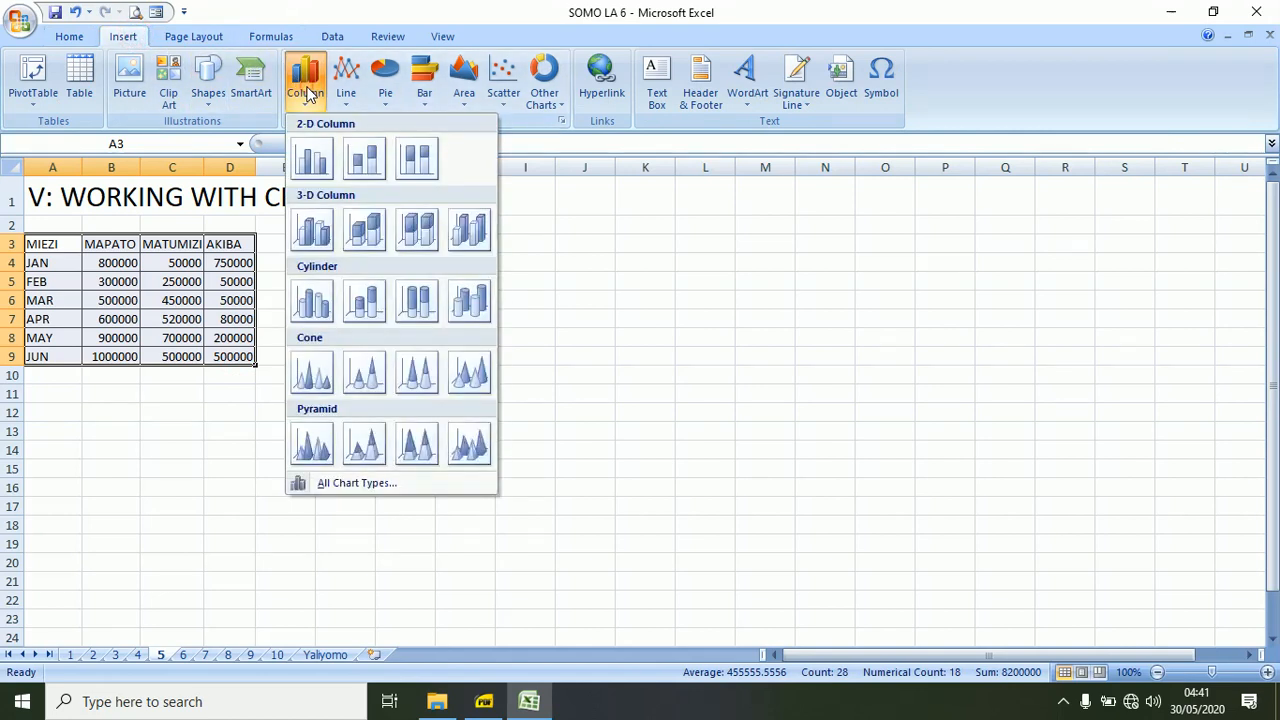
left_click(311, 160)
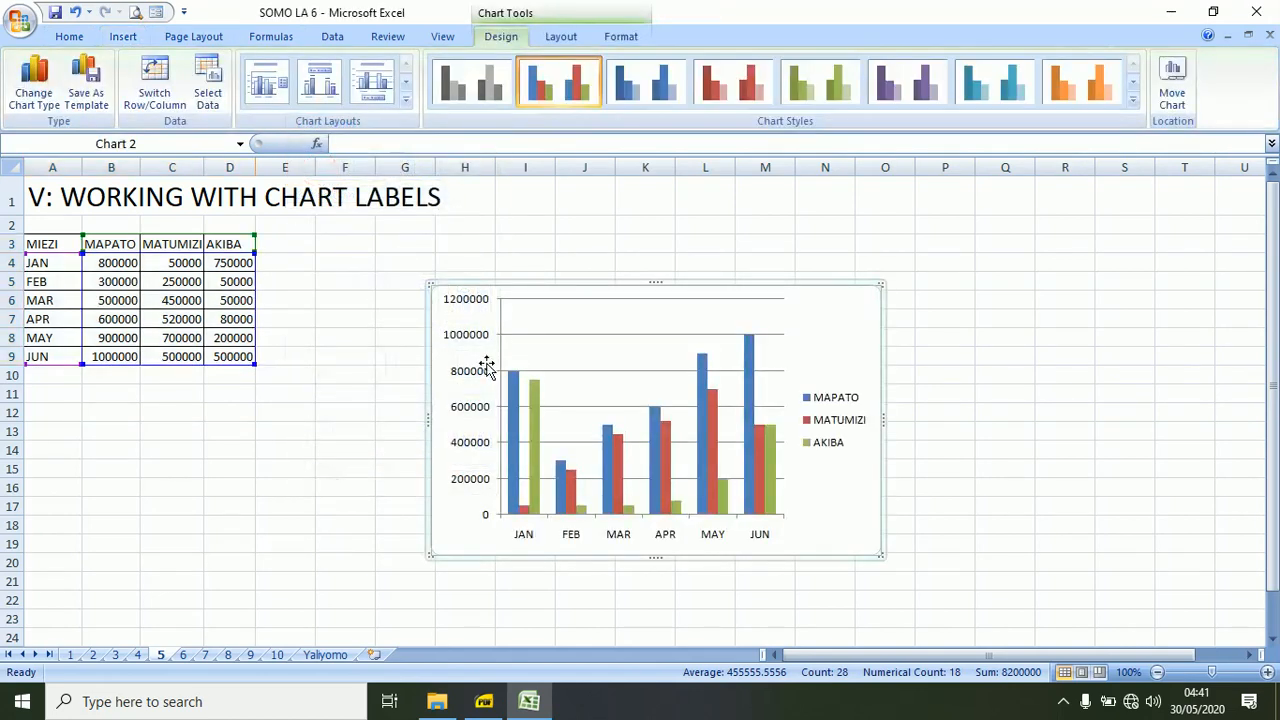
Change the MATUMIZI series in the sheet 5 column chart to a basic line.
left_click(522, 509)
right_click(521, 509)
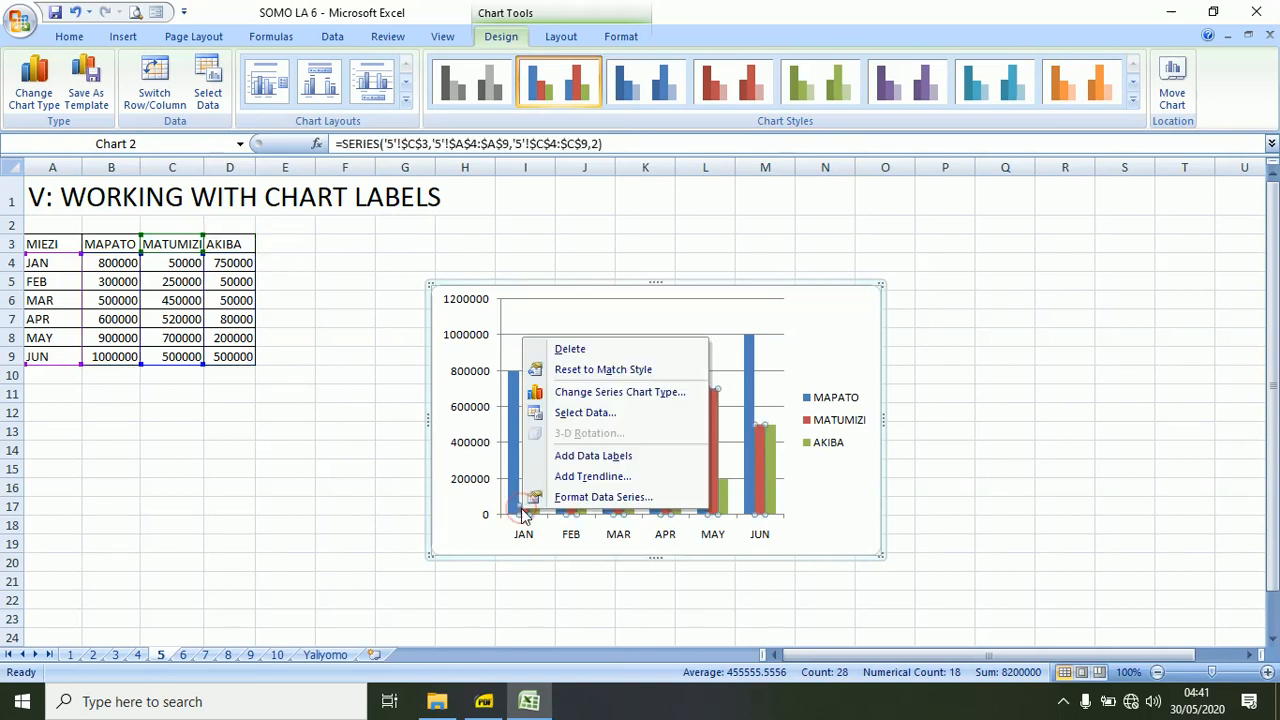
left_click(600, 391)
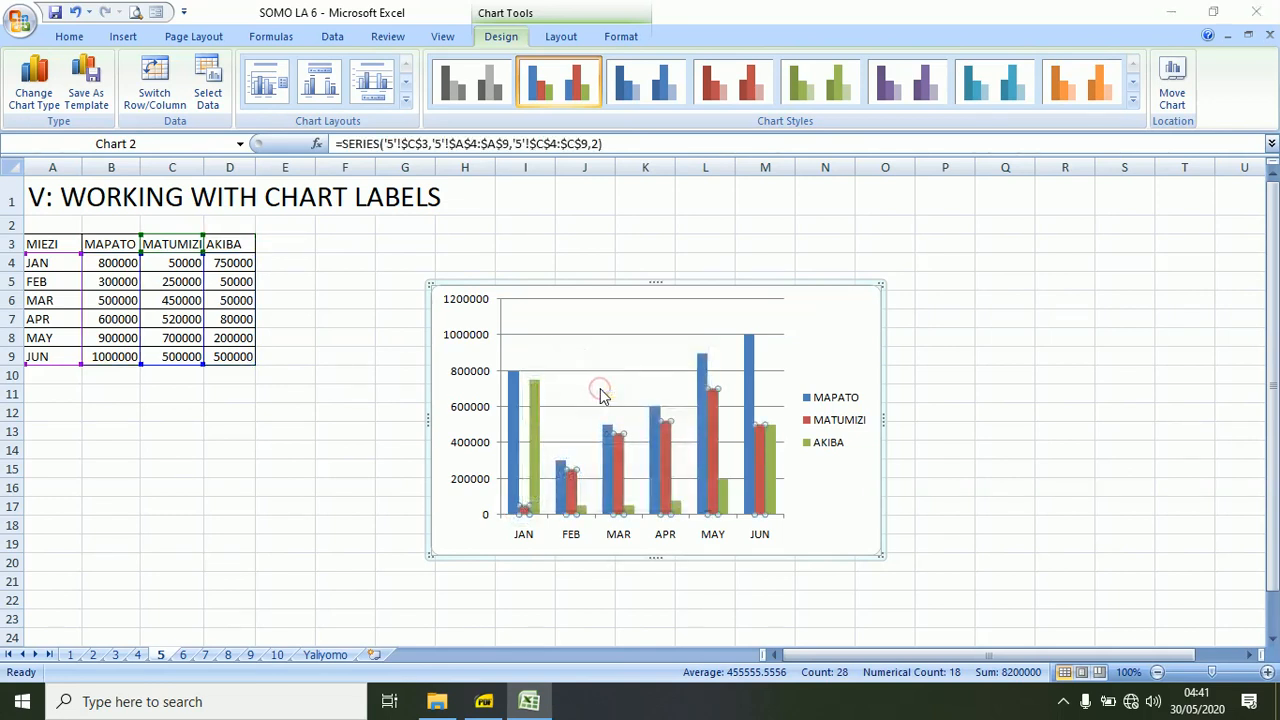
left_click(537, 420)
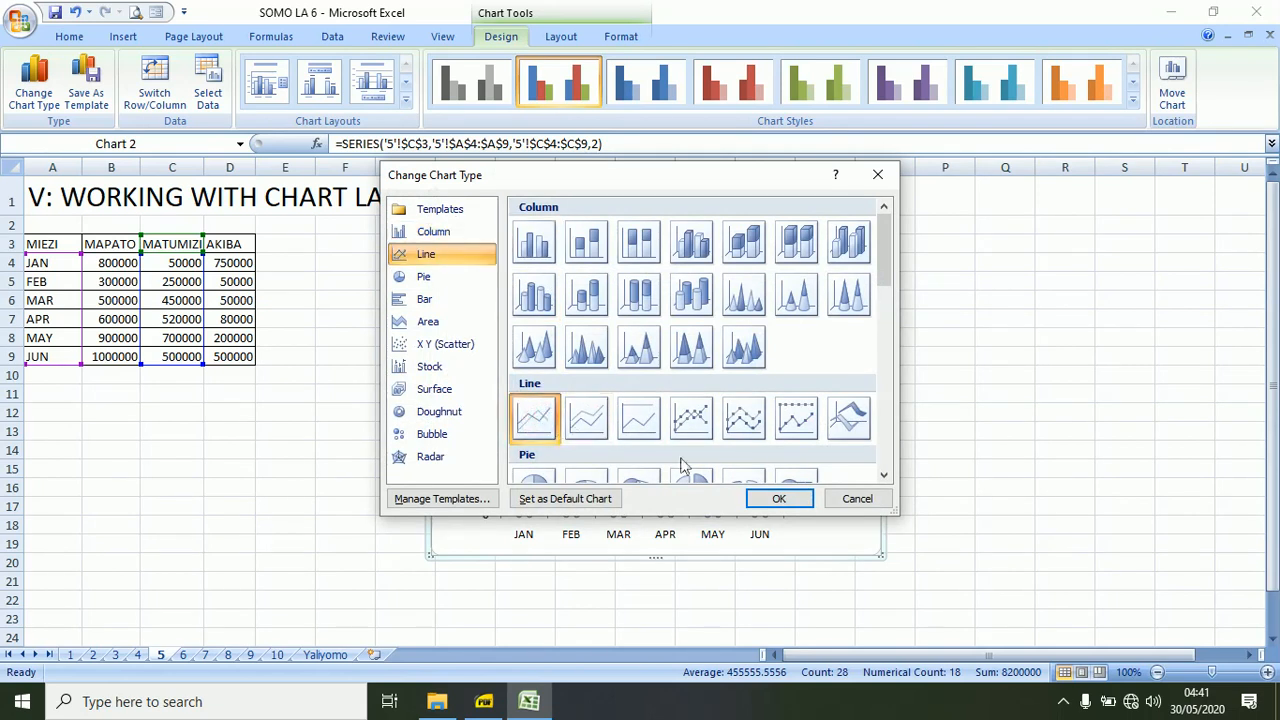
left_click(775, 498)
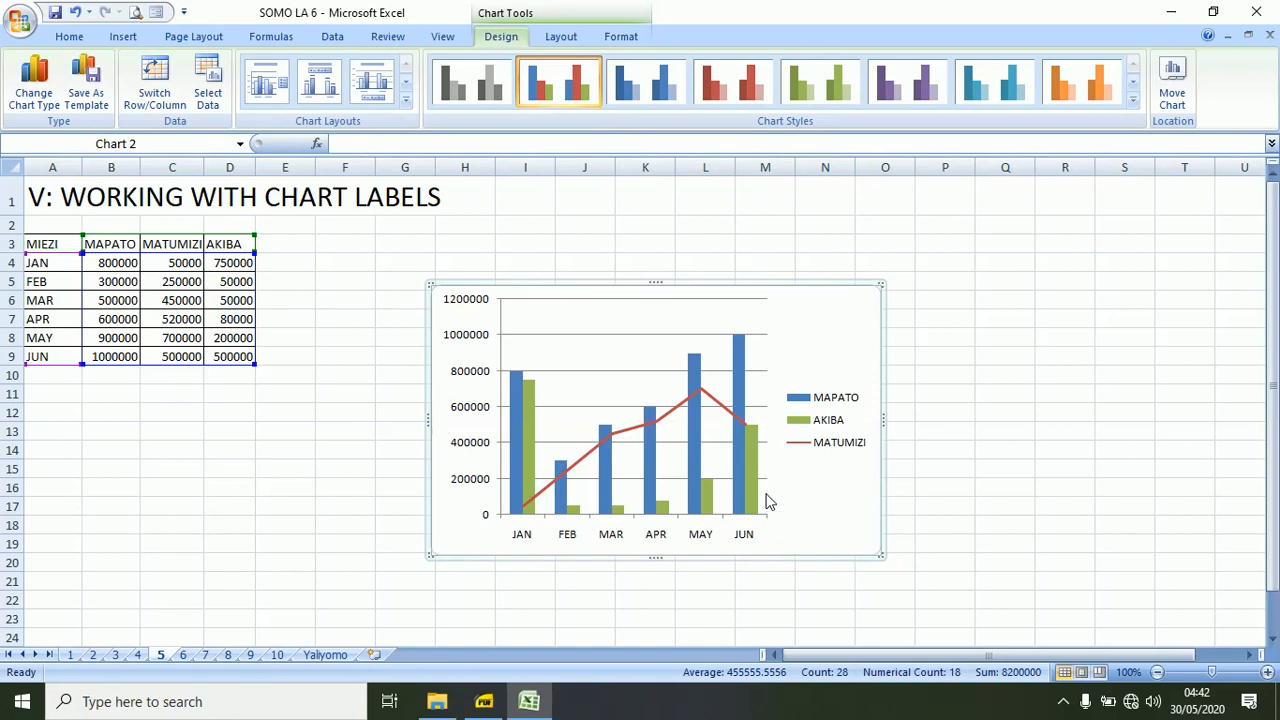
Add a centered overlay title to the chart and reposition it above the chart.
left_click(426, 290)
left_click(563, 38)
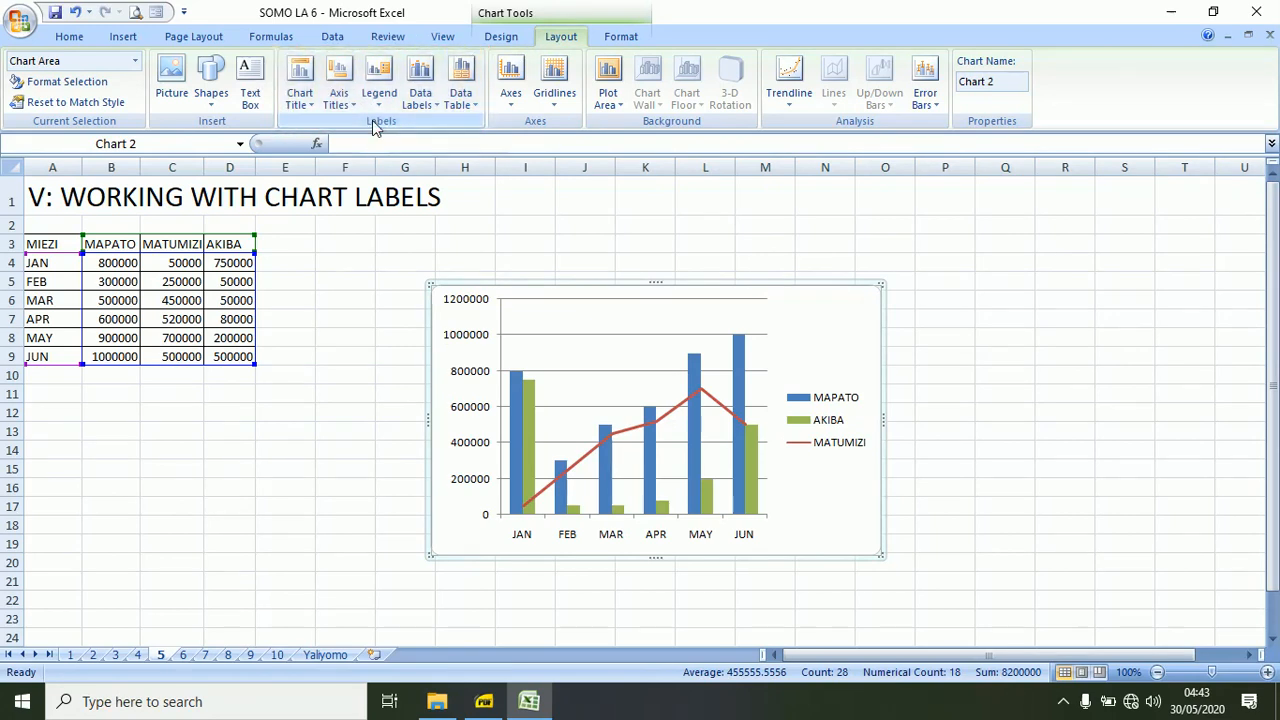
left_click(300, 95)
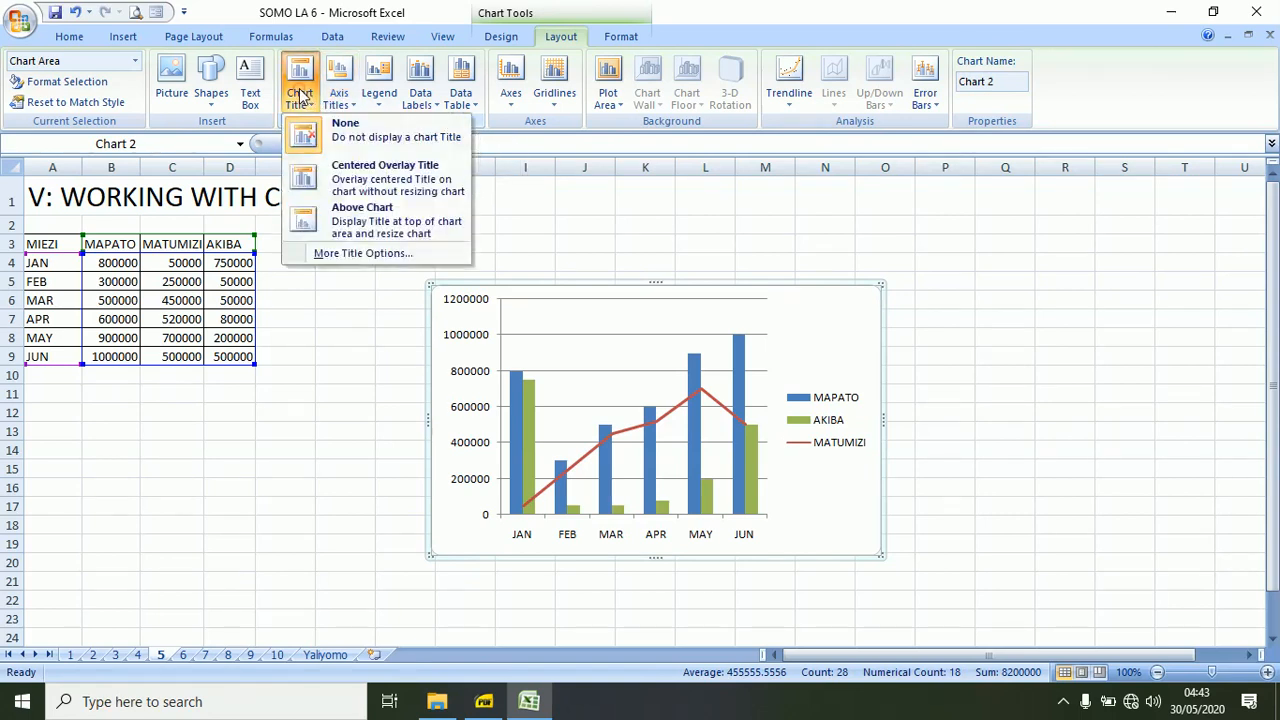
left_click(307, 184)
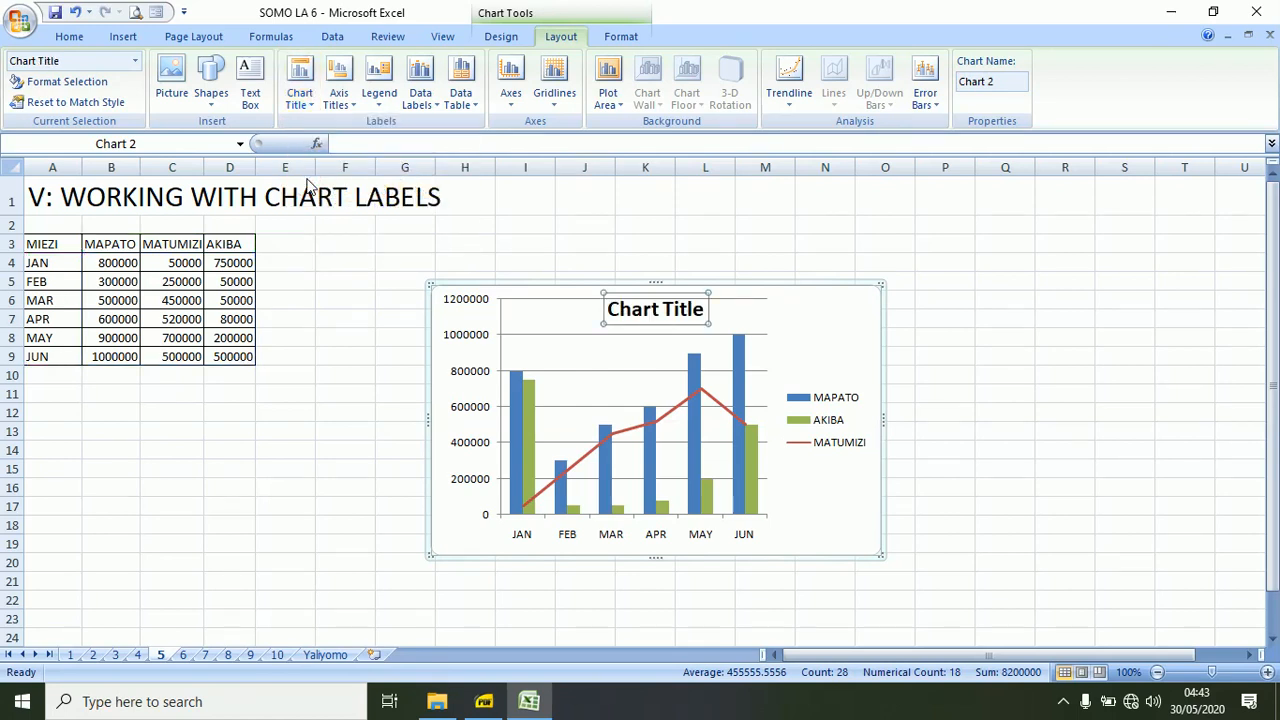
left_click(300, 92)
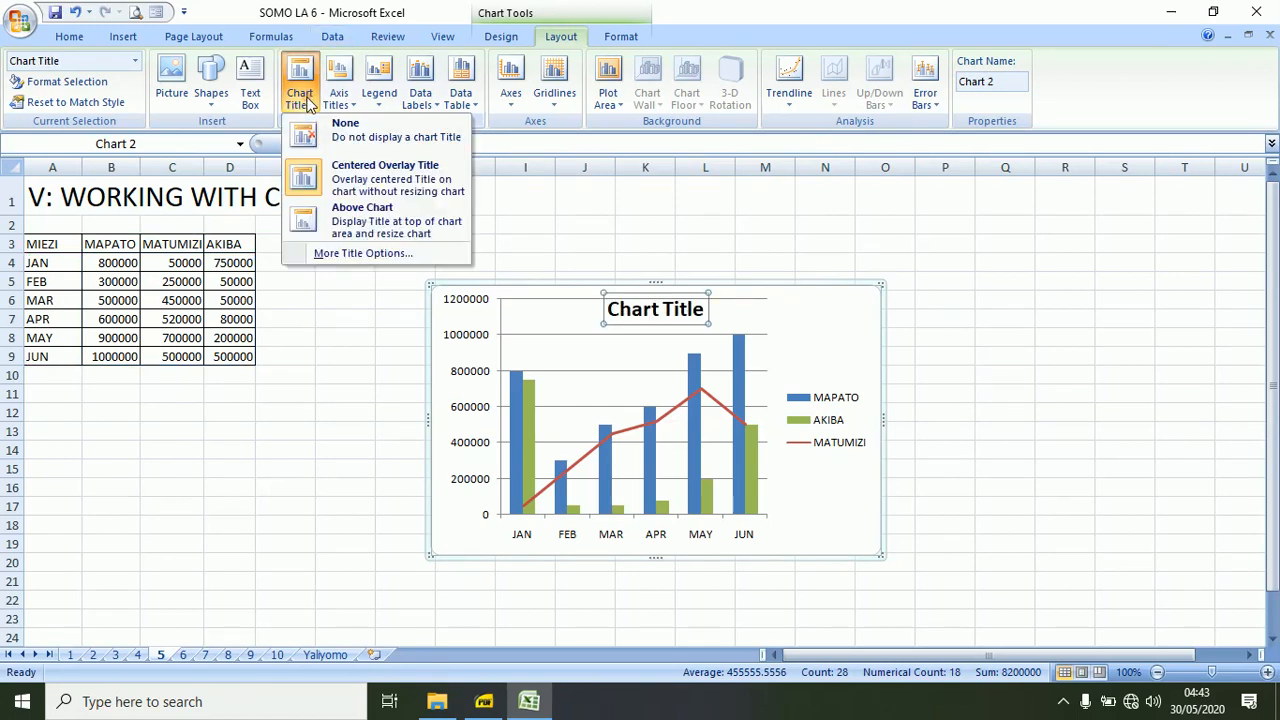
left_click(305, 225)
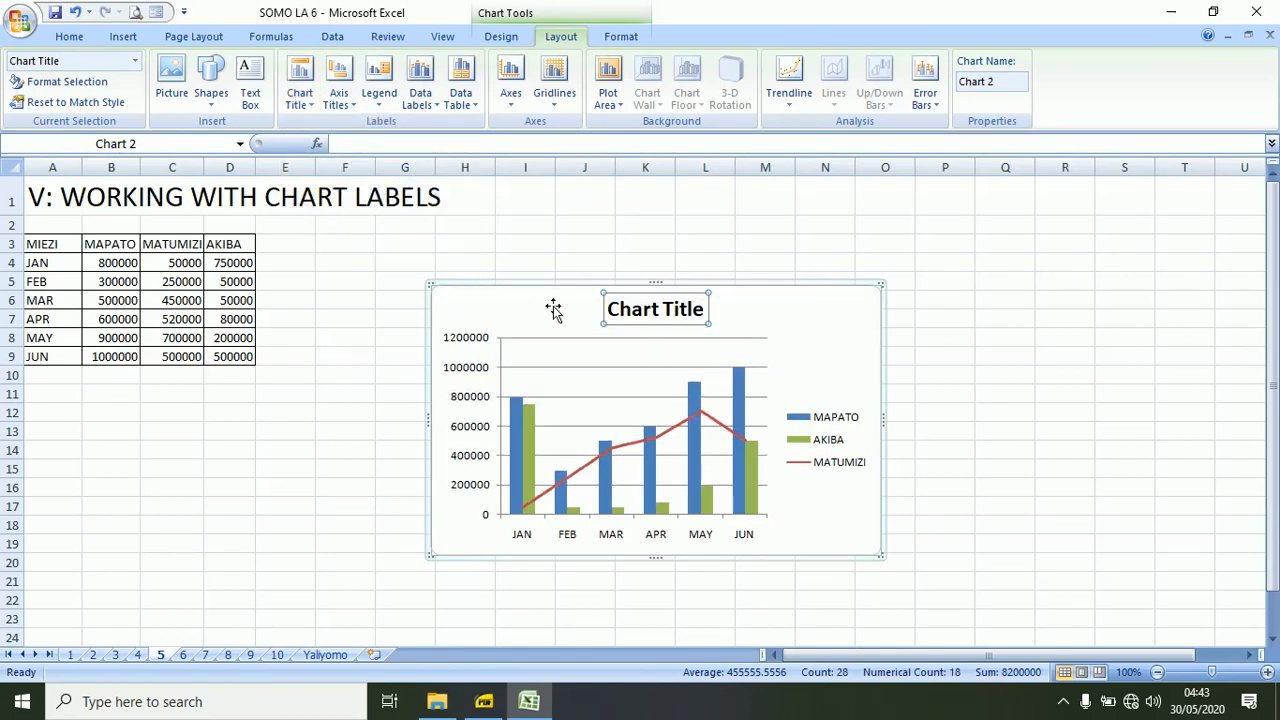
Replace the placeholder chart title with "MAPATO, MATUMIZI NA AKIBA".
left_click(652, 311)
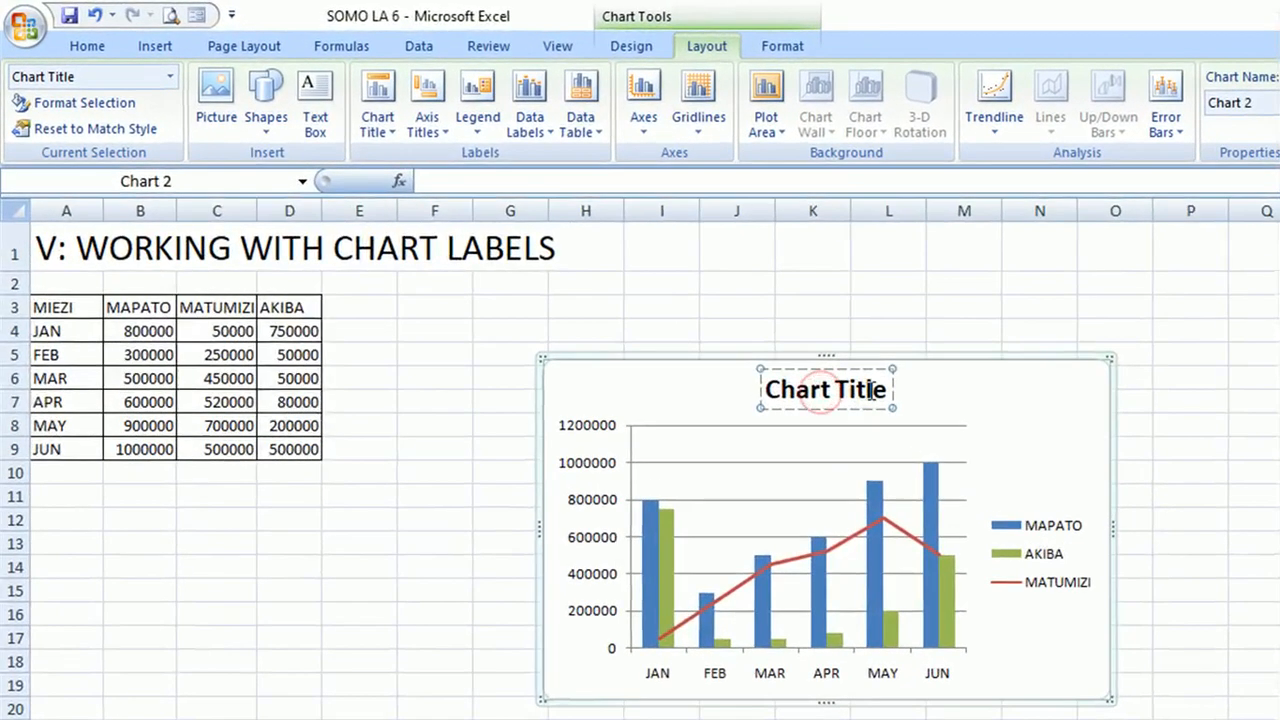
key("ctrl+a")
key("BackSpace")
type("MA")
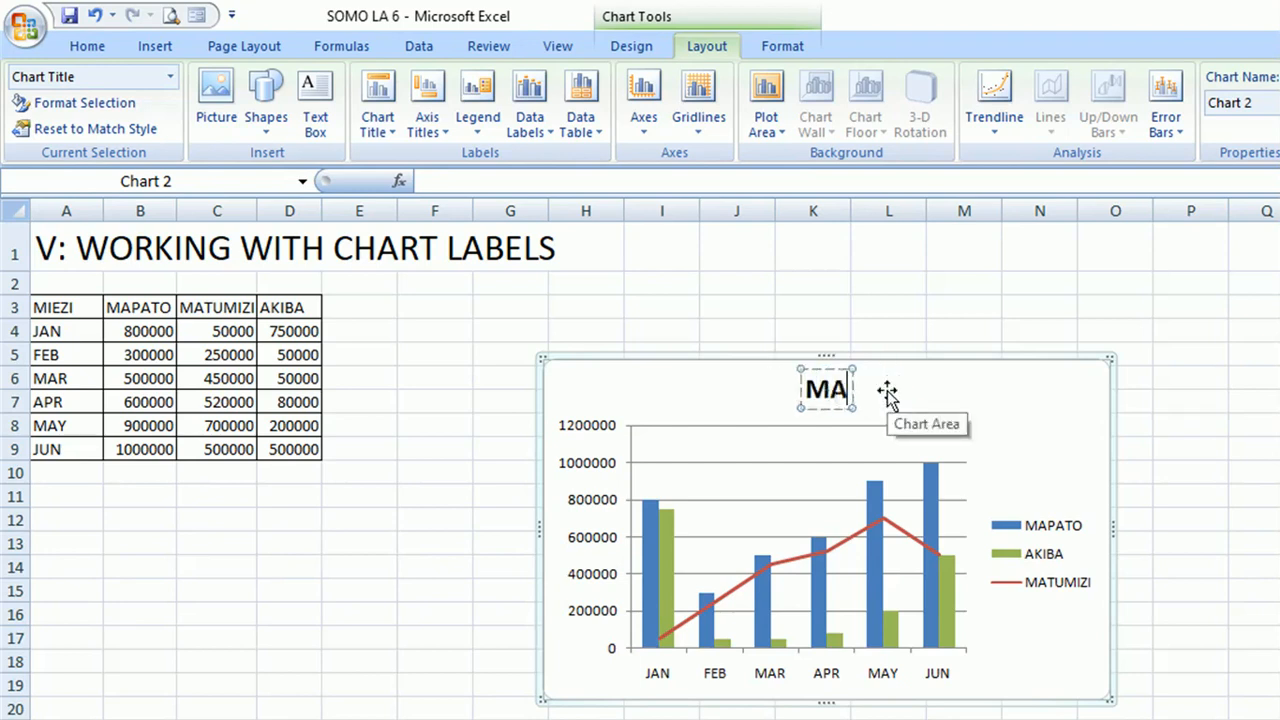
type("PATO, MATUM")
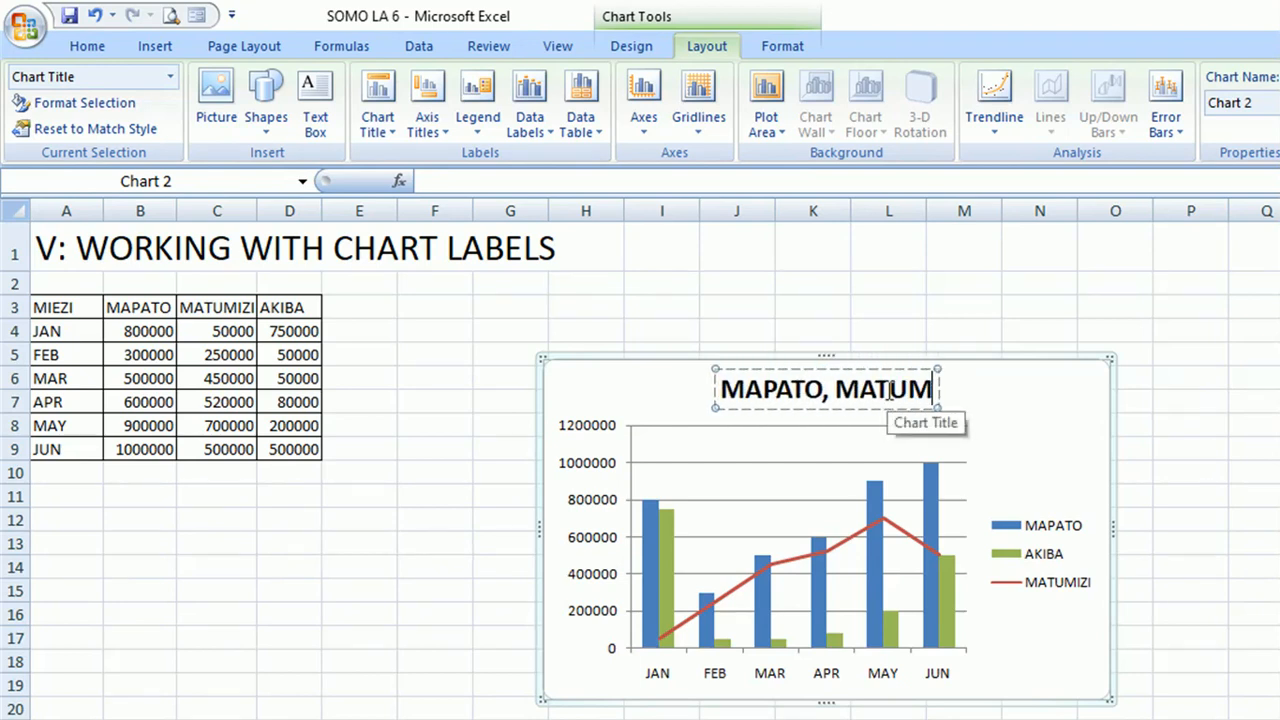
type("IZI NA")
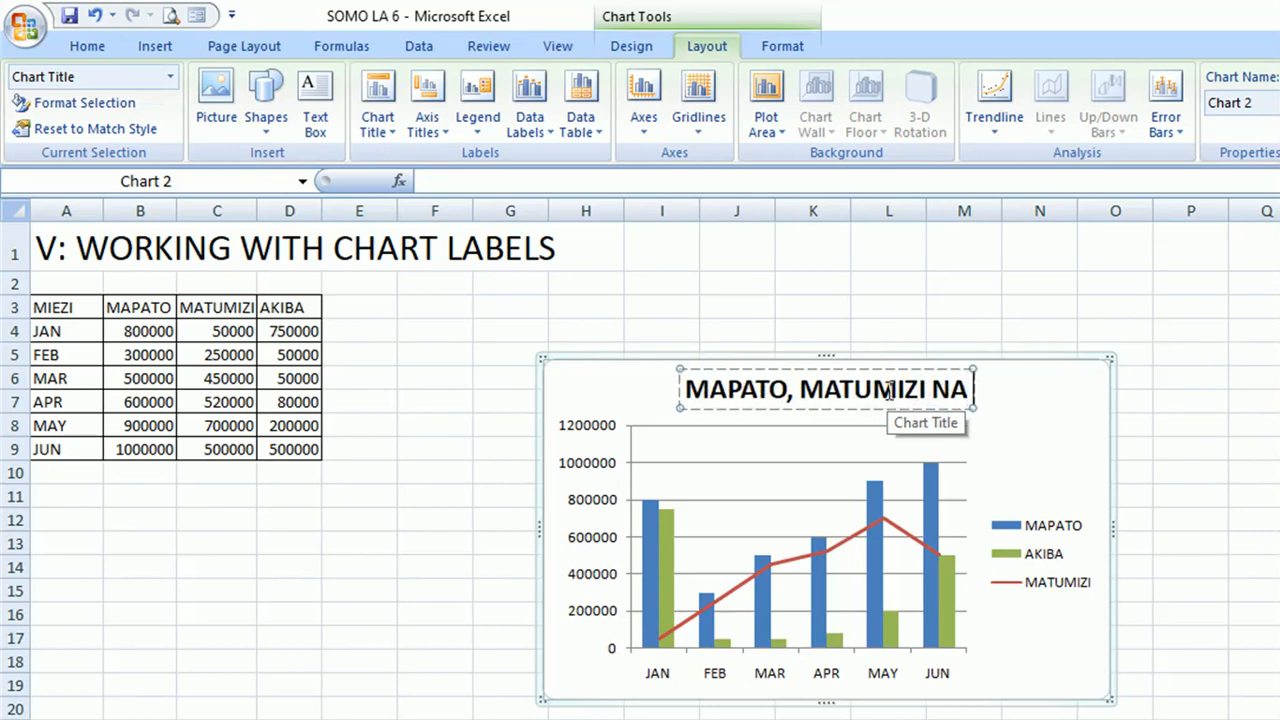
type(" AKIBA")
left_click(537, 423)
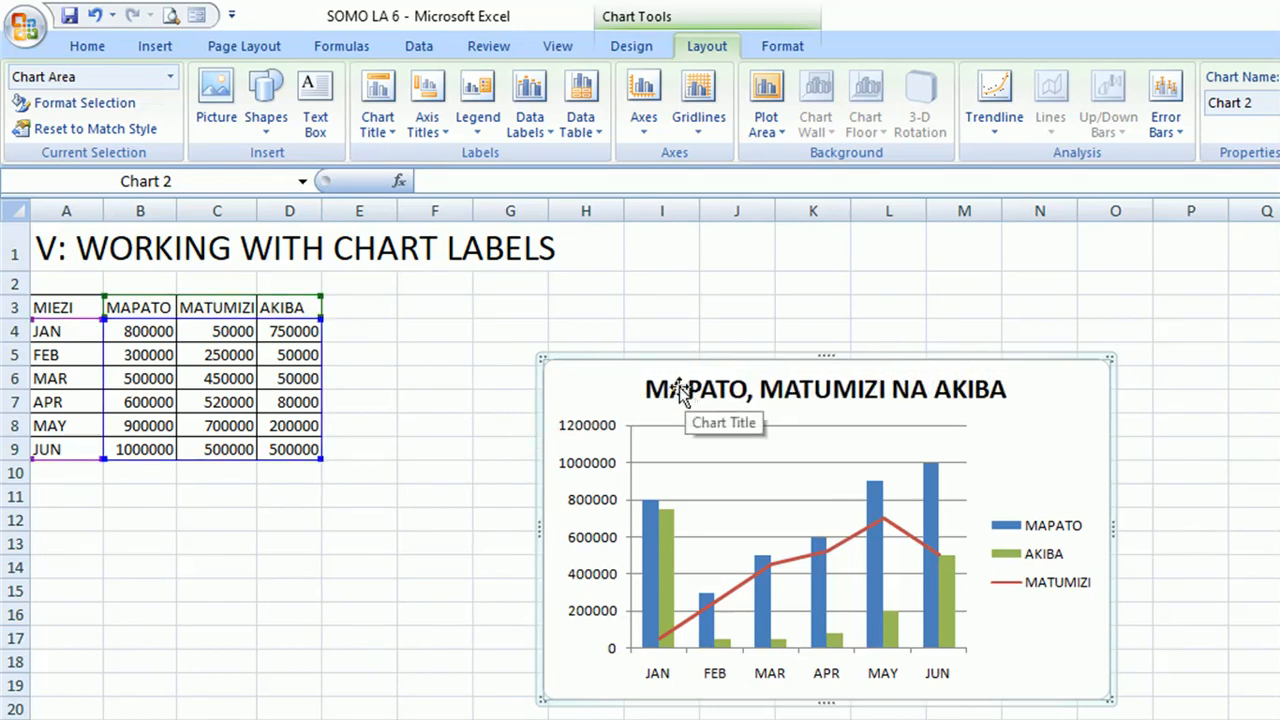
Add a primary horizontal axis title below the axis and set its text to "MIEZI".
left_click(447, 143)
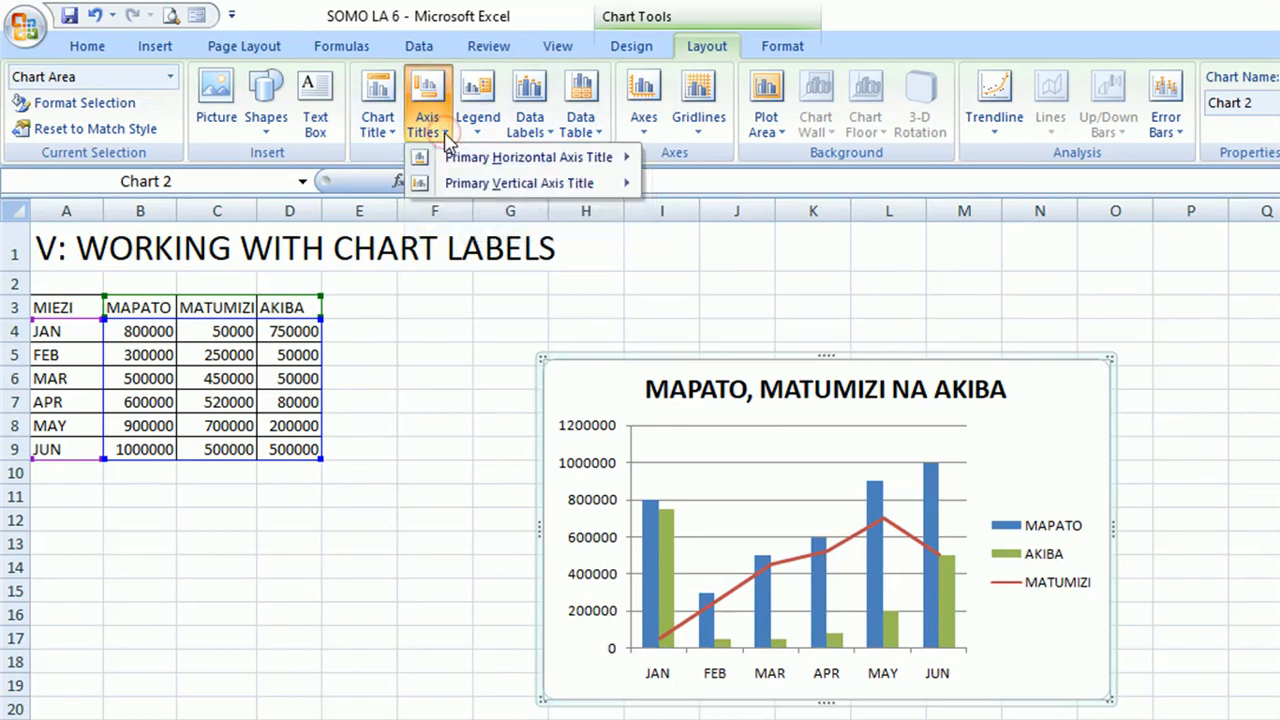
mouse_move(553, 165)
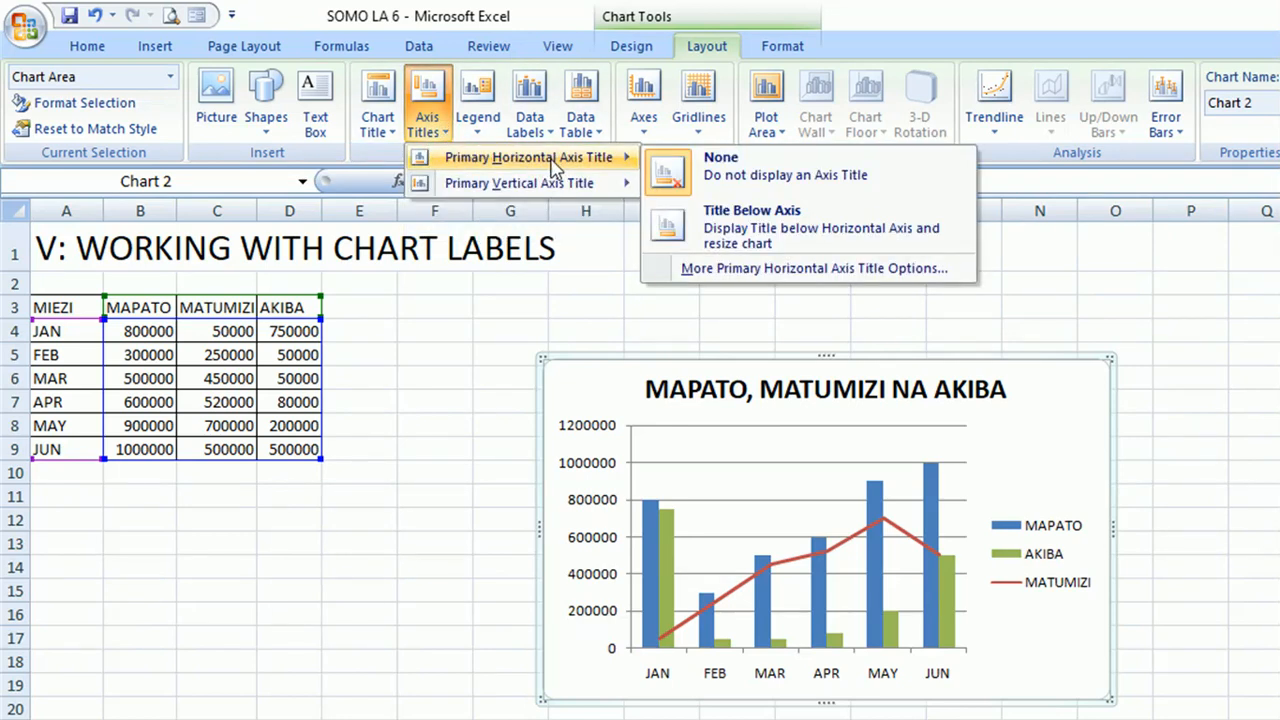
left_click(716, 232)
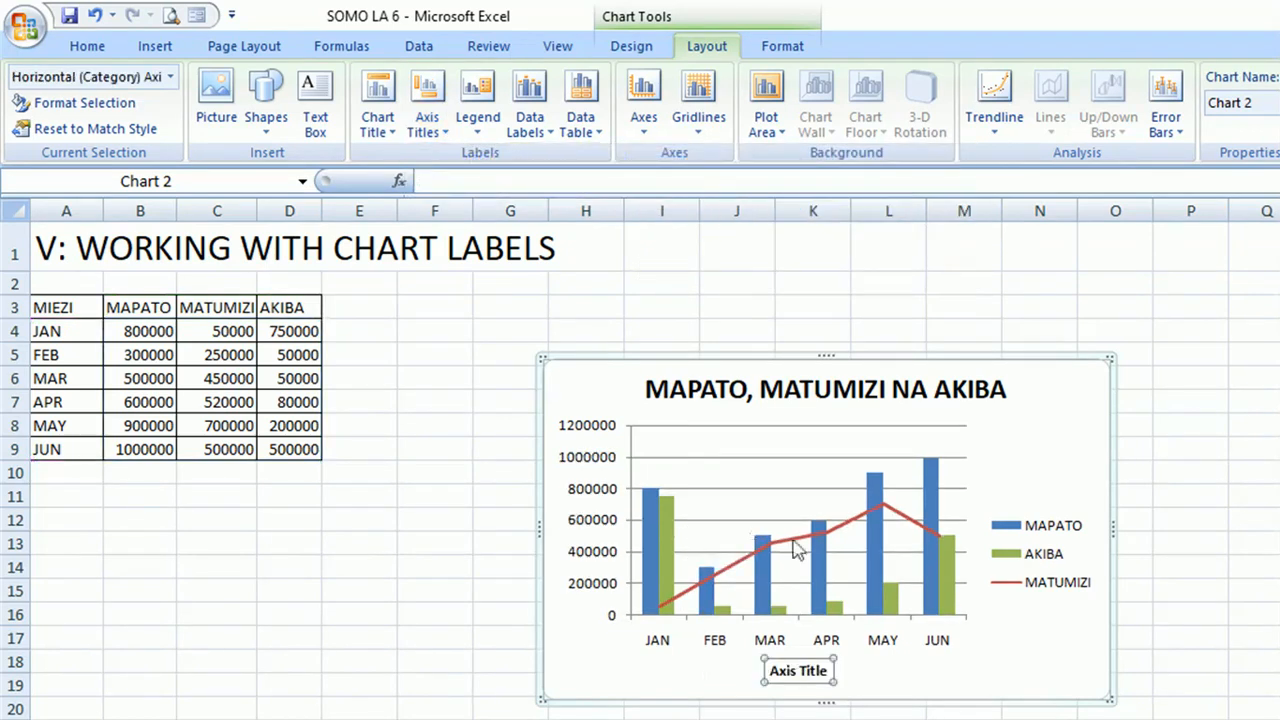
mouse_move(816, 540)
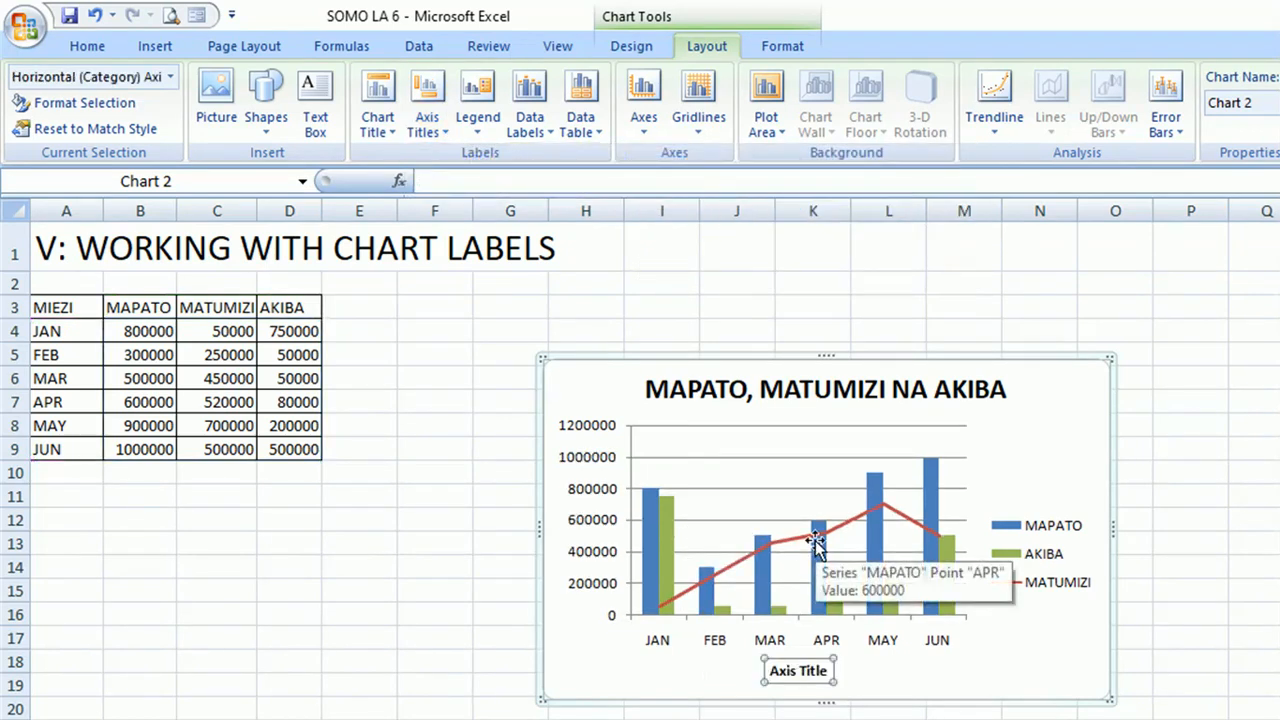
left_click(830, 670)
key("BackSpace")
key("BackSpace")
key("BackSpace")
key("BackSpace")
key("BackSpace")
key("BackSpace")
key("BackSpace")
key("BackSpace")
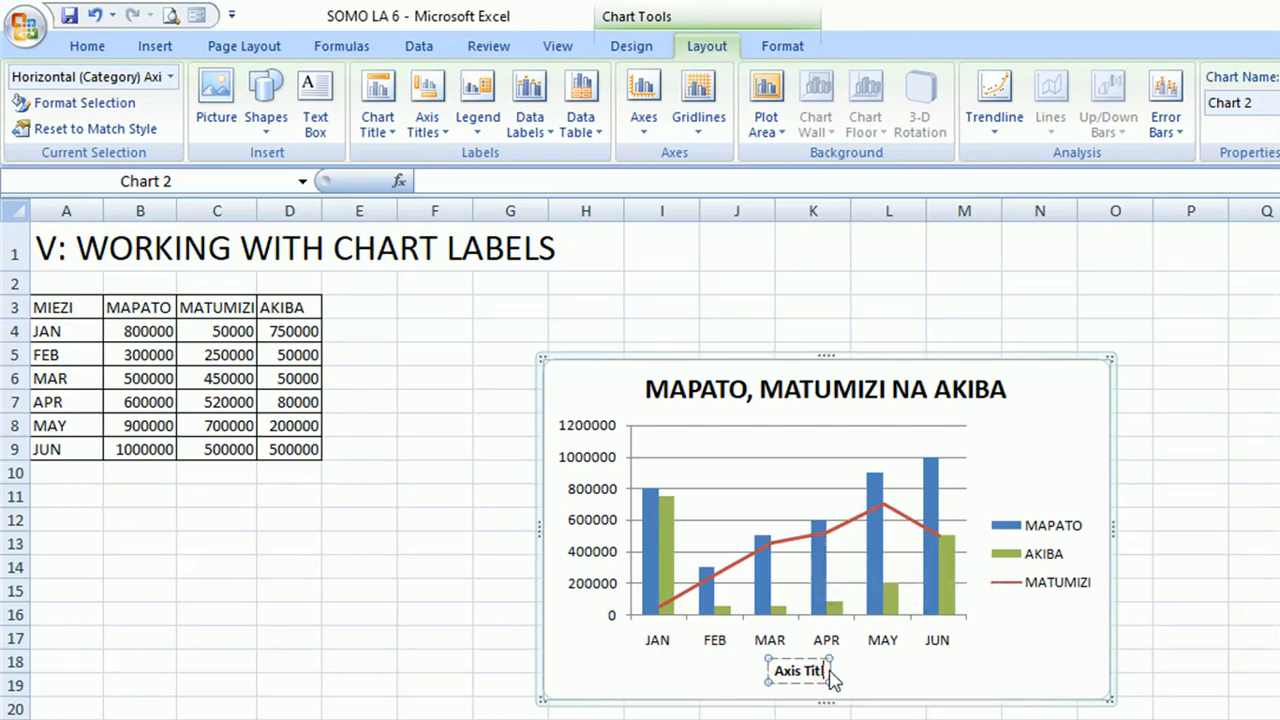
key("BackSpace")
key("BackSpace")
type("MIEZI")
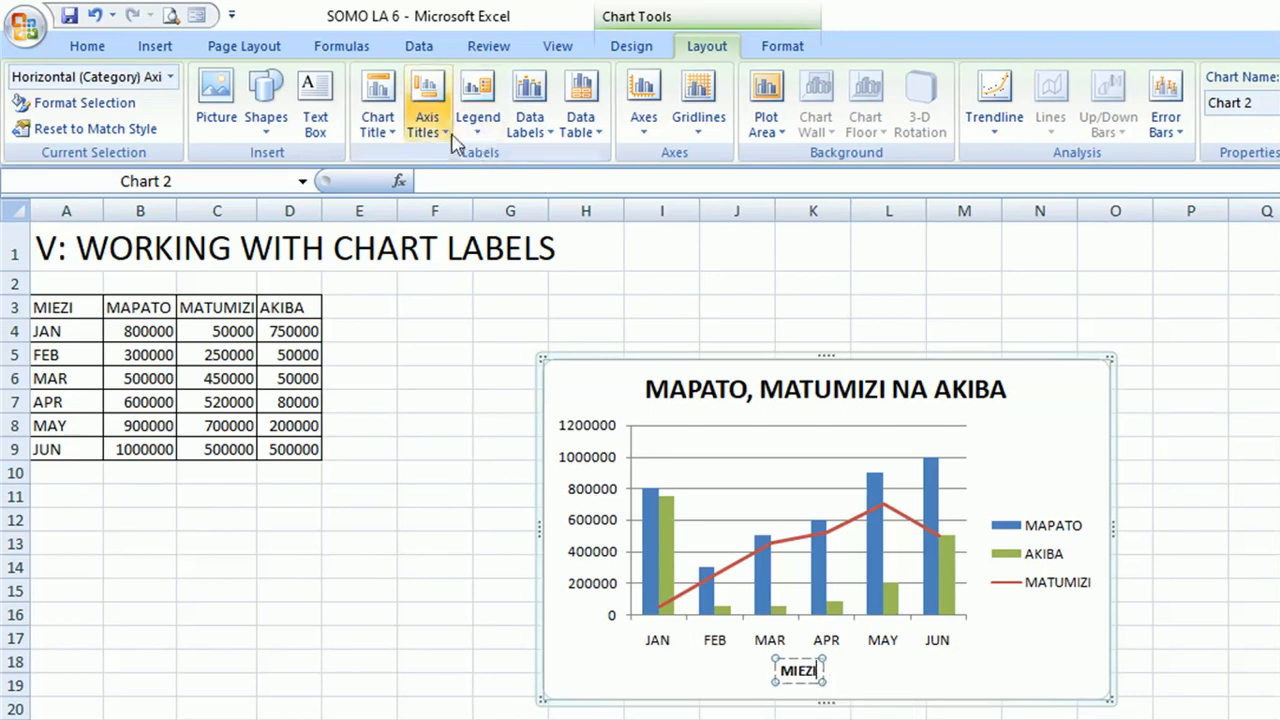
Add a rotated primary vertical axis title and set its text to "KIASI (TSH)".
left_click(427, 100)
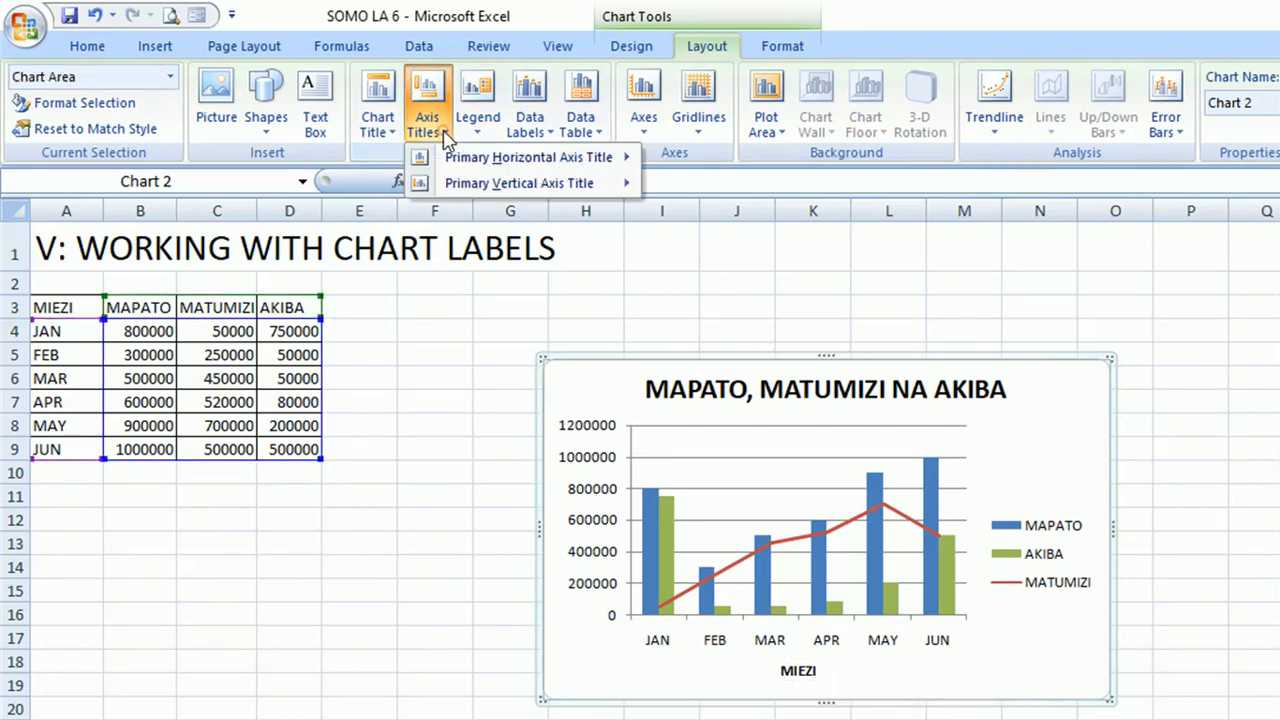
mouse_move(487, 184)
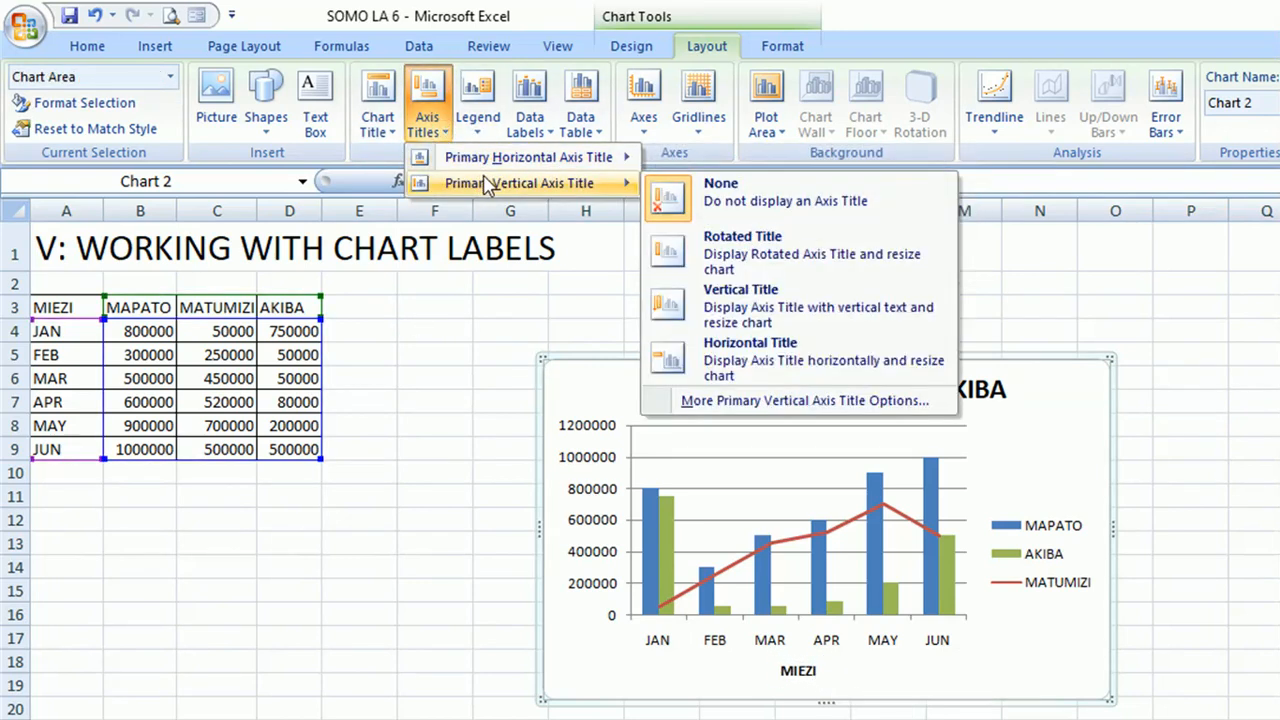
left_click(727, 258)
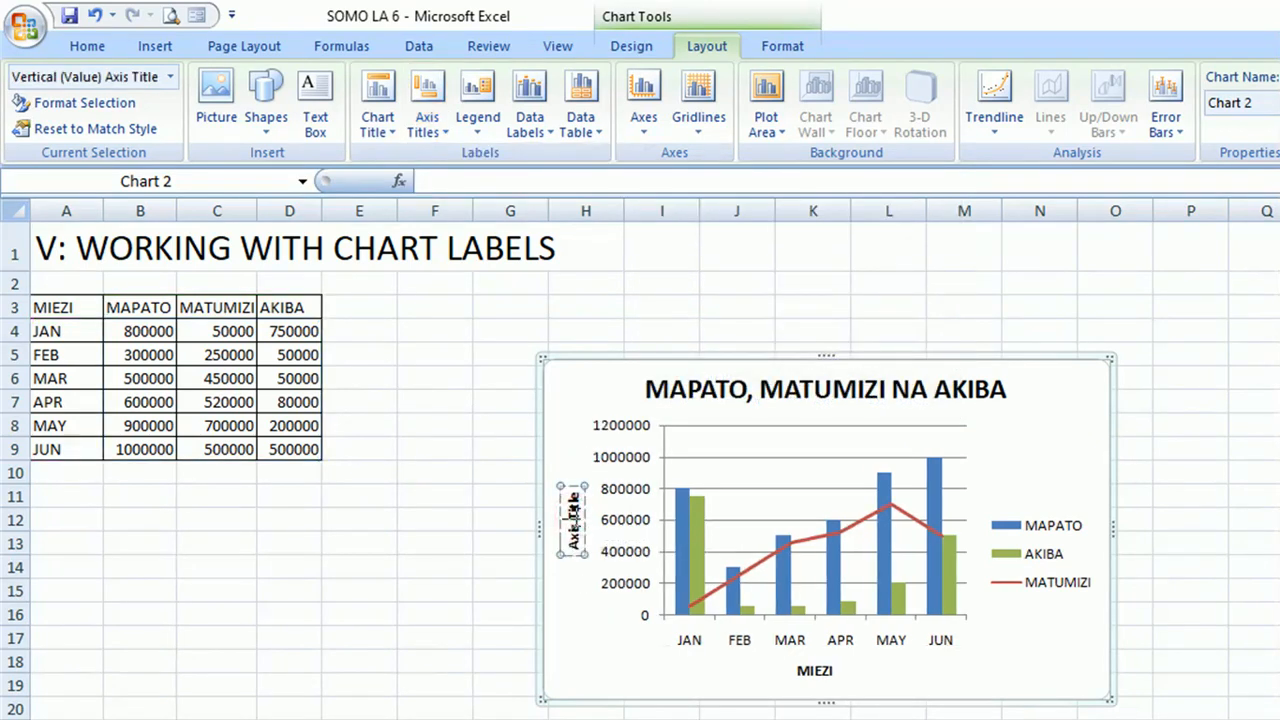
key("ctrl+a")
key("BackSpace")
type("KIASI (TSH)")
left_click(532, 518)
left_click(575, 515)
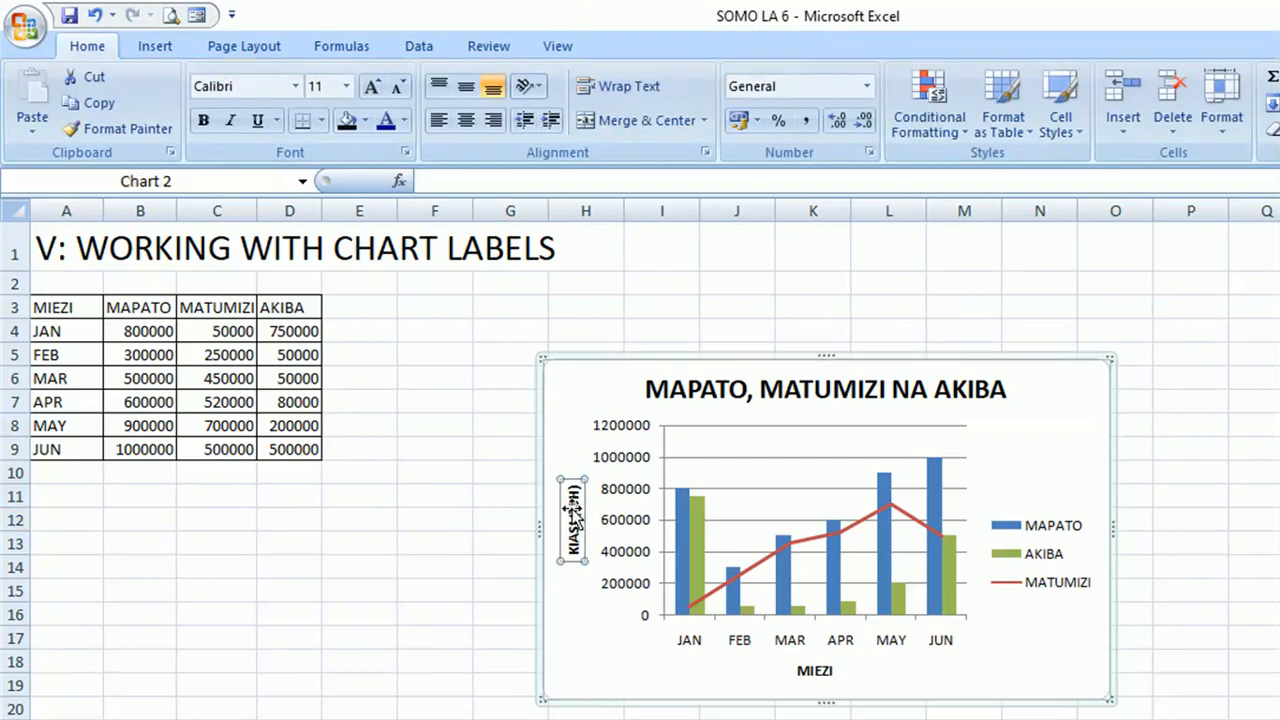
Try the Vertical Title and Horizontal Title orientations on the vertical axis title and return it to Rotated Title.
left_click(548, 355)
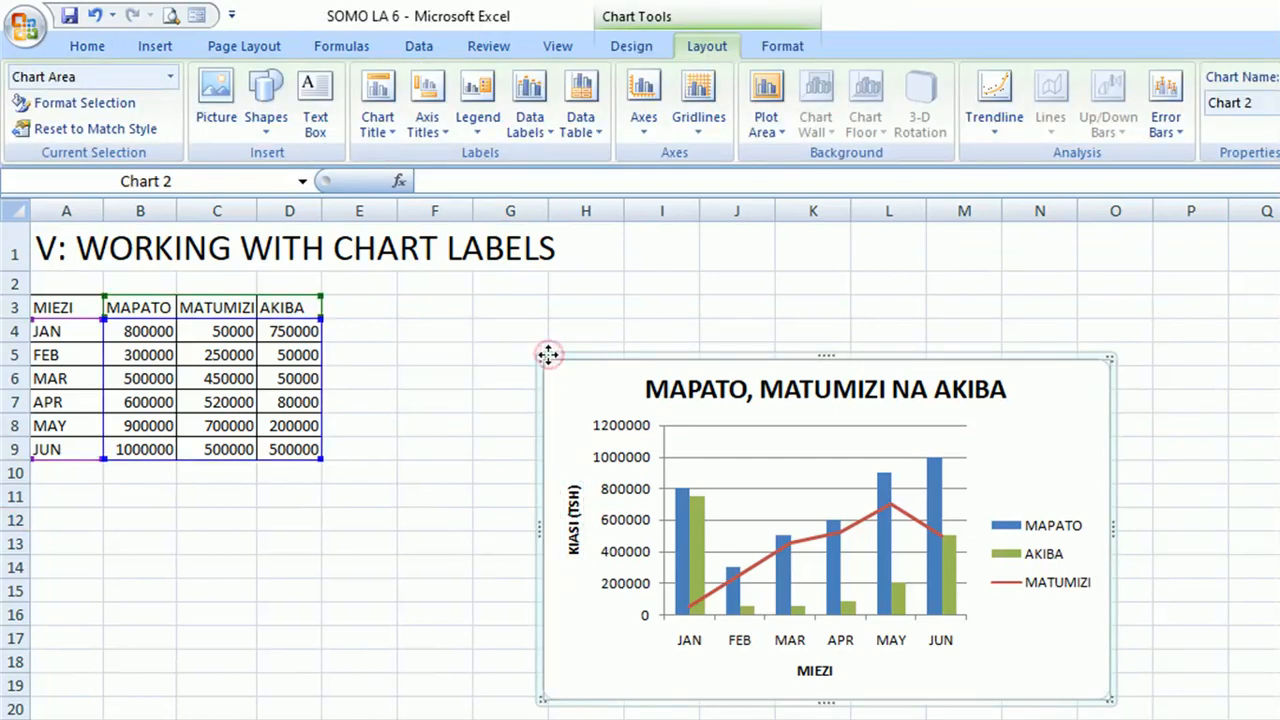
left_click(430, 125)
mouse_move(465, 160)
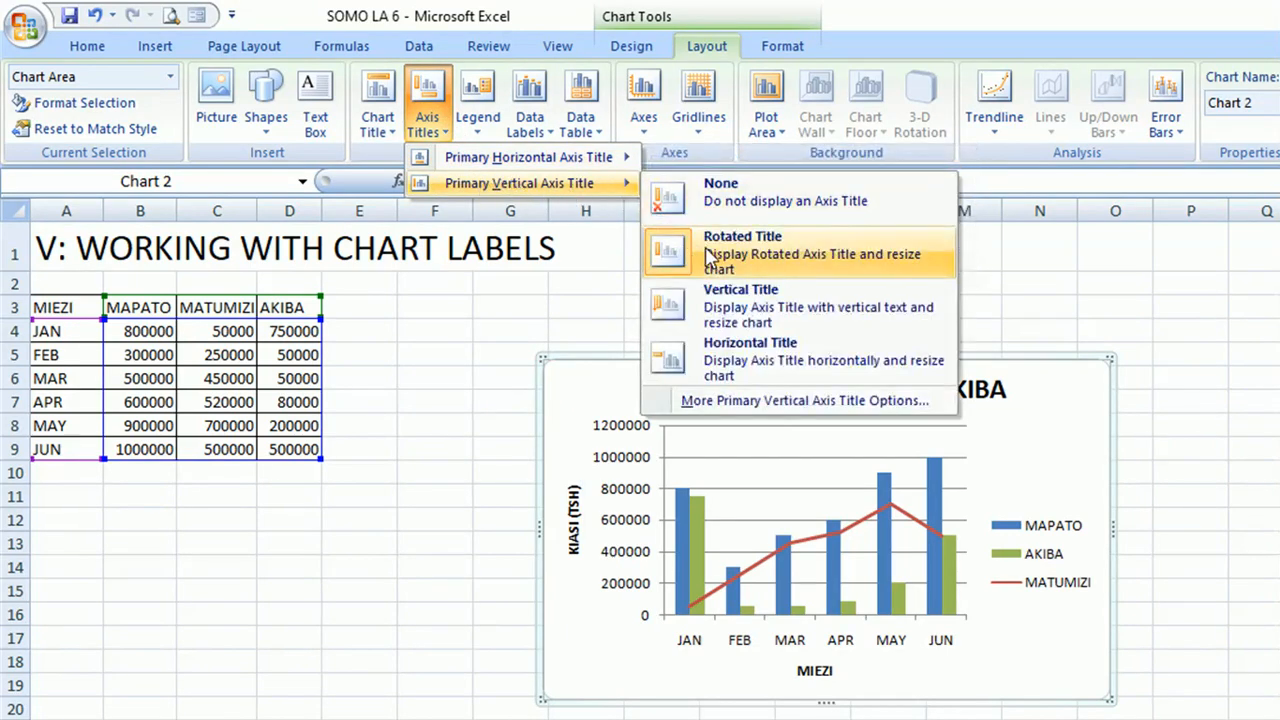
left_click(705, 298)
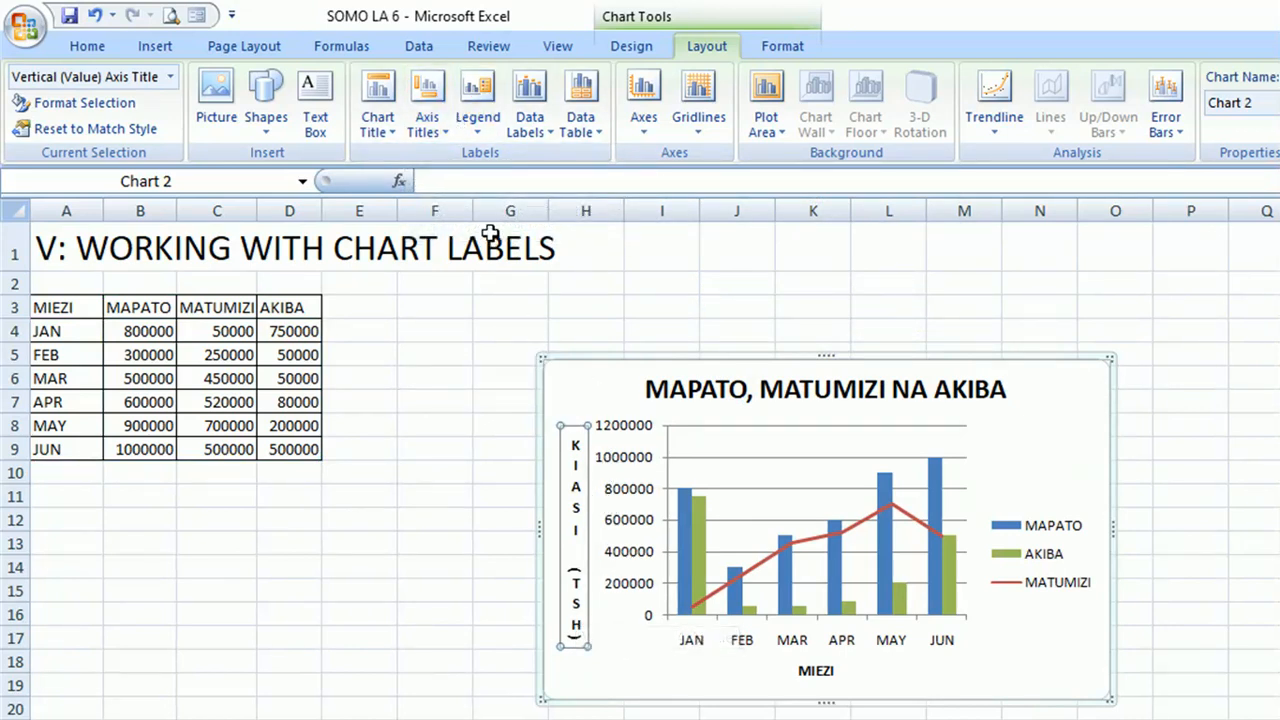
left_click(432, 126)
mouse_move(480, 185)
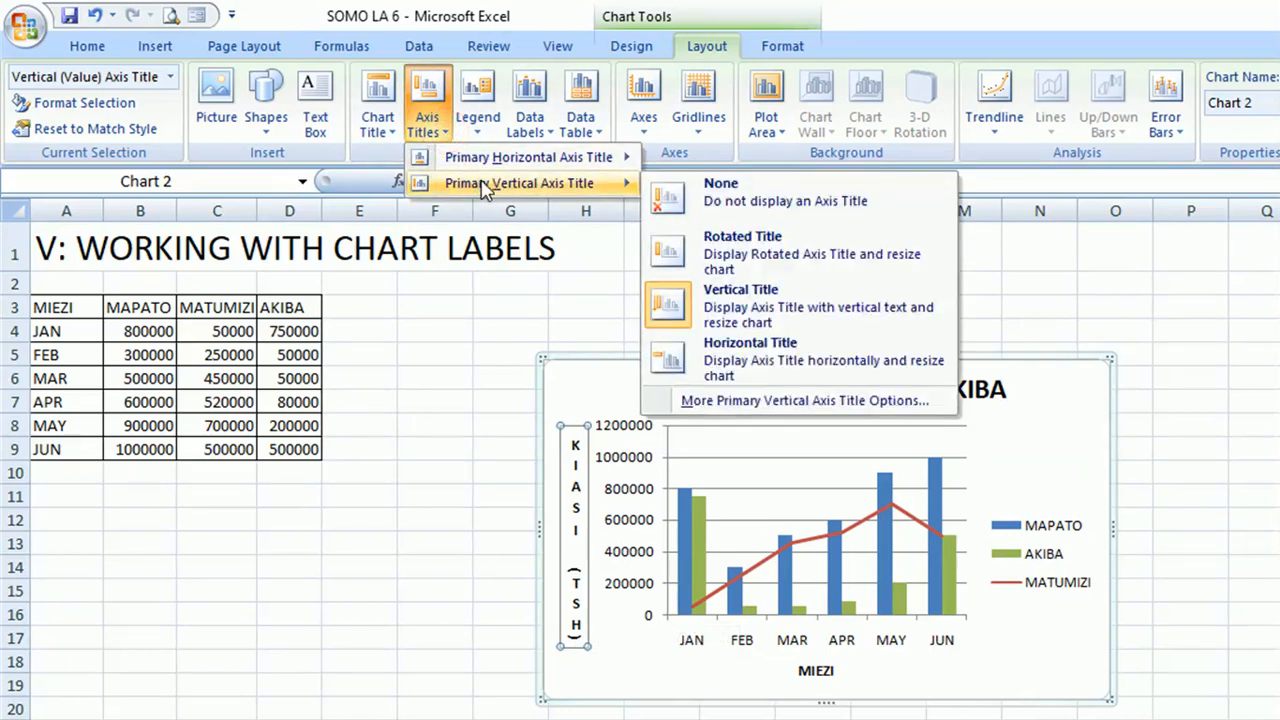
left_click(737, 364)
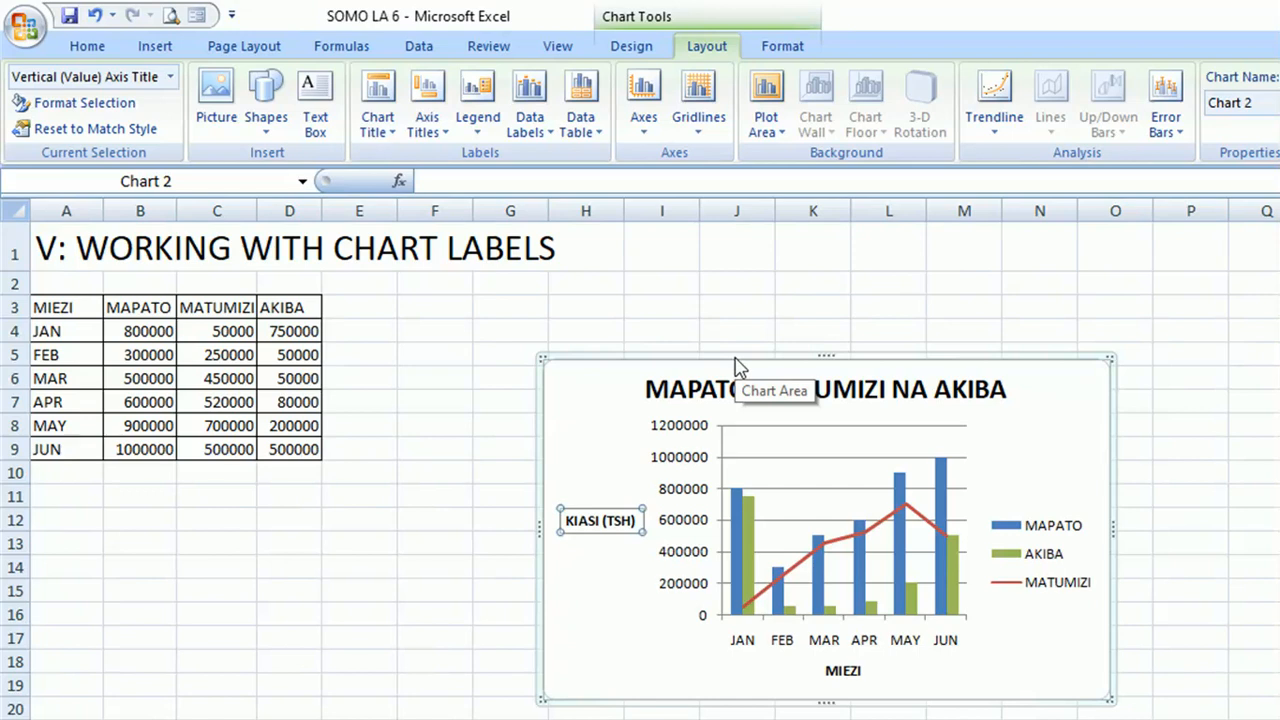
left_click(440, 128)
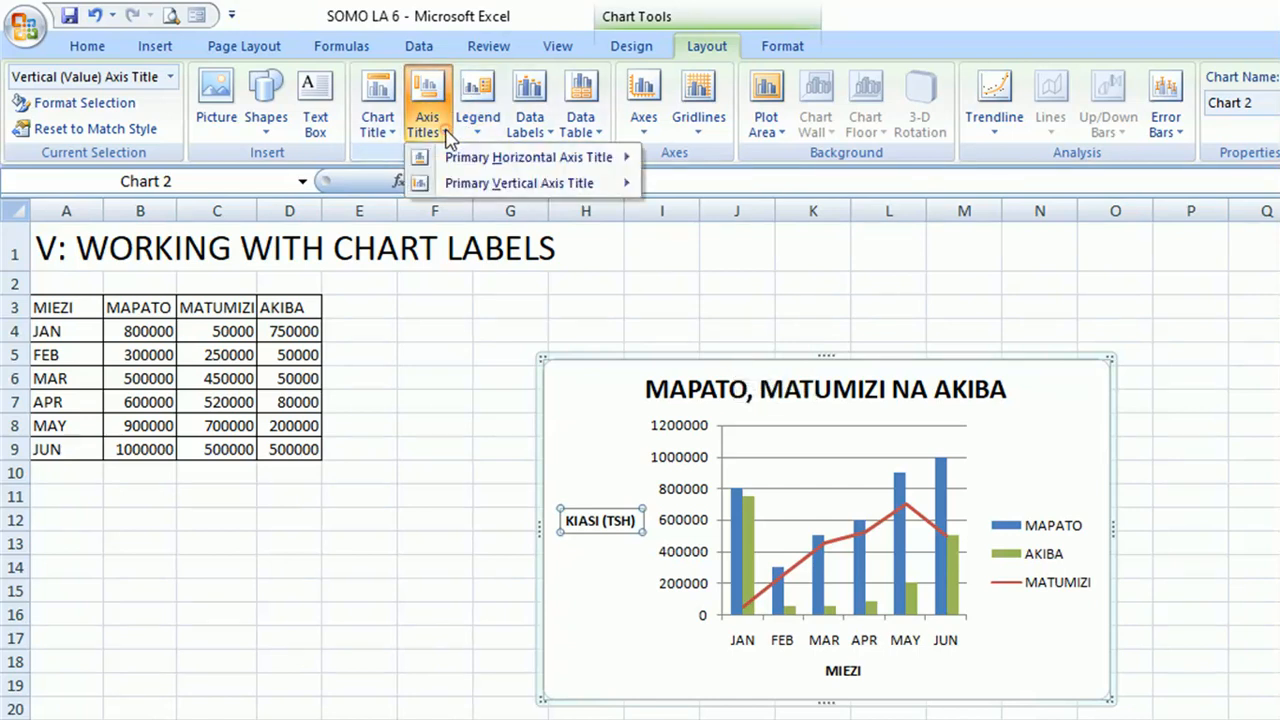
mouse_move(465, 190)
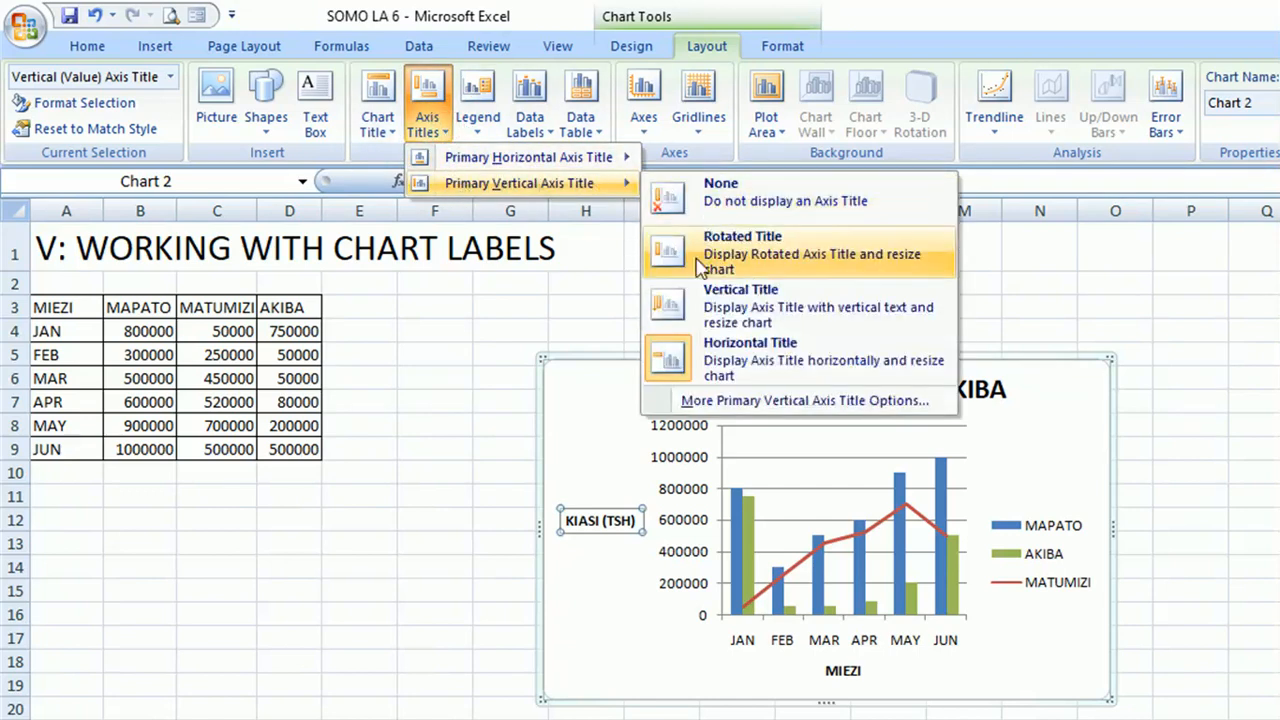
left_click(731, 262)
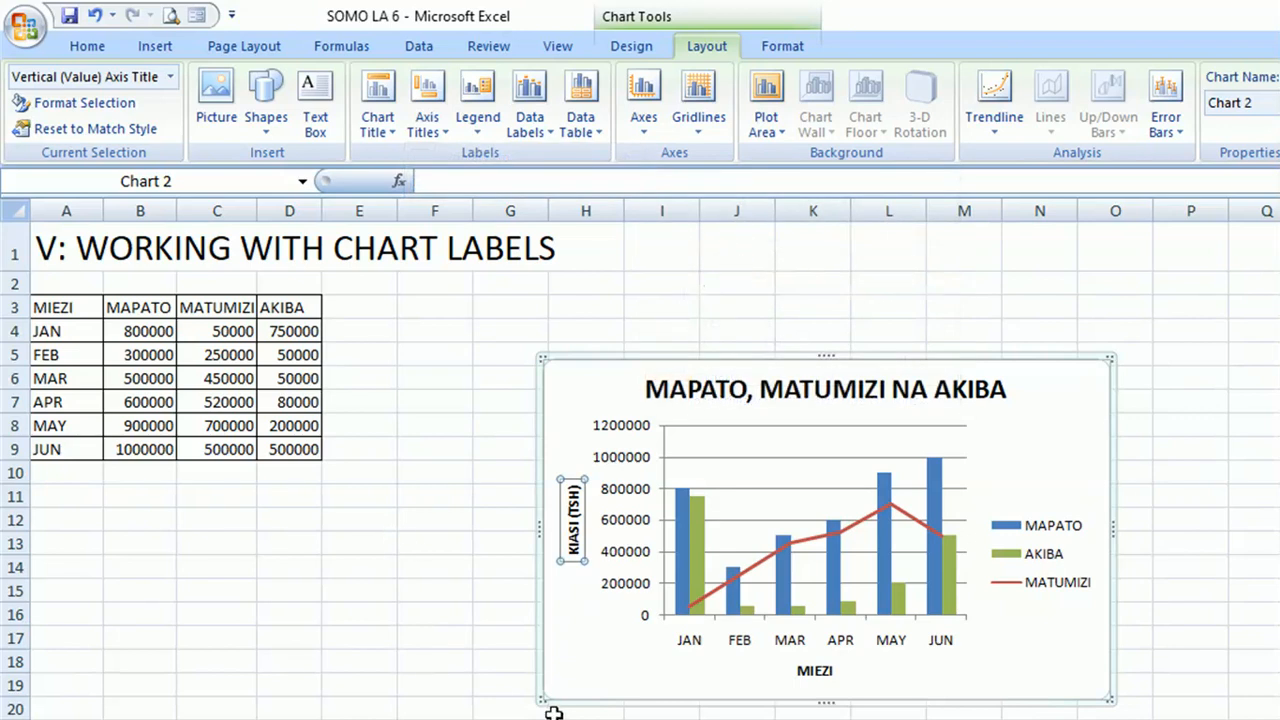
Enlarge the chart by extending its lower-left and upper-right corners outward, reaching from about row 3 to row 23.
left_click_drag(545, 705, 476, 719)
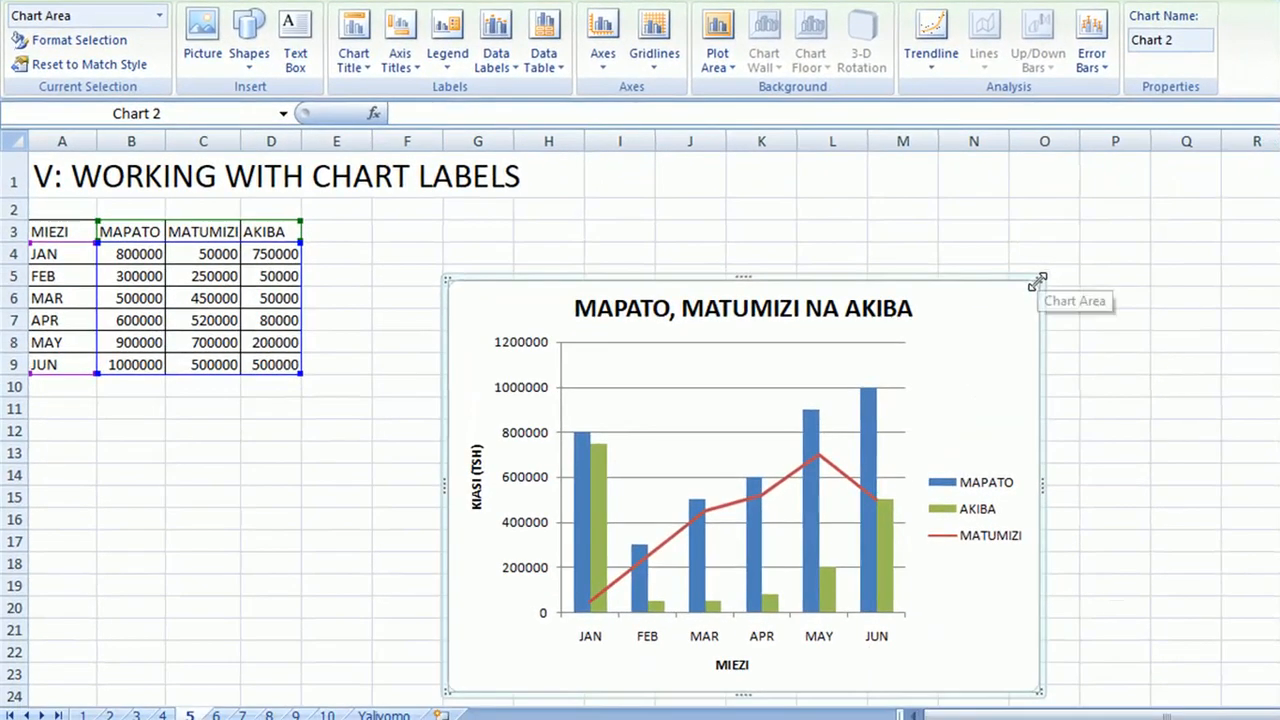
left_click_drag(1040, 277, 1106, 230)
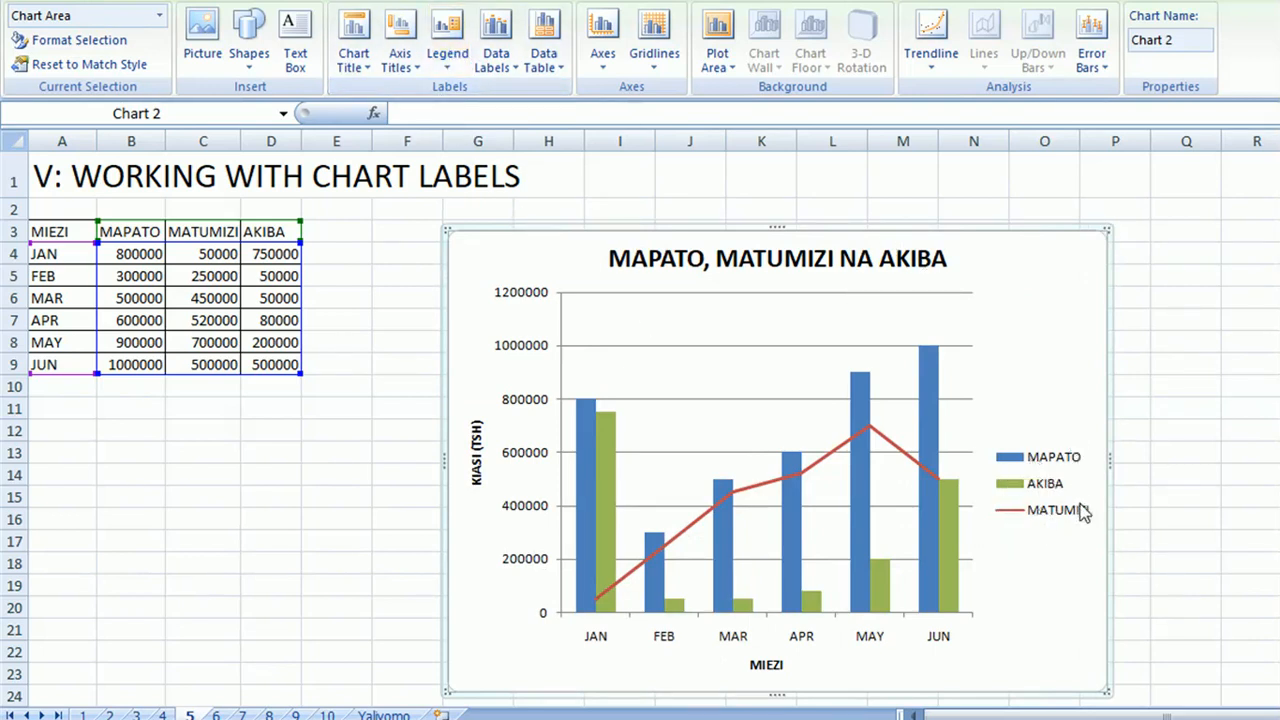
Try the chart legend turned off and shown at the bottom, and return it to Show Legend at Right.
left_click(447, 50)
left_click(494, 95)
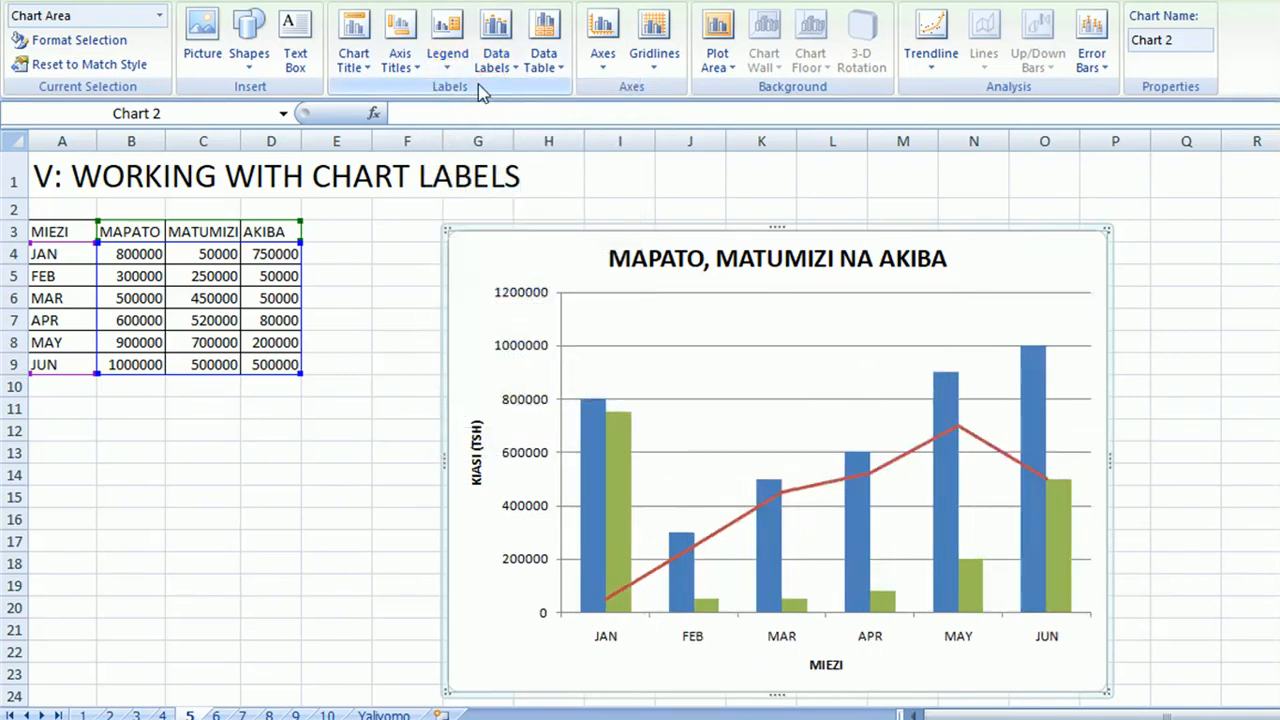
left_click(448, 50)
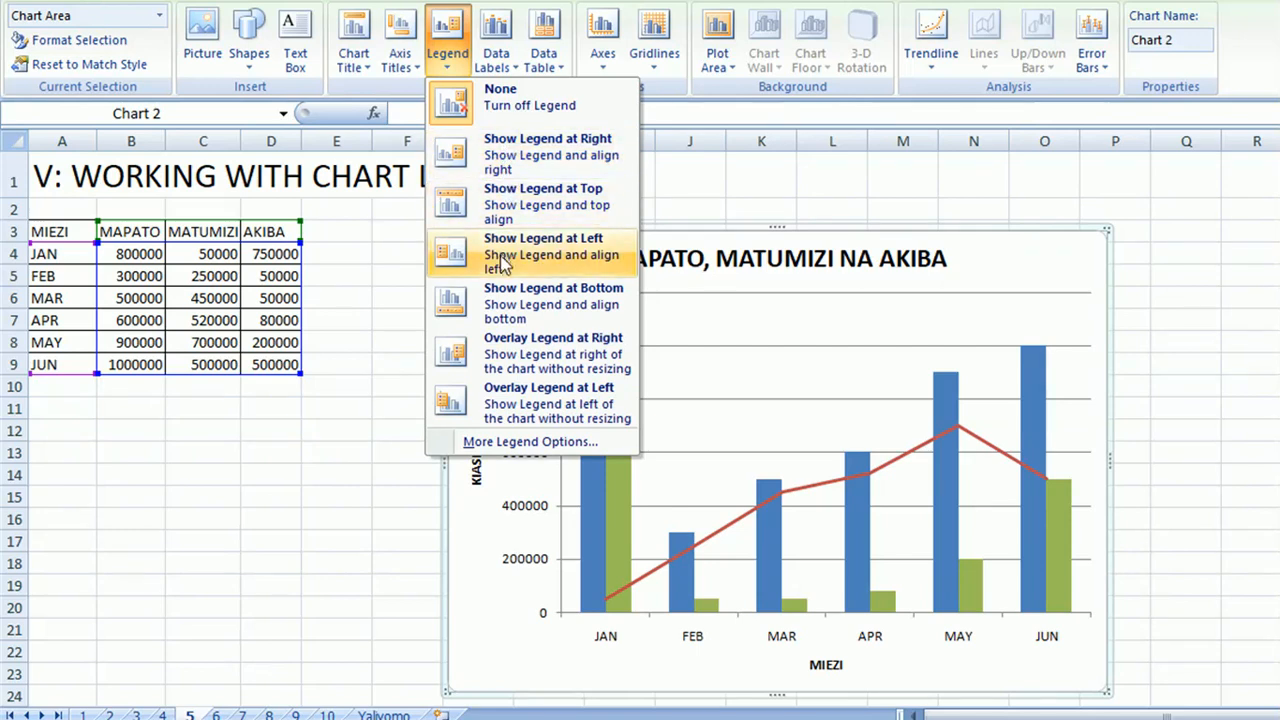
left_click(495, 310)
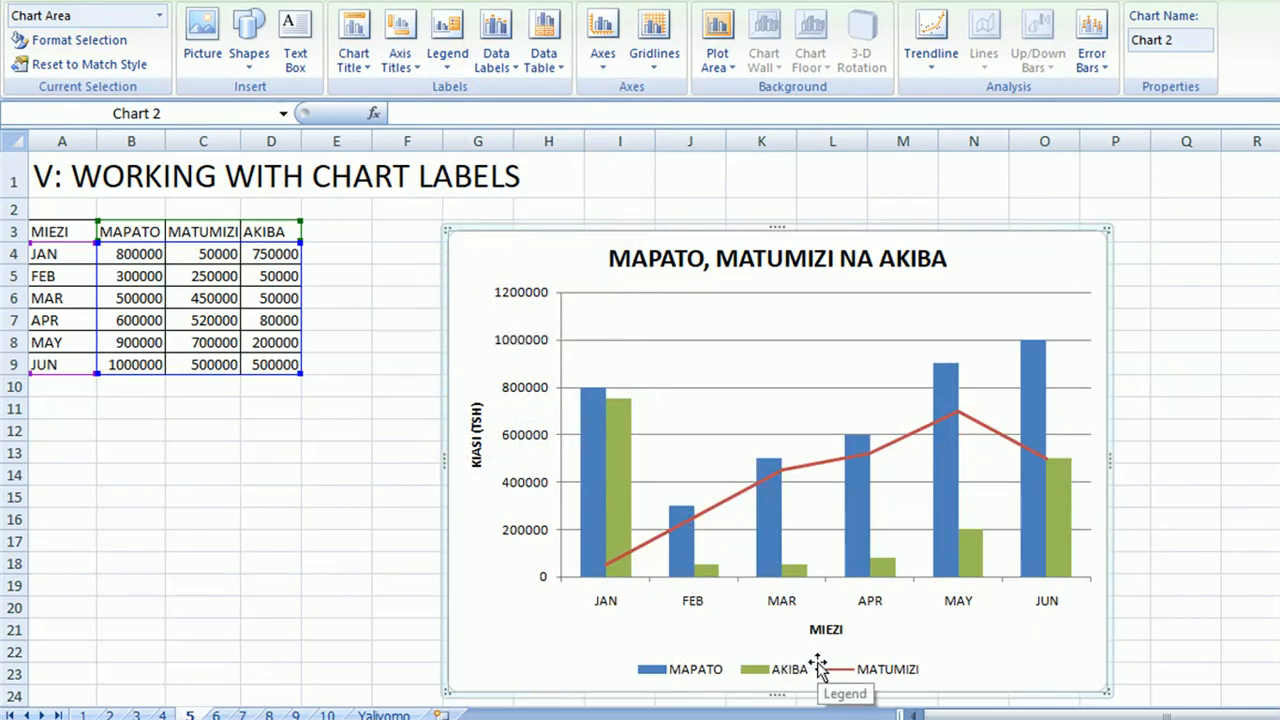
left_click(452, 64)
left_click(528, 168)
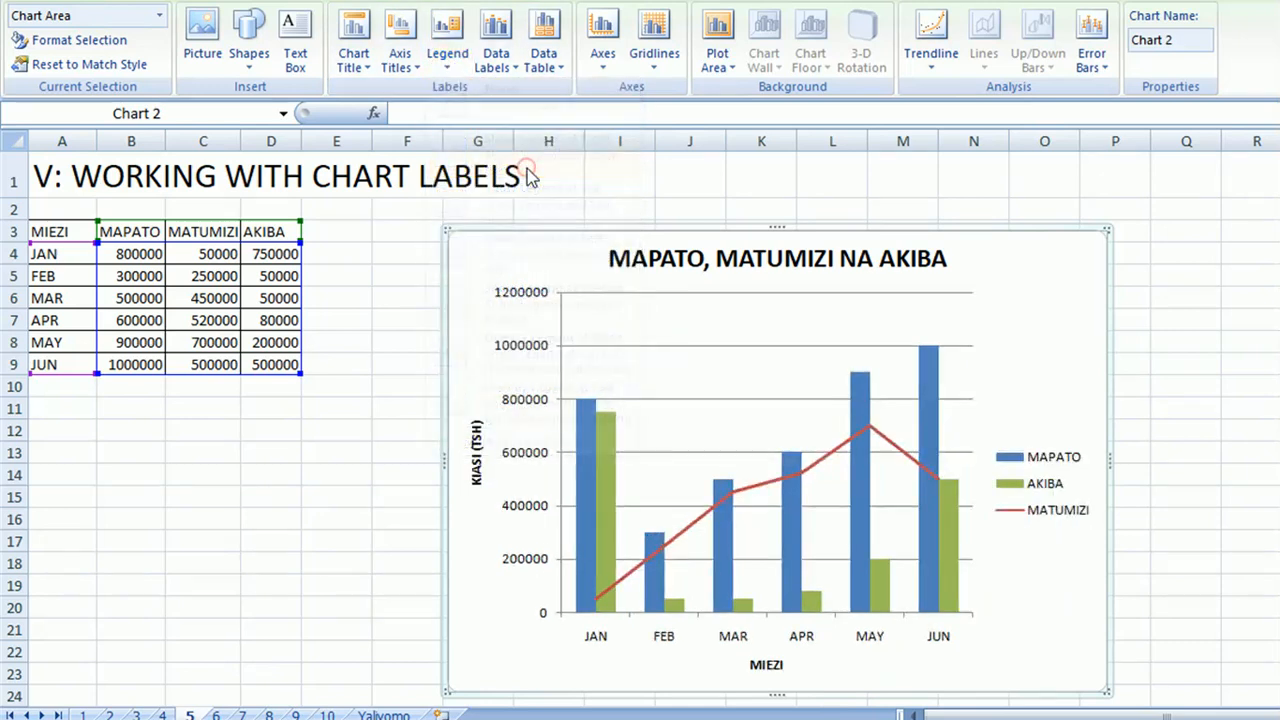
Try the Overlay Legend at Left, Overlay Legend at Right and Show Legend at Top placements, and return the legend to Show Legend at Right.
left_click(448, 58)
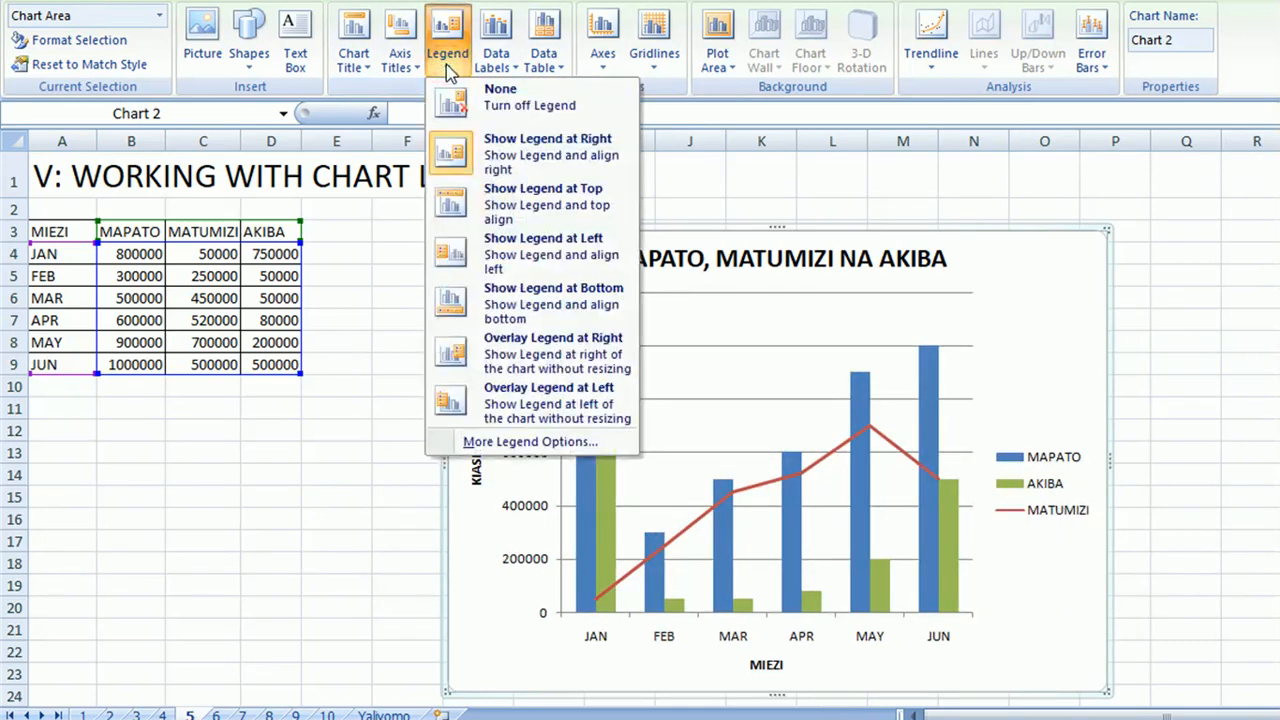
left_click(530, 402)
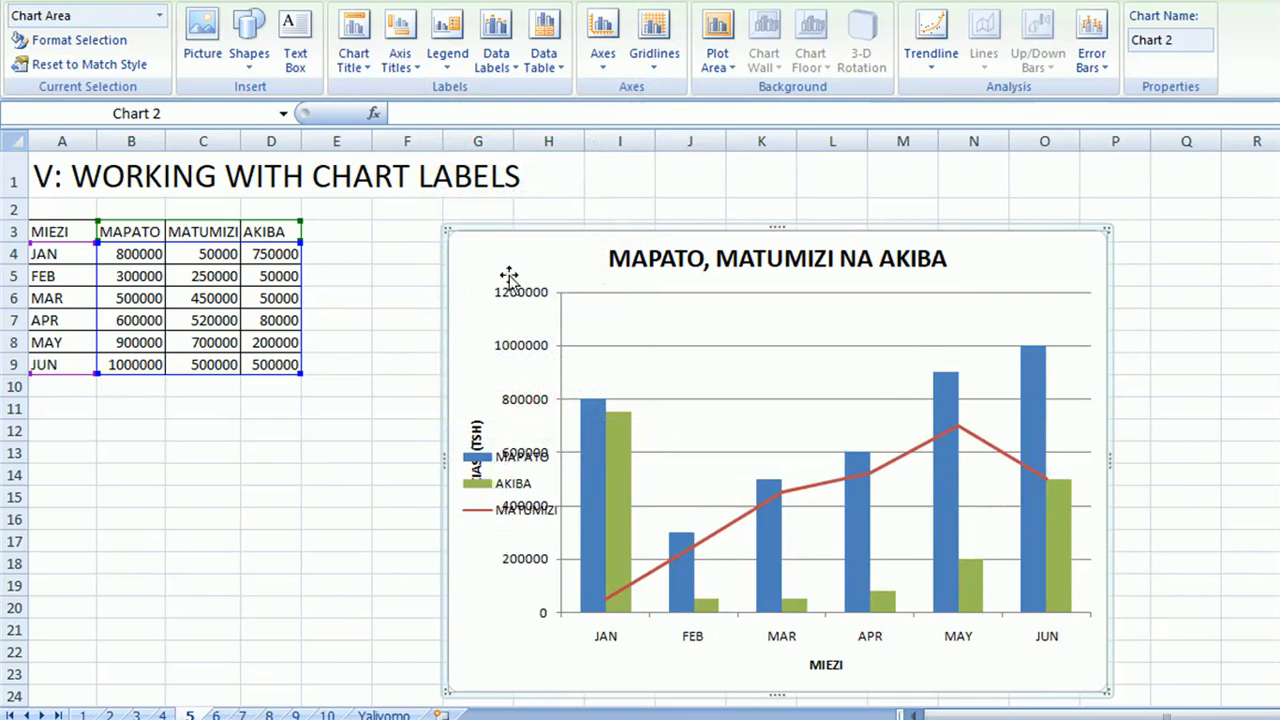
left_click(448, 55)
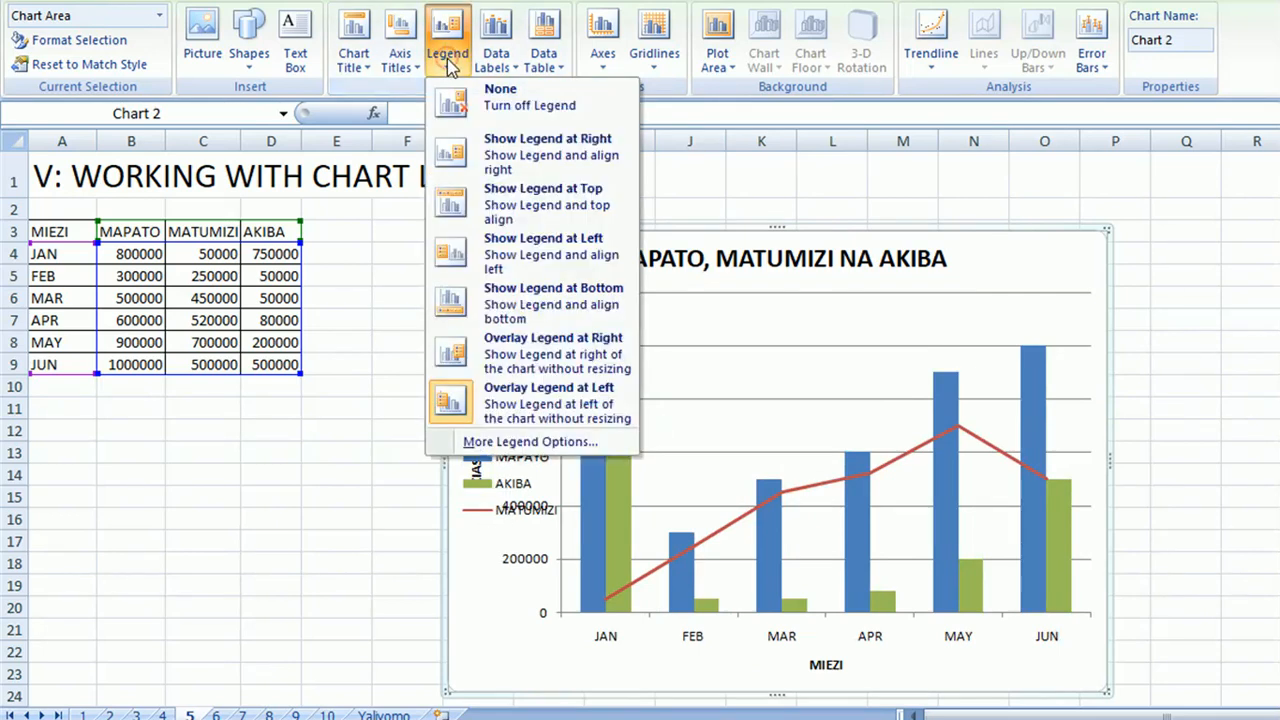
left_click(514, 362)
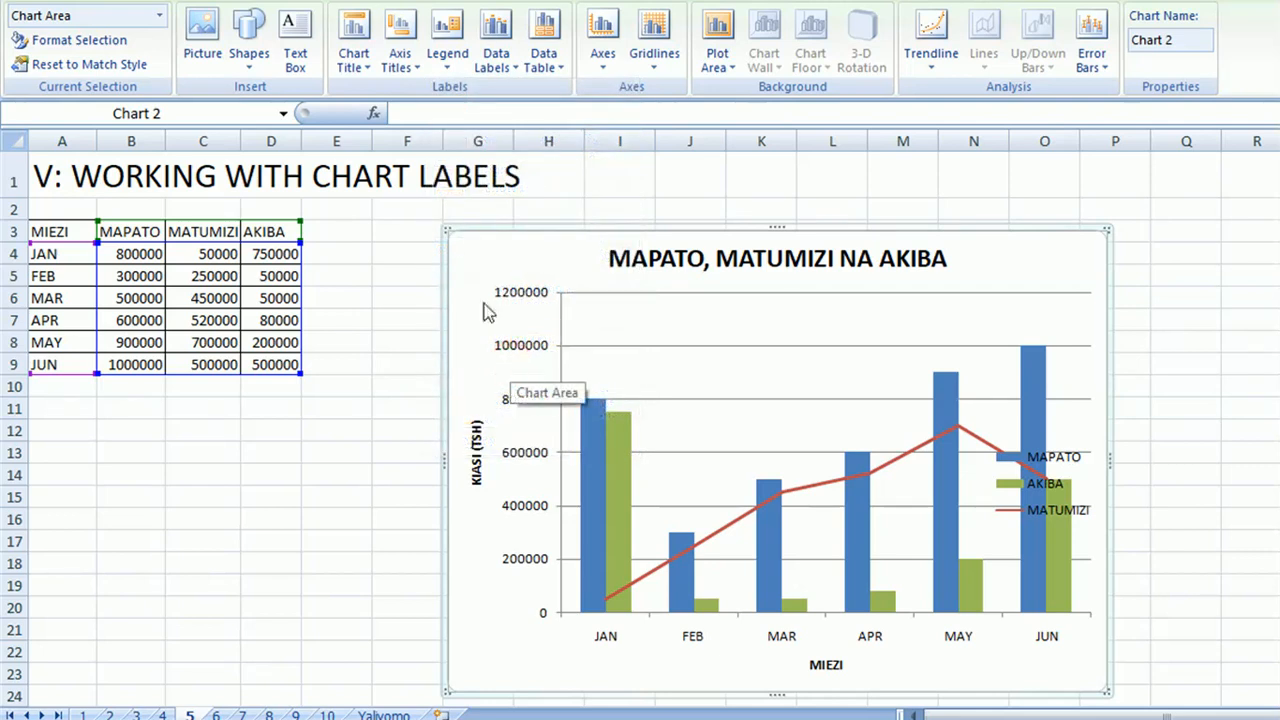
left_click(412, 62)
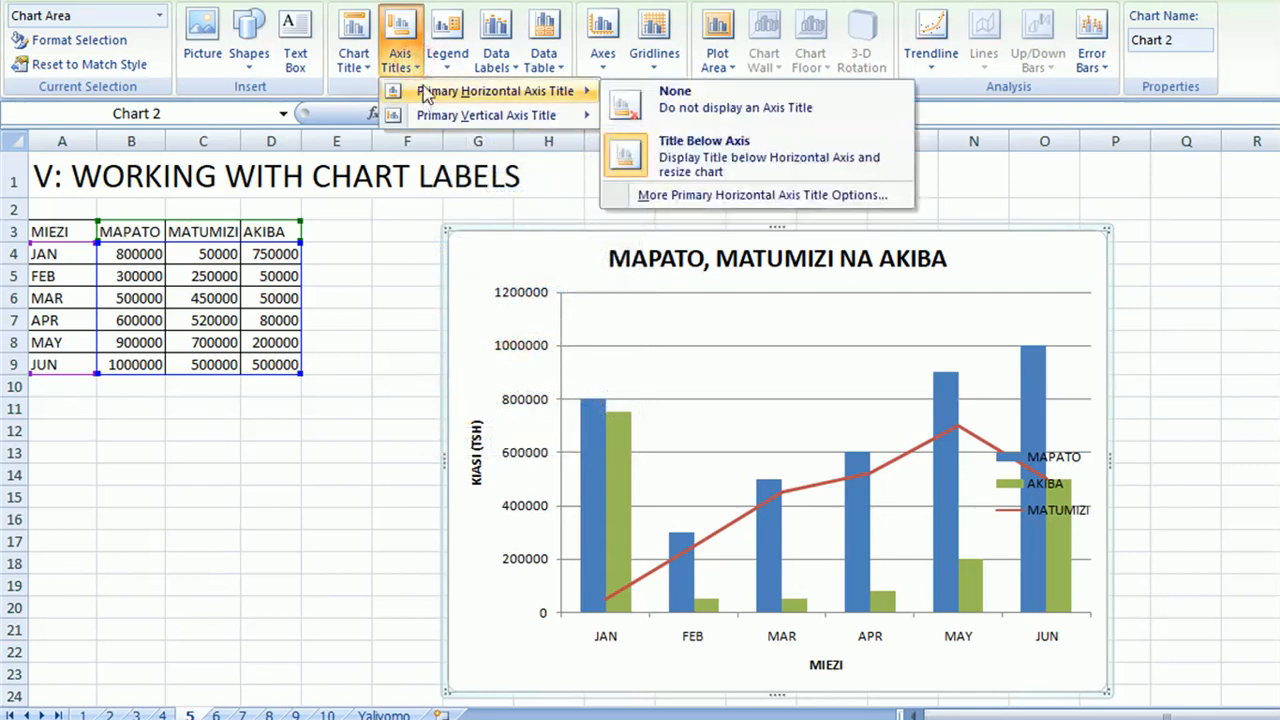
left_click(450, 62)
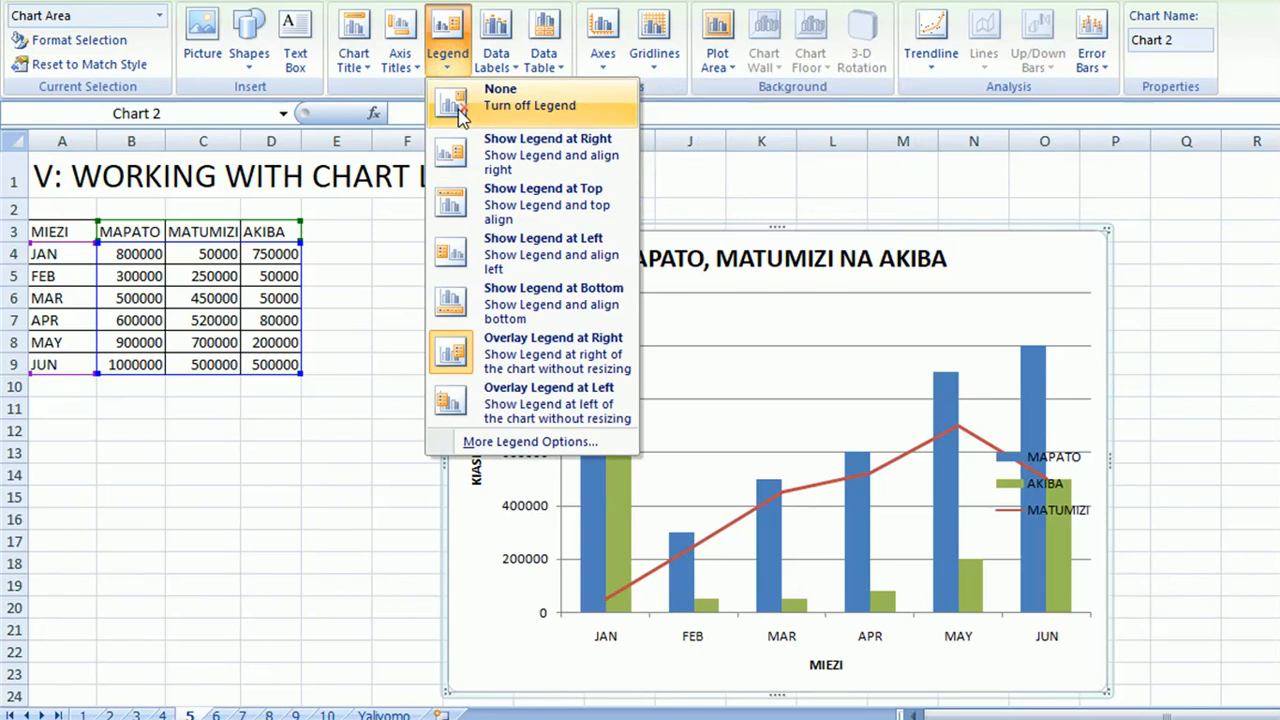
left_click(505, 203)
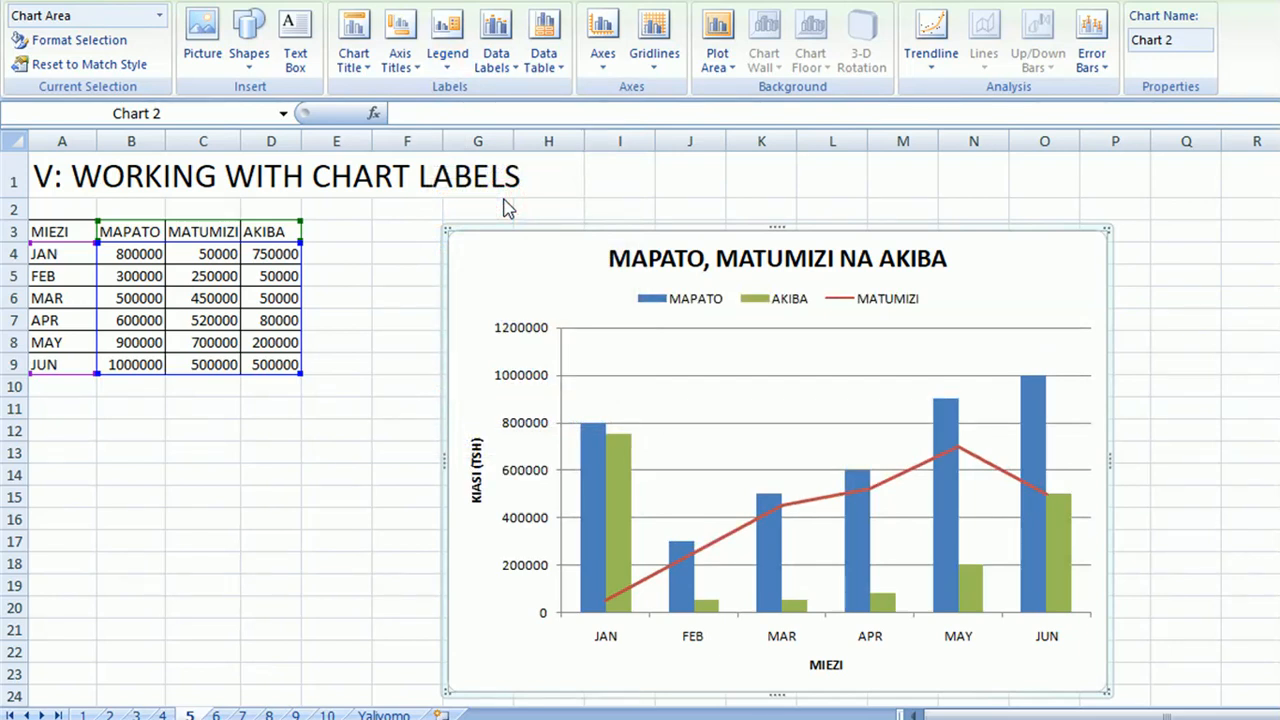
left_click(447, 80)
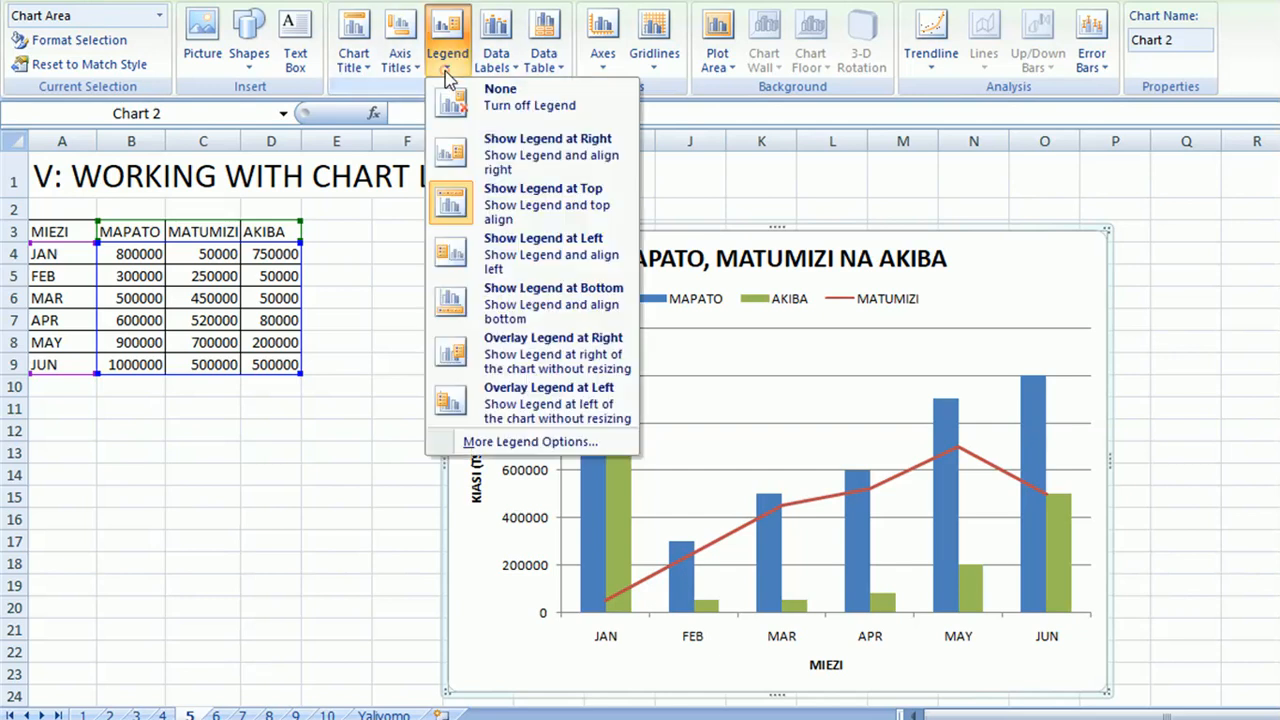
left_click(455, 152)
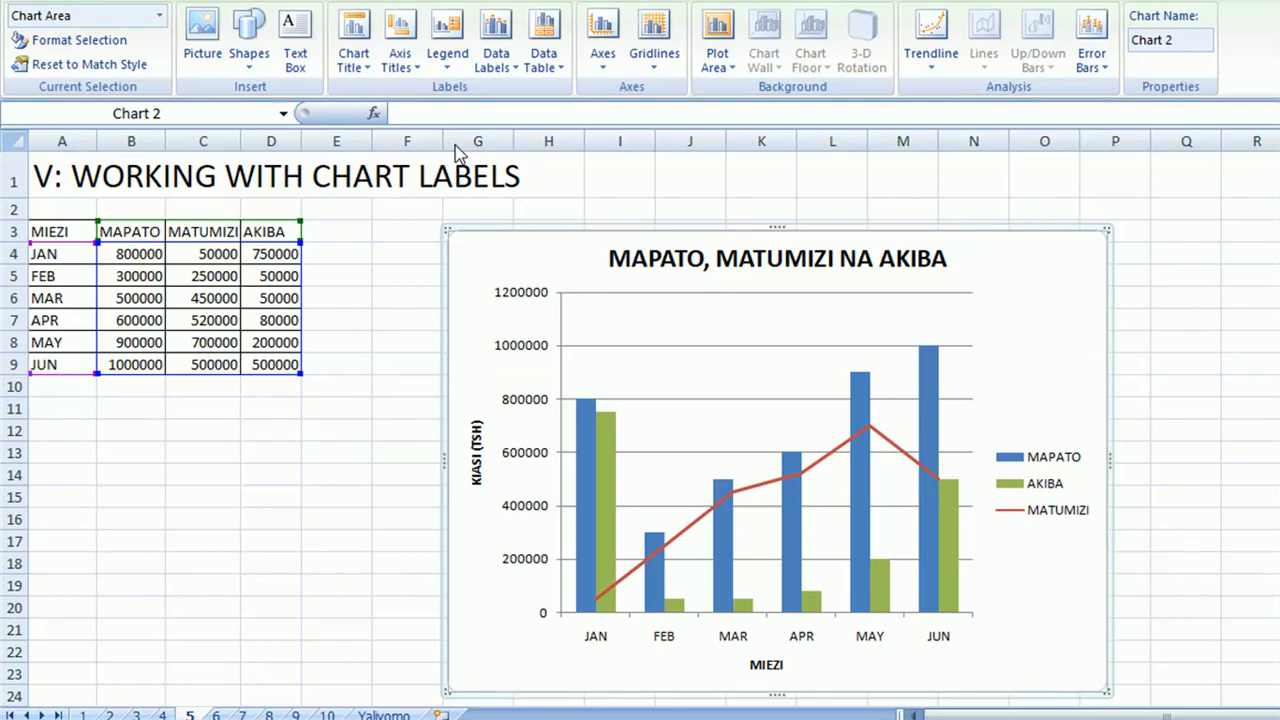
Try the Center and Outside End data labels on the chart and turn the data labels off again.
left_click(517, 75)
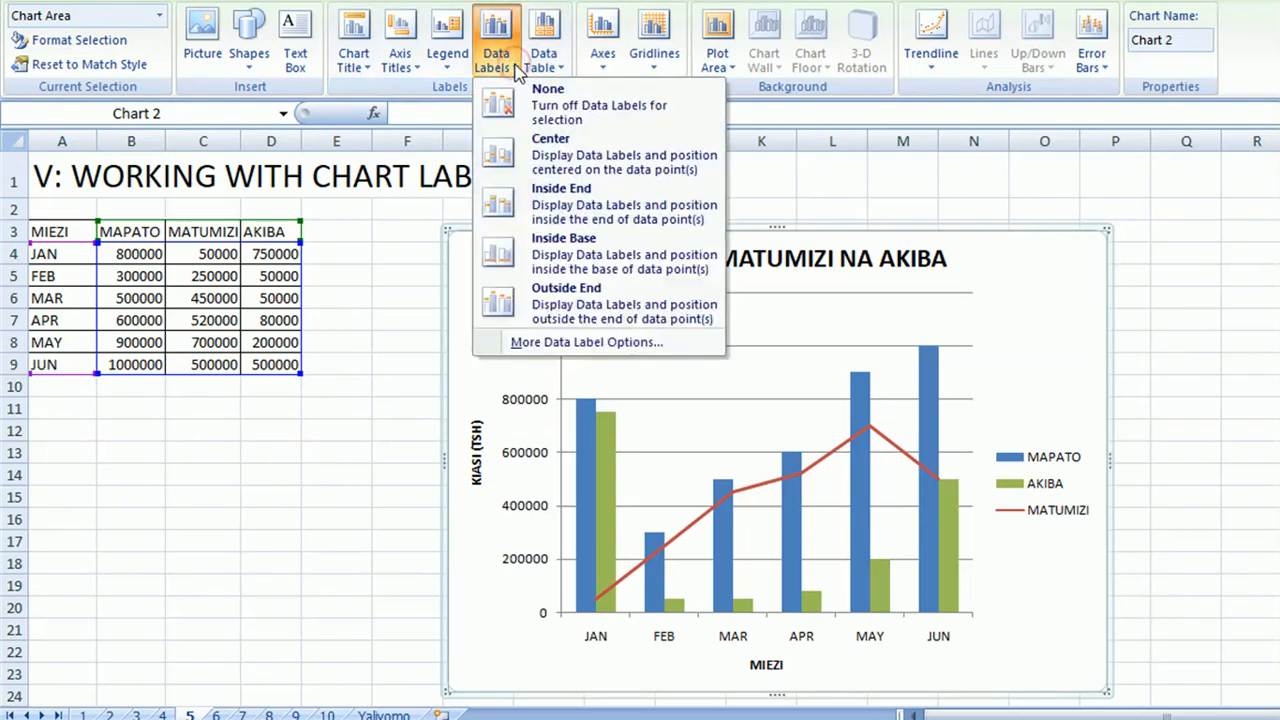
left_click(500, 112)
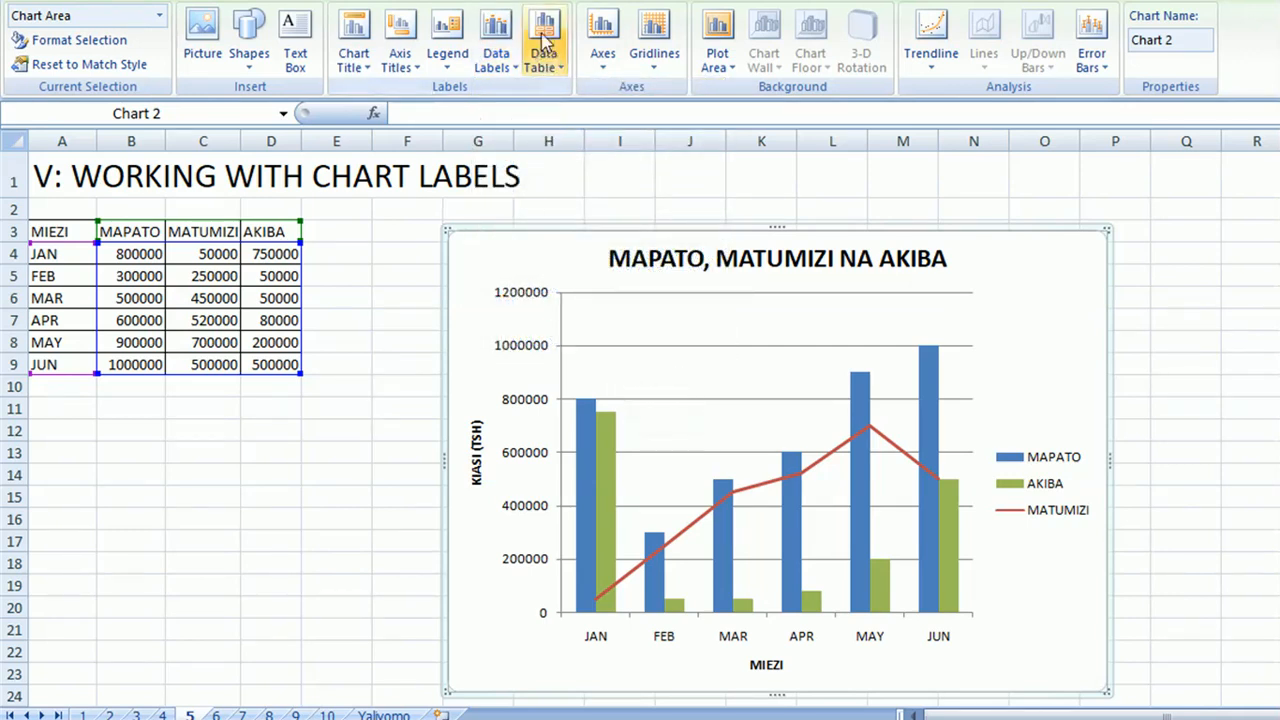
left_click(518, 75)
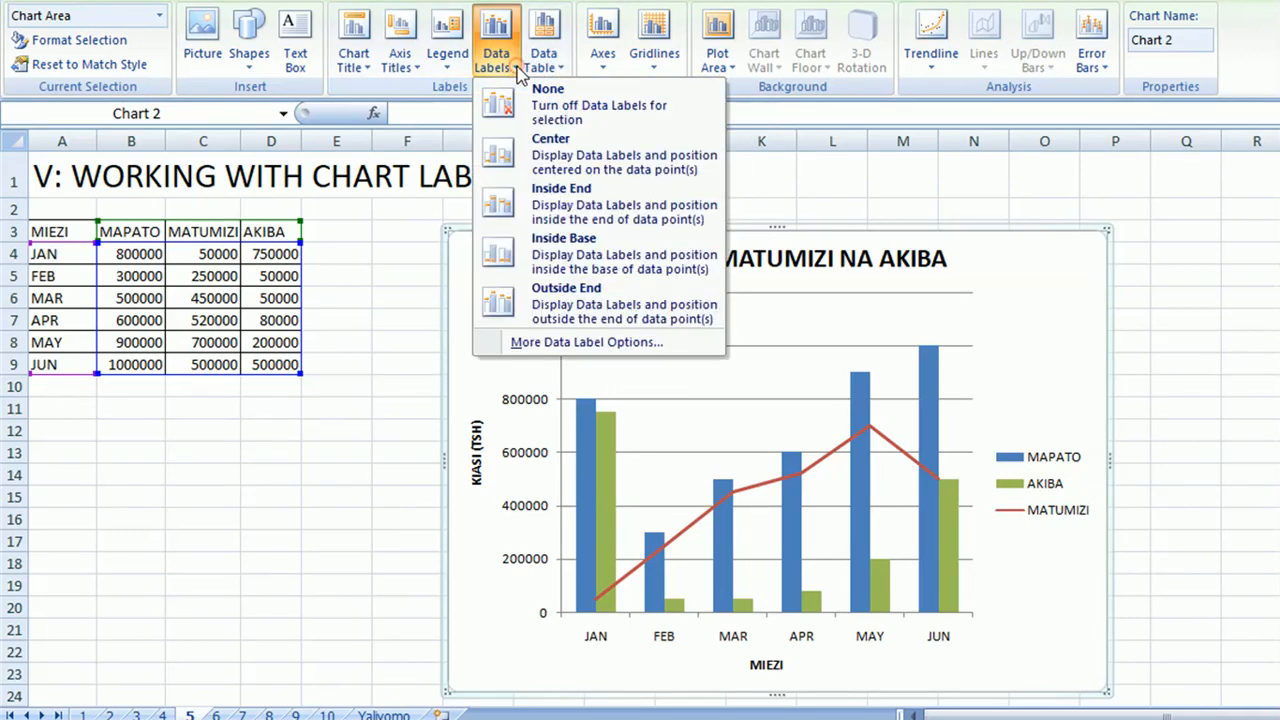
left_click(503, 163)
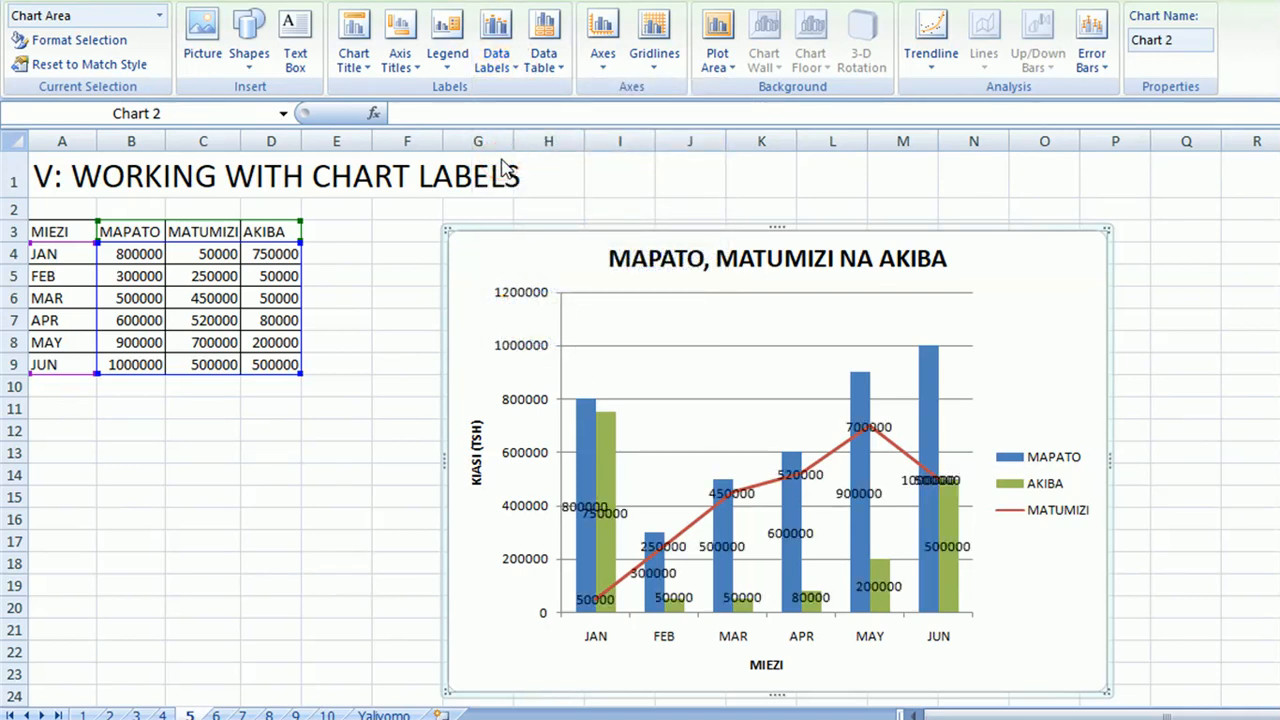
left_click(515, 72)
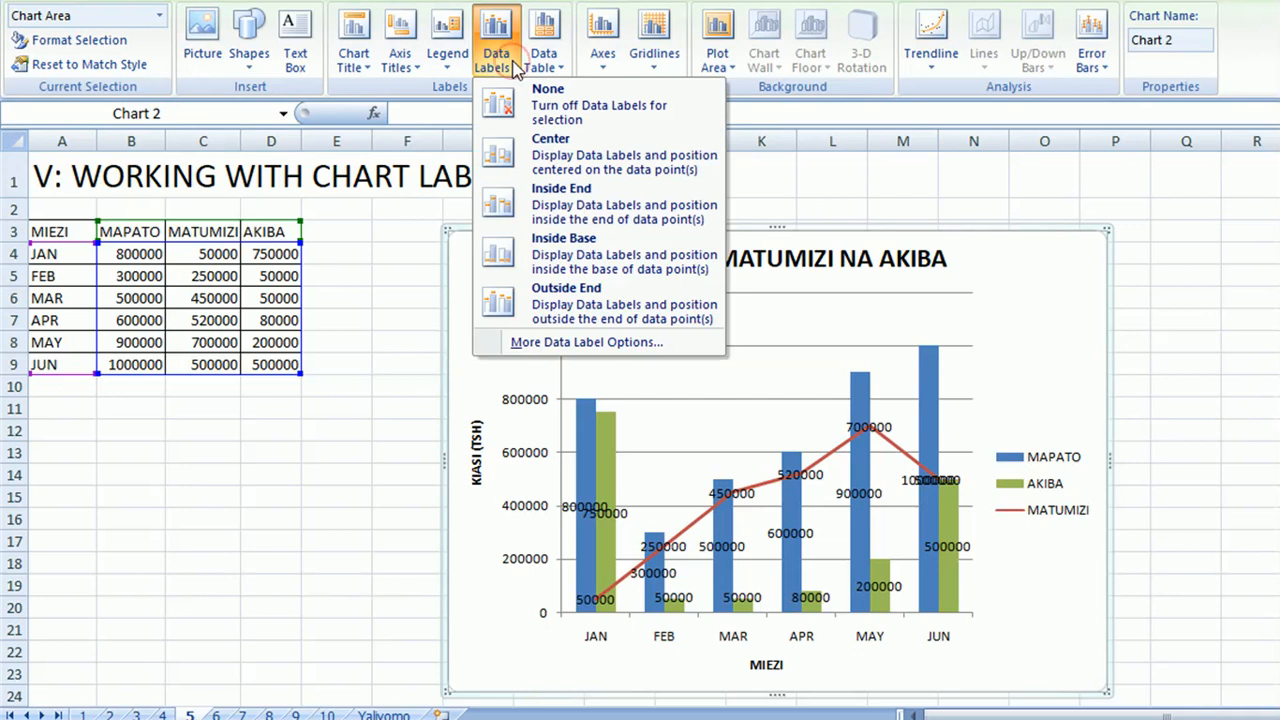
left_click(517, 299)
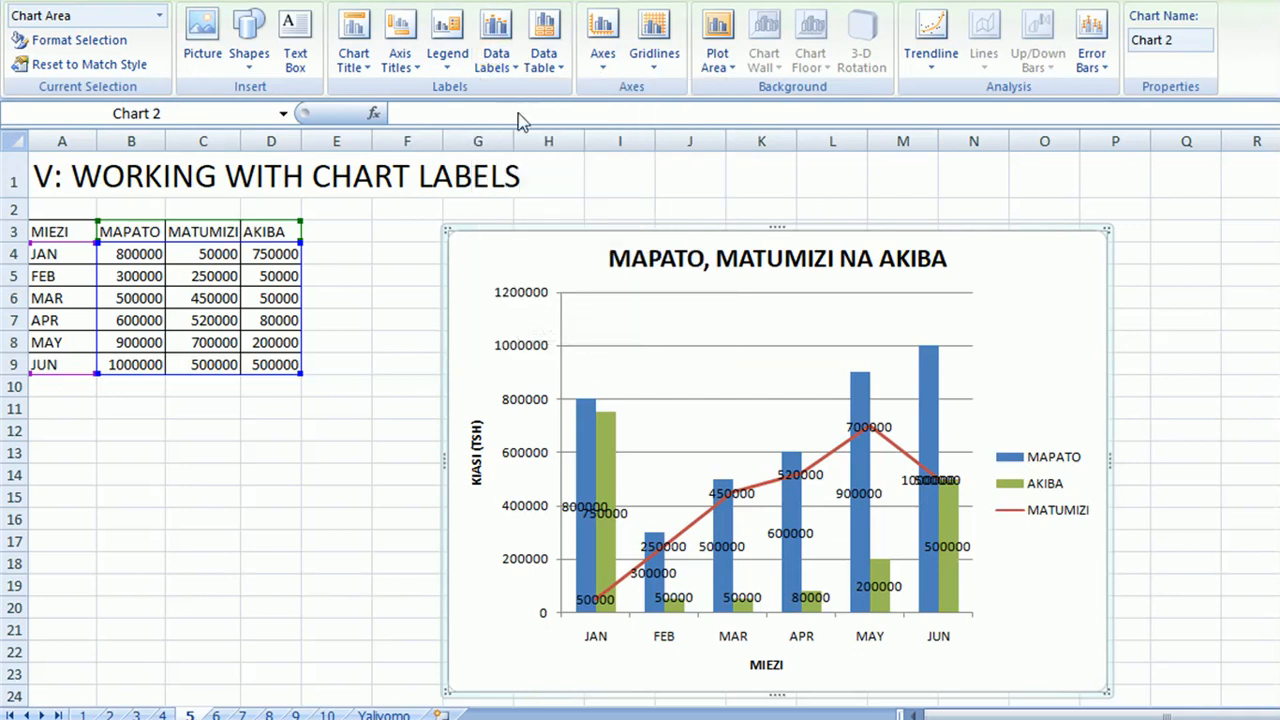
left_click(510, 66)
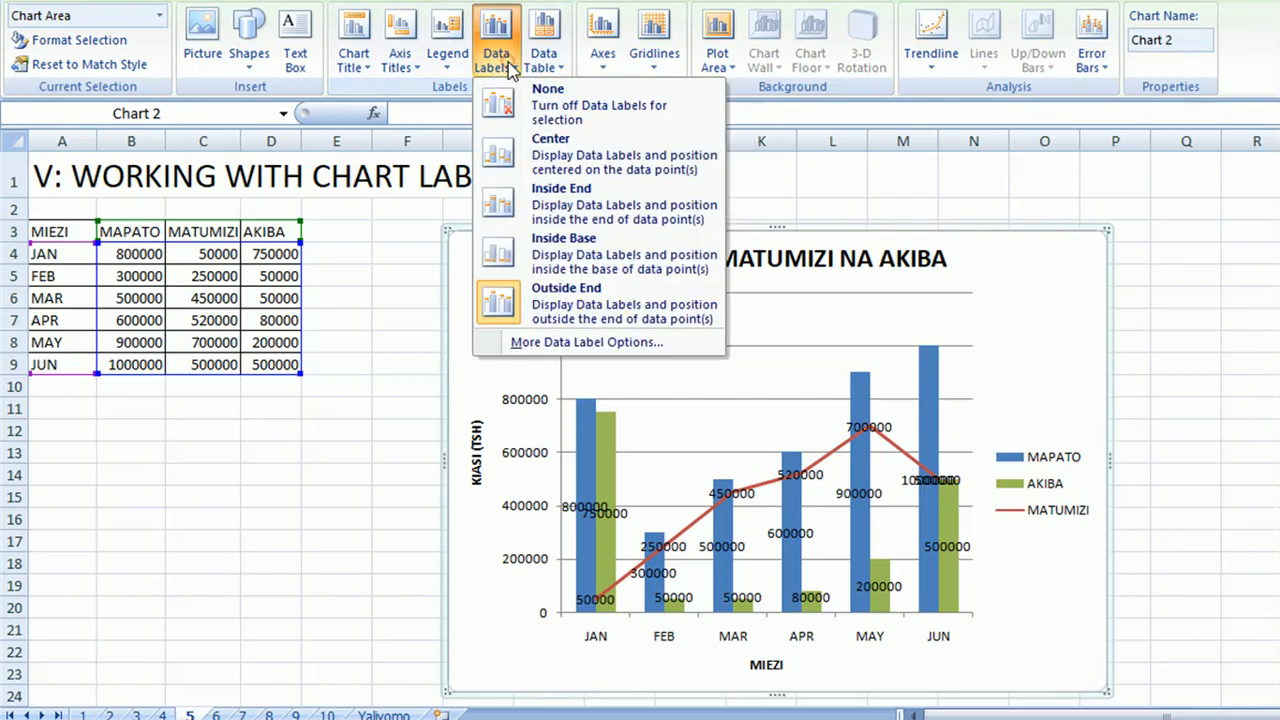
left_click(500, 95)
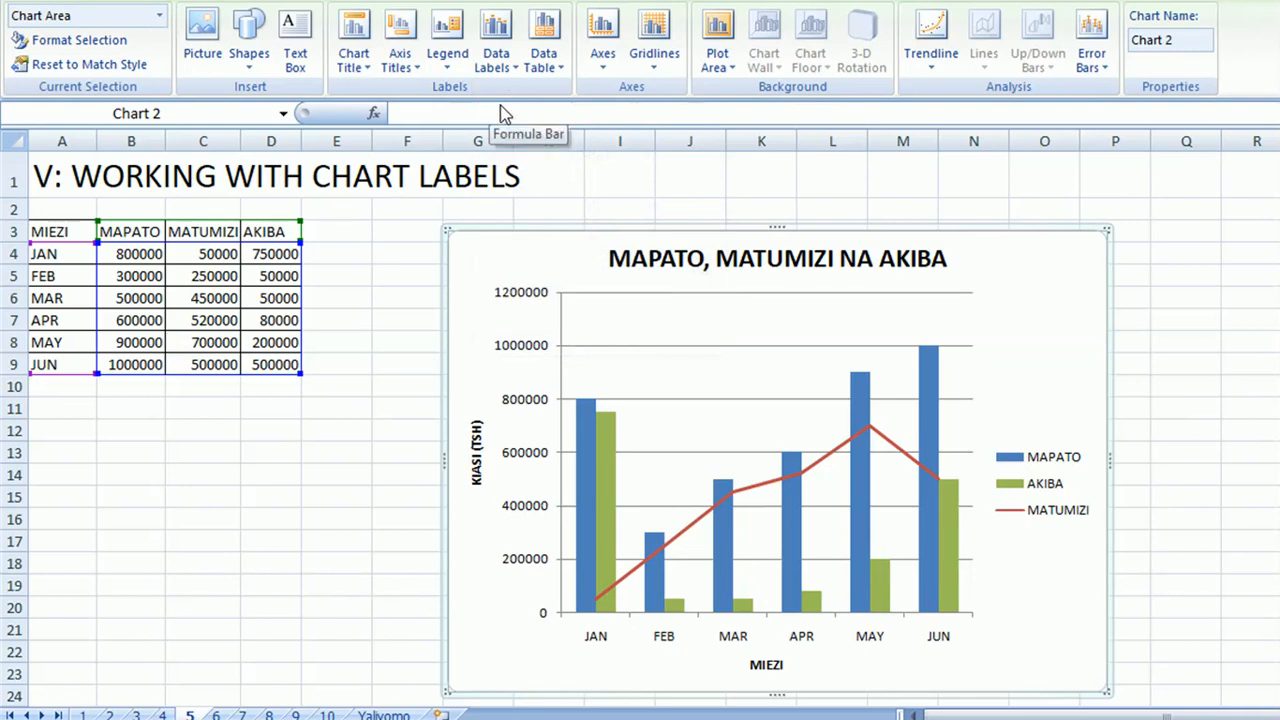
Try a data table below the chart without and with legend keys, and remove it again.
left_click(562, 66)
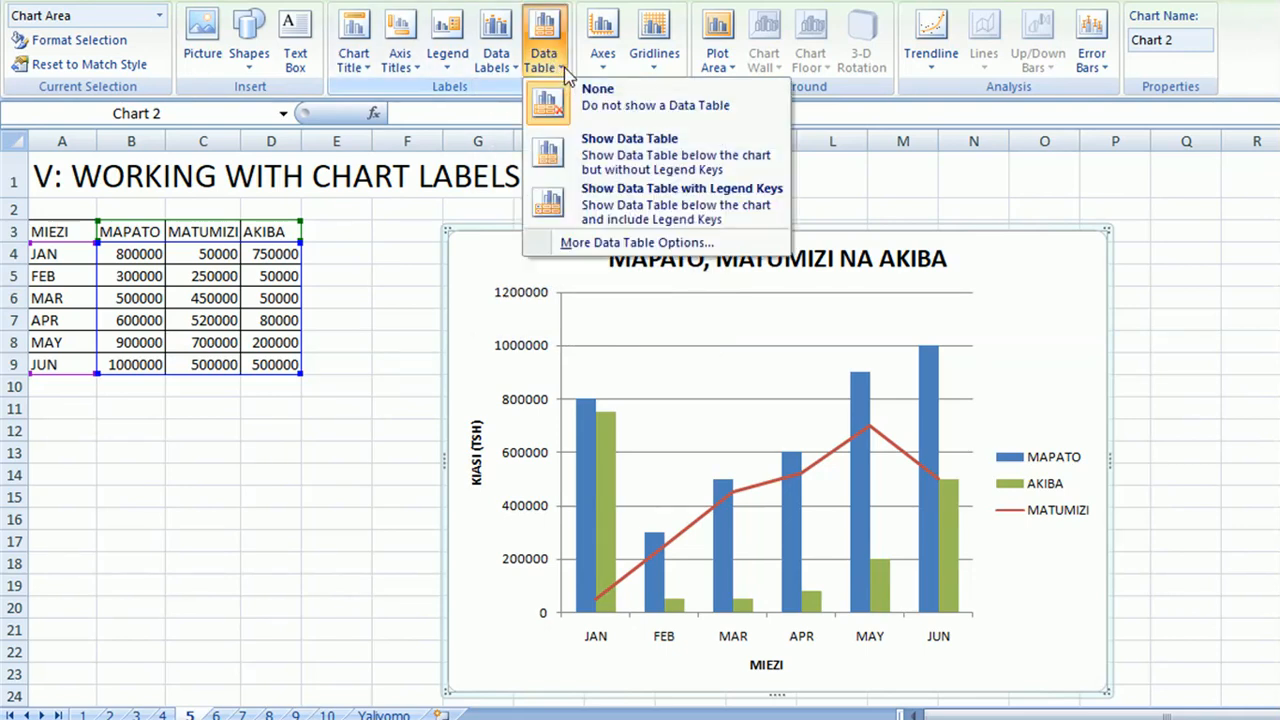
left_click(553, 150)
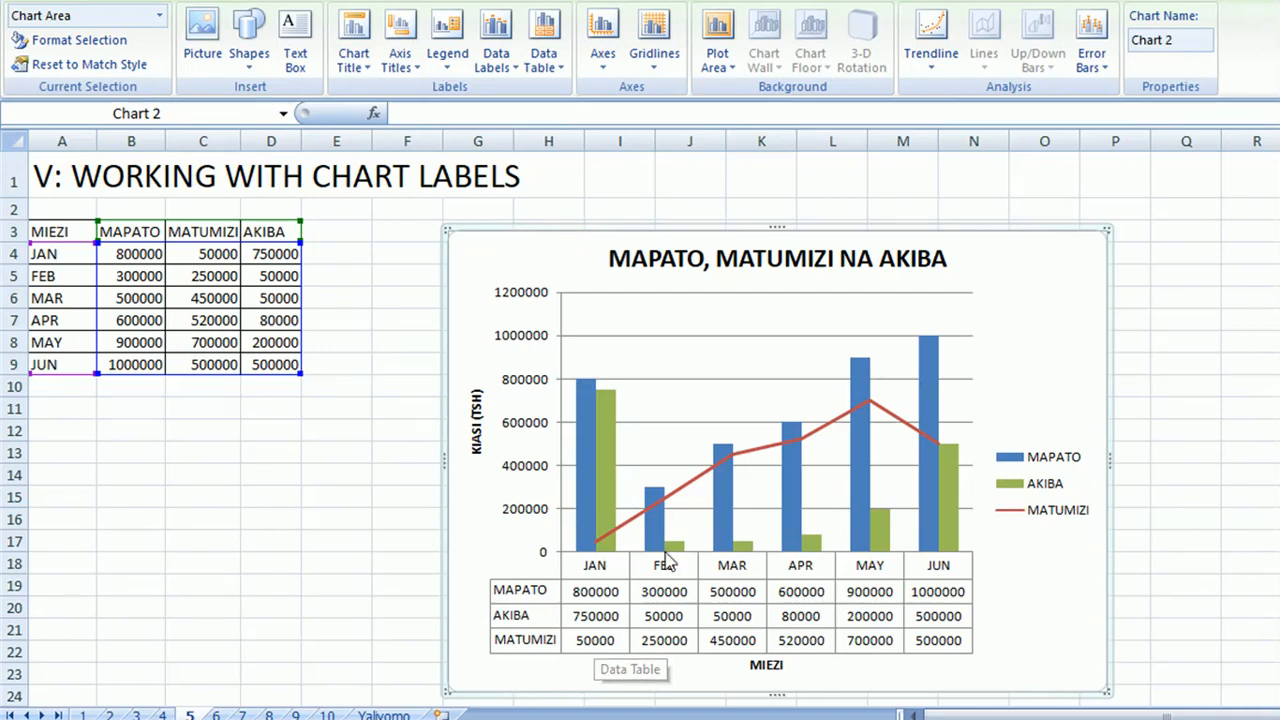
left_click(559, 68)
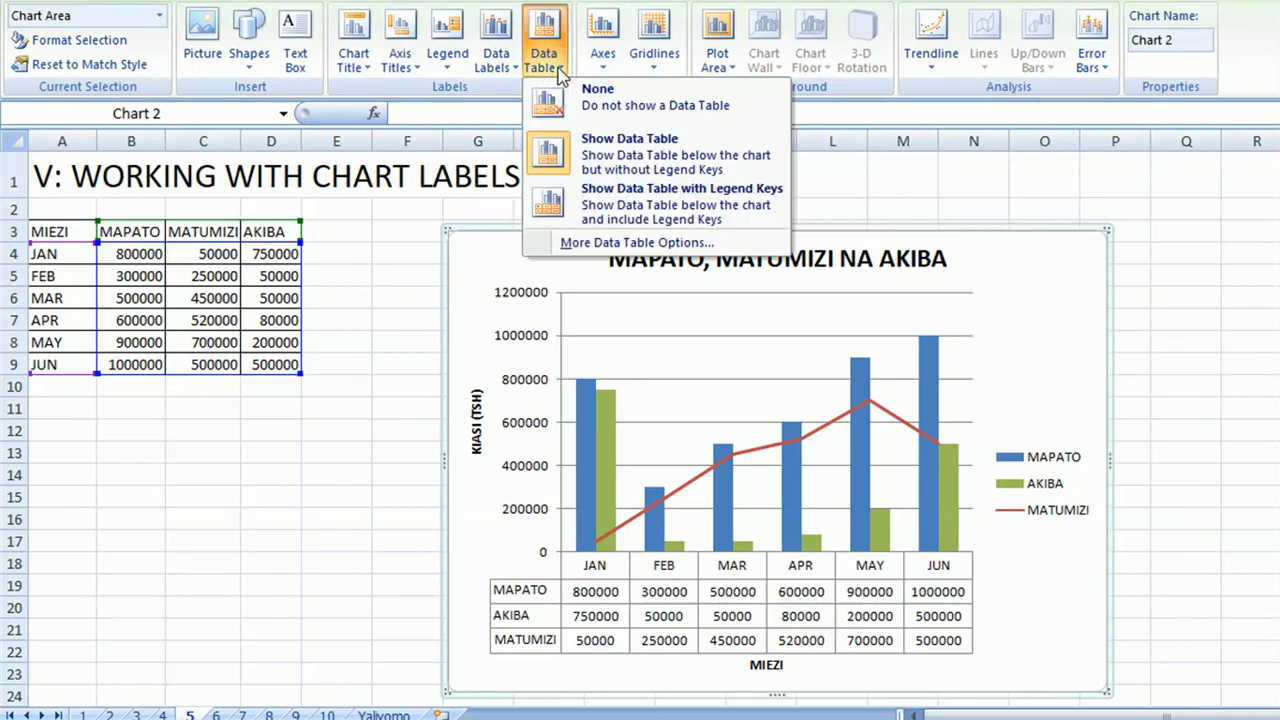
left_click(556, 203)
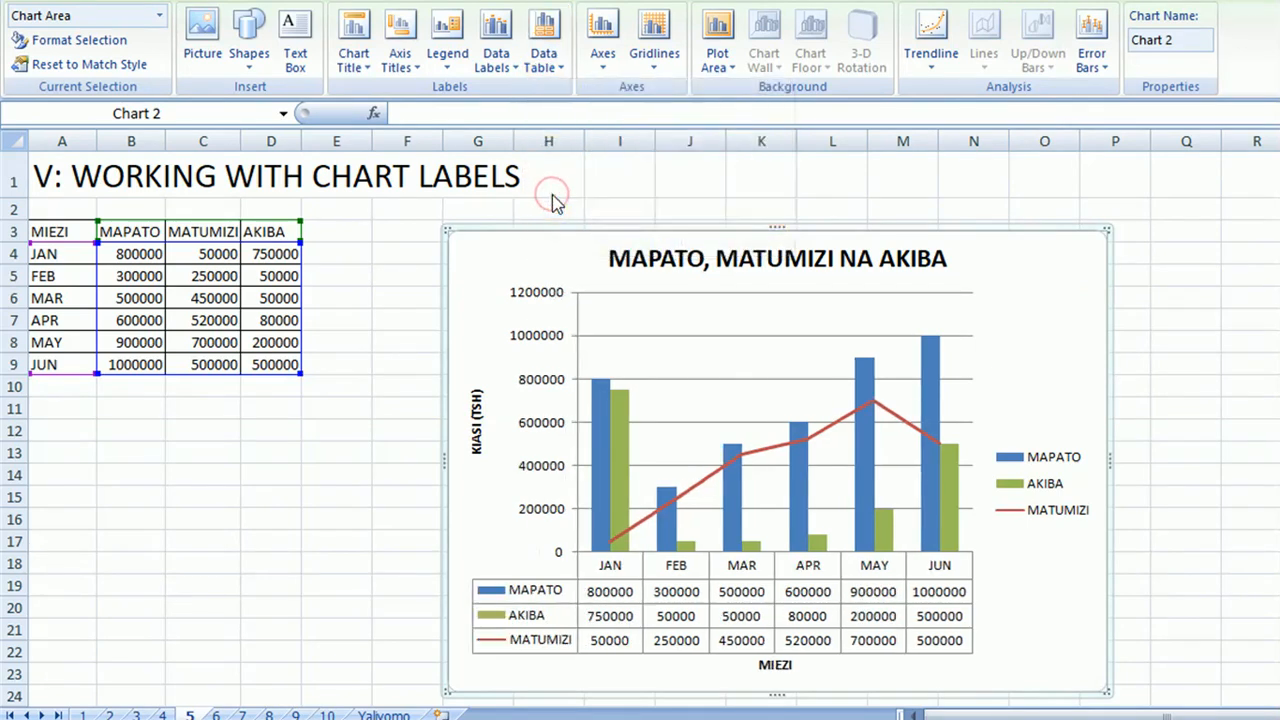
left_click(546, 58)
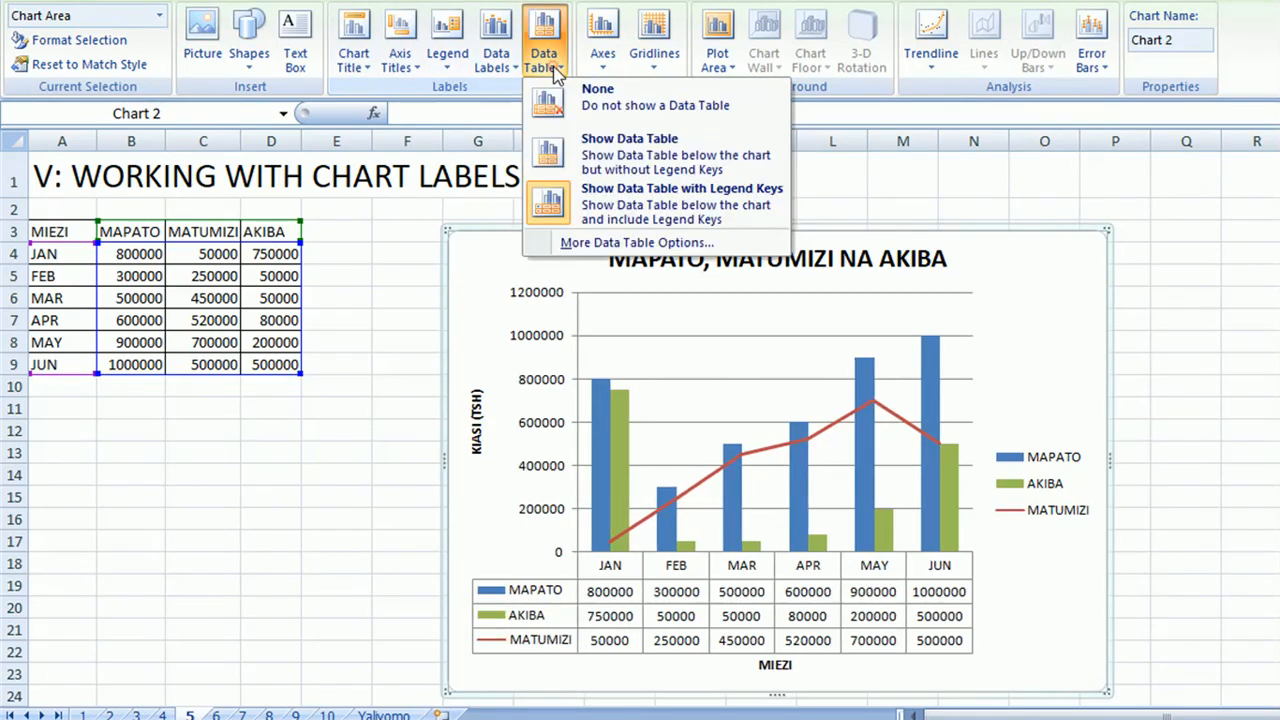
left_click(574, 104)
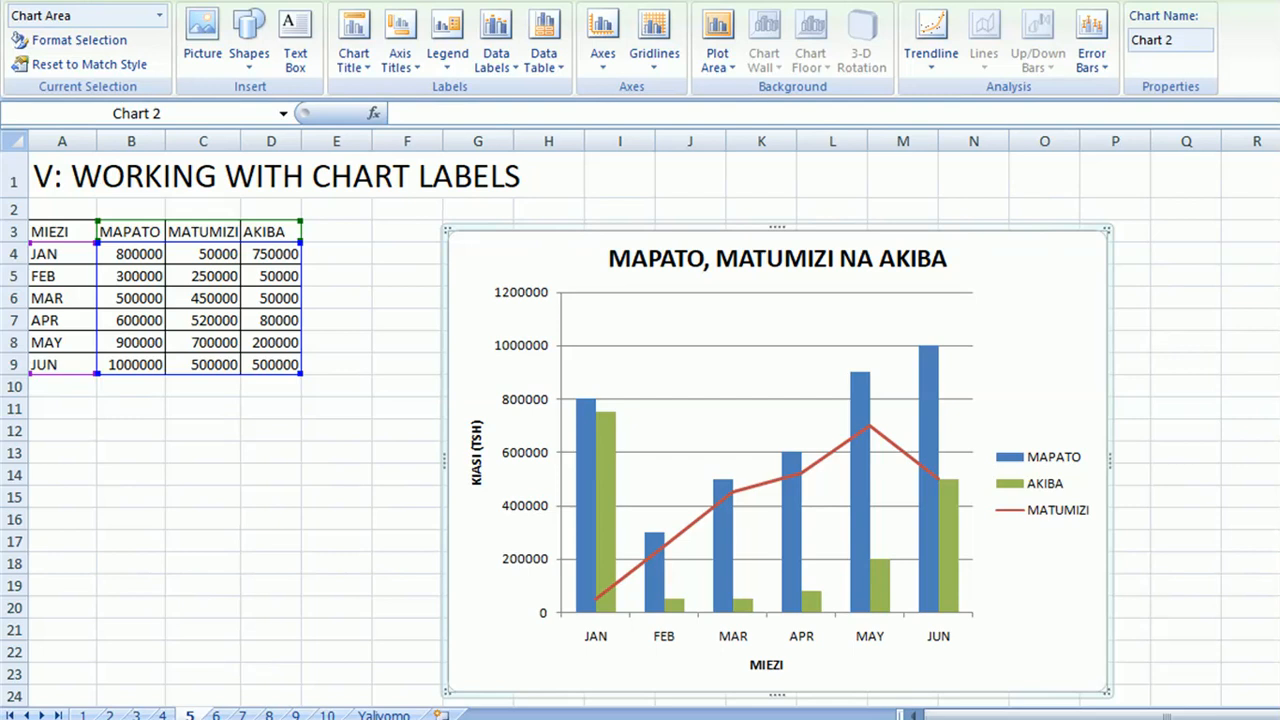
On sheet 6, add a centered overlay title to the chart.
left_click(216, 715)
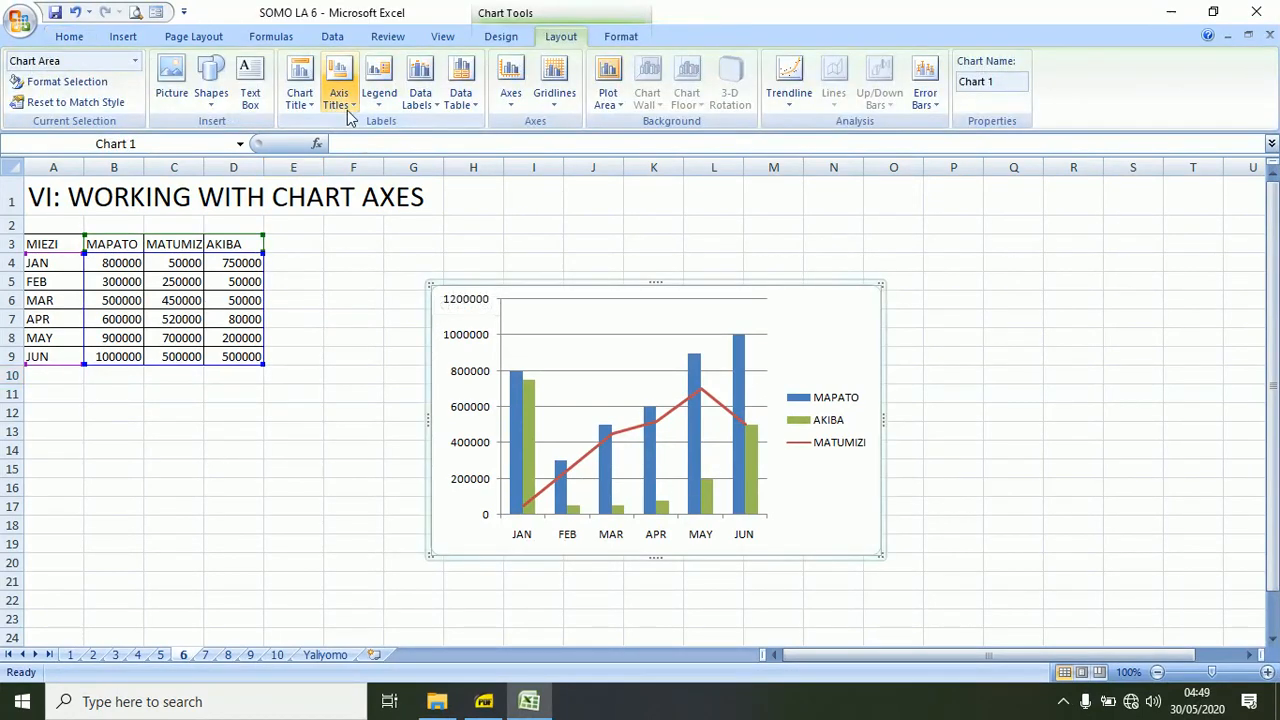
left_click(303, 92)
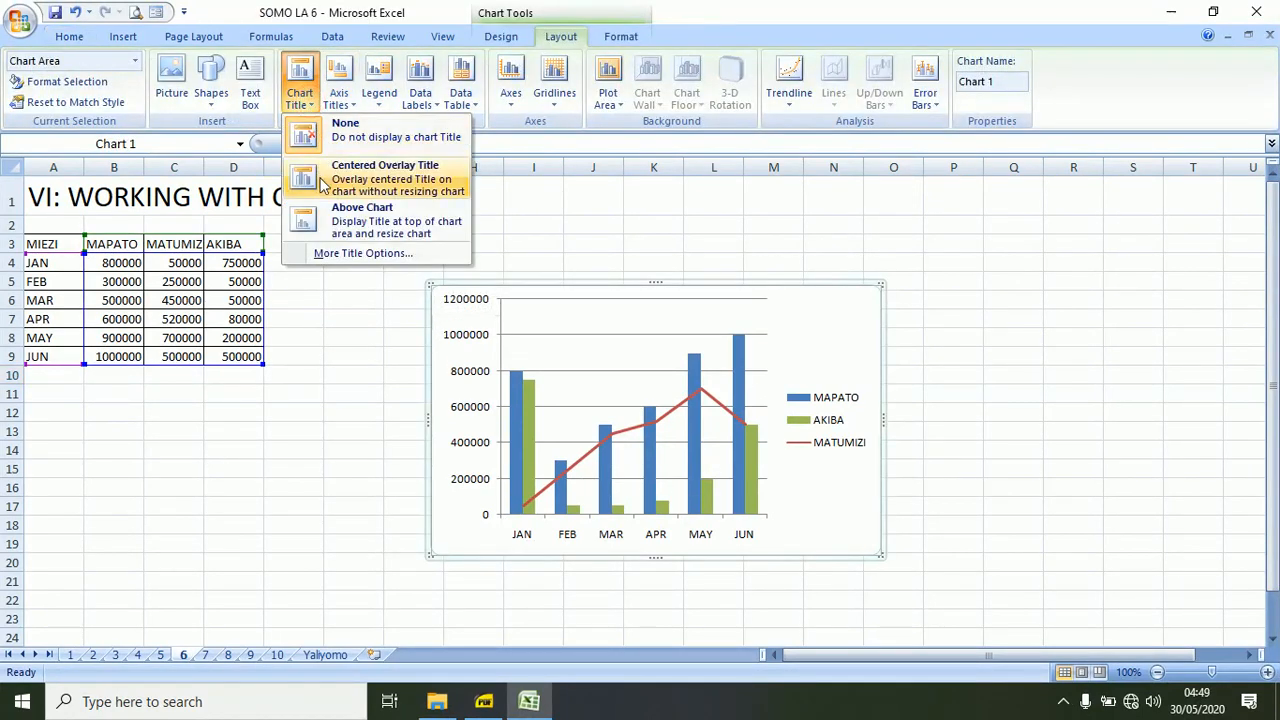
left_click(322, 178)
Add a primary horizontal axis title below the axis and a rotated primary vertical axis title to the chart.
left_click(350, 106)
mouse_move(357, 124)
left_click(592, 174)
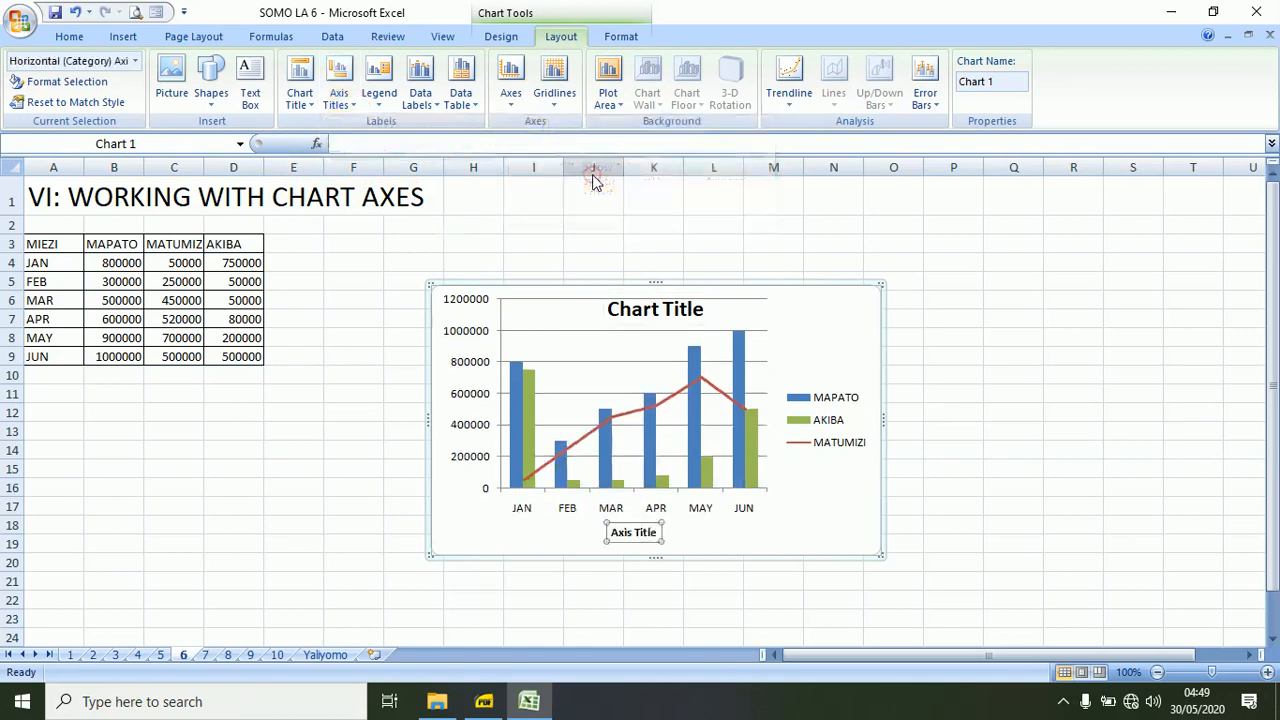
left_click(345, 104)
mouse_move(432, 150)
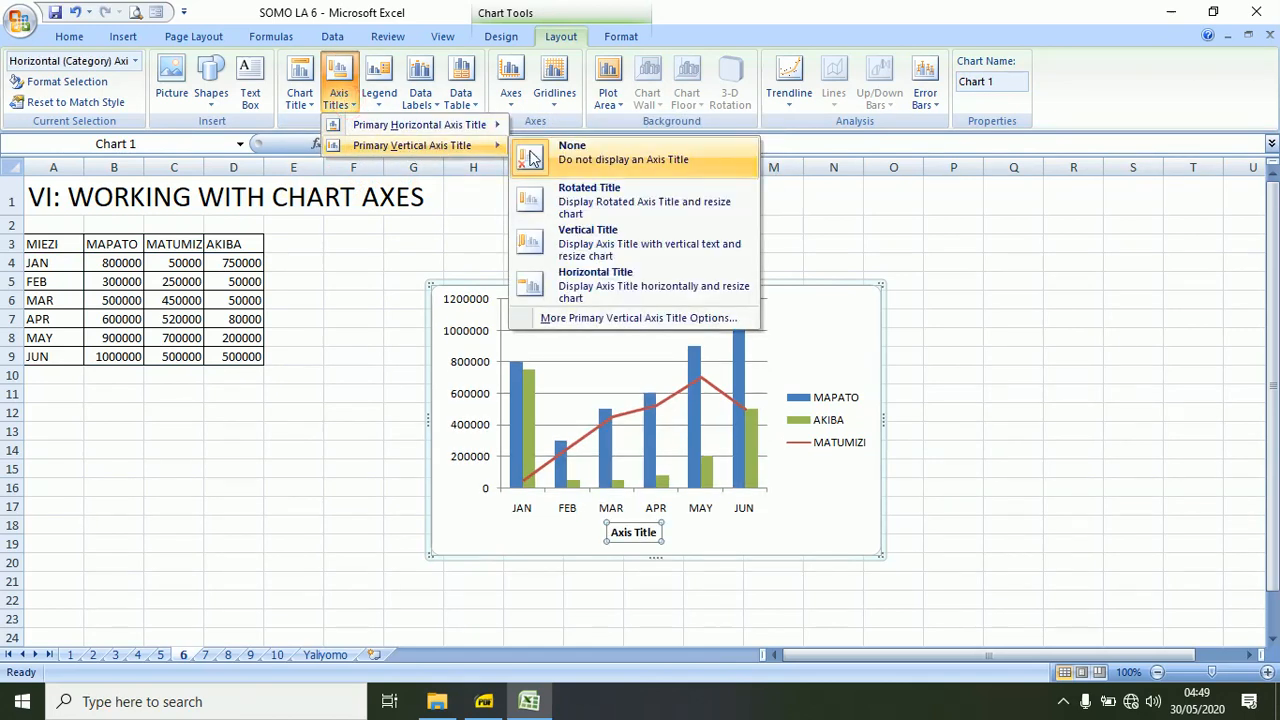
left_click(575, 200)
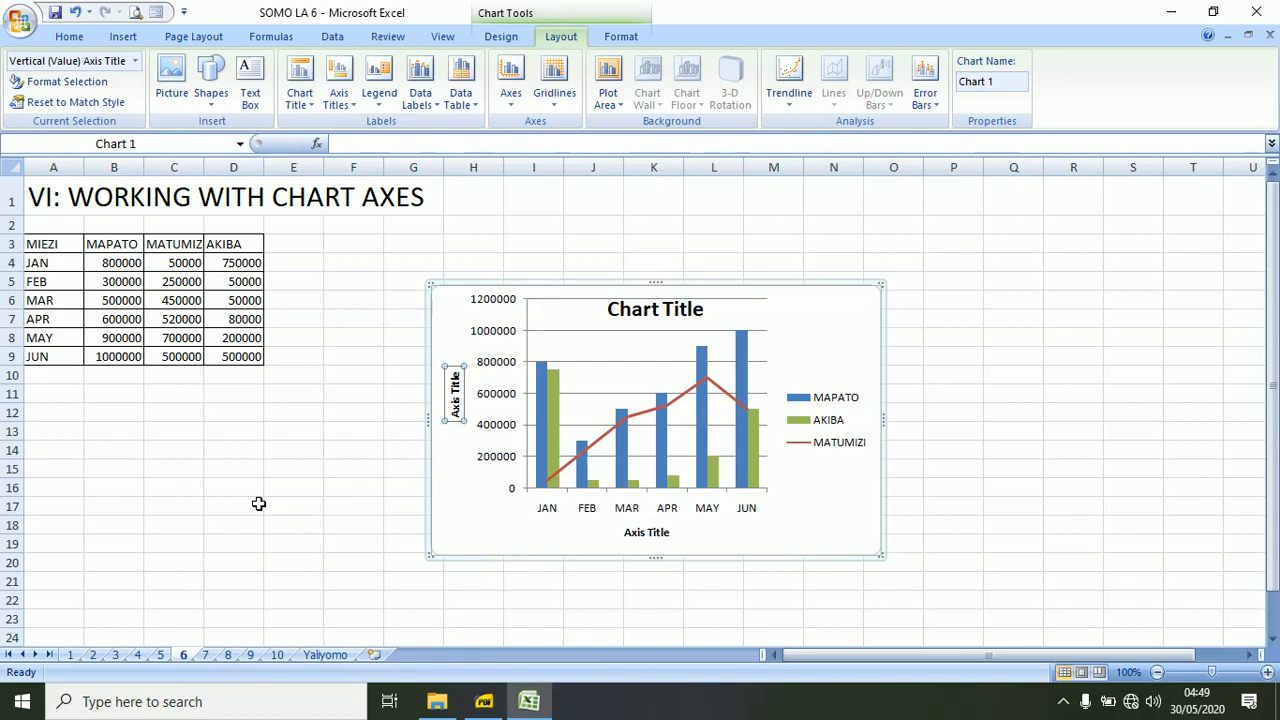
left_click(458, 340)
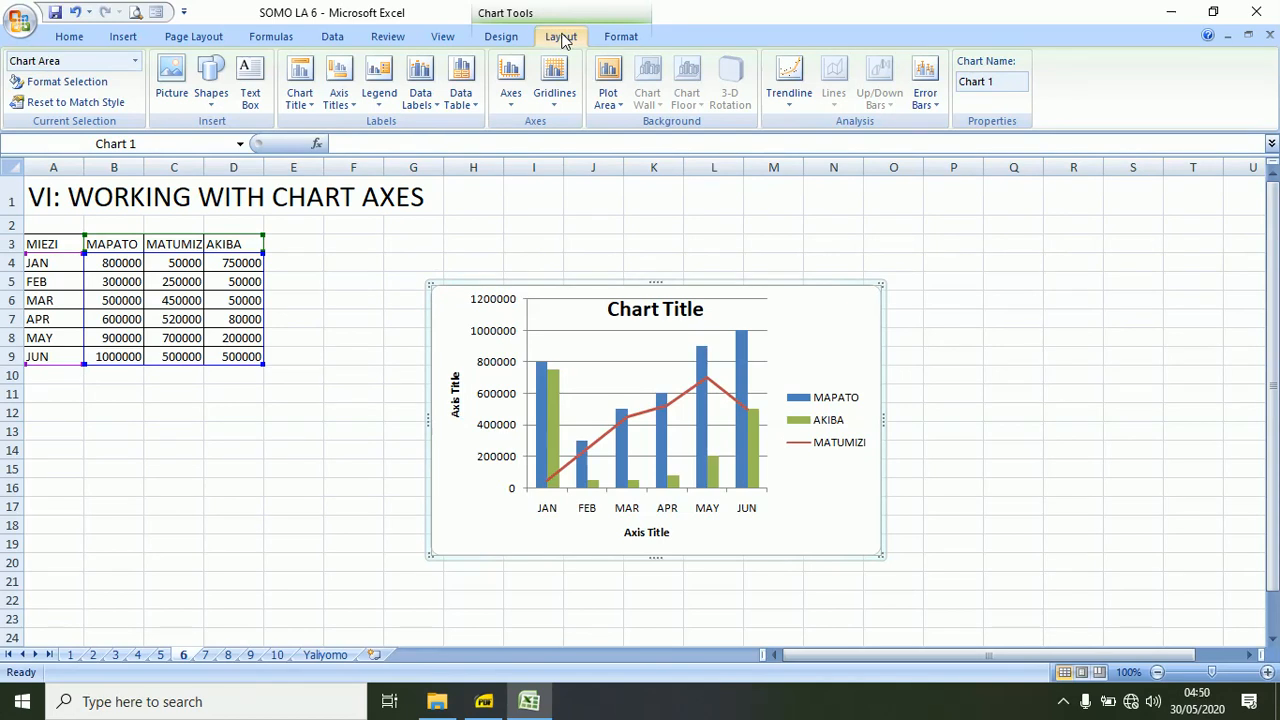
left_click_drag(293, 530, 398, 536)
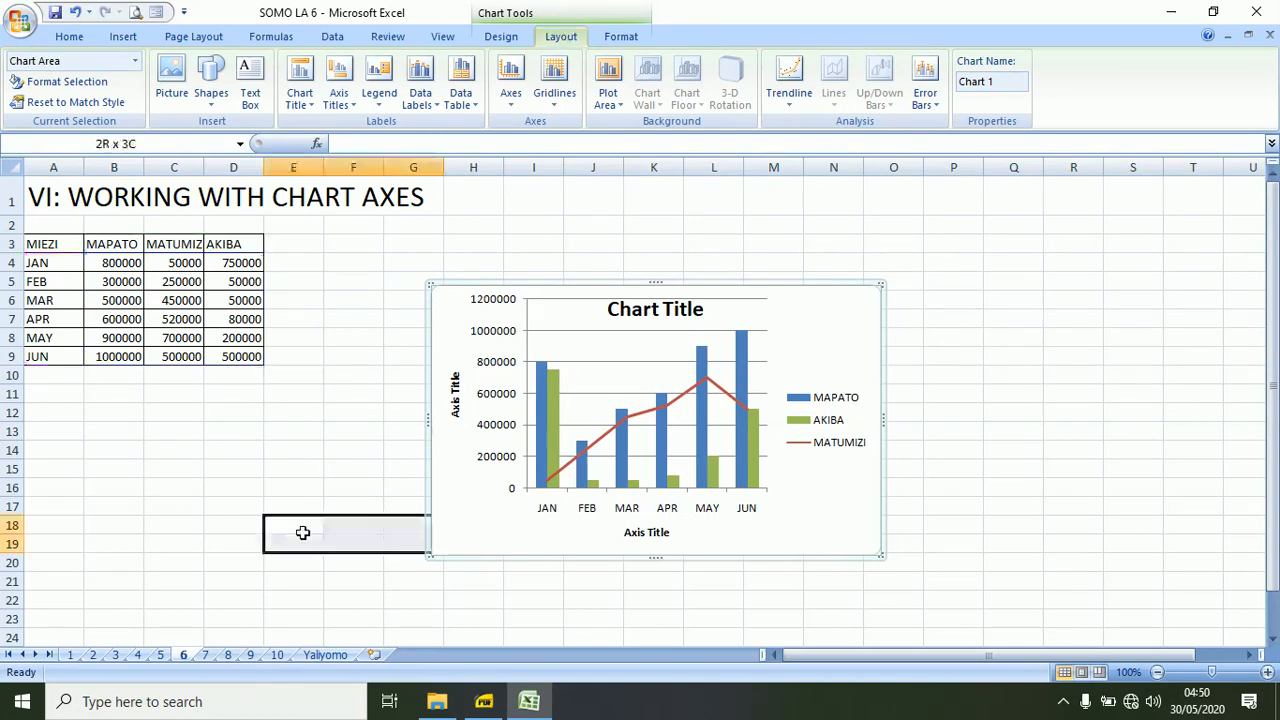
left_click(433, 288)
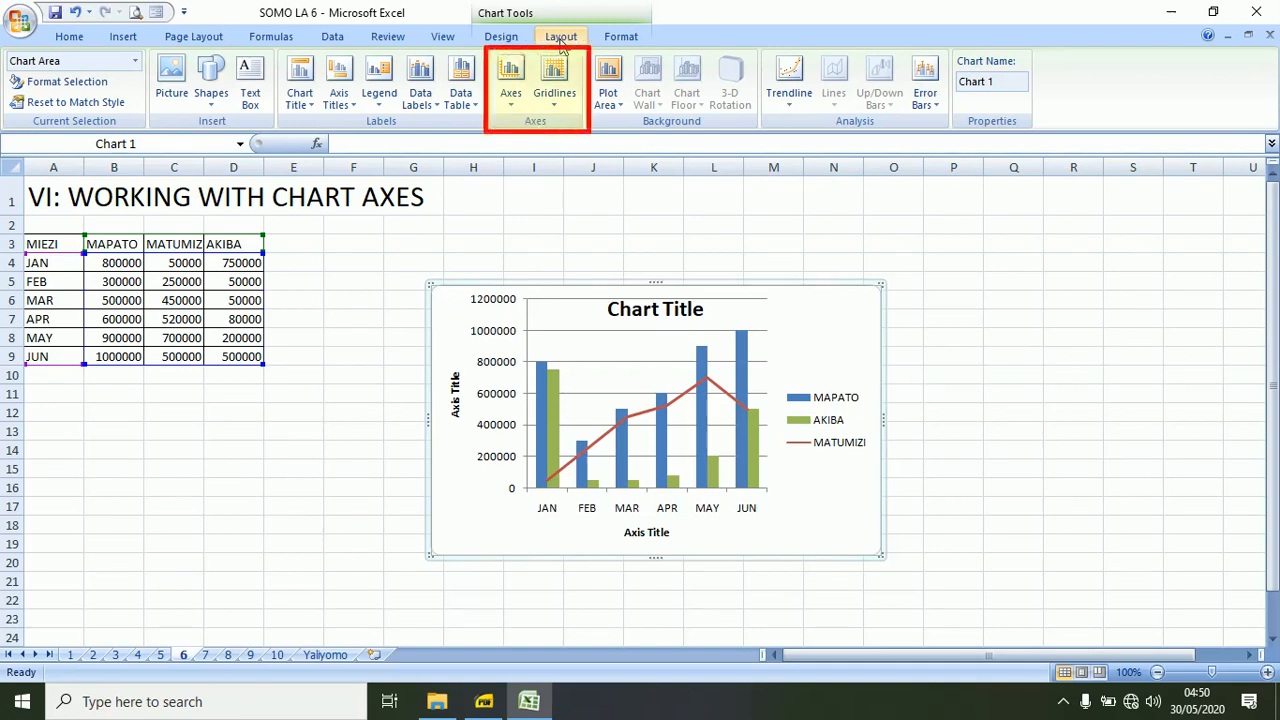
Try the horizontal axis without labeling and in right-to-left order, and restore the left-to-right axis.
left_click(512, 100)
mouse_move(590, 128)
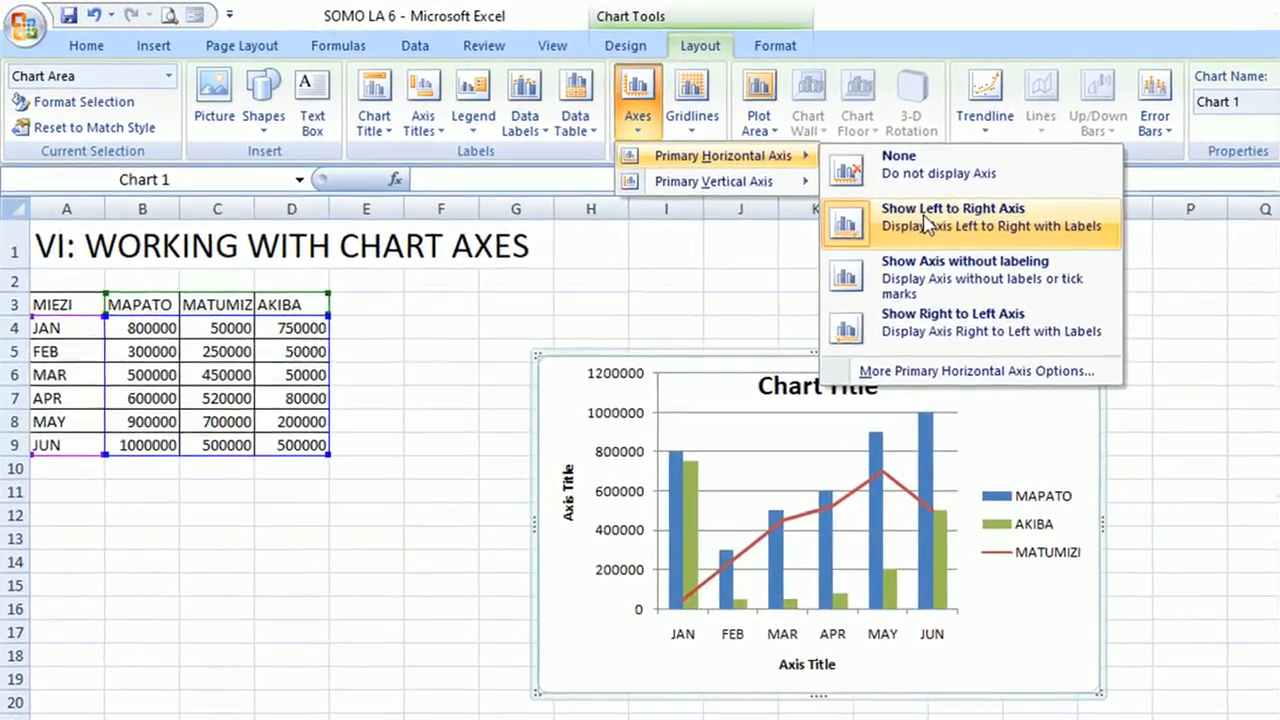
left_click(851, 283)
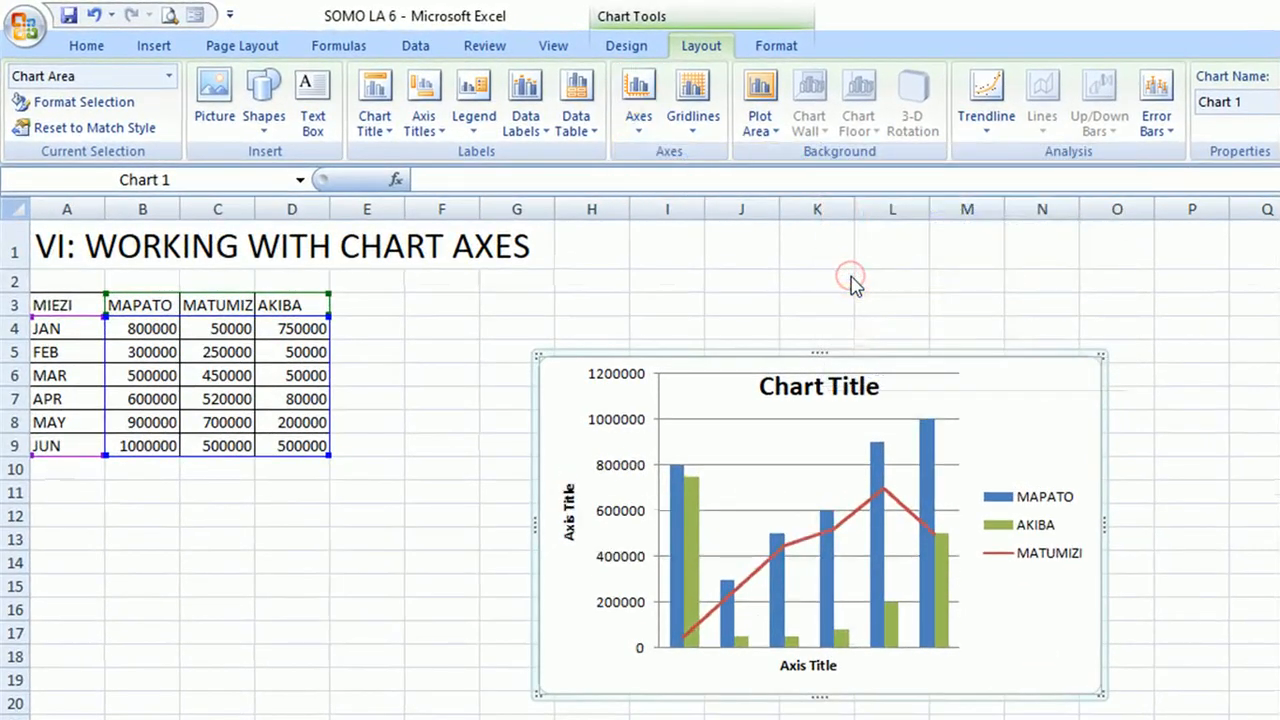
left_click(637, 120)
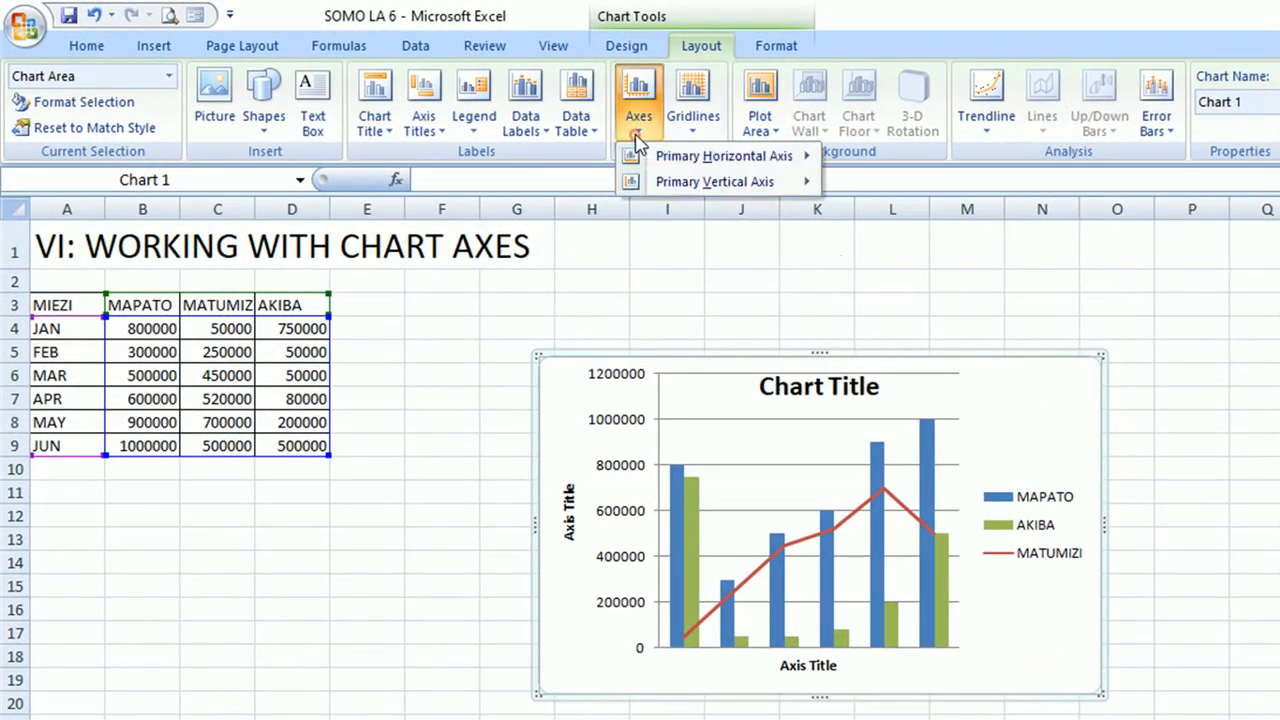
mouse_move(722, 160)
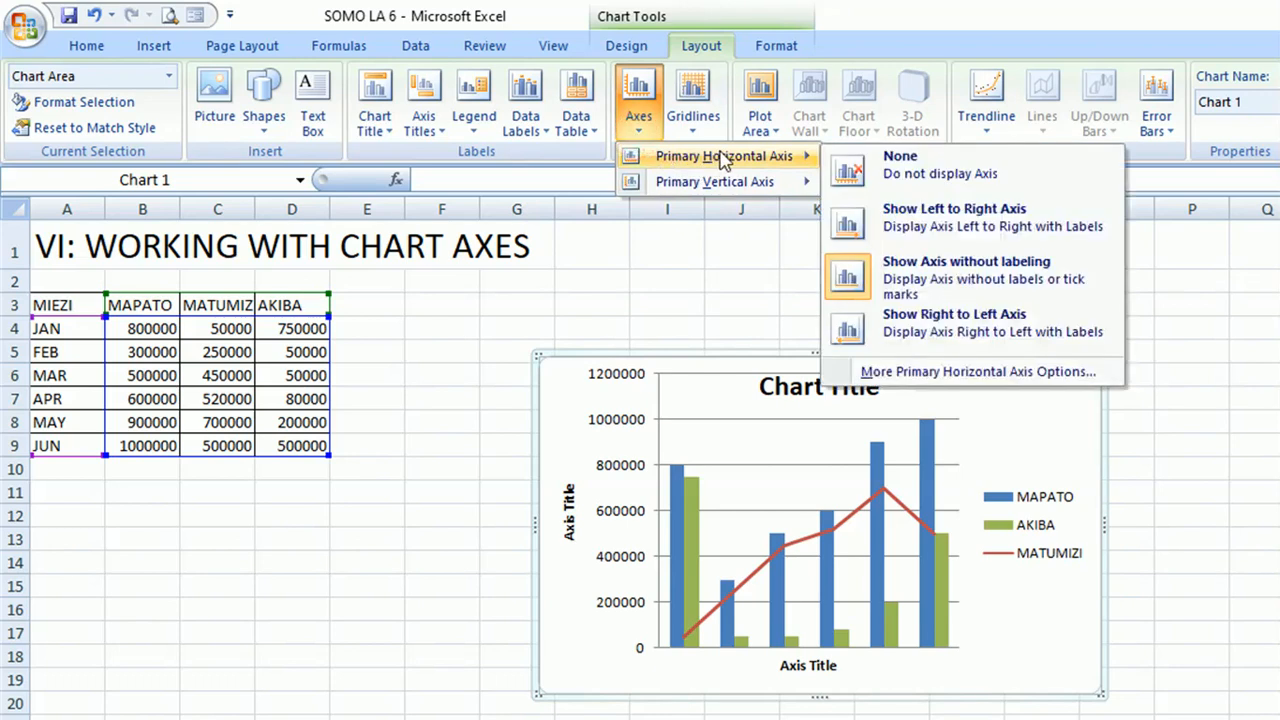
left_click(938, 330)
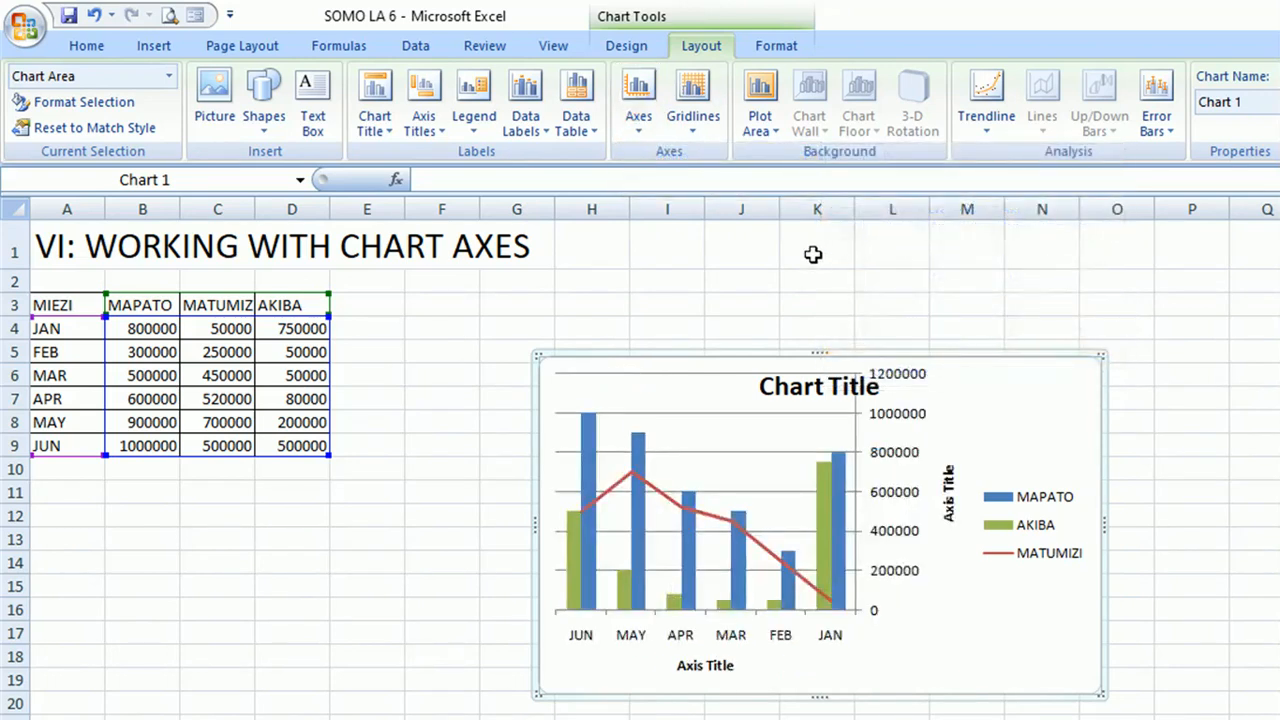
left_click(652, 130)
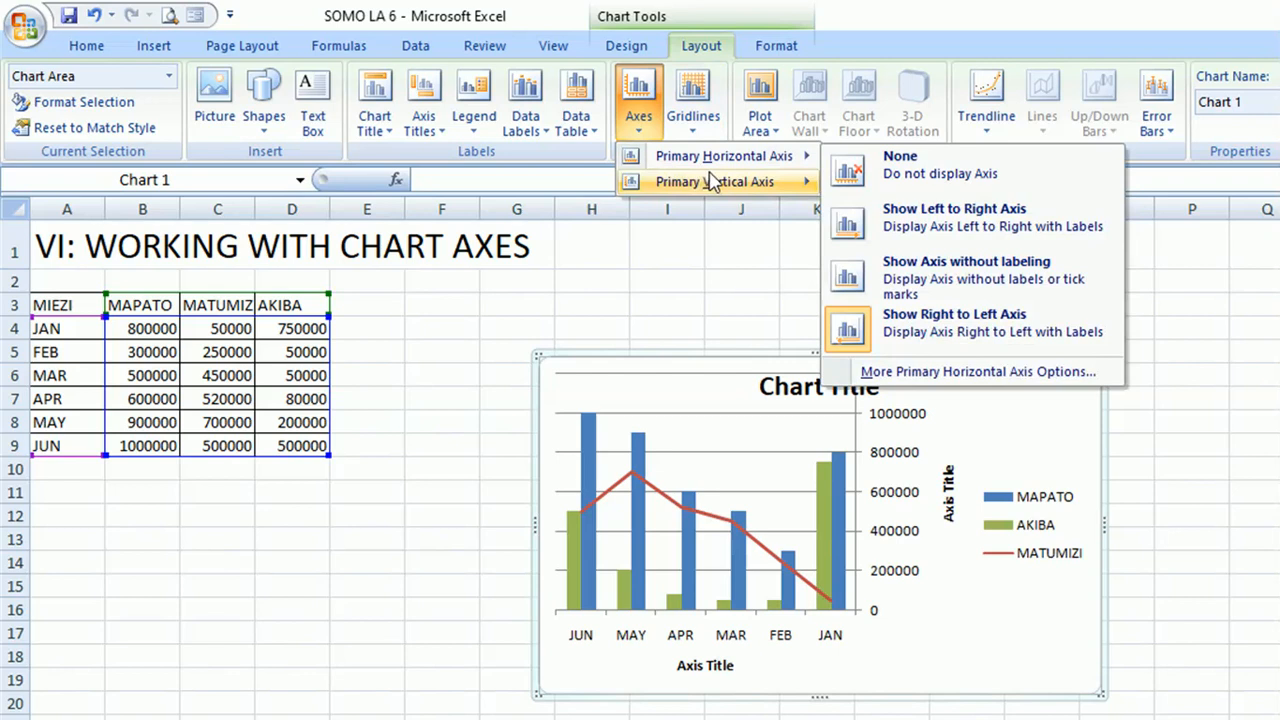
mouse_move(715, 182)
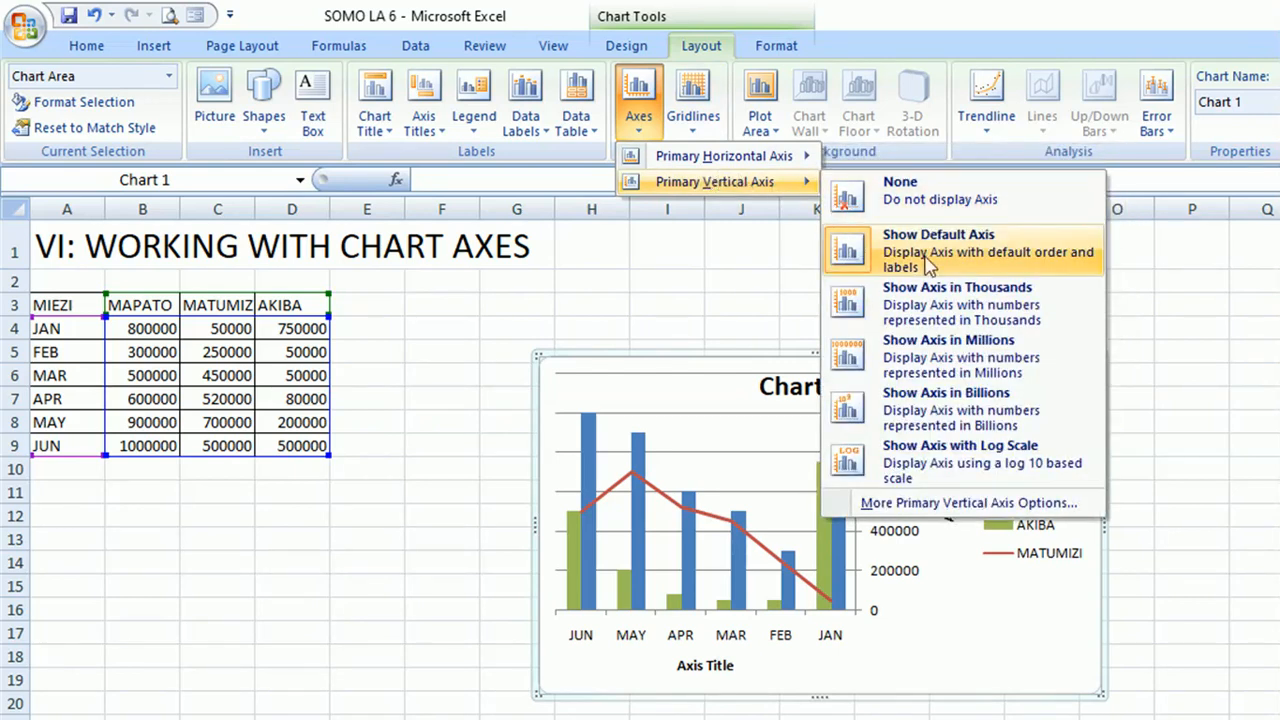
mouse_move(780, 158)
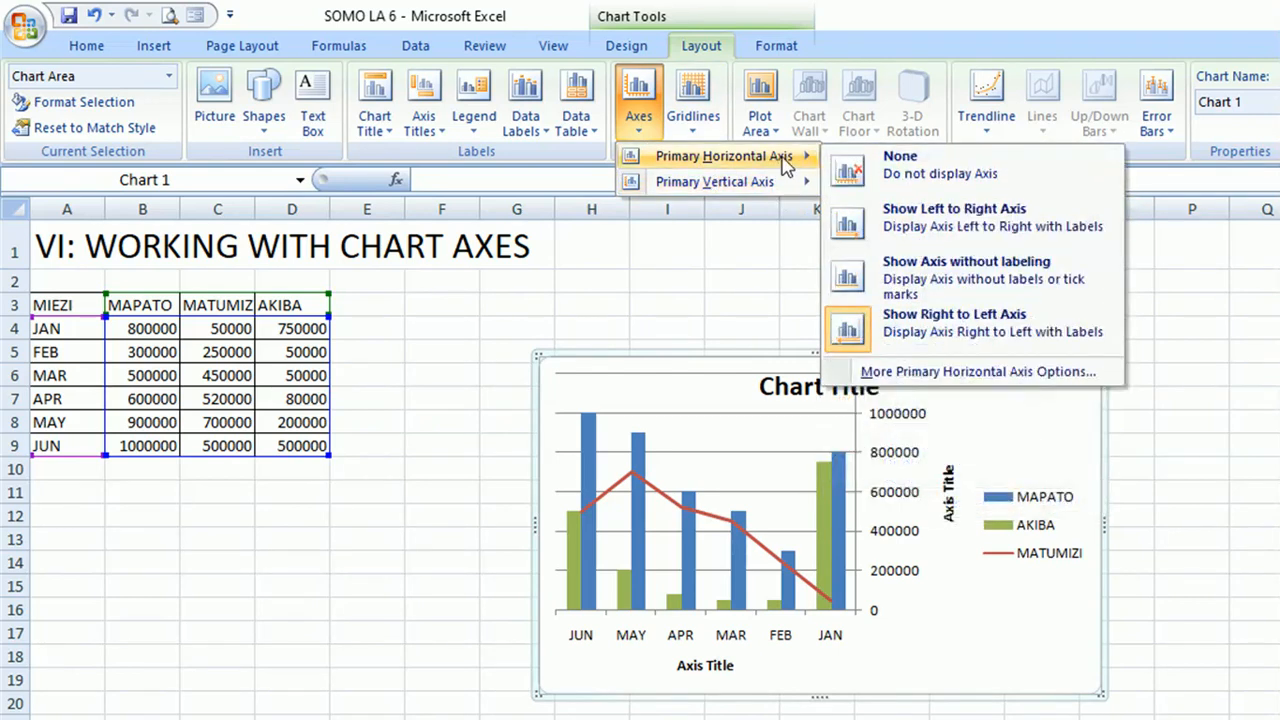
left_click(866, 214)
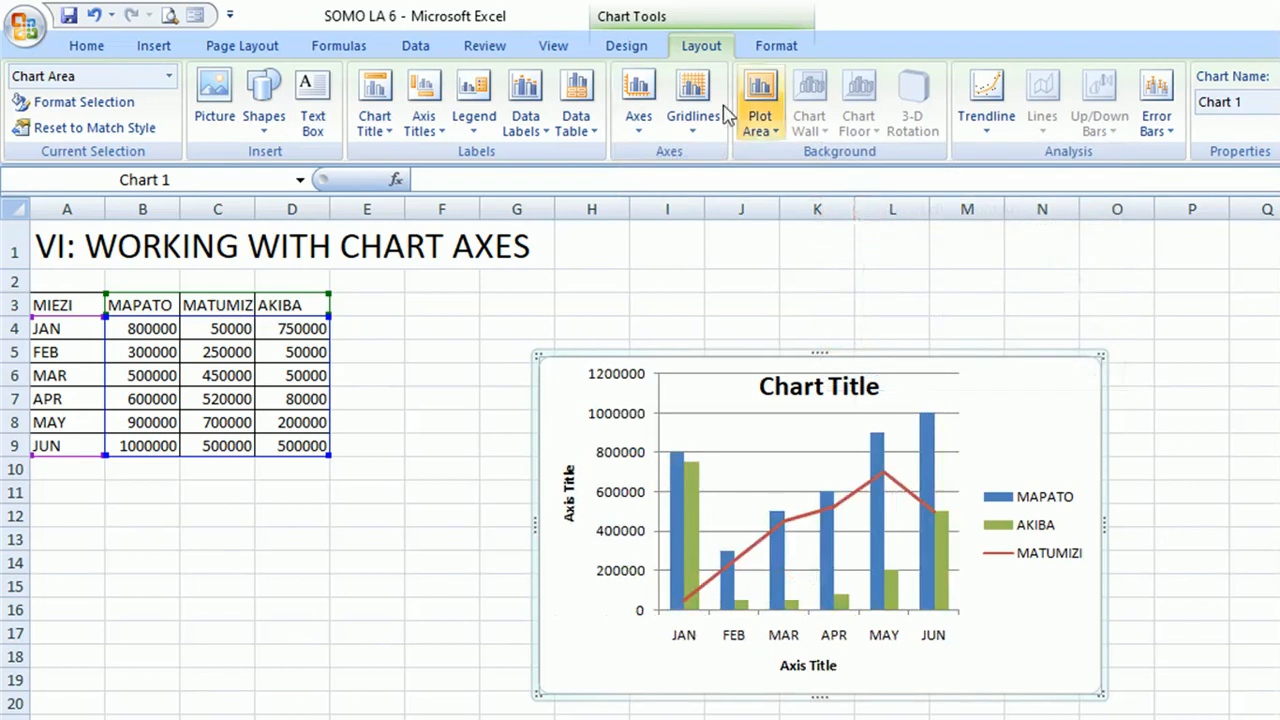
Try showing the primary vertical axis in thousands and return it to the default axis.
left_click(640, 108)
mouse_move(725, 158)
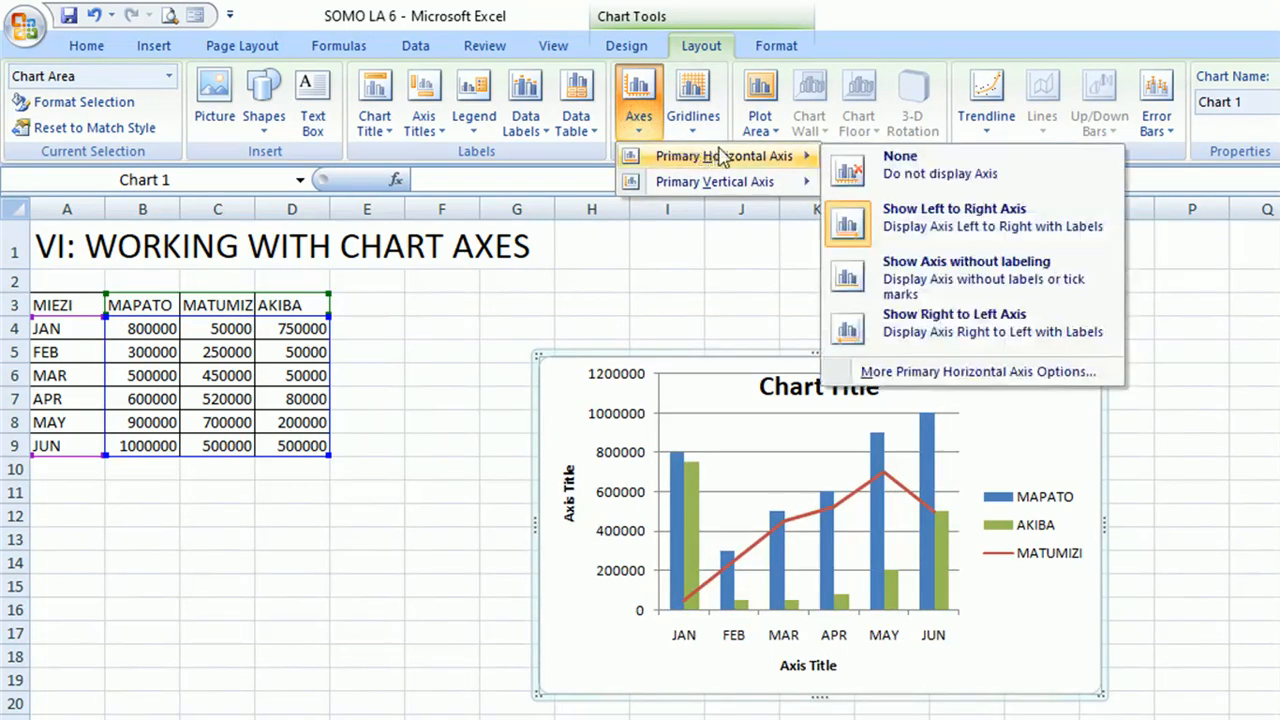
mouse_move(752, 182)
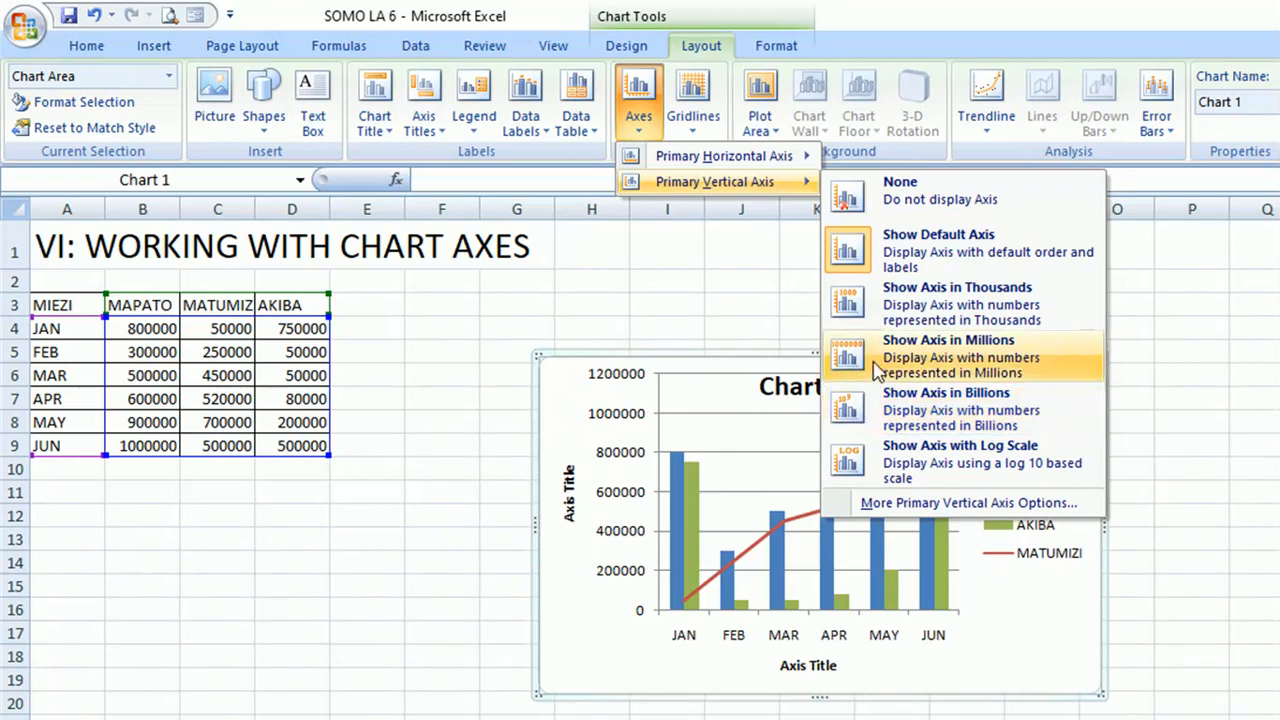
left_click(881, 311)
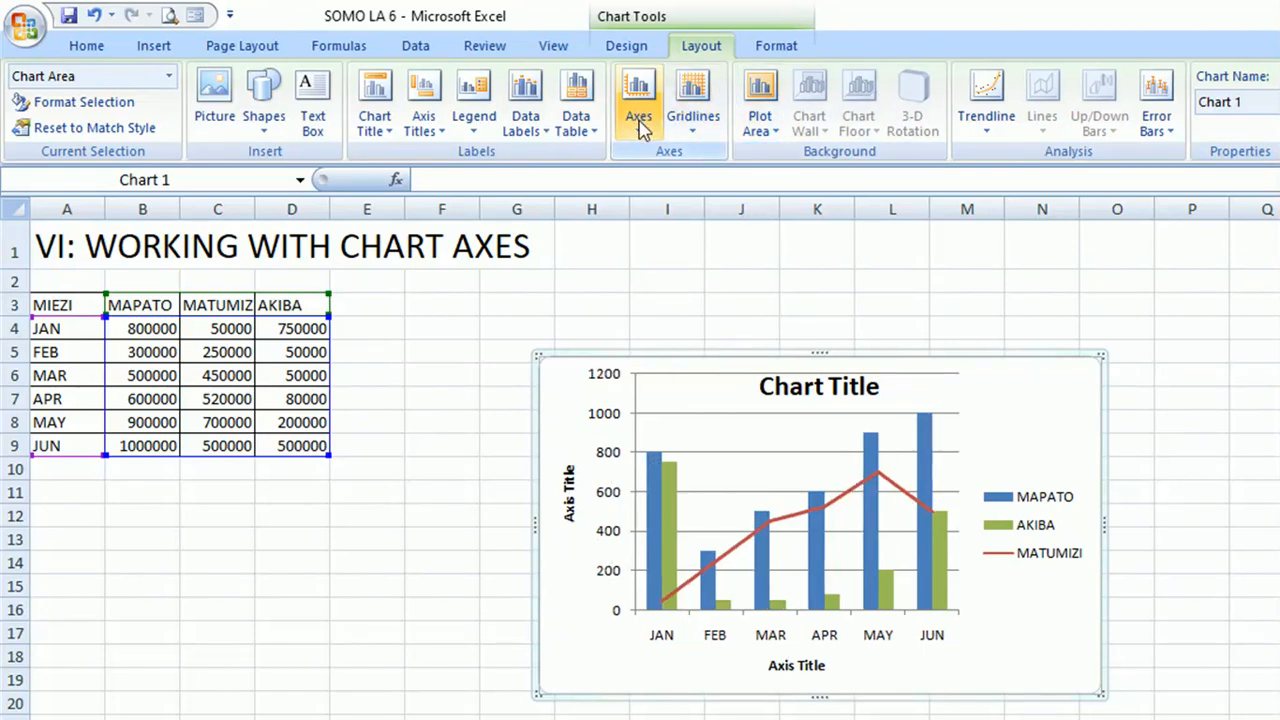
left_click(639, 115)
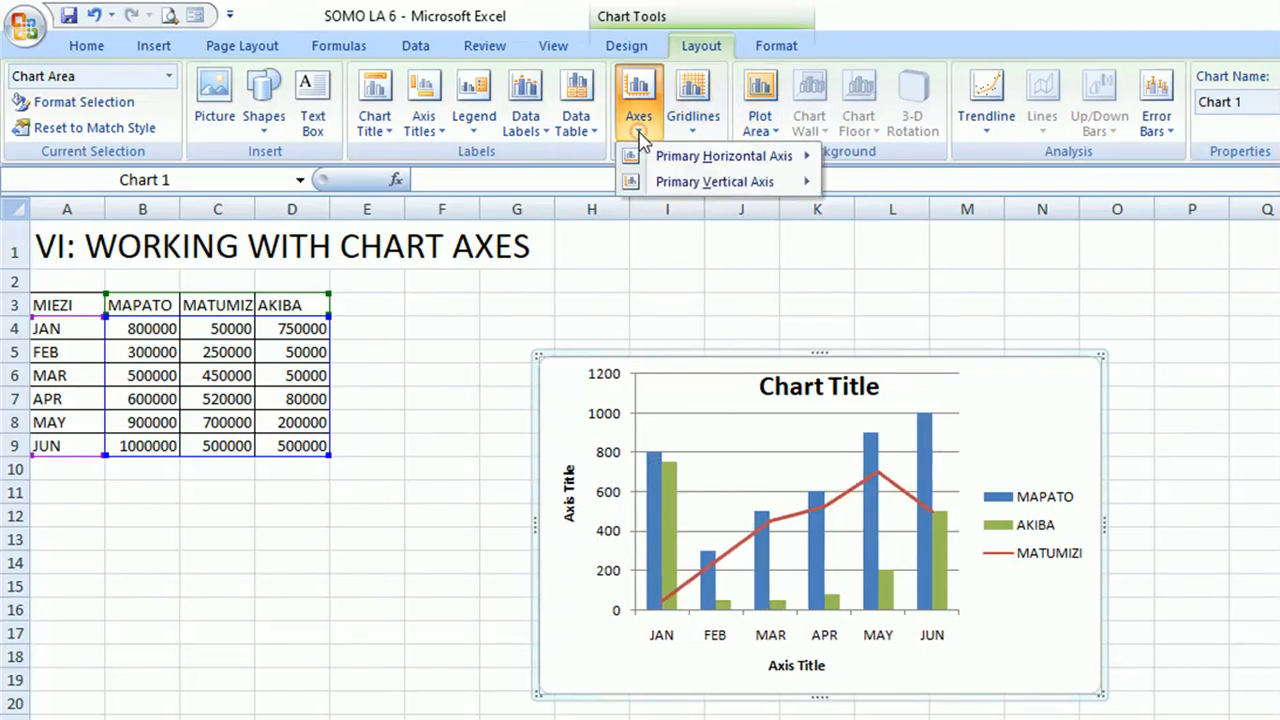
mouse_move(700, 182)
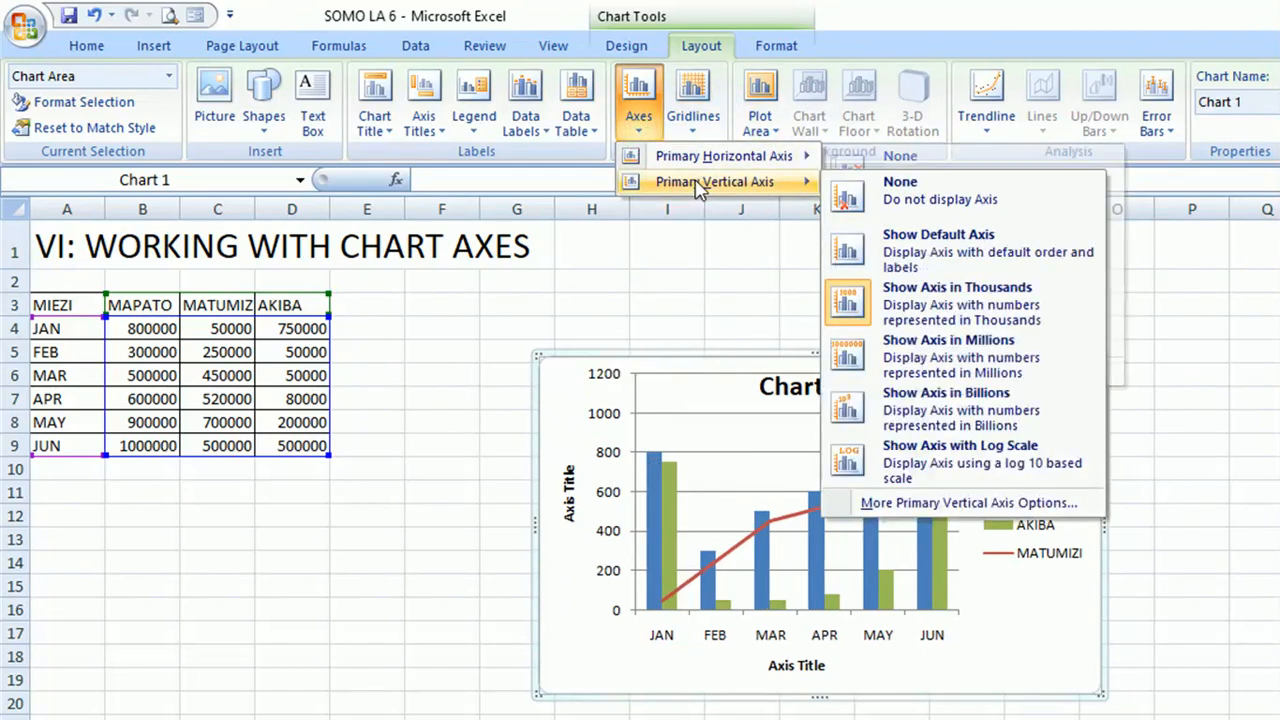
left_click(912, 257)
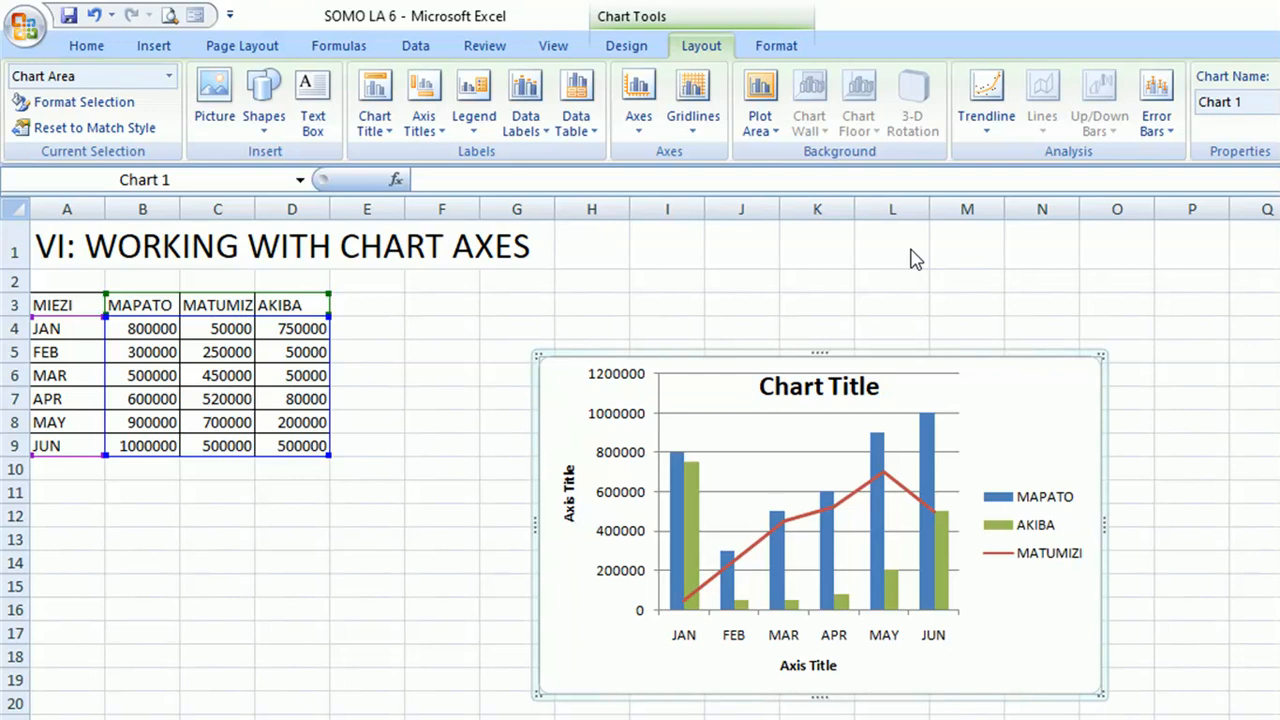
left_click(820, 666)
left_click(825, 665)
left_click(834, 664)
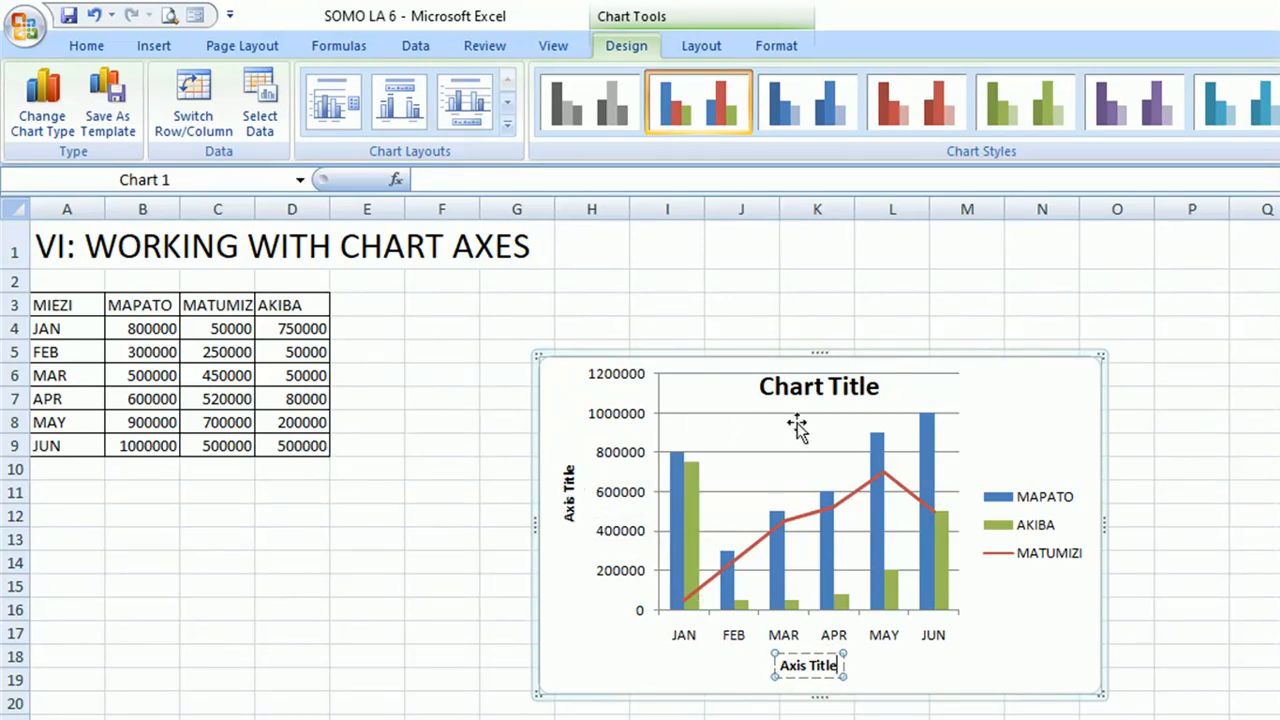
left_click(847, 382)
left_click(552, 360)
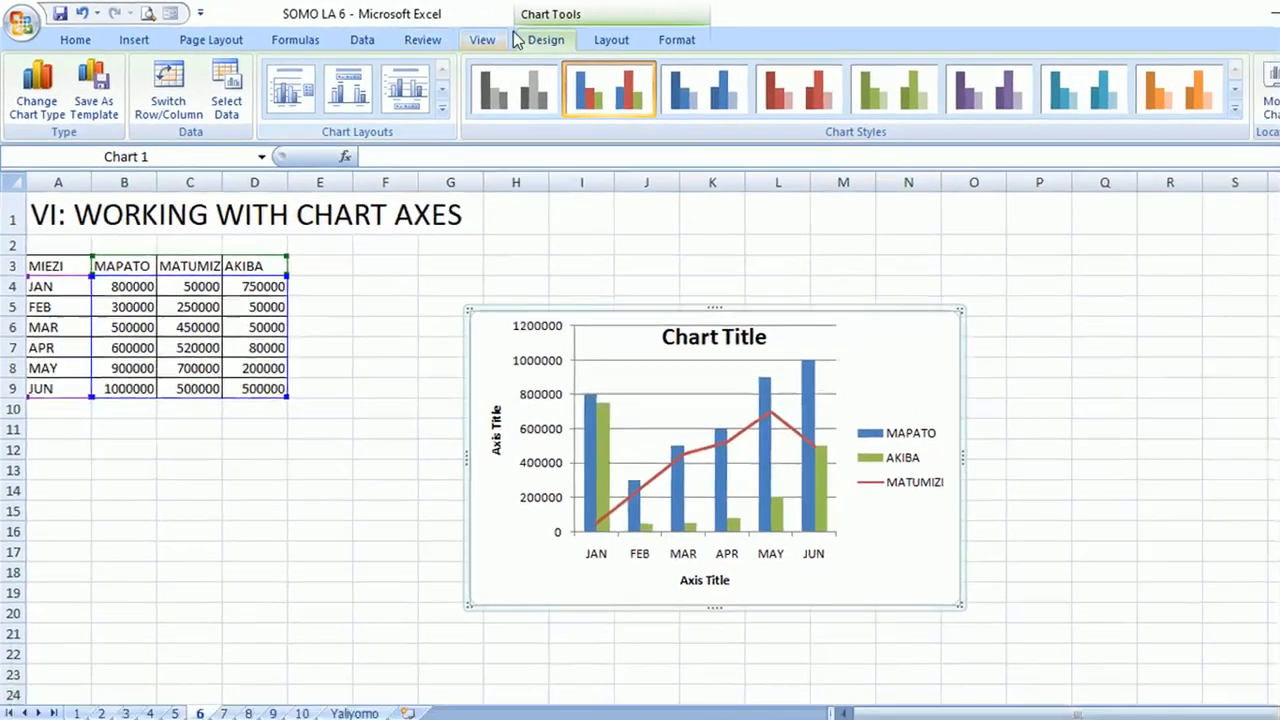
left_click(333, 483)
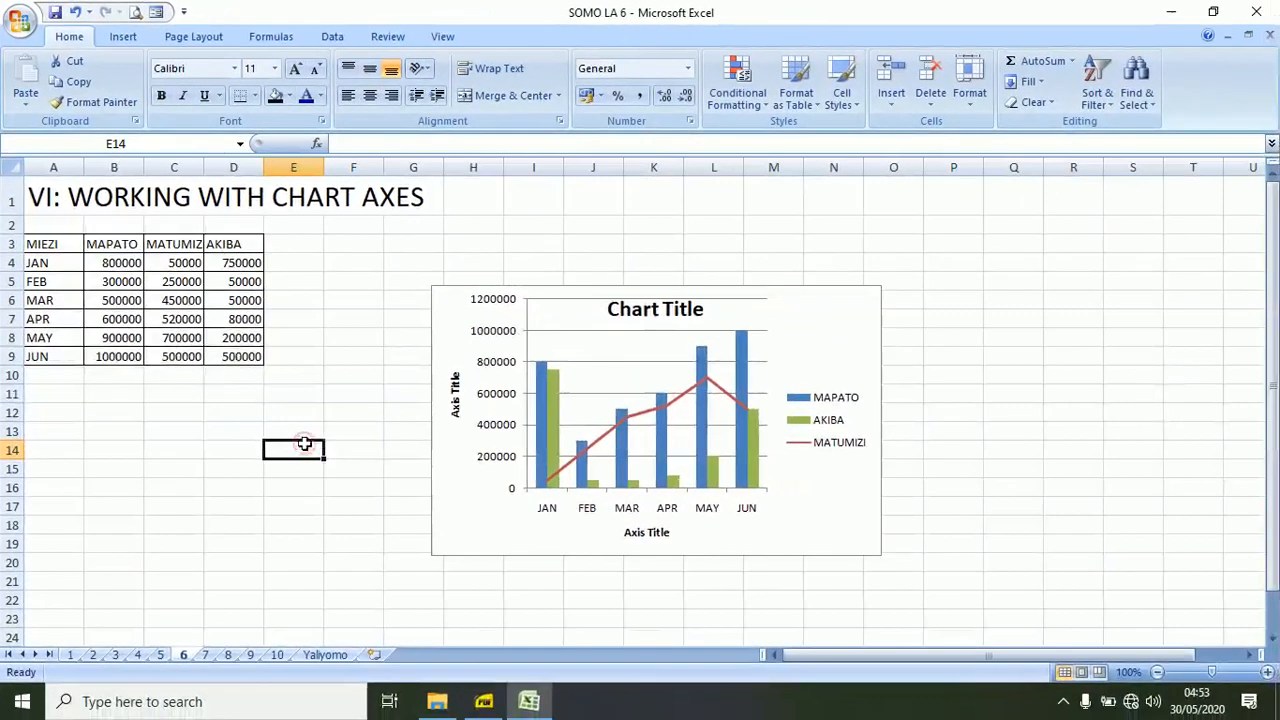
On sheet 7, delete both existing charts that lie on top of each other.
left_click(224, 713)
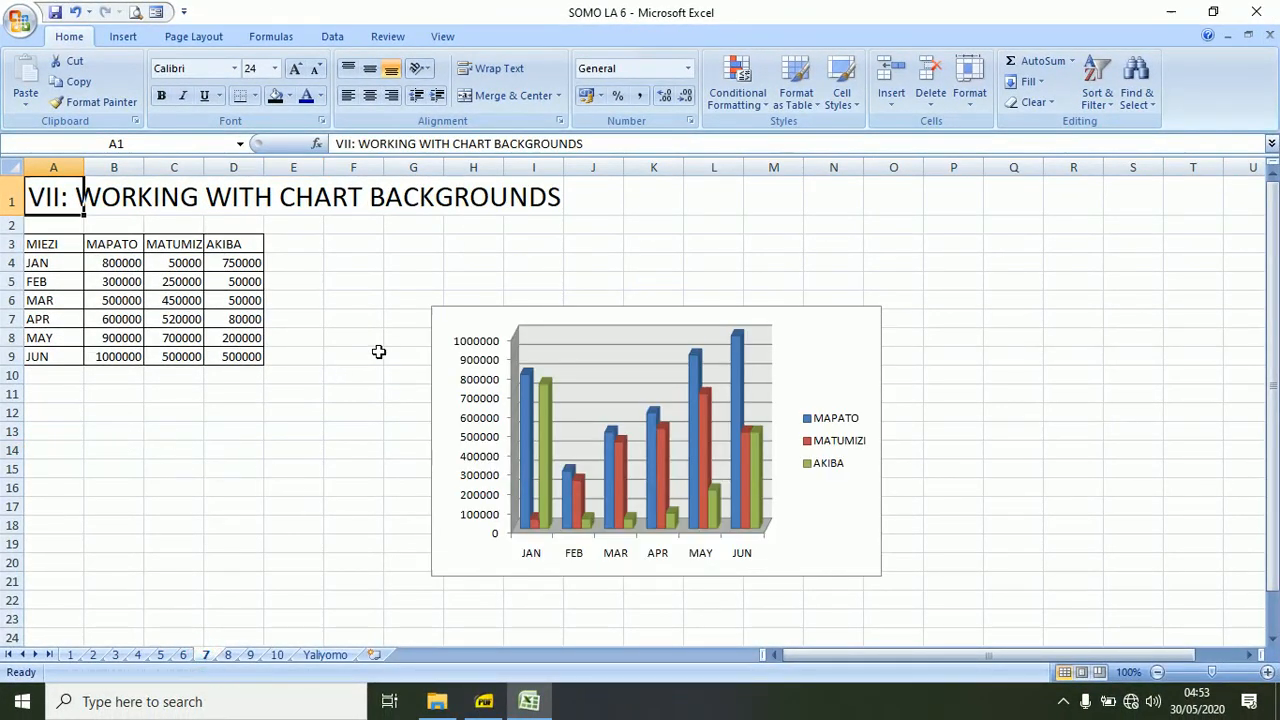
left_click(436, 308)
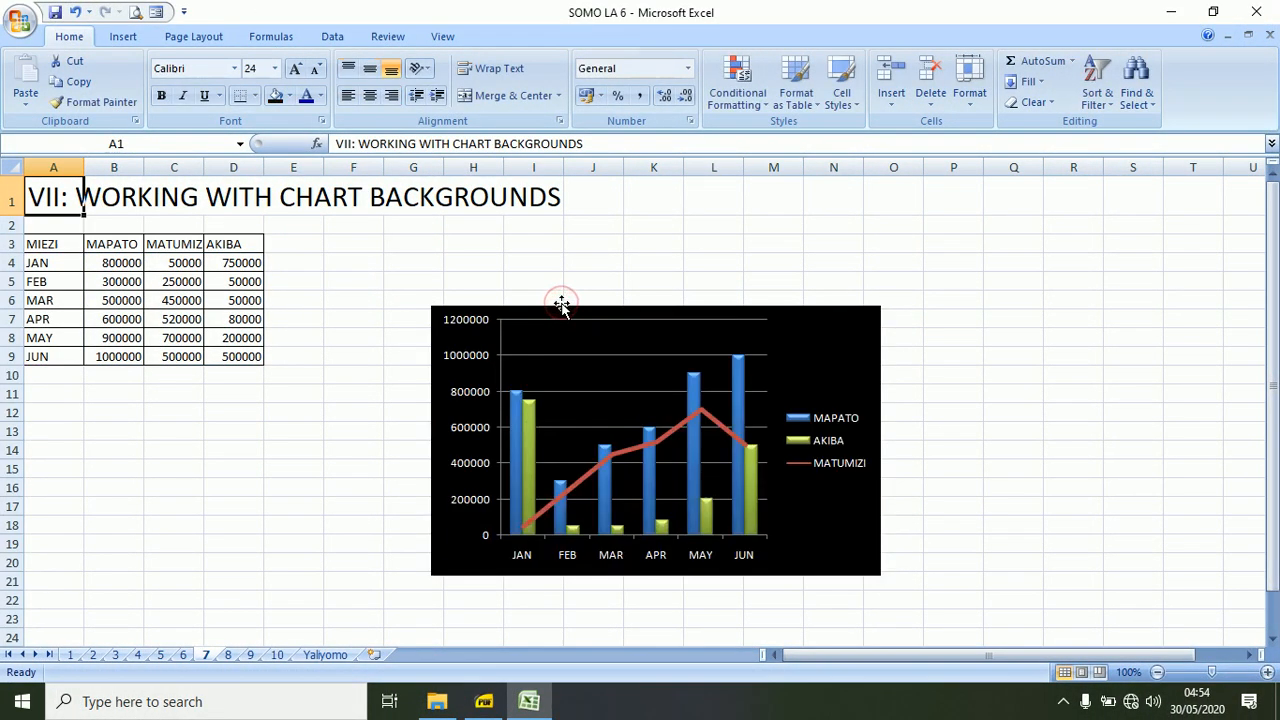
left_click(430, 301)
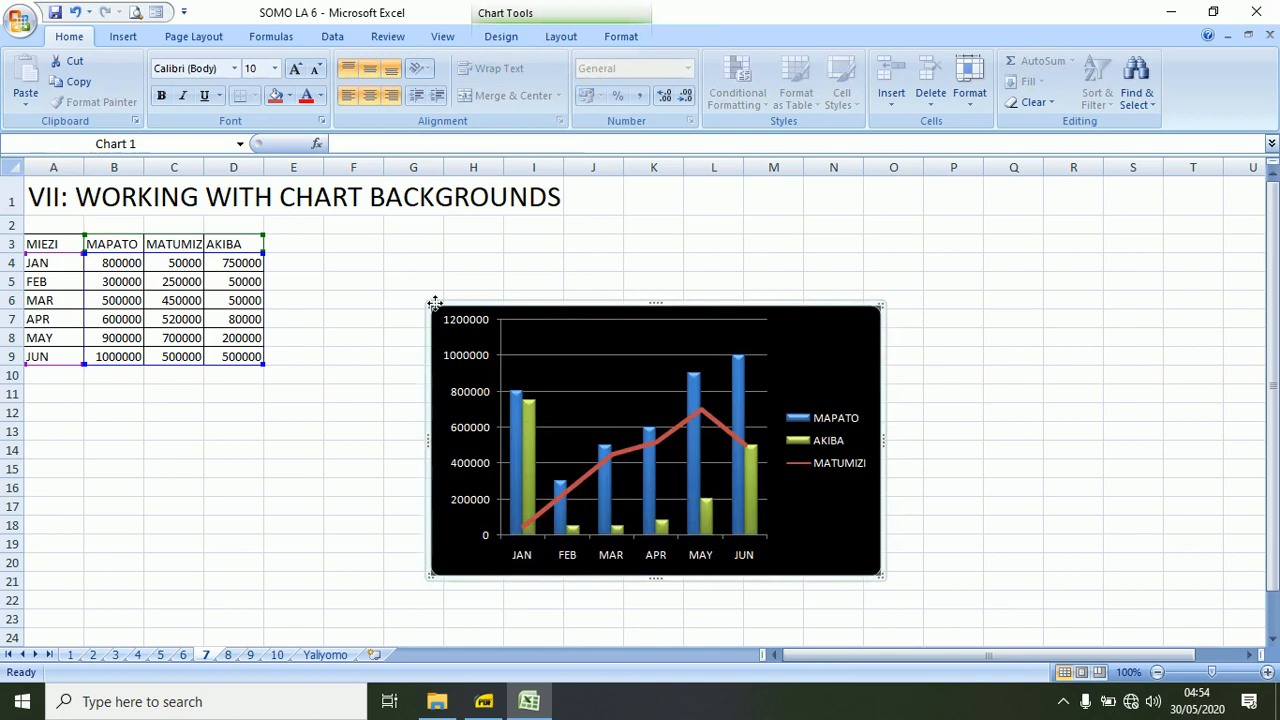
key("Delete")
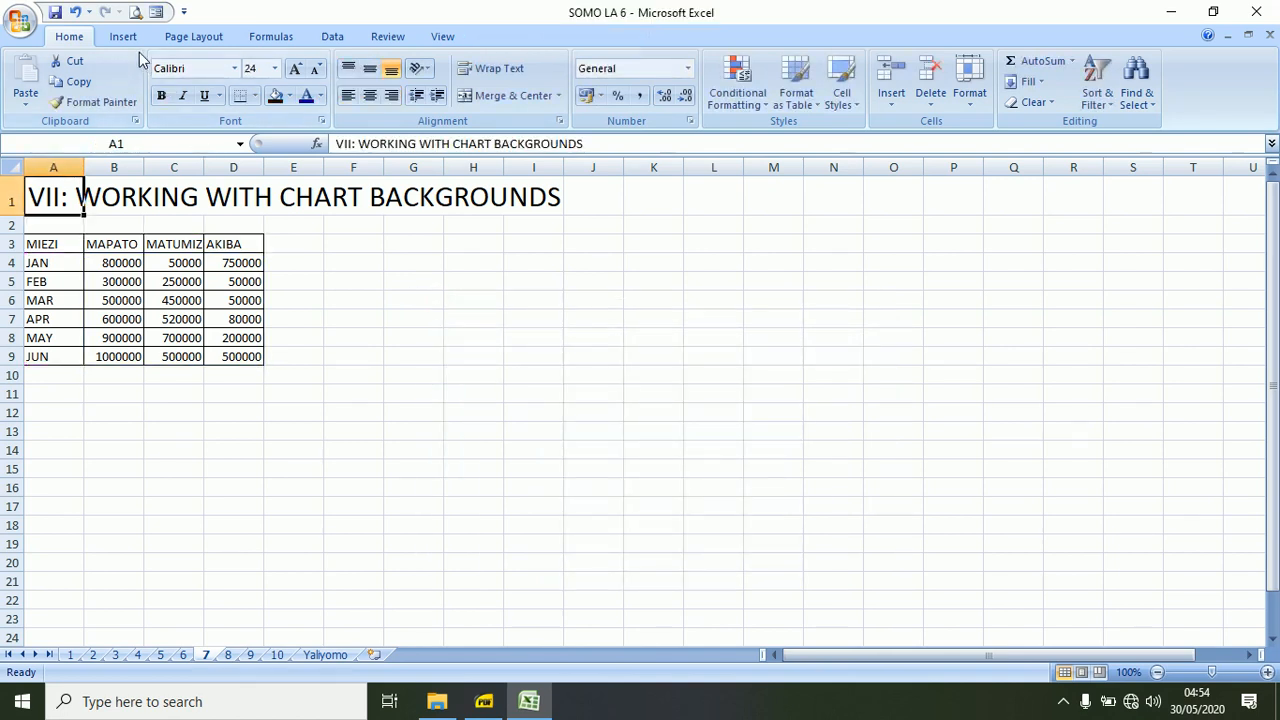
Insert a 3-D Clustered Column chart from A3:D9 and enlarge it to cover about G2:P22.
left_click(58, 243)
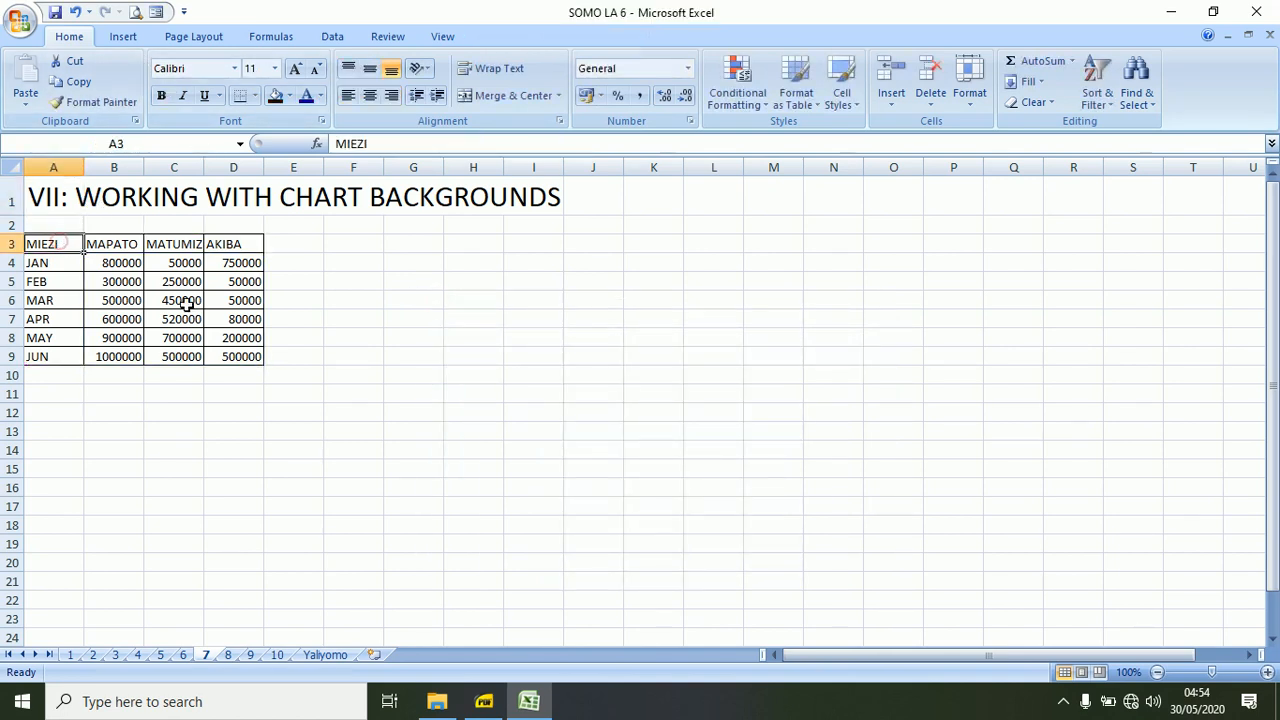
left_click(240, 356, "shift")
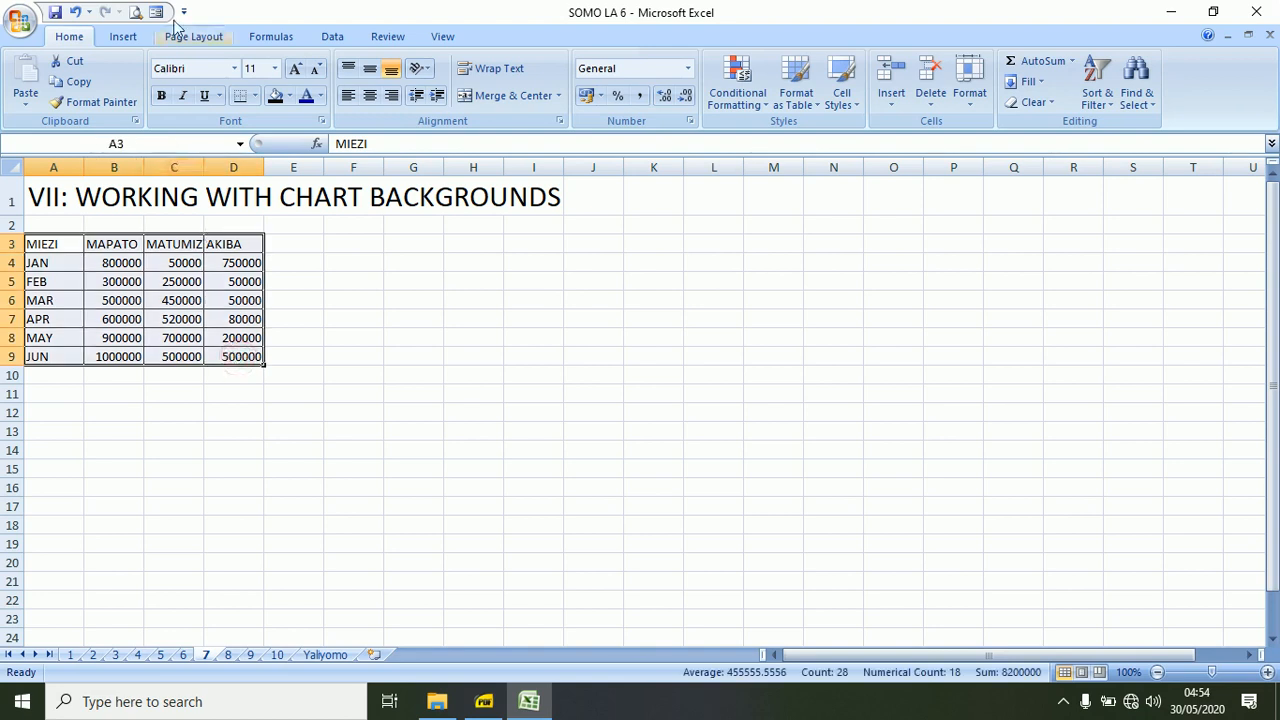
left_click(130, 38)
left_click(309, 78)
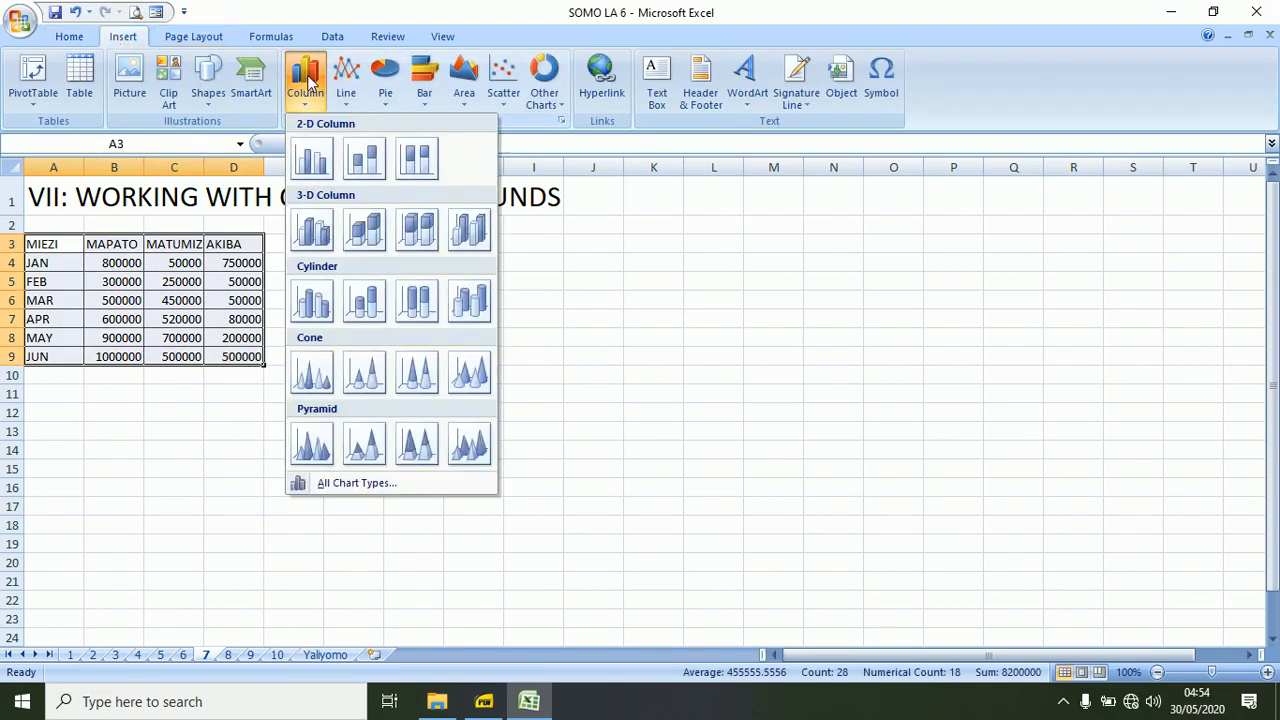
left_click(314, 236)
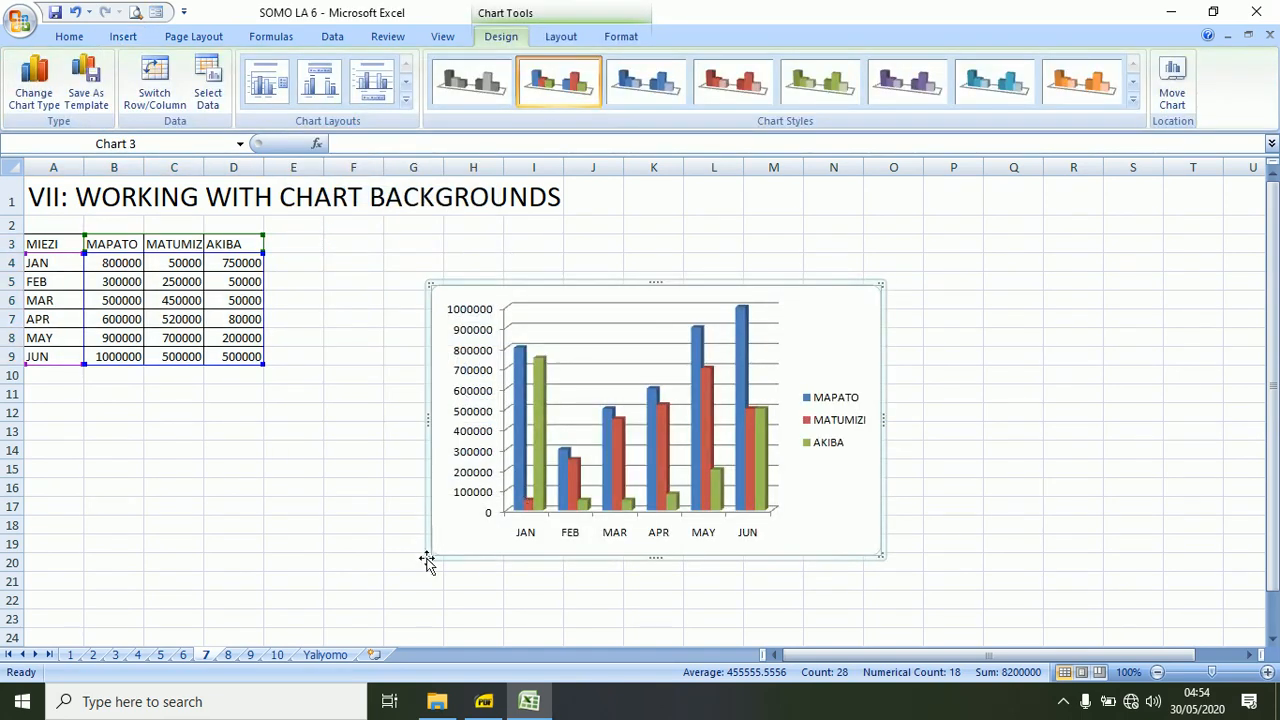
left_click_drag(880, 286, 950, 211)
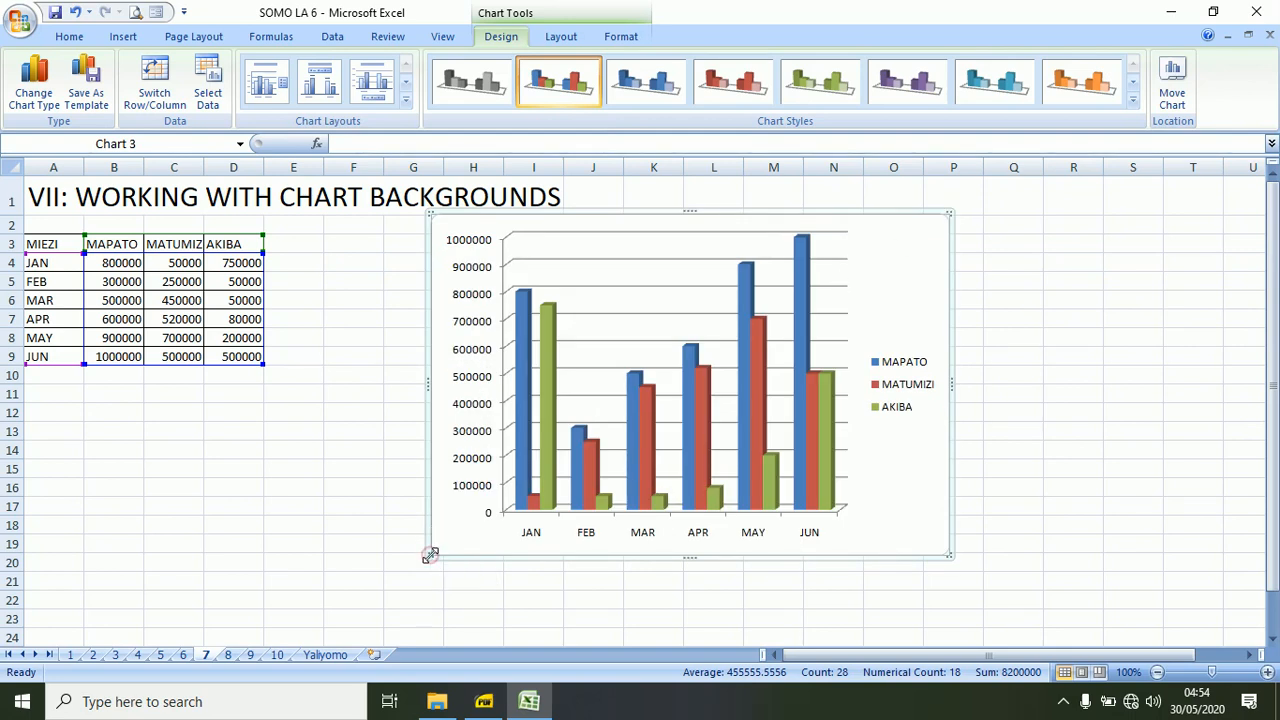
left_click_drag(430, 556, 383, 609)
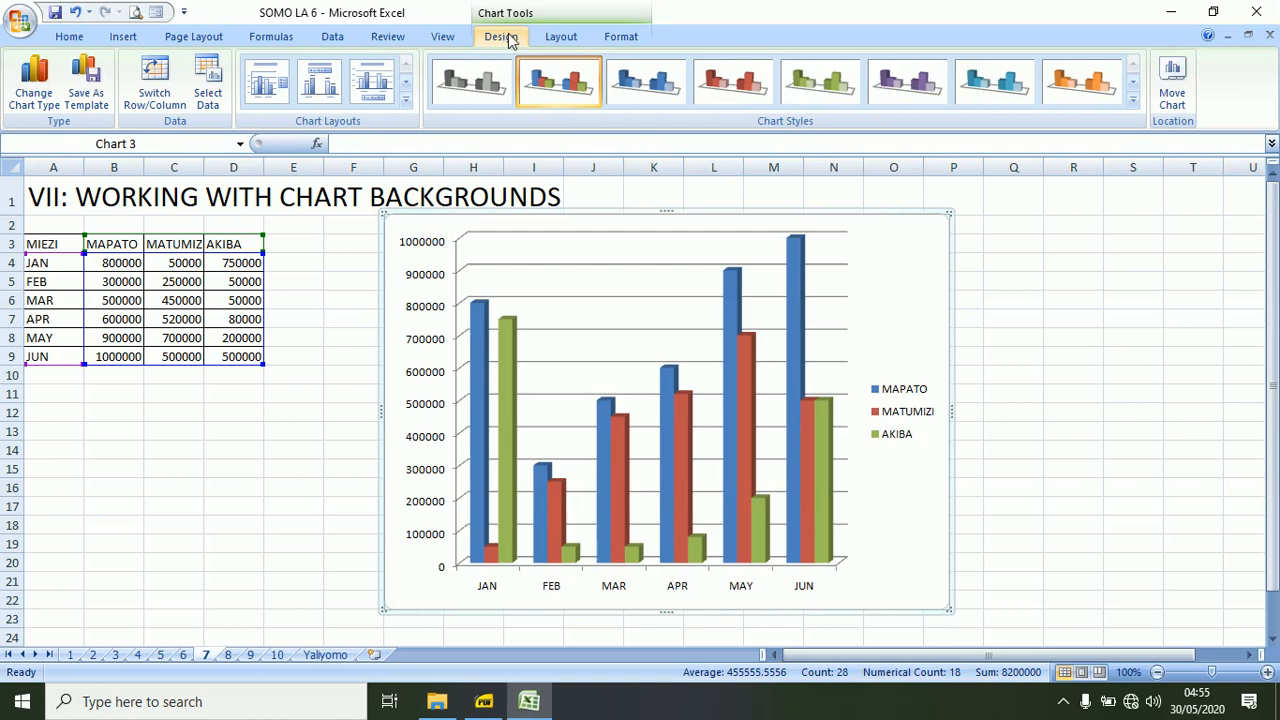
Give the chart walls a solid light olive green fill with 68% transparency.
left_click(562, 38)
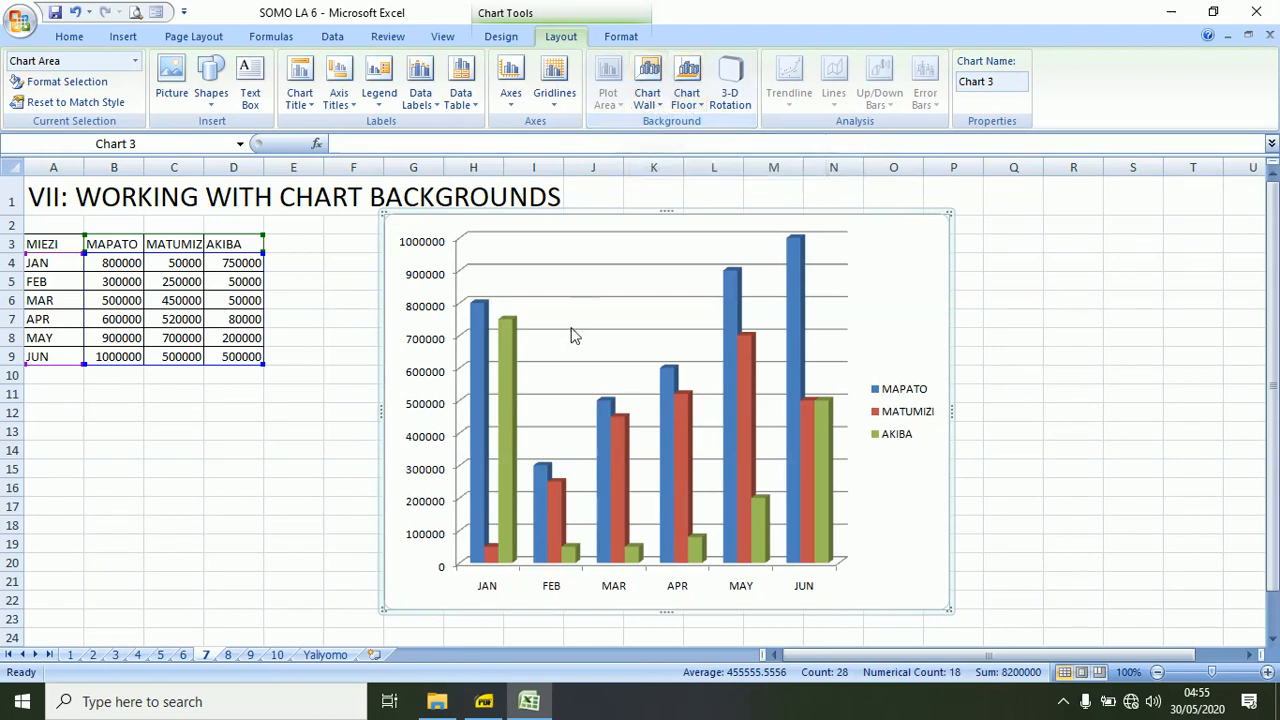
left_click(656, 100)
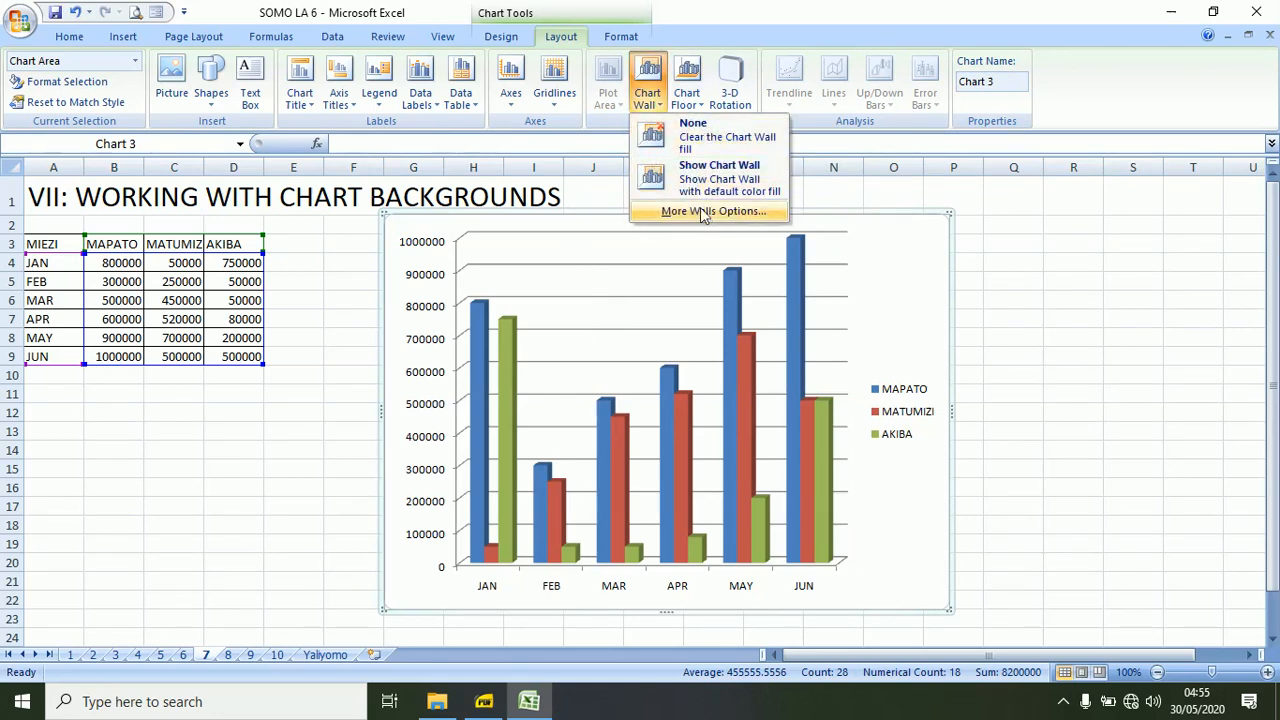
left_click(704, 212)
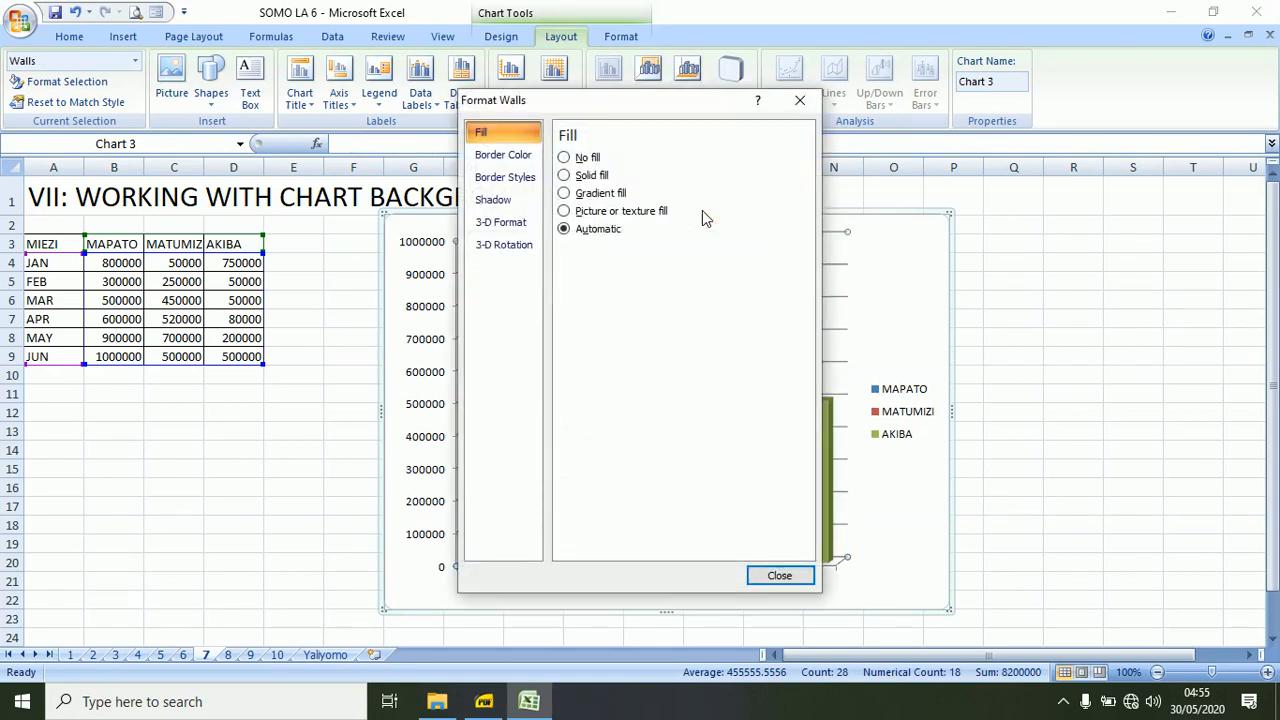
left_click(564, 175)
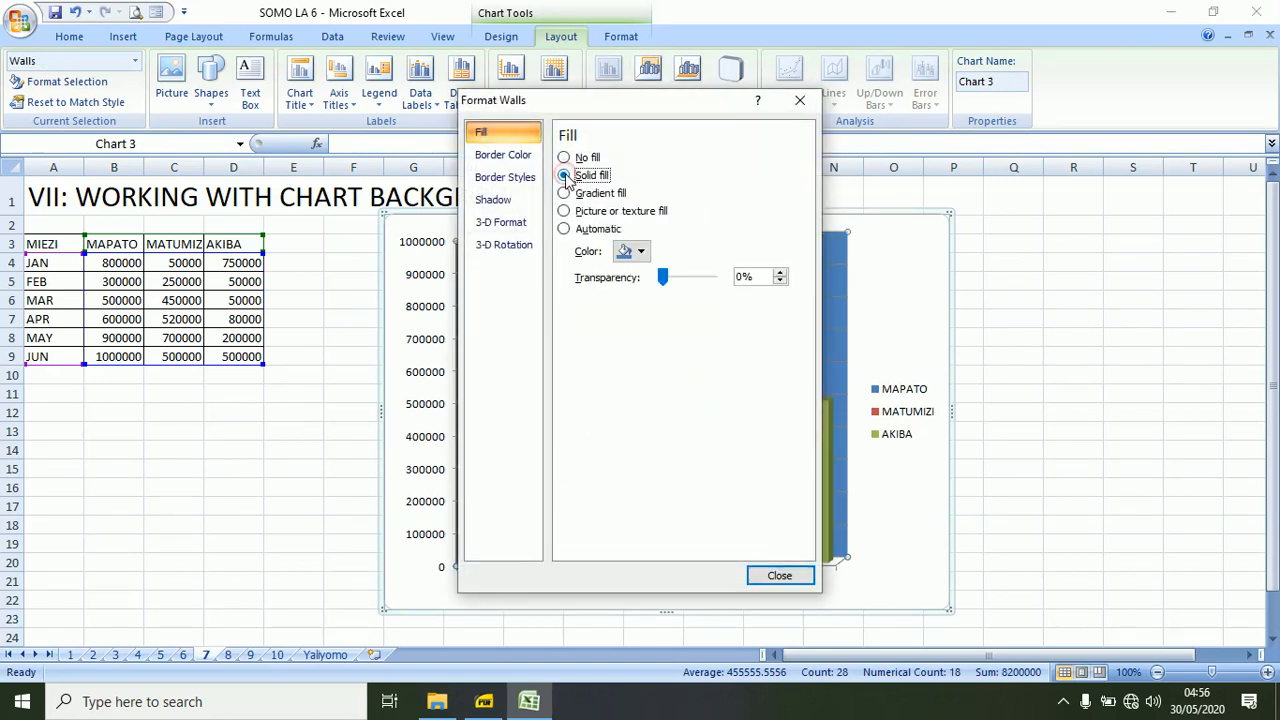
left_click_drag(664, 278, 703, 282)
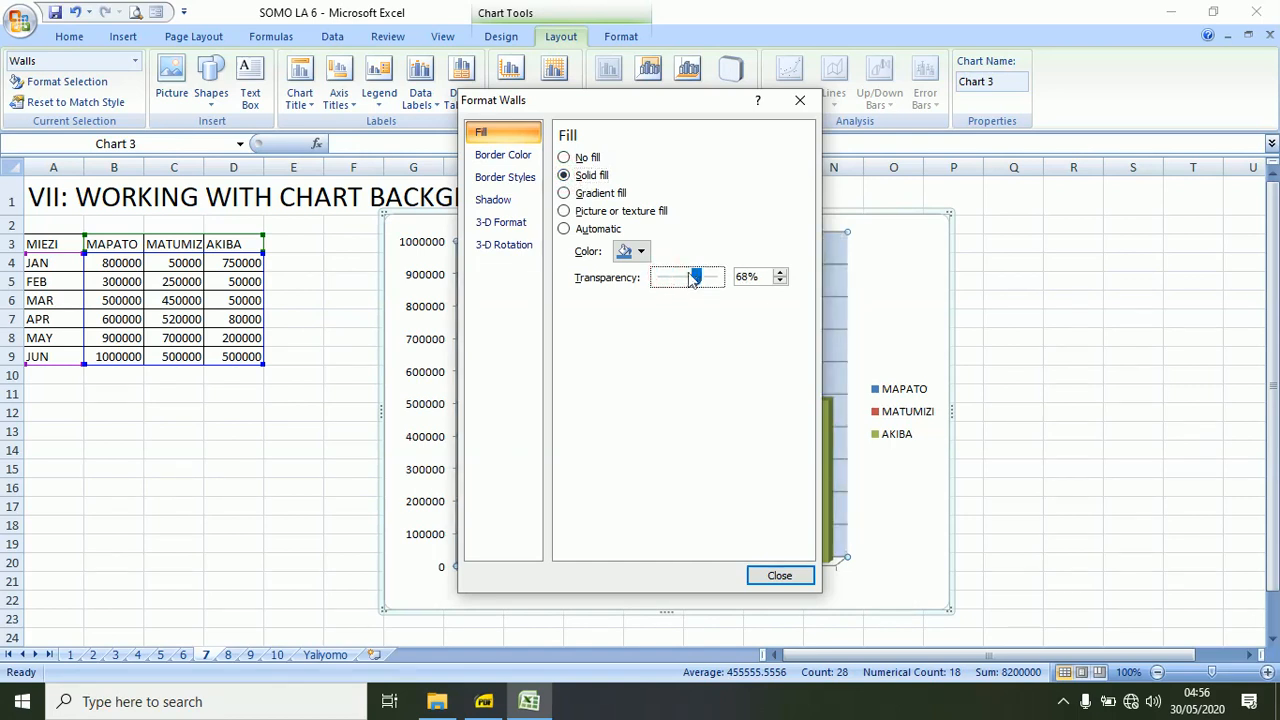
left_click(637, 252)
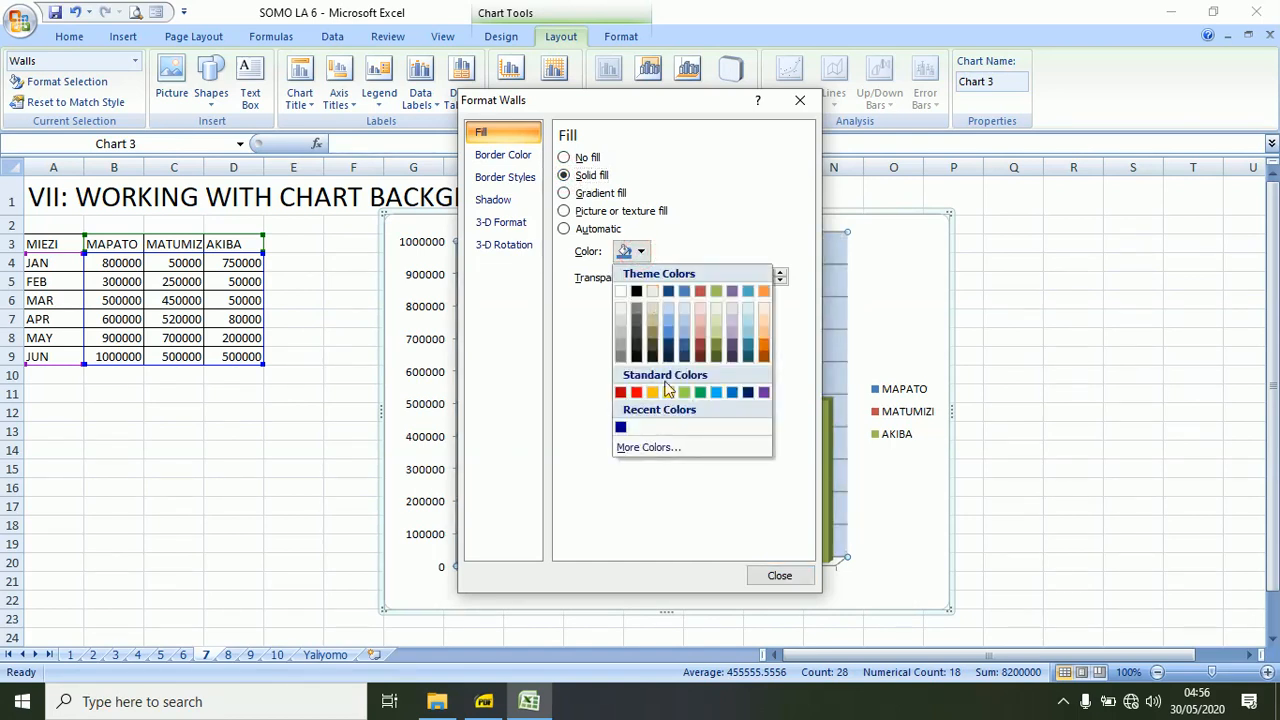
left_click(717, 330)
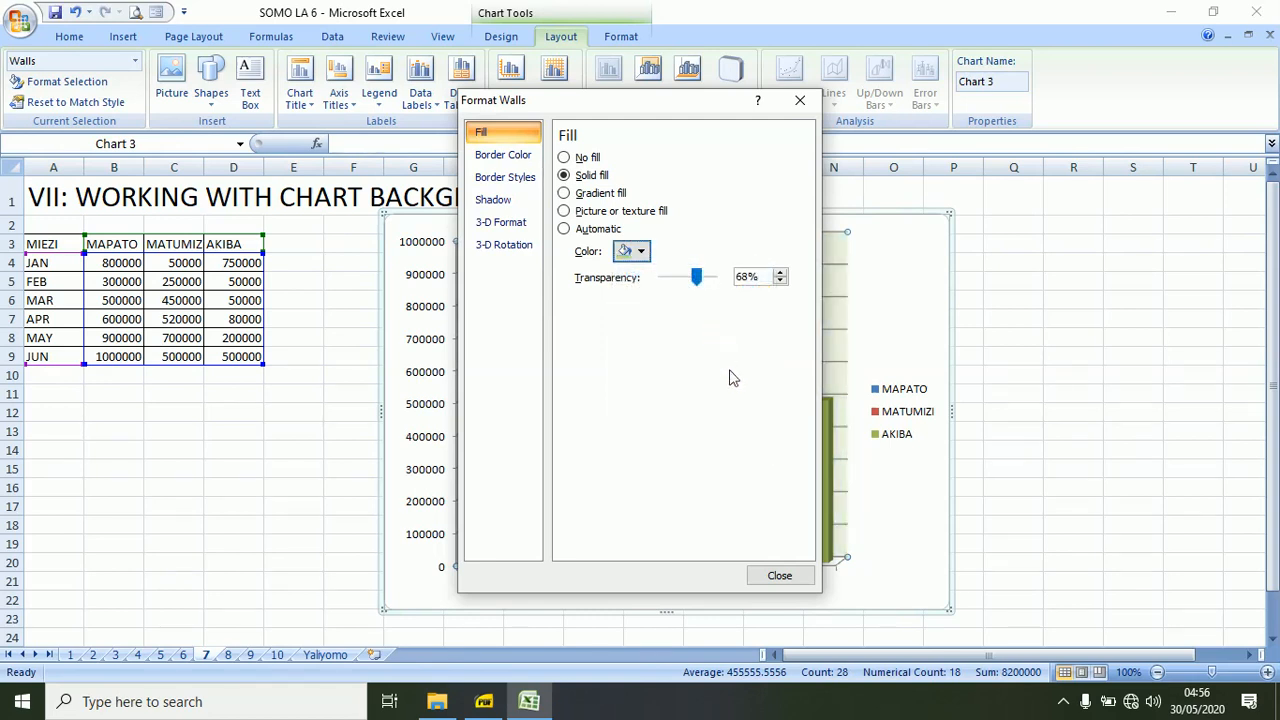
Set the 3-D rotation of the column chart to 80° on the Y axis.
left_click(775, 575)
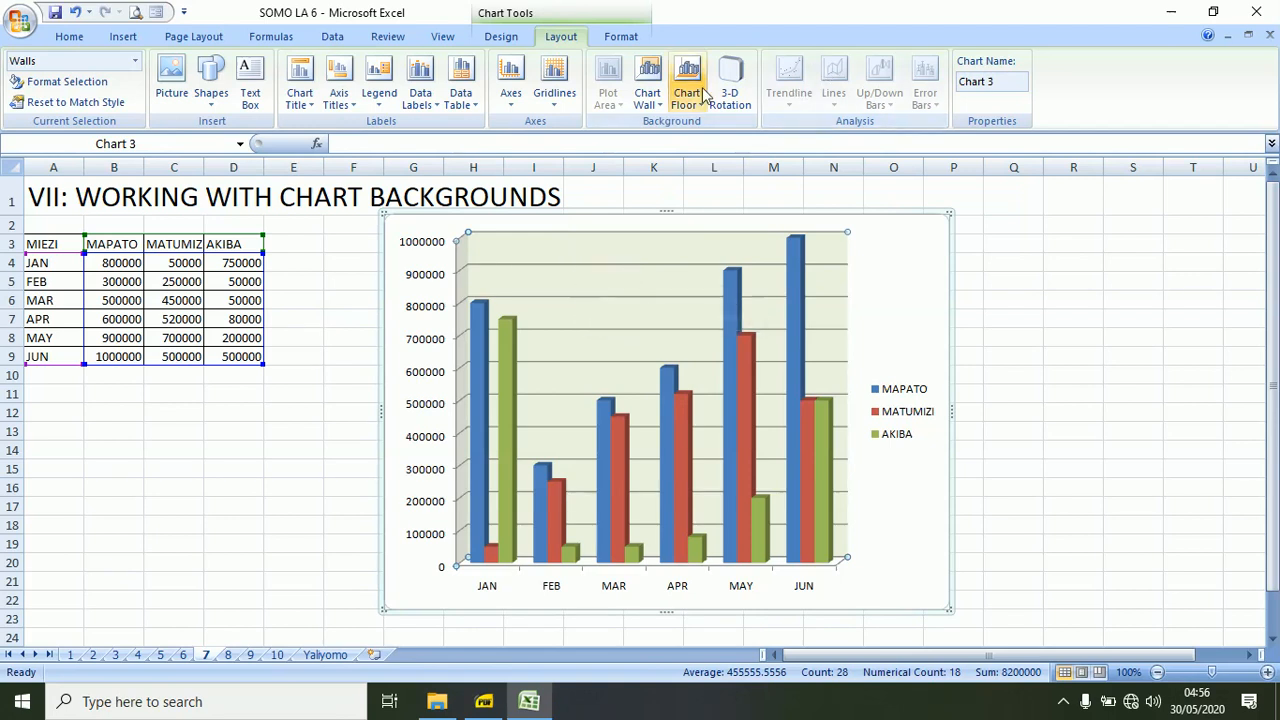
left_click(648, 500)
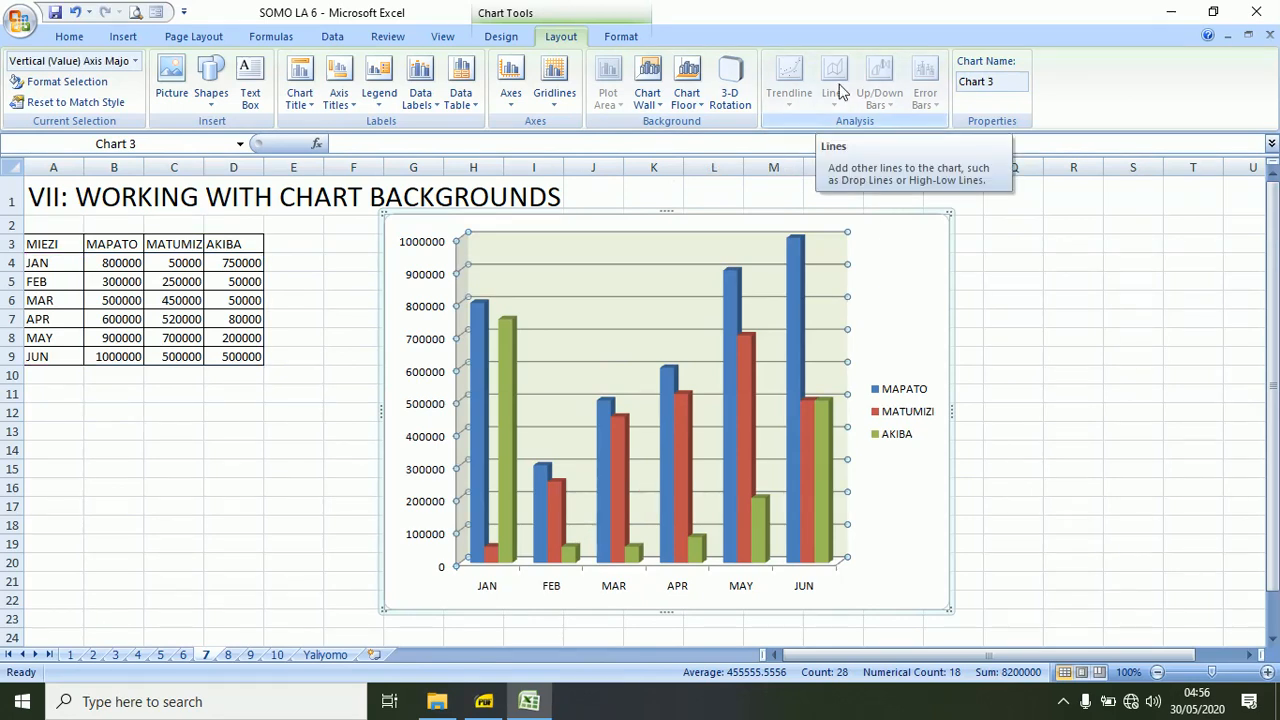
left_click(731, 77)
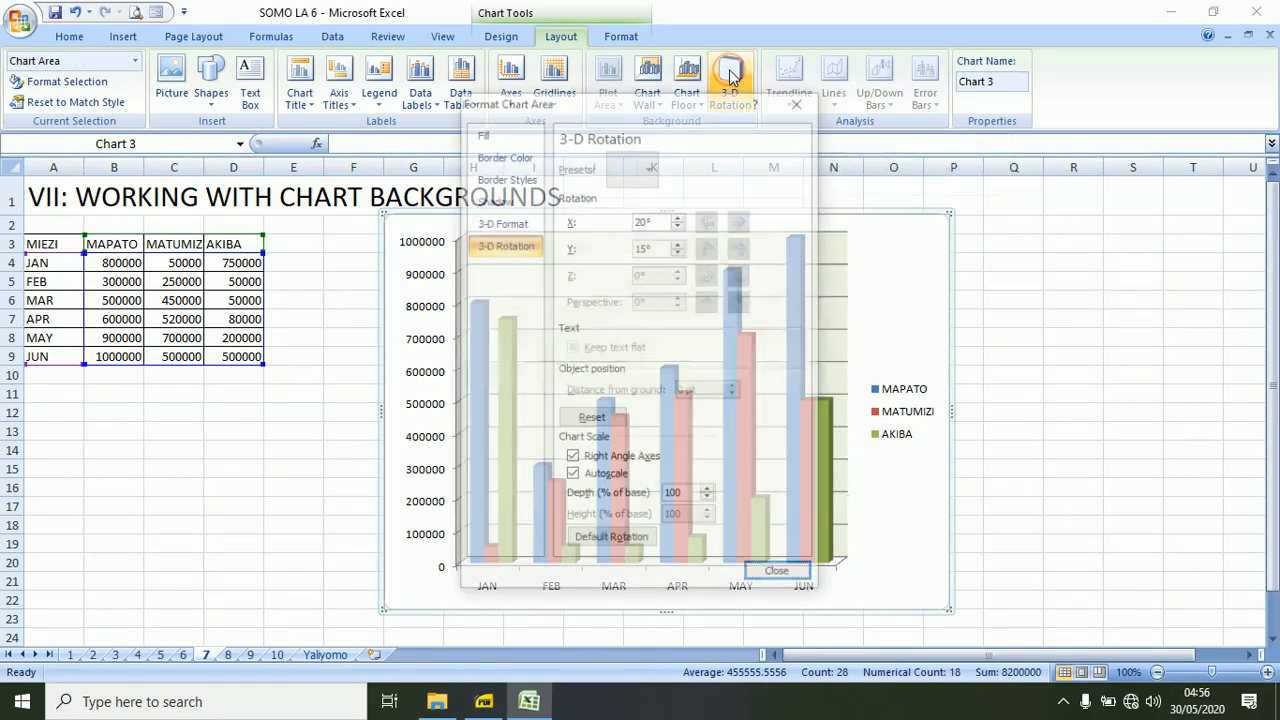
left_click(681, 242)
left_click(681, 242)
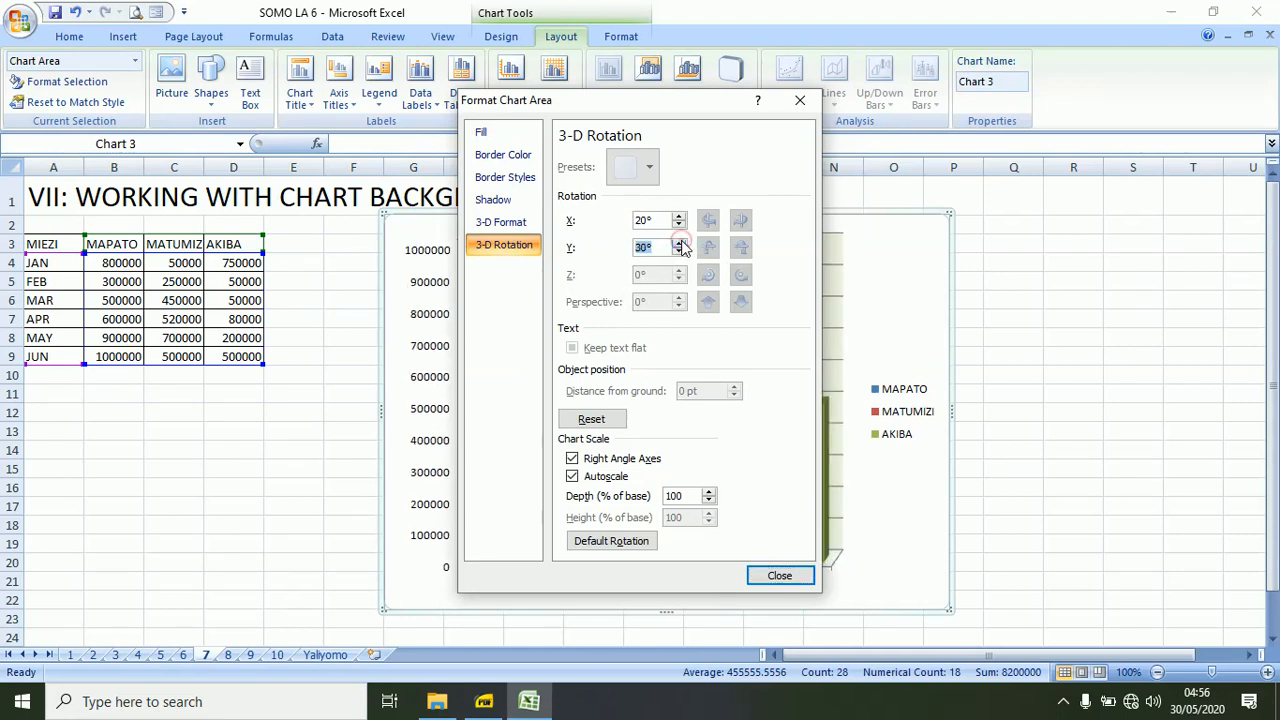
left_click(681, 242)
left_click(681, 242)
left_click(681, 243)
left_click(681, 243)
left_click(681, 243)
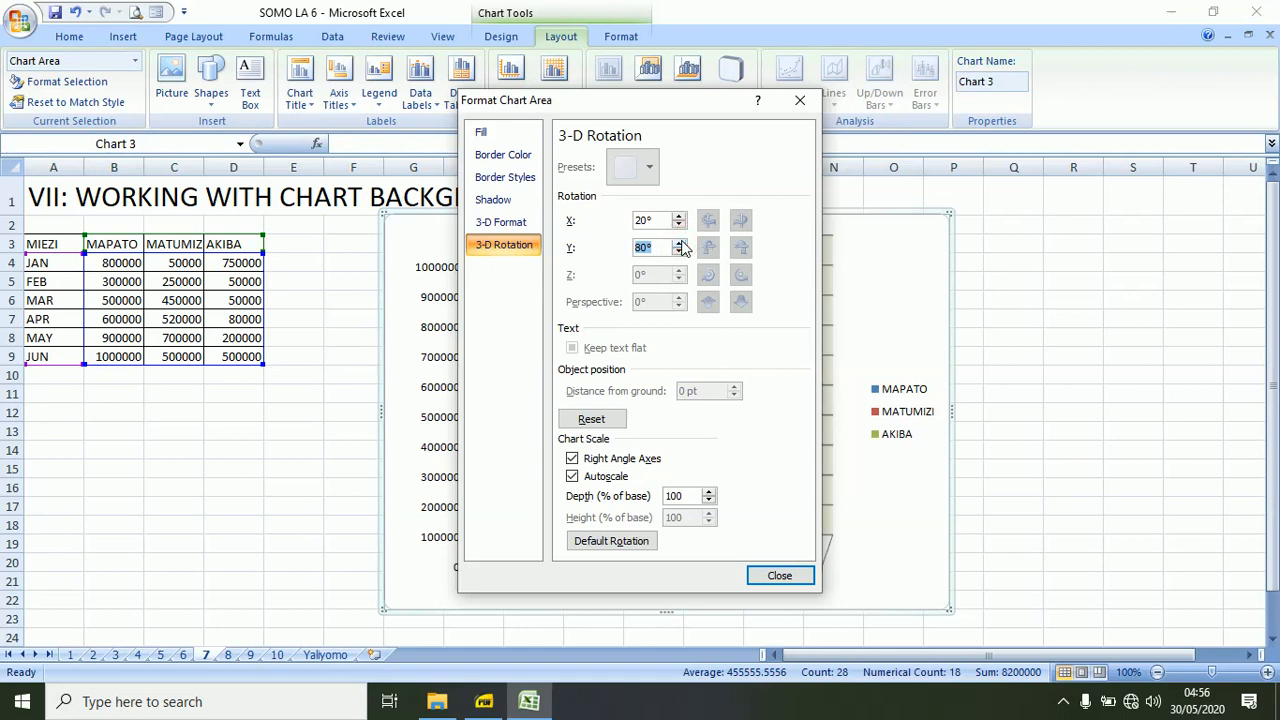
left_click(779, 576)
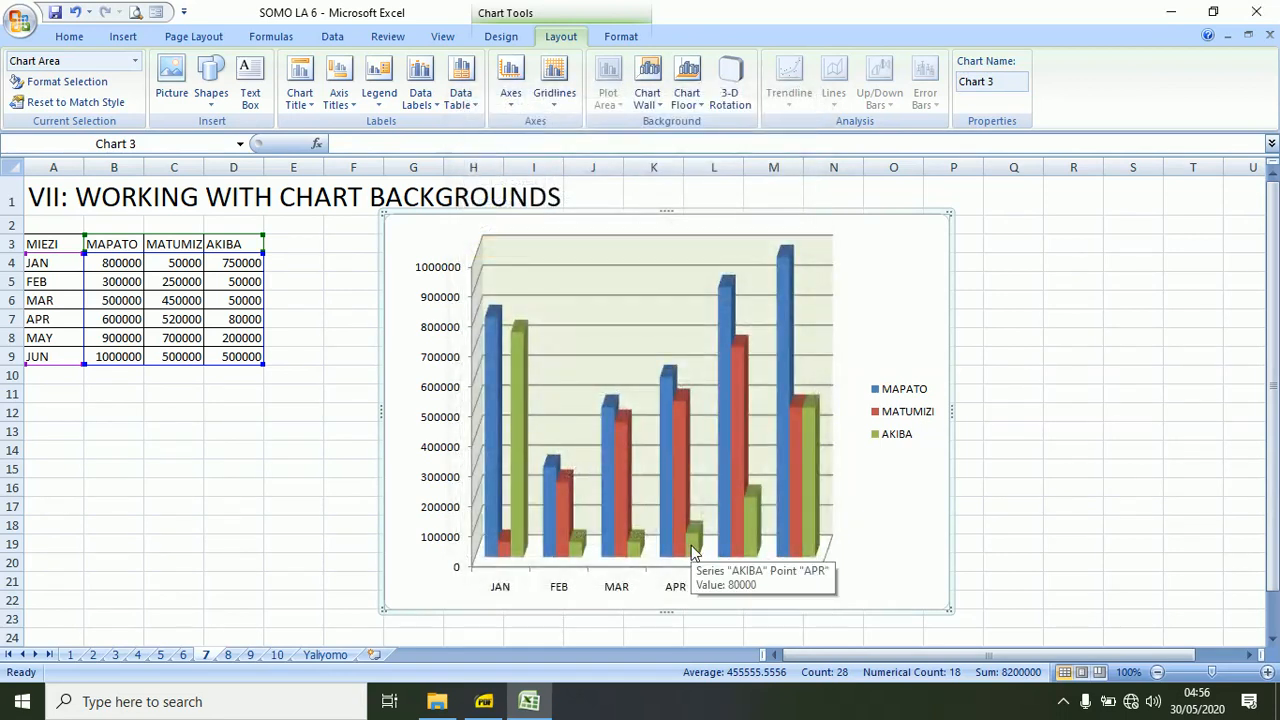
Show the chart floor and give it a semi-transparent solid fill in dark orange.
left_click(702, 111)
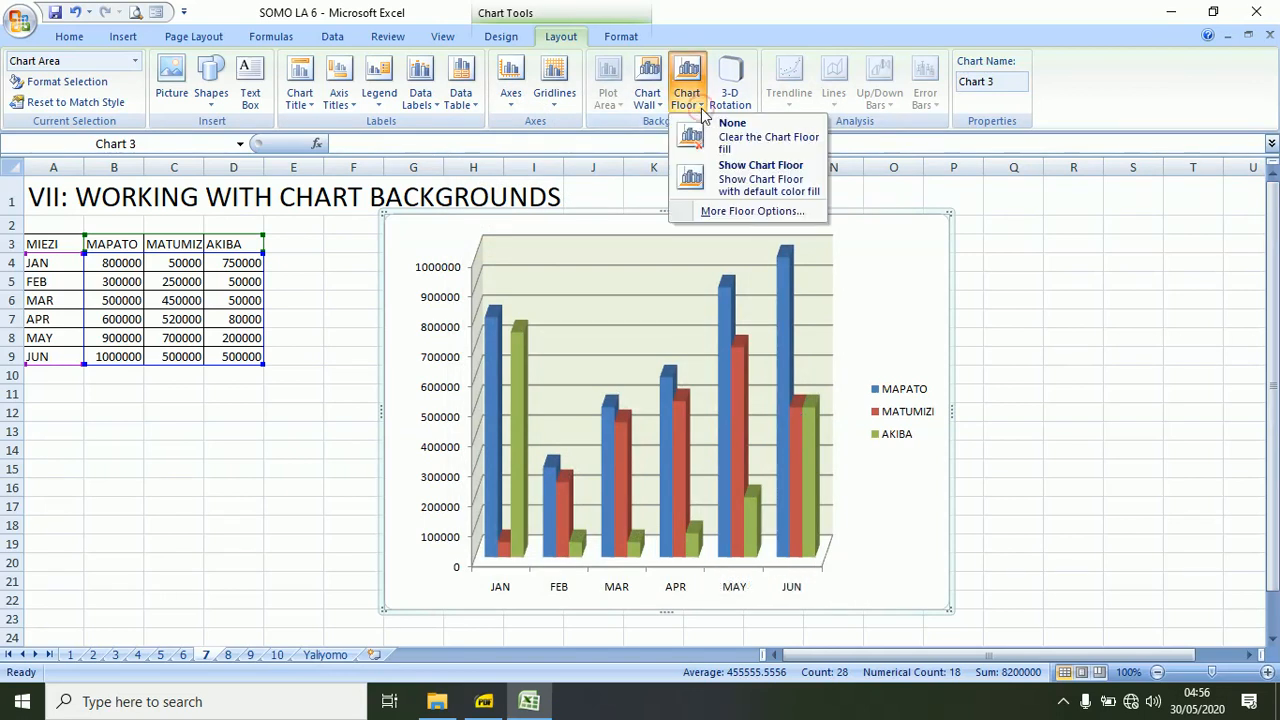
left_click(741, 179)
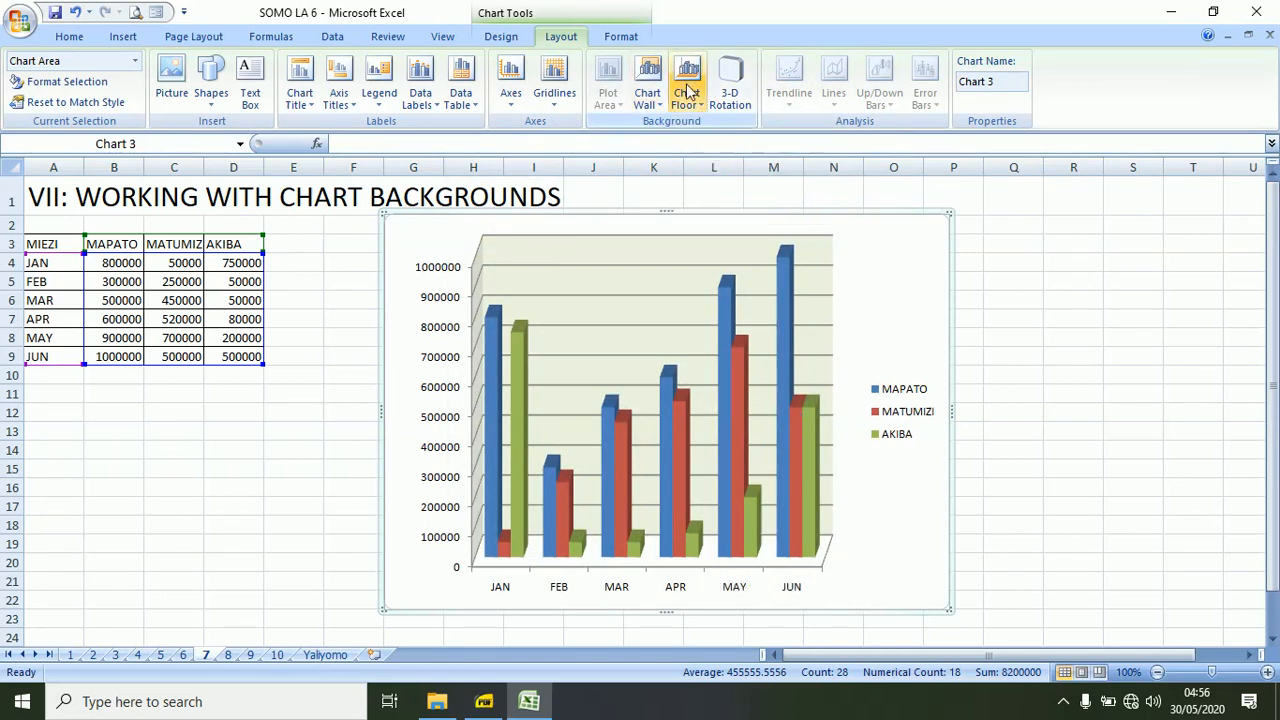
left_click(694, 100)
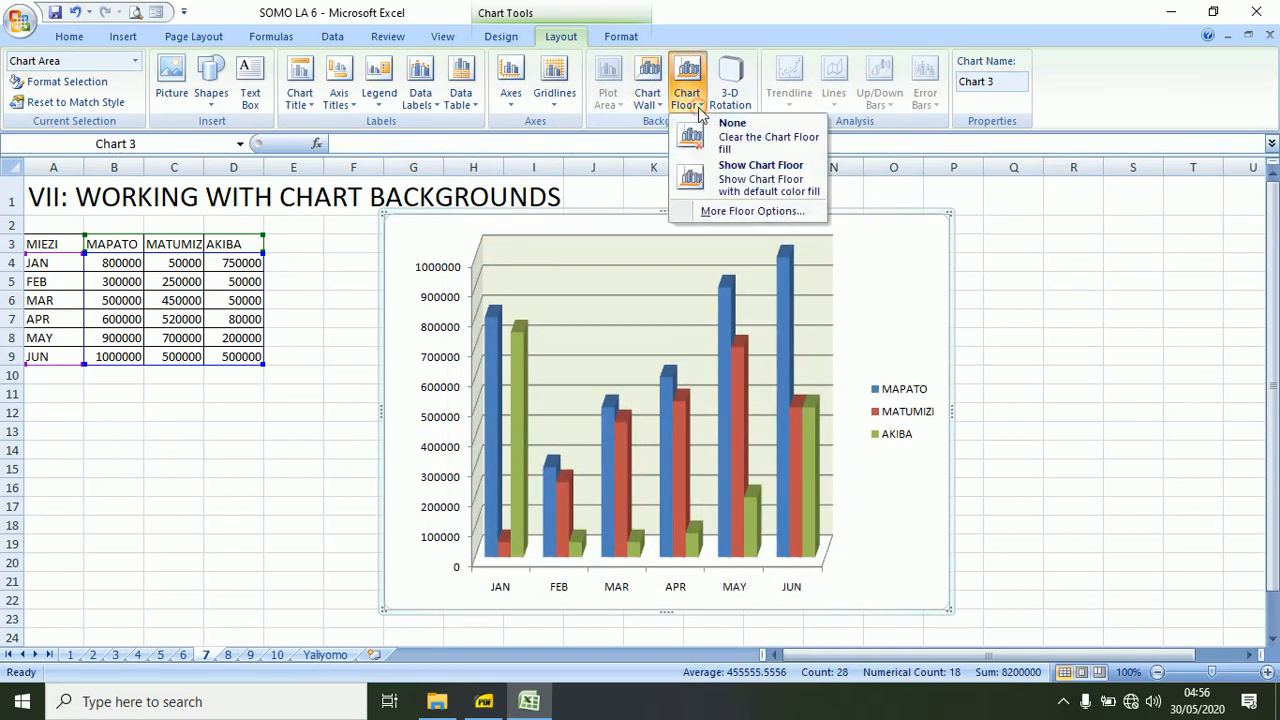
left_click(733, 211)
left_click(590, 175)
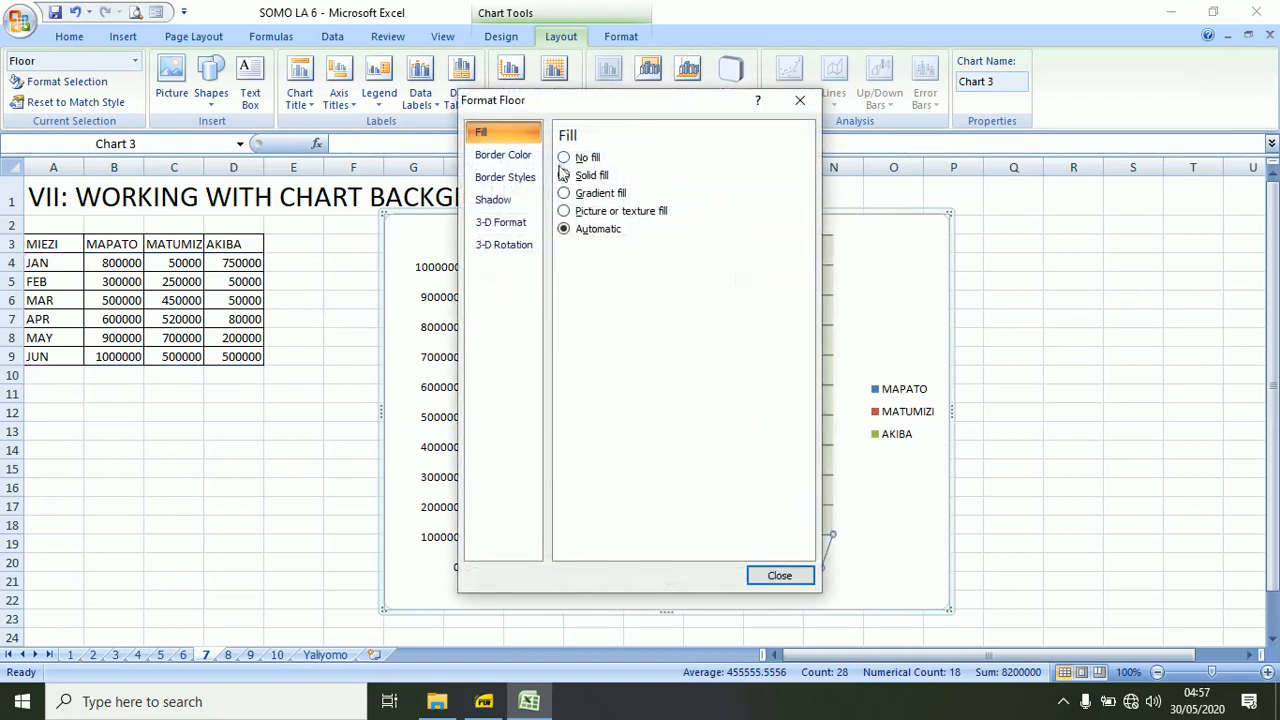
left_click(632, 251)
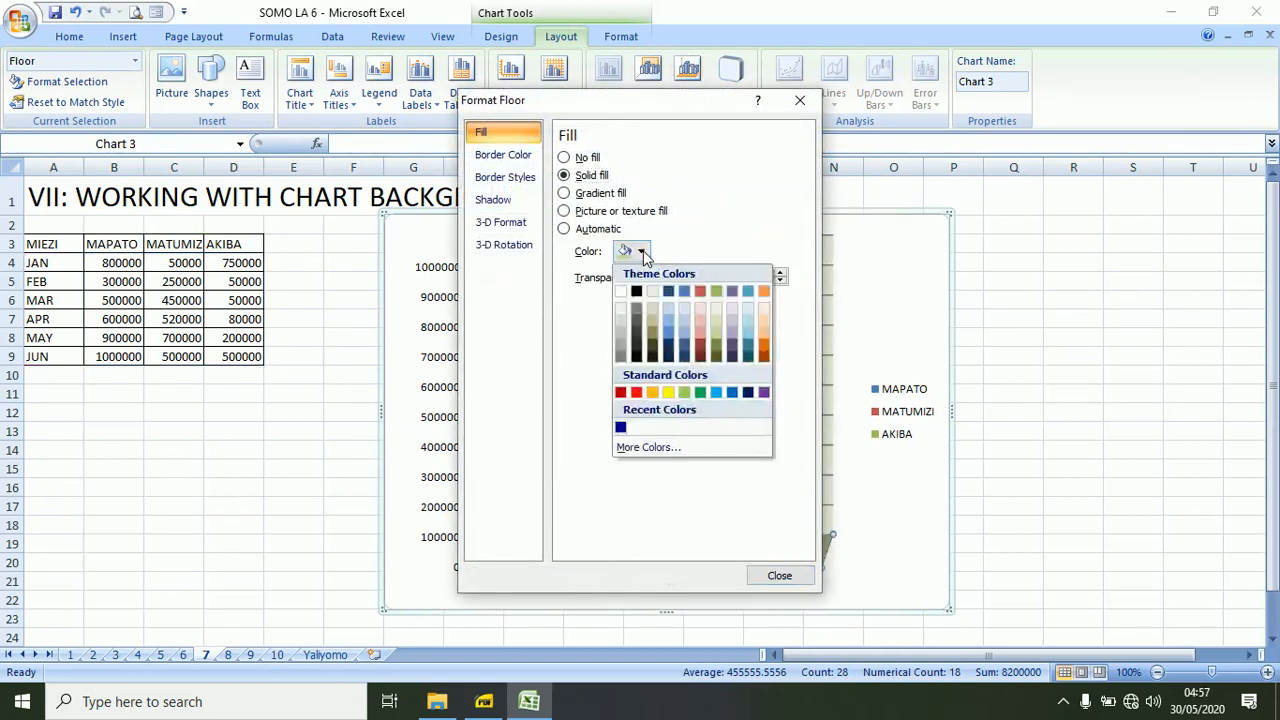
left_click(762, 344)
left_click_drag(653, 277, 690, 279)
left_click(765, 575)
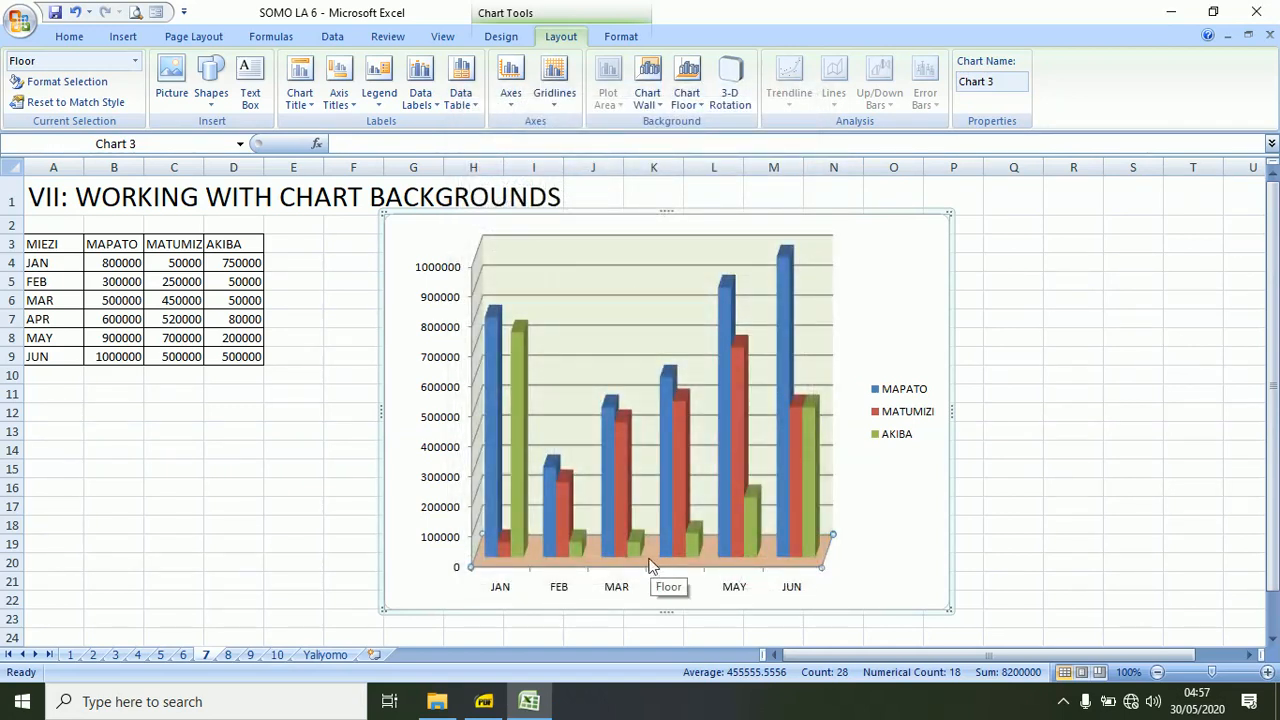
Clear the chart floor fill, and show the floor again with the default color fill.
left_click(700, 110)
left_click(724, 132)
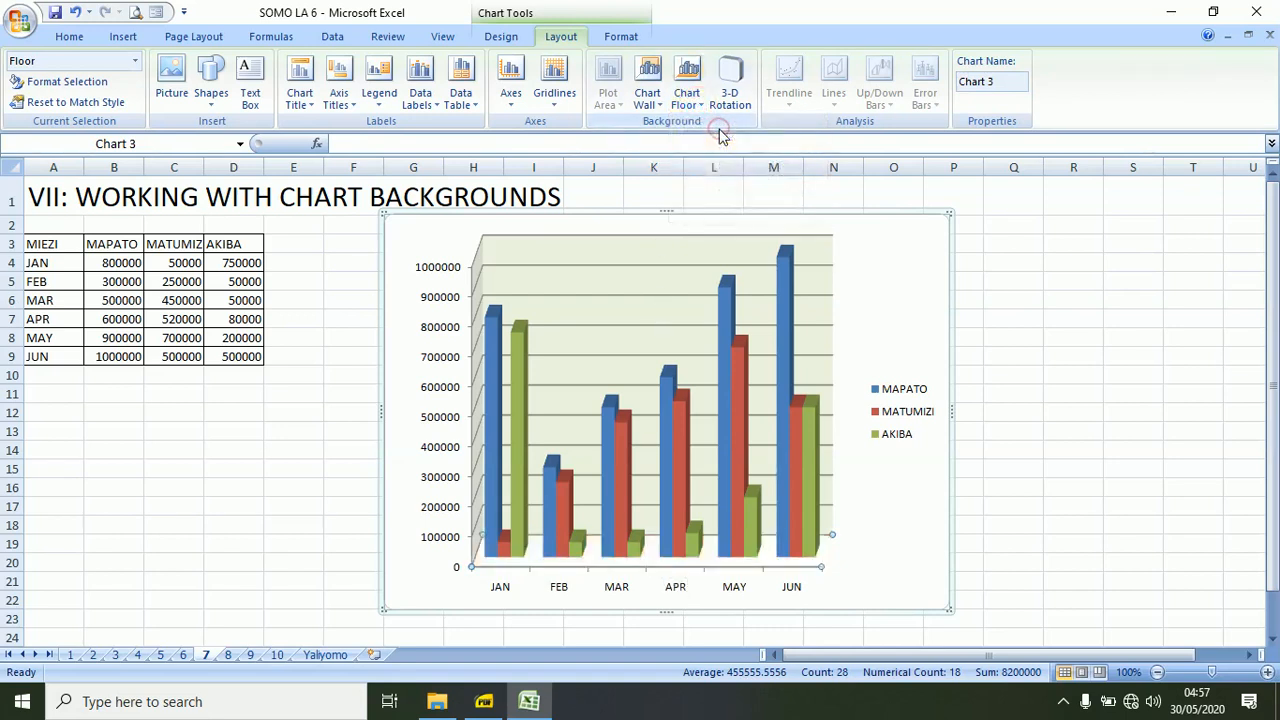
left_click(700, 105)
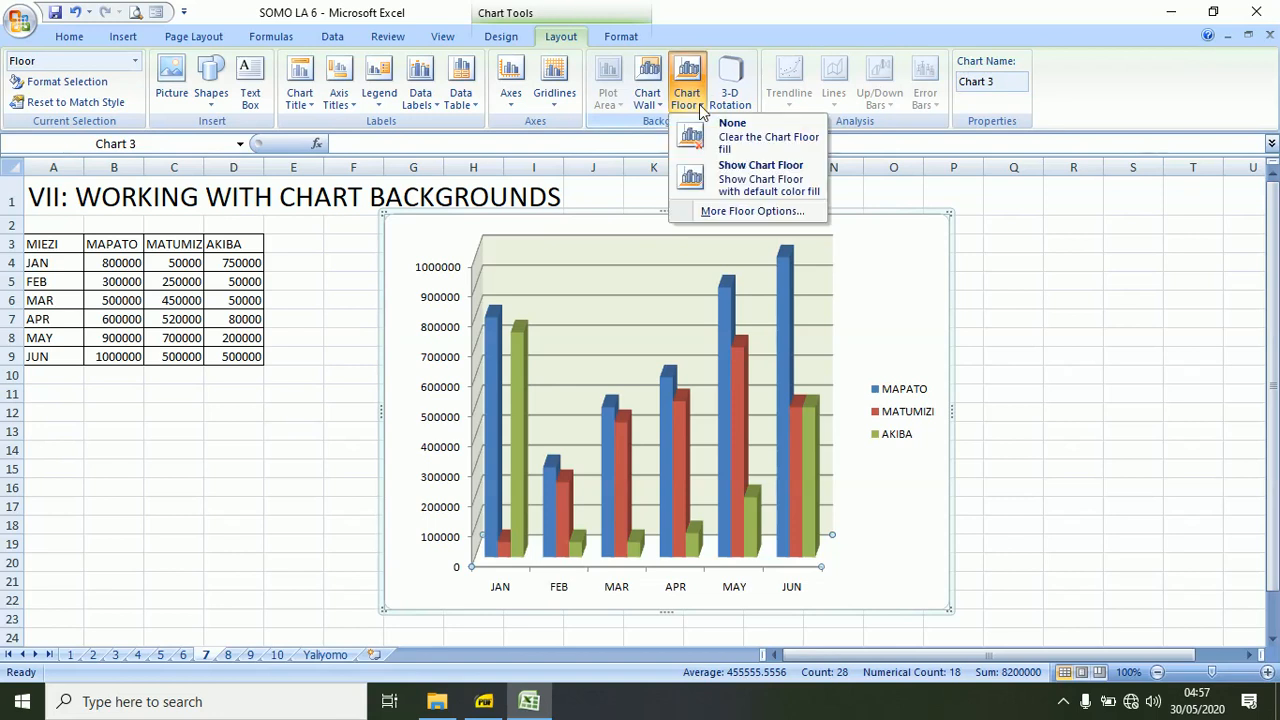
left_click(716, 174)
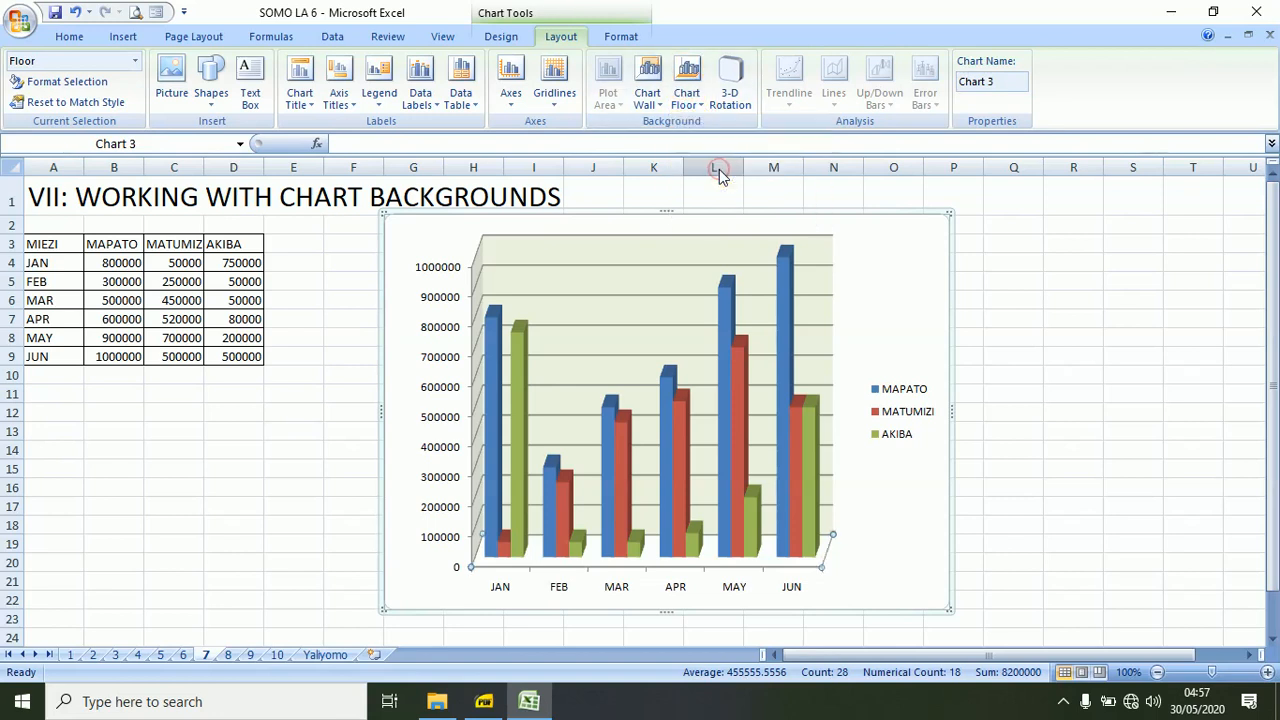
Give the chart floor an opaque solid fill in dark orange.
left_click(692, 100)
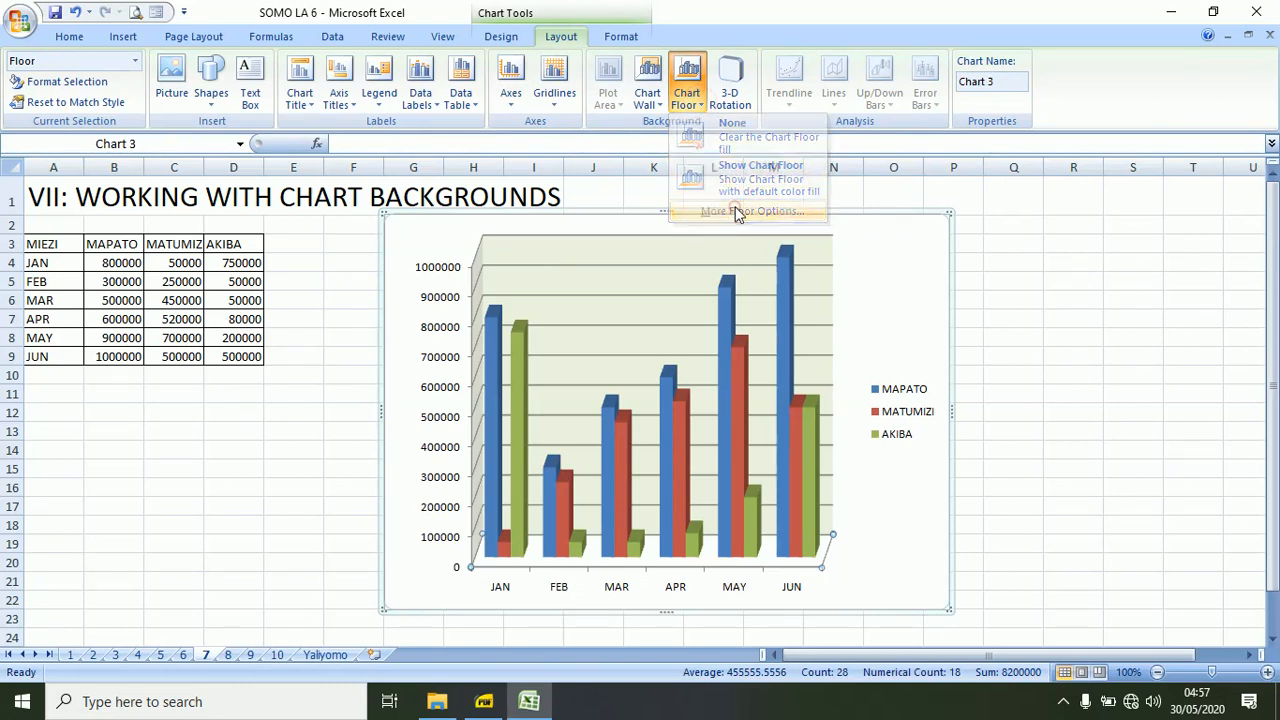
left_click(738, 211)
left_click(585, 175)
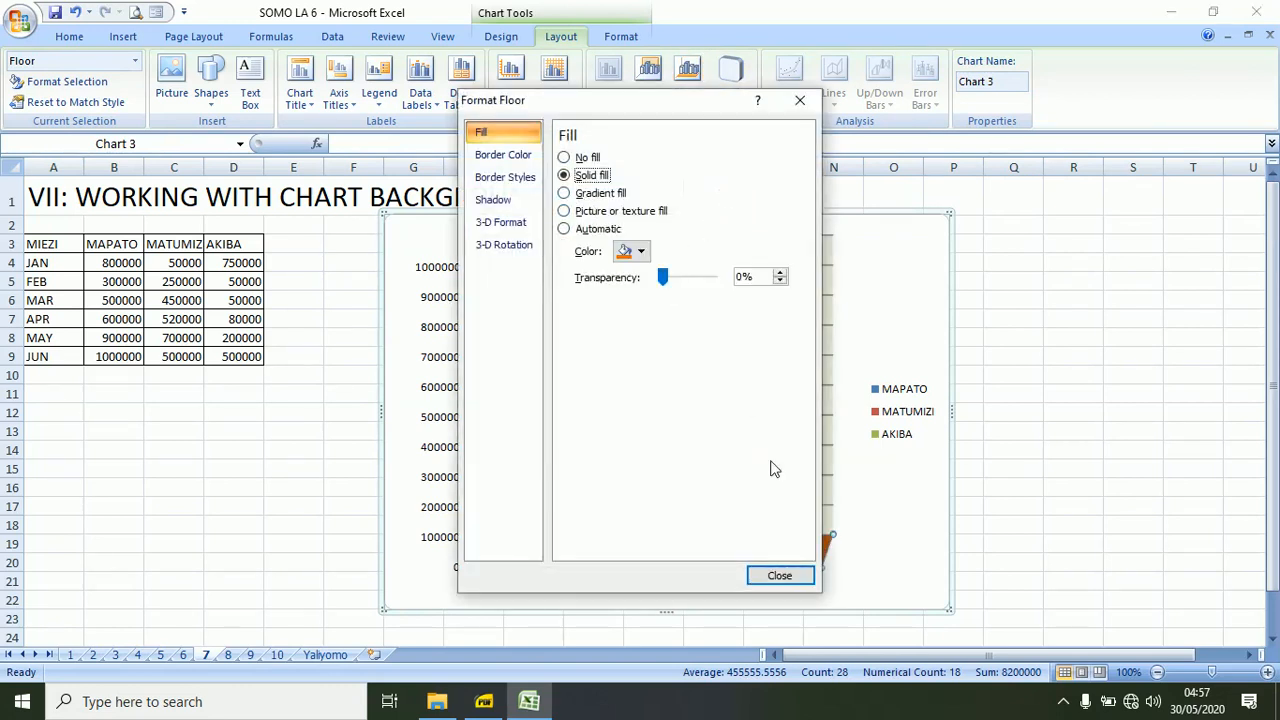
left_click(780, 575)
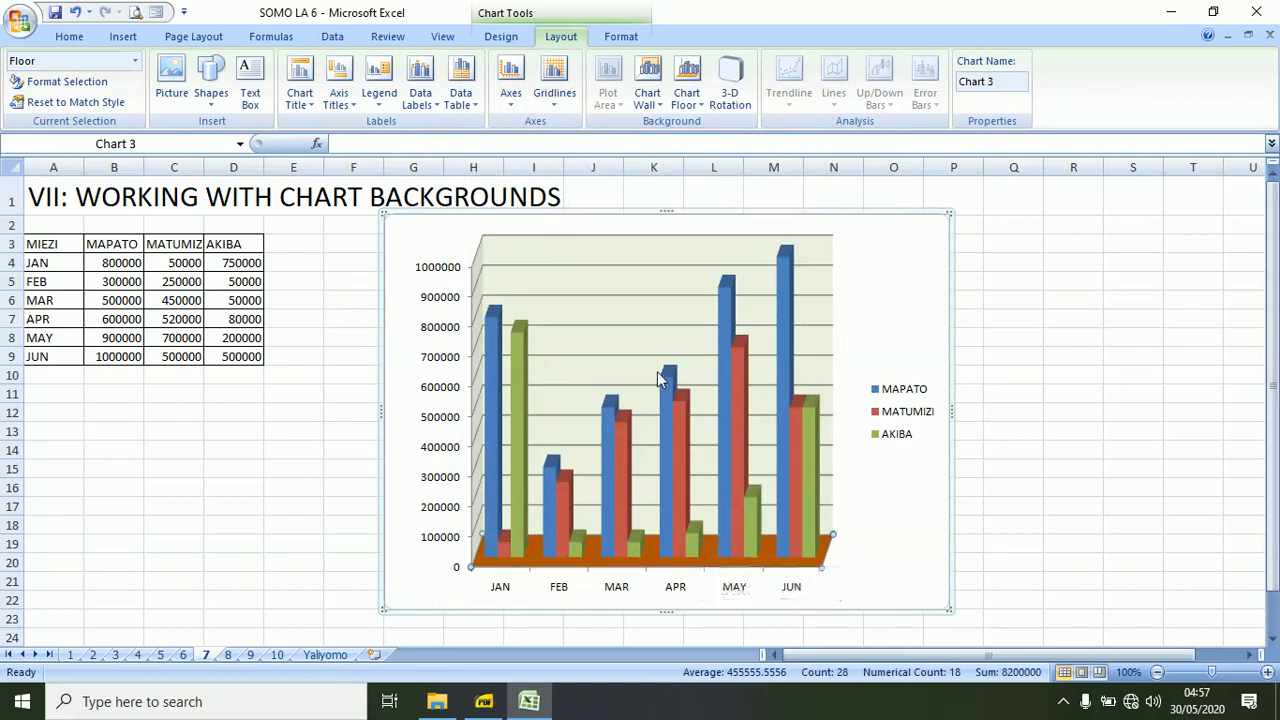
Set the transparency of the chart floor's solid fill to 68%.
left_click(701, 113)
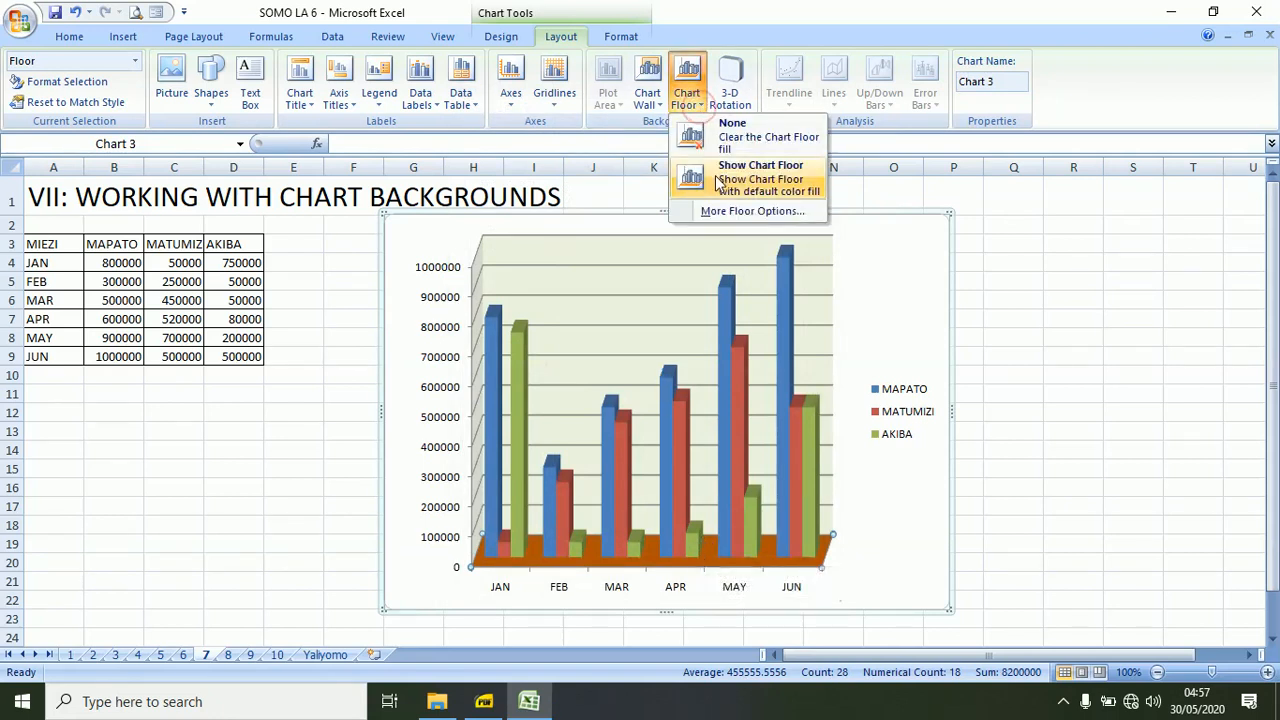
left_click(720, 211)
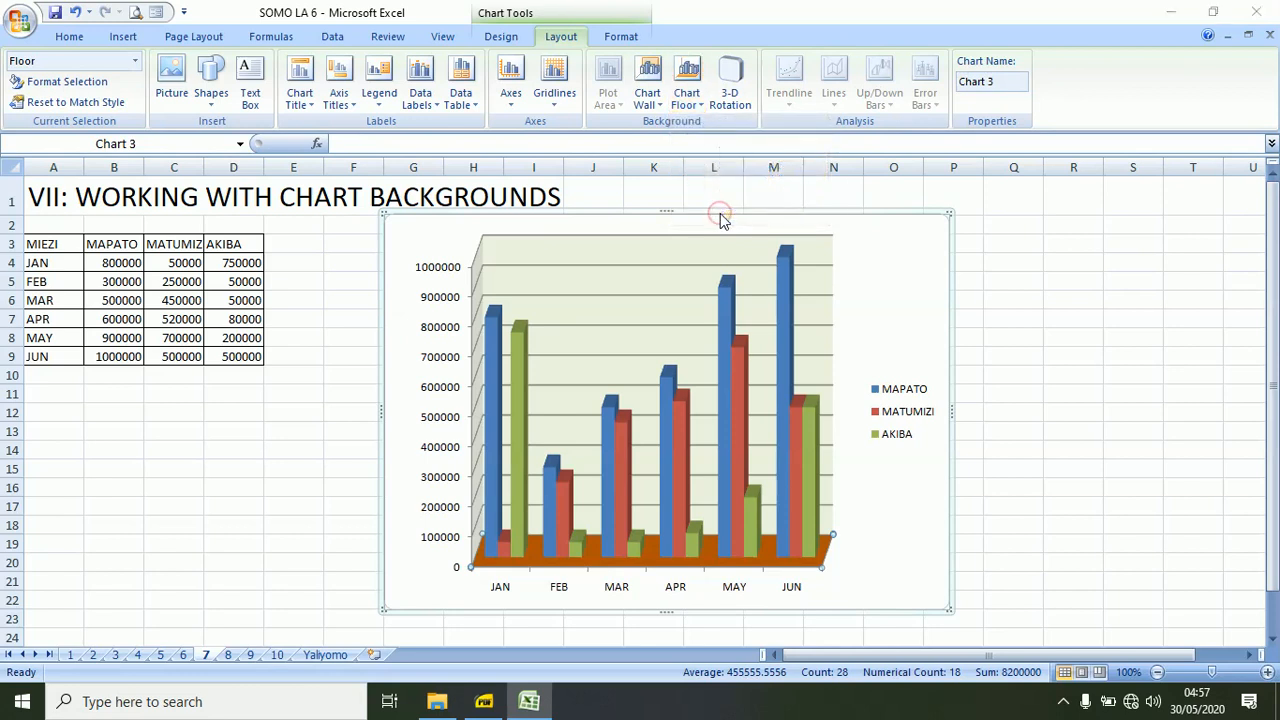
left_click(590, 176)
left_click(688, 278)
left_click(688, 278)
left_click_drag(688, 278, 697, 278)
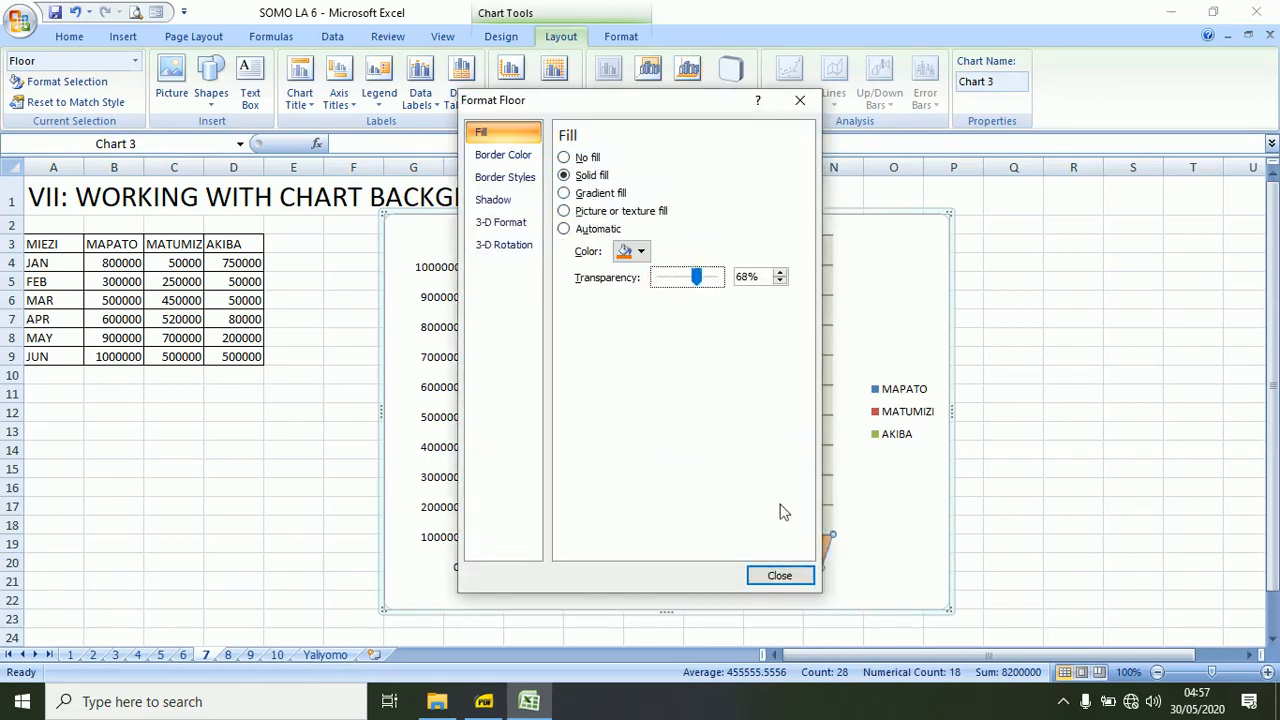
left_click(785, 576)
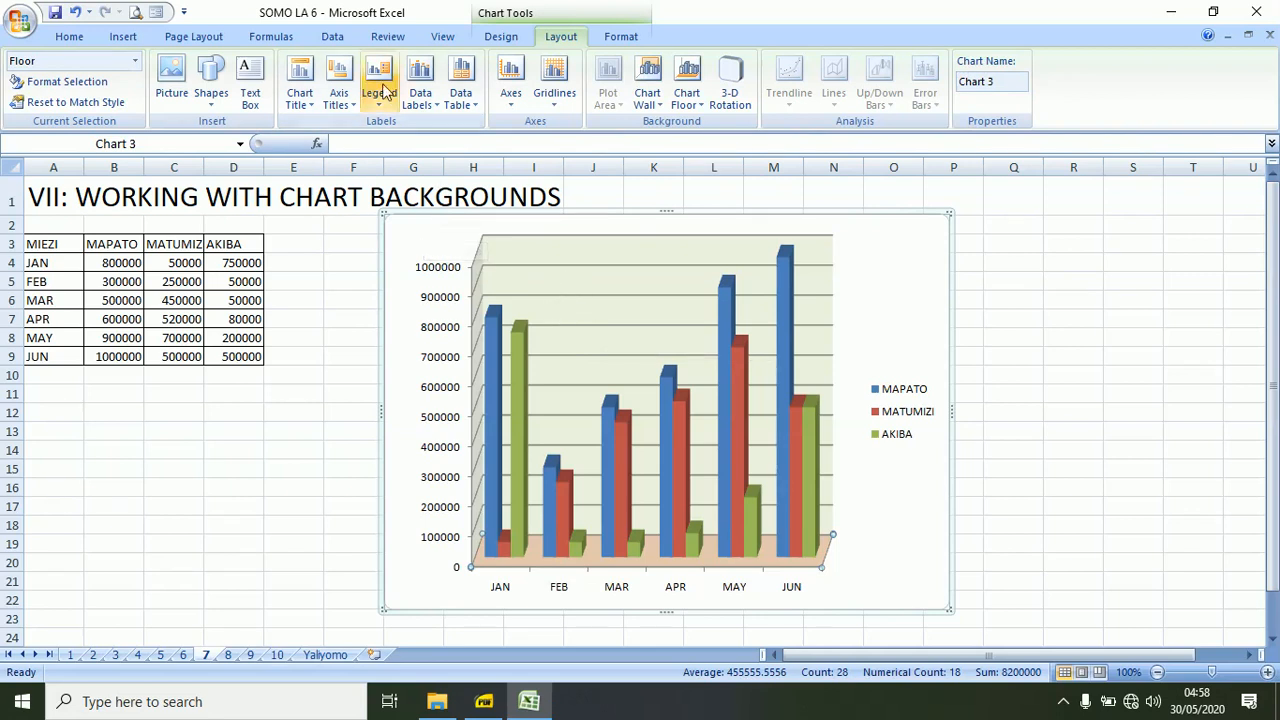
Delete the 3-D chart and insert a 2-D Clustered Column chart from A3:D9.
left_click(381, 226)
key("Delete")
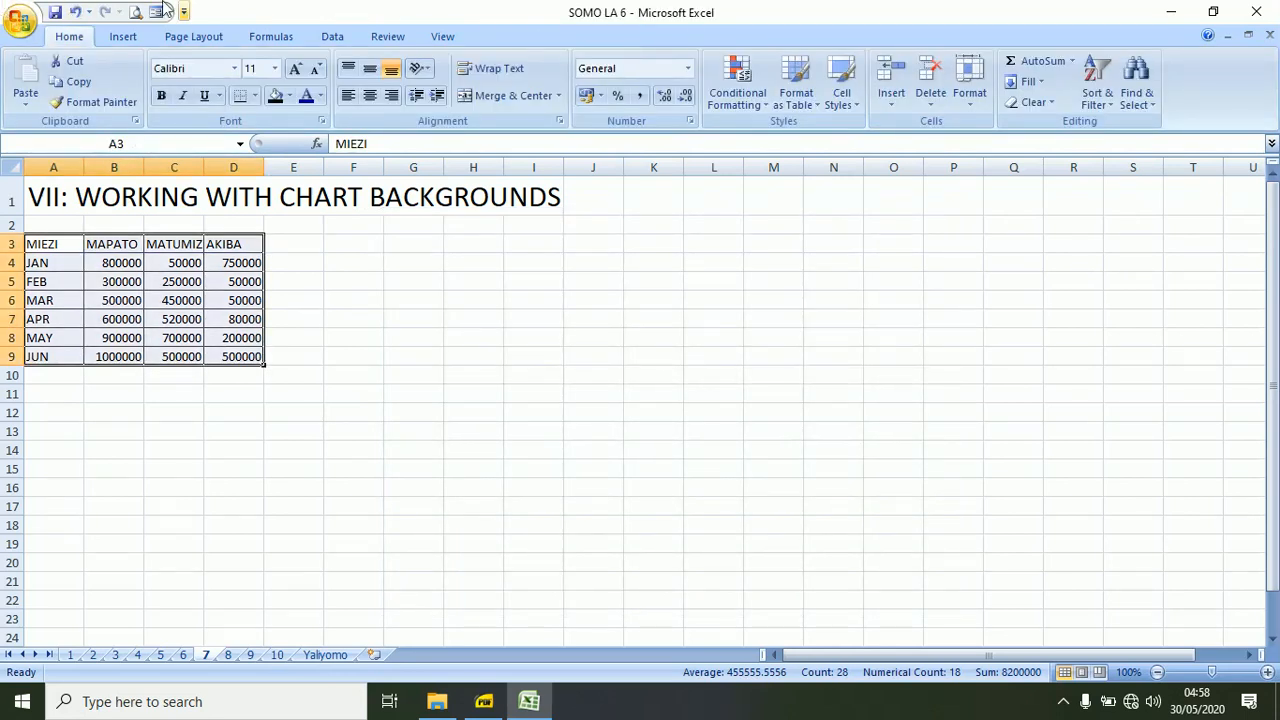
left_click(123, 36)
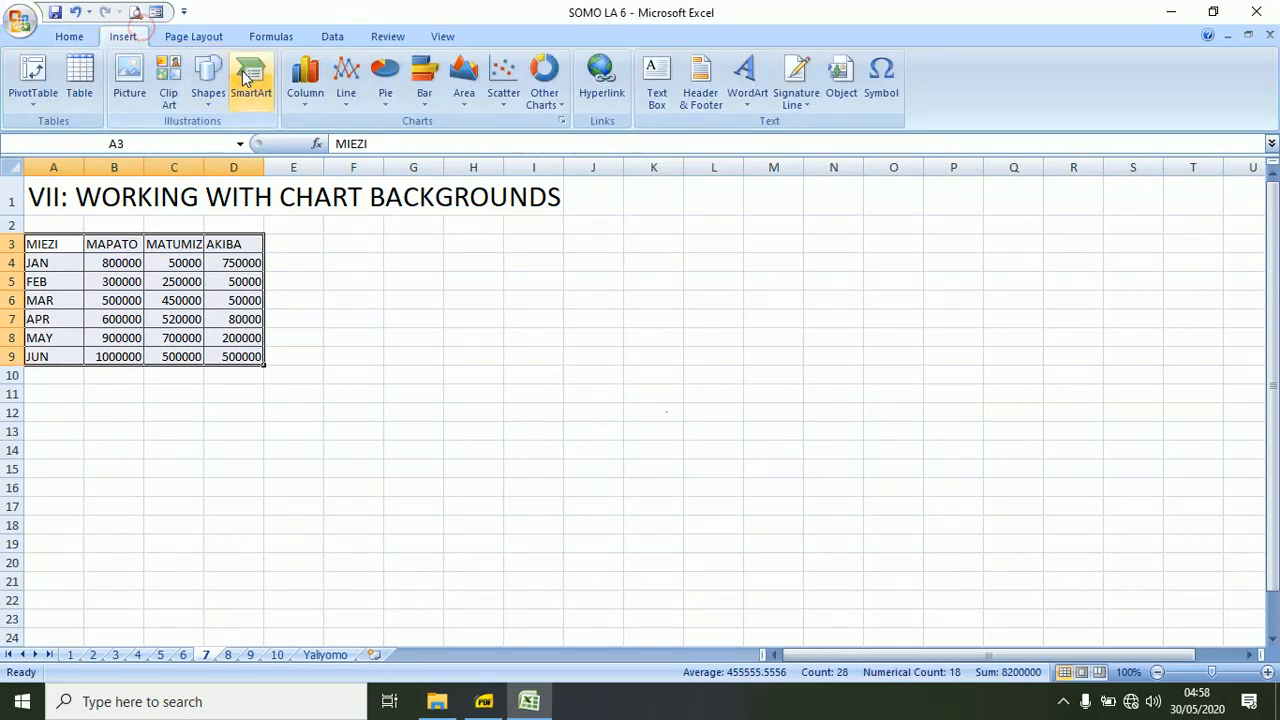
left_click(305, 80)
left_click(309, 160)
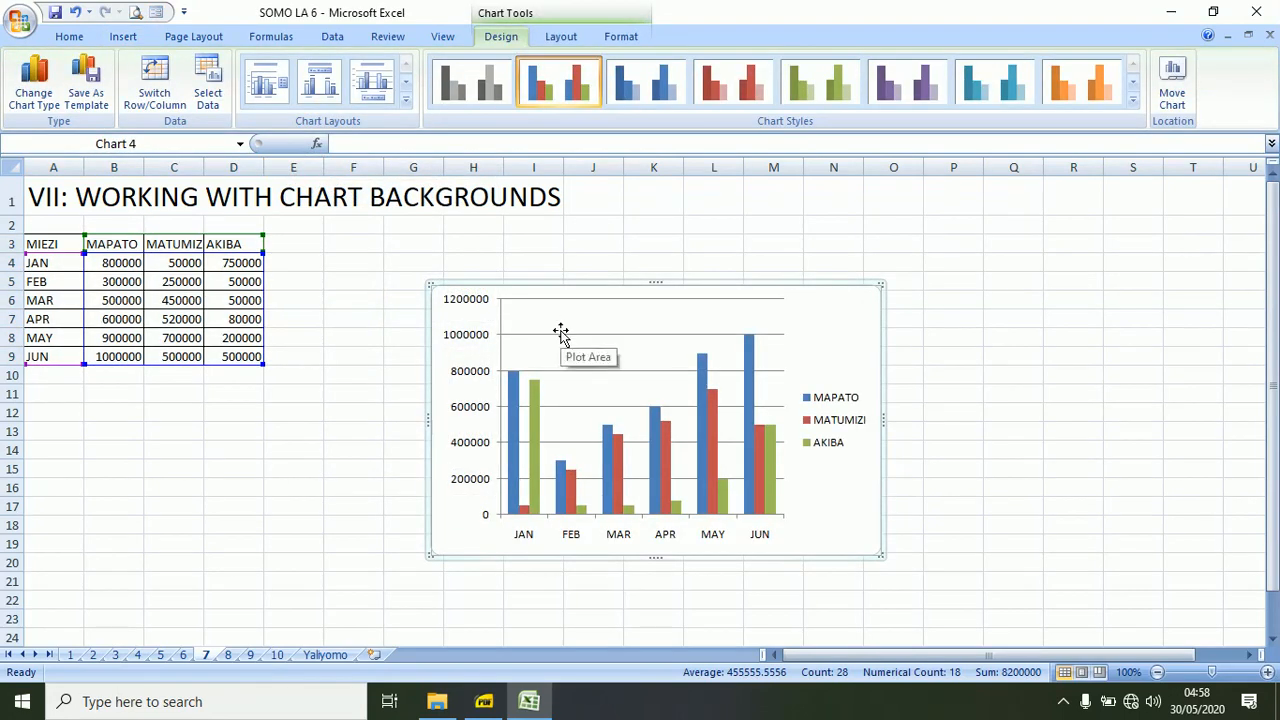
Show the new chart's plot area with the default color fill.
left_click(557, 37)
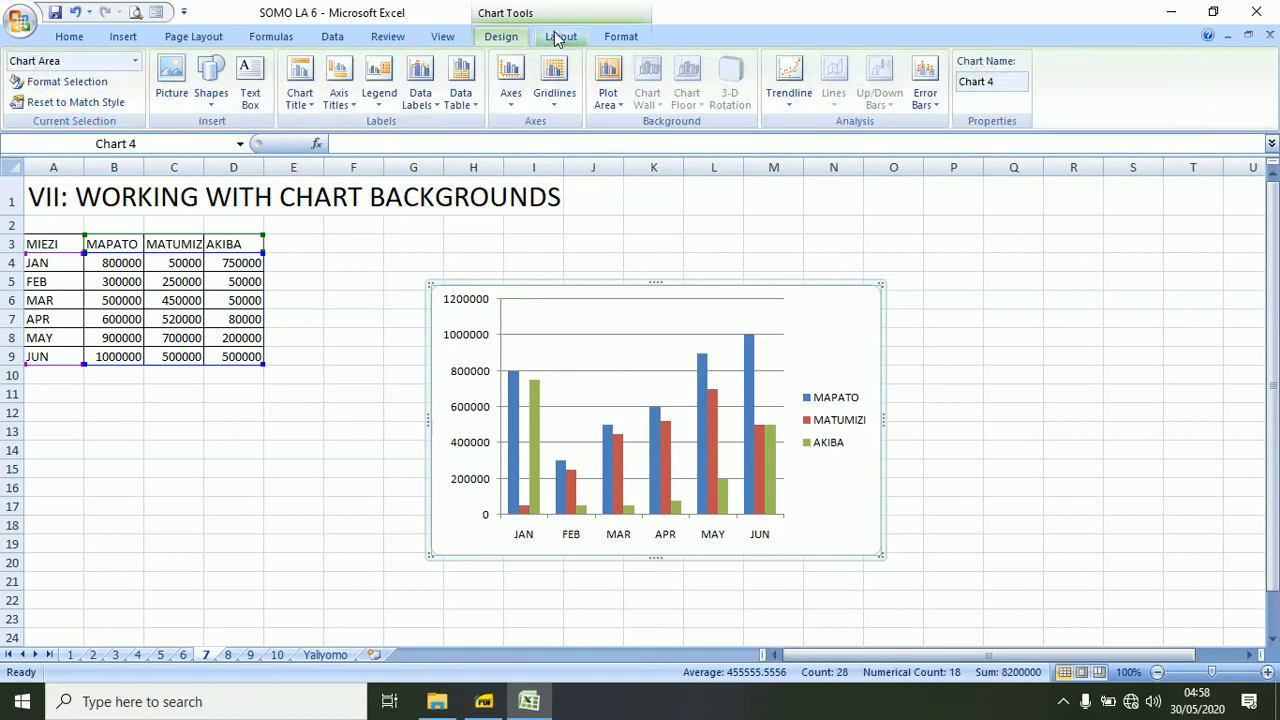
left_click(620, 106)
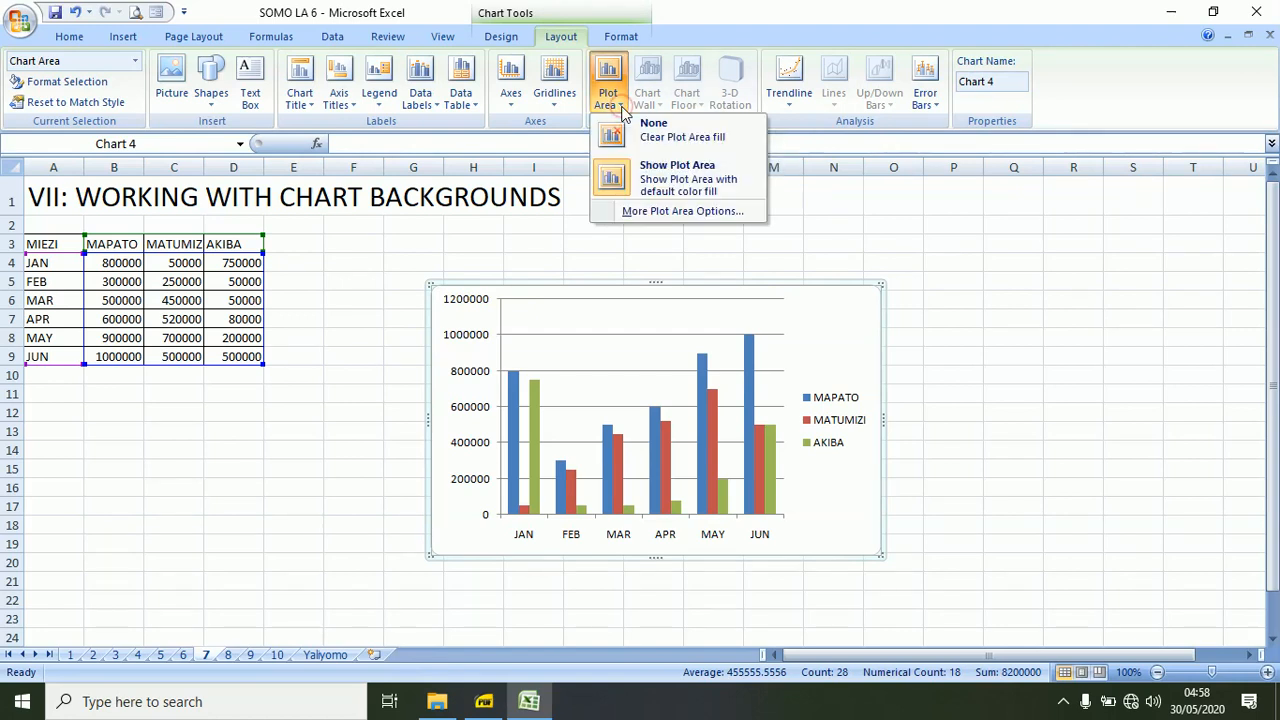
left_click(645, 177)
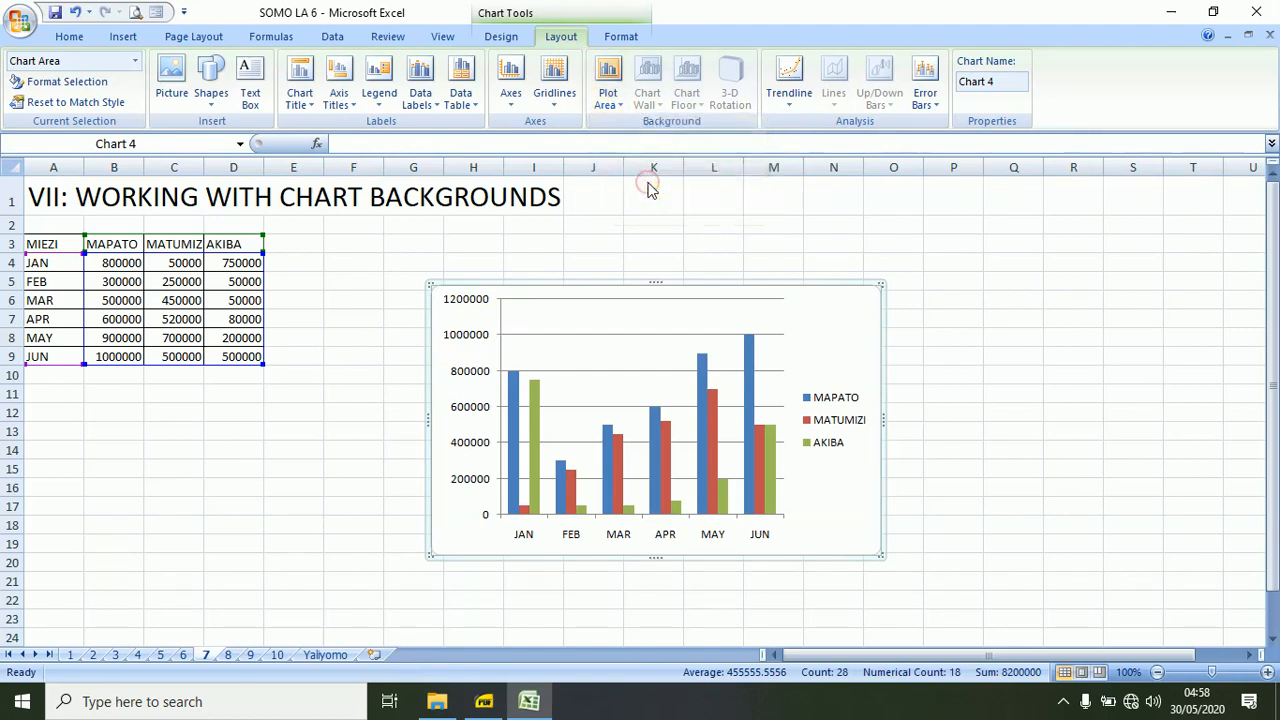
Give the chart's plot area a solid dark orange fill with 42% transparency.
left_click(624, 108)
left_click(673, 213)
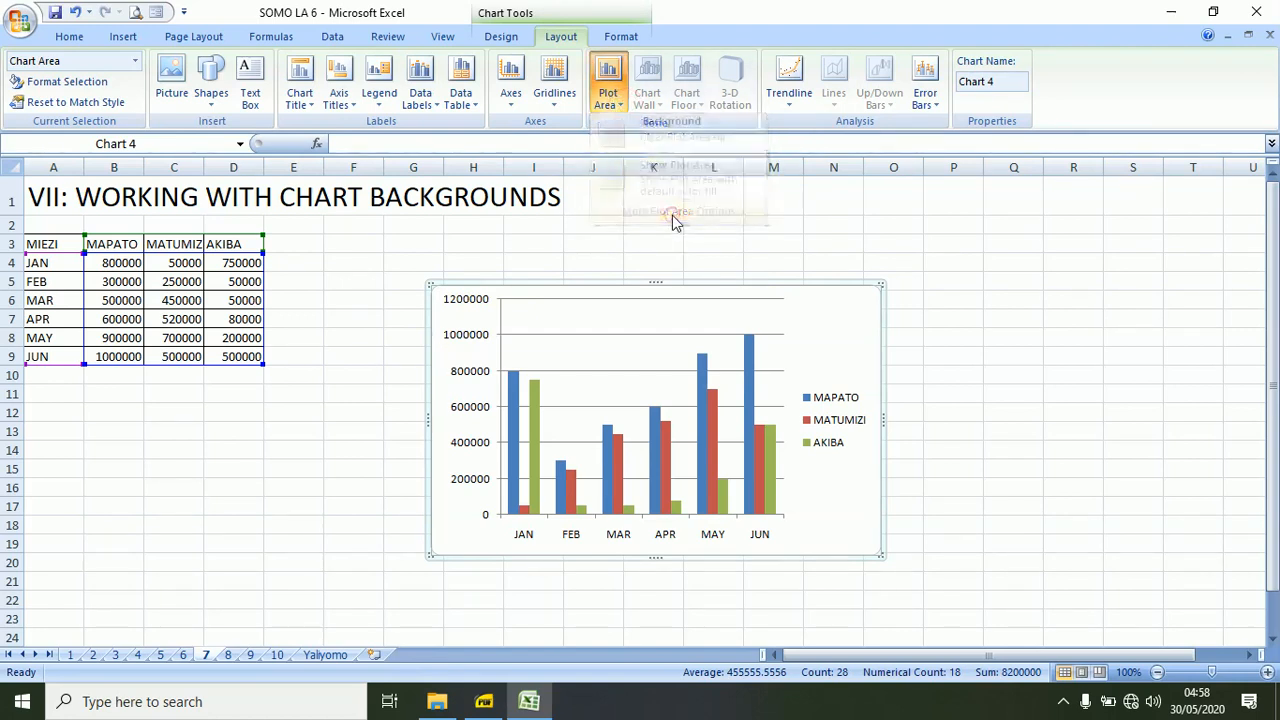
left_click(564, 175)
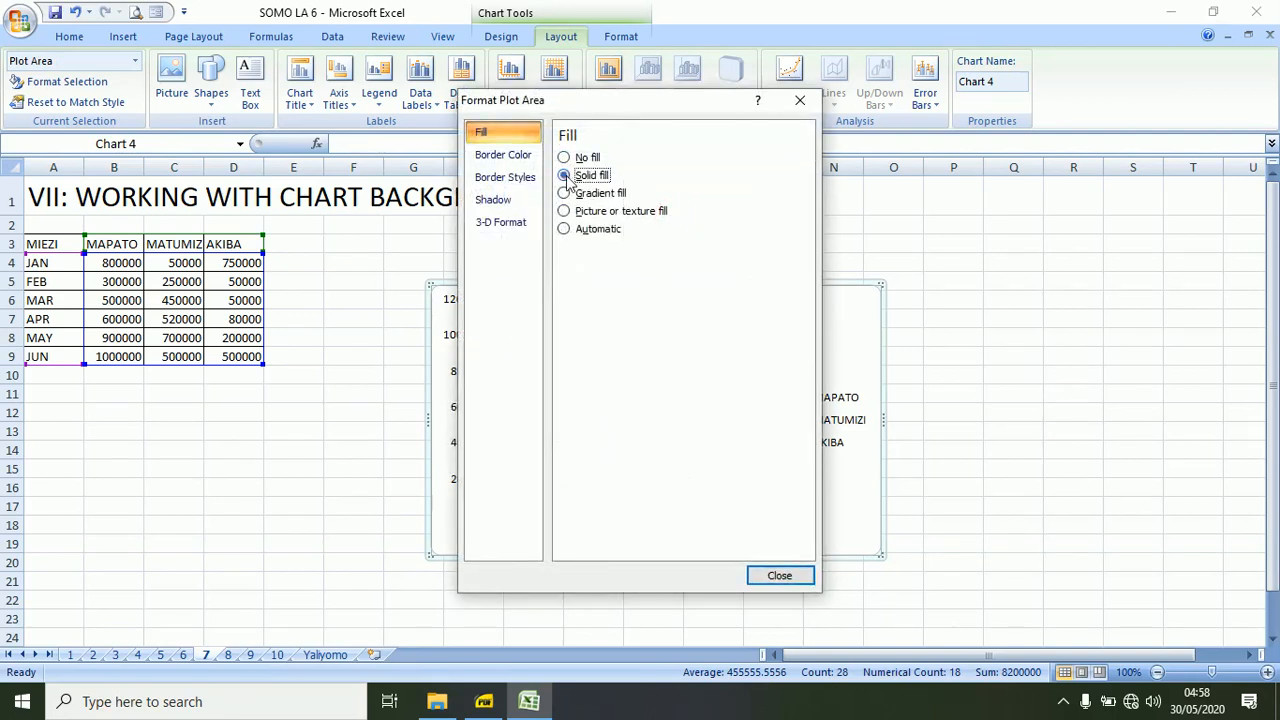
left_click(687, 279)
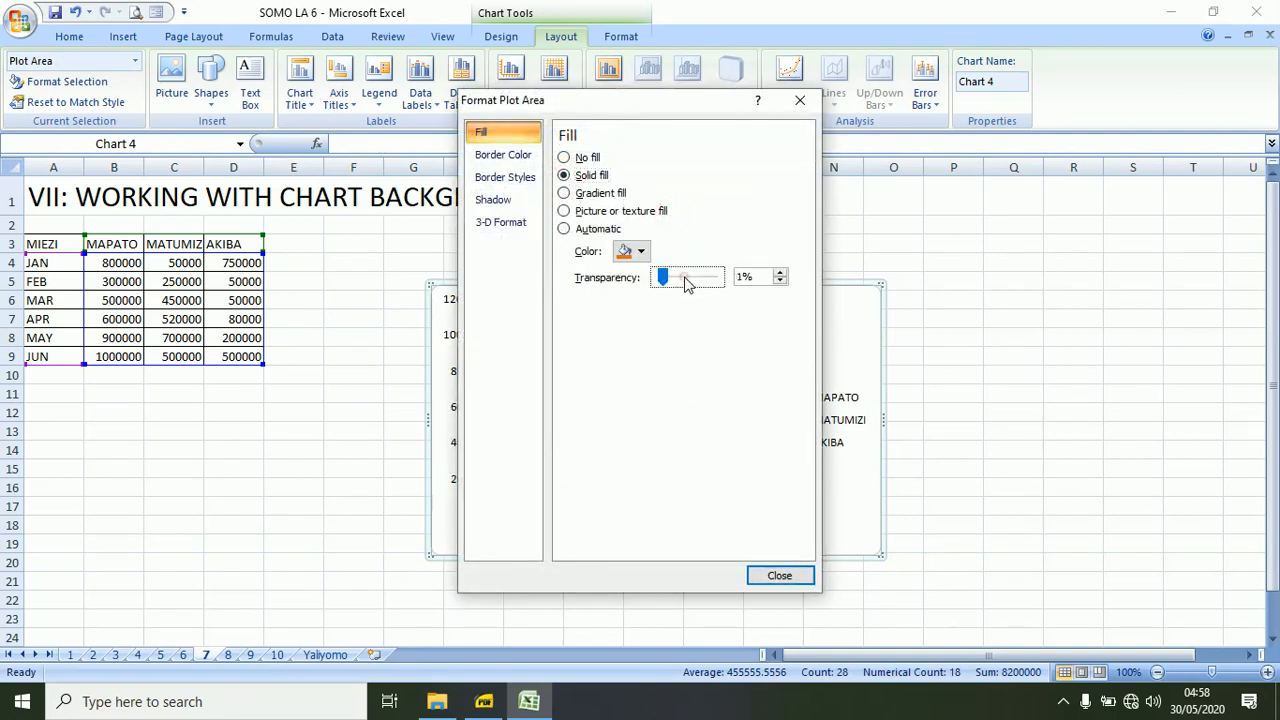
left_click_drag(663, 278, 688, 285)
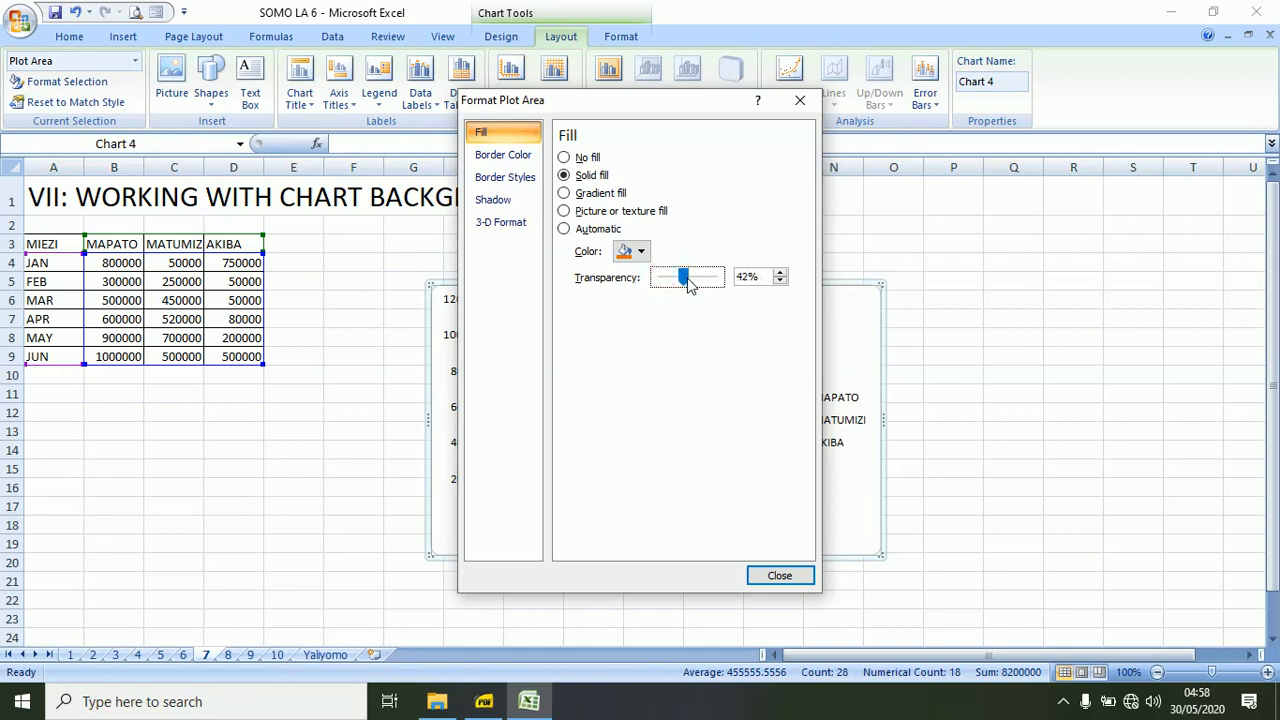
left_click(780, 576)
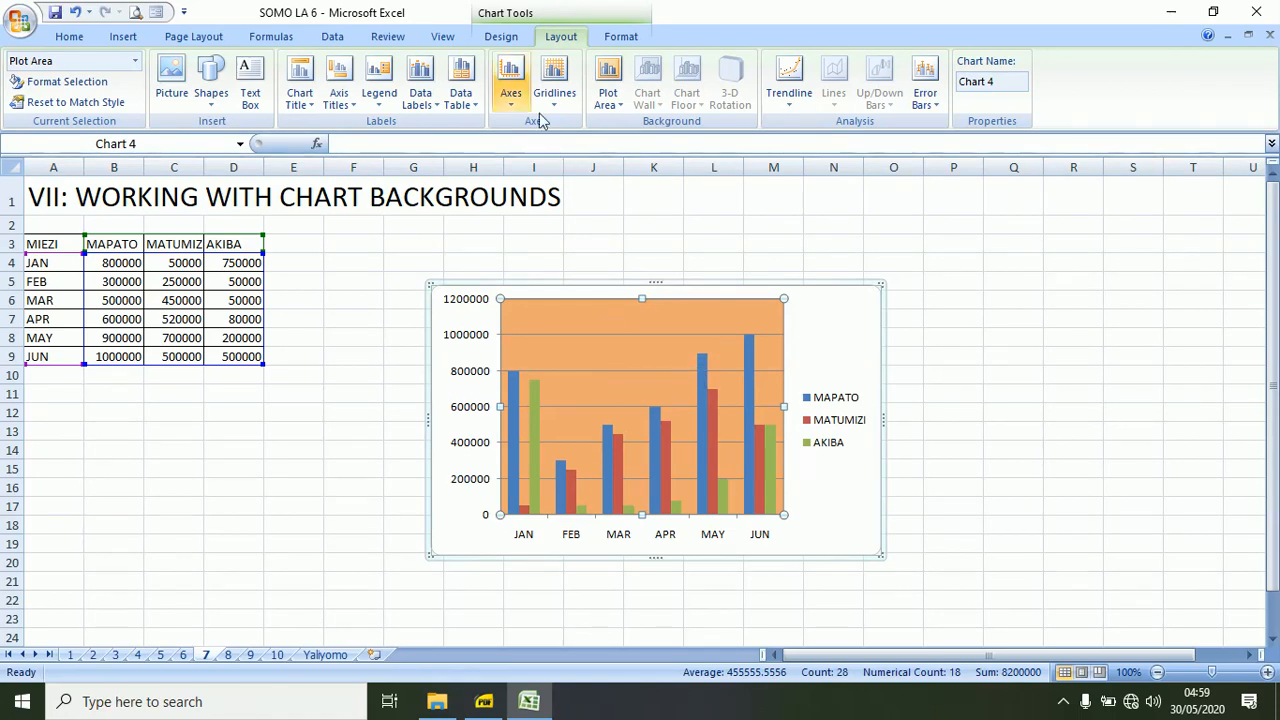
Give the chart's plot area a rainbow preset gradient fill, adjusting the first stop's position and transparency.
left_click(608, 100)
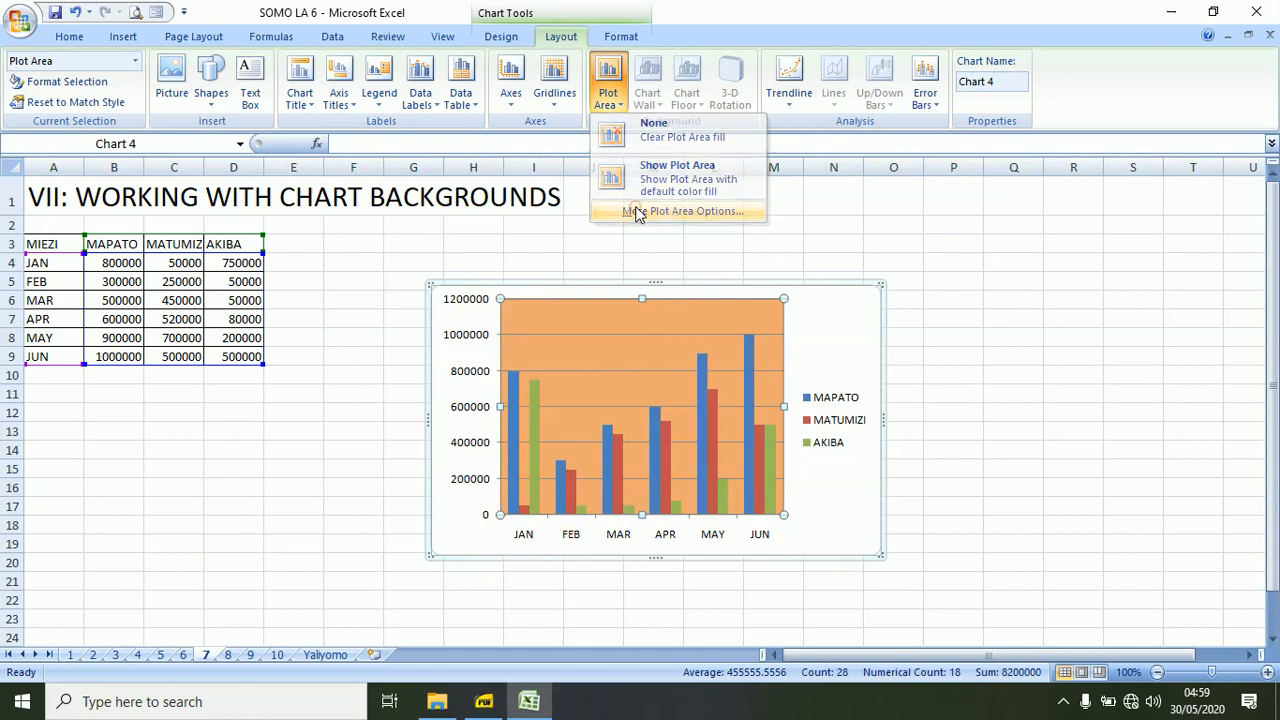
left_click(638, 210)
left_click(563, 194)
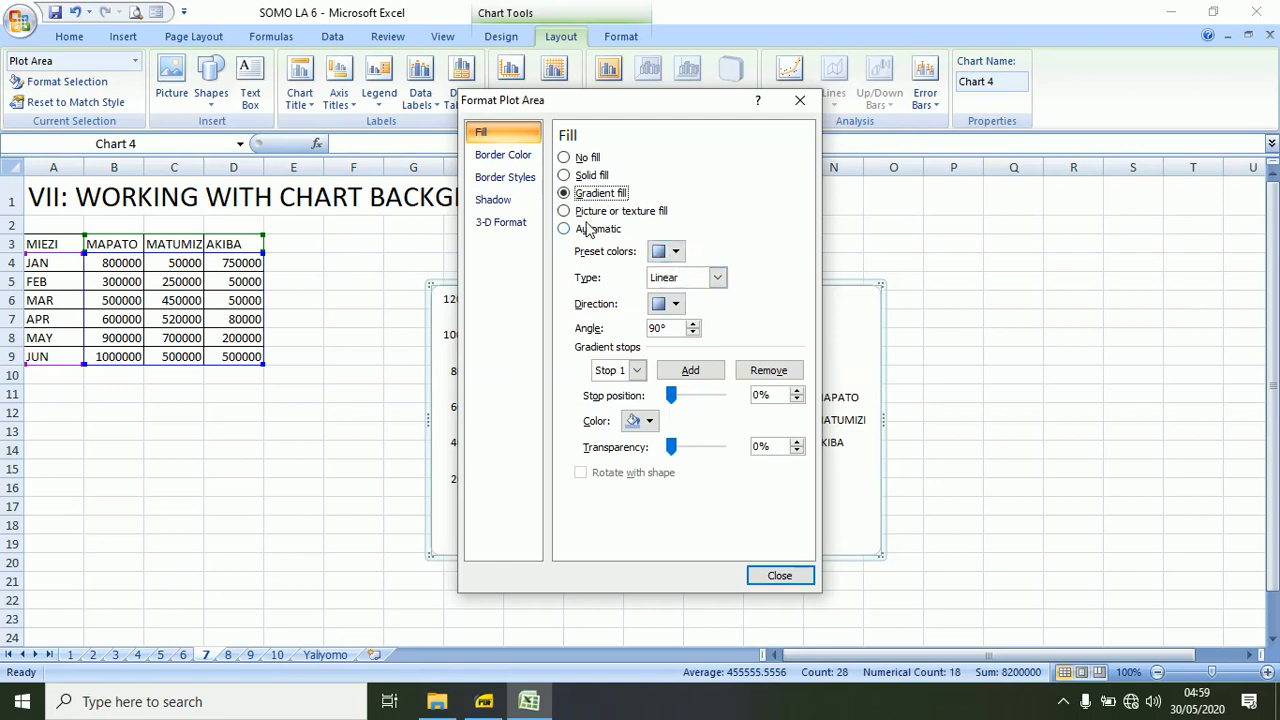
left_click(666, 252)
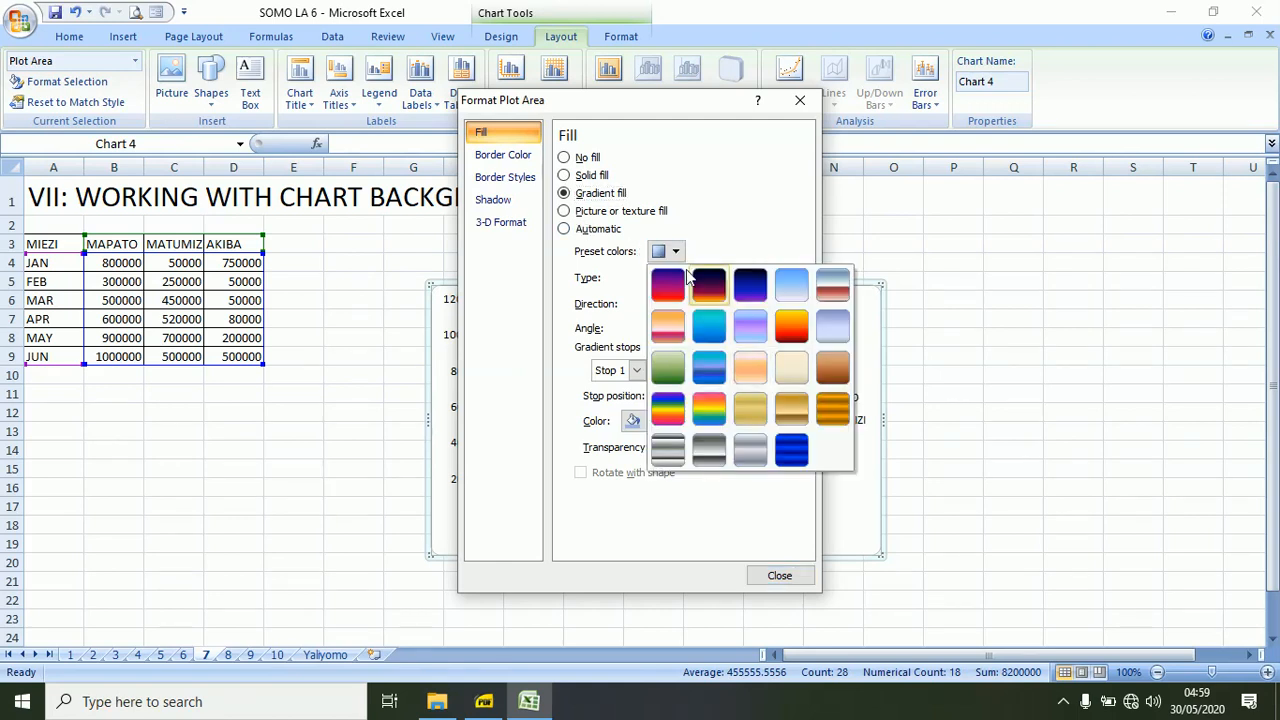
left_click(718, 405)
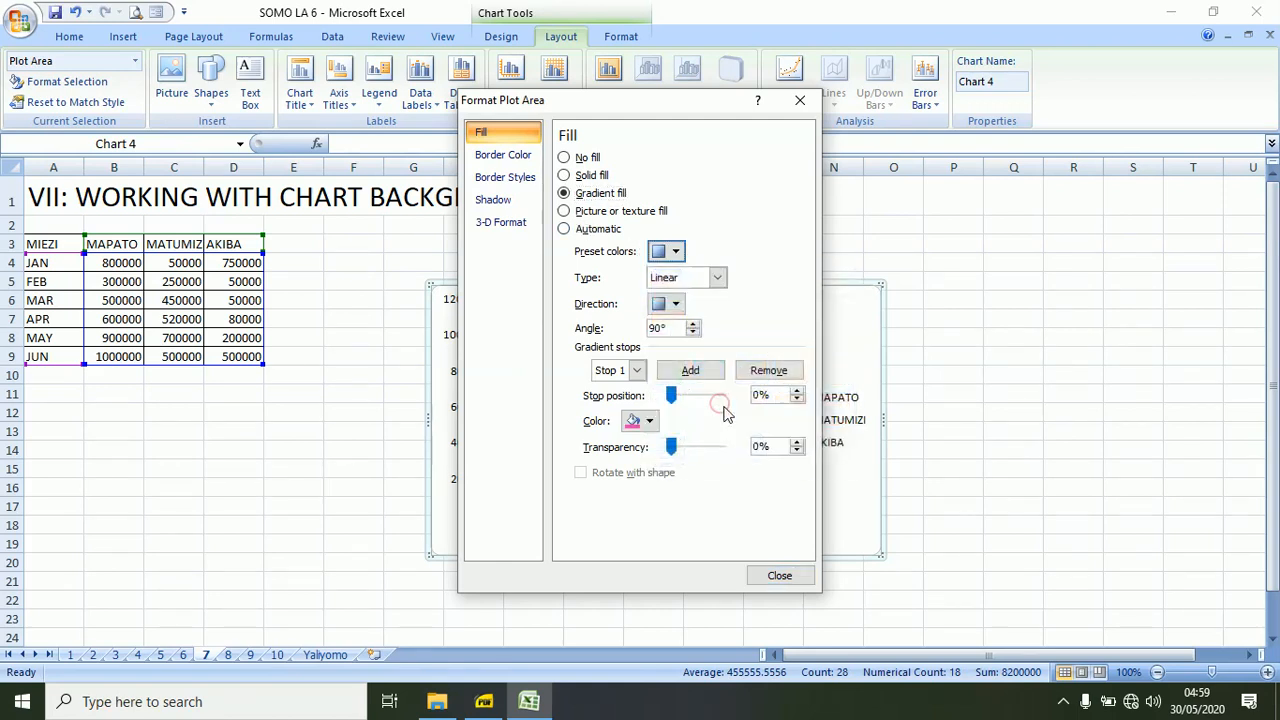
left_click_drag(690, 398, 696, 395)
left_click_drag(680, 448, 697, 447)
left_click(776, 582)
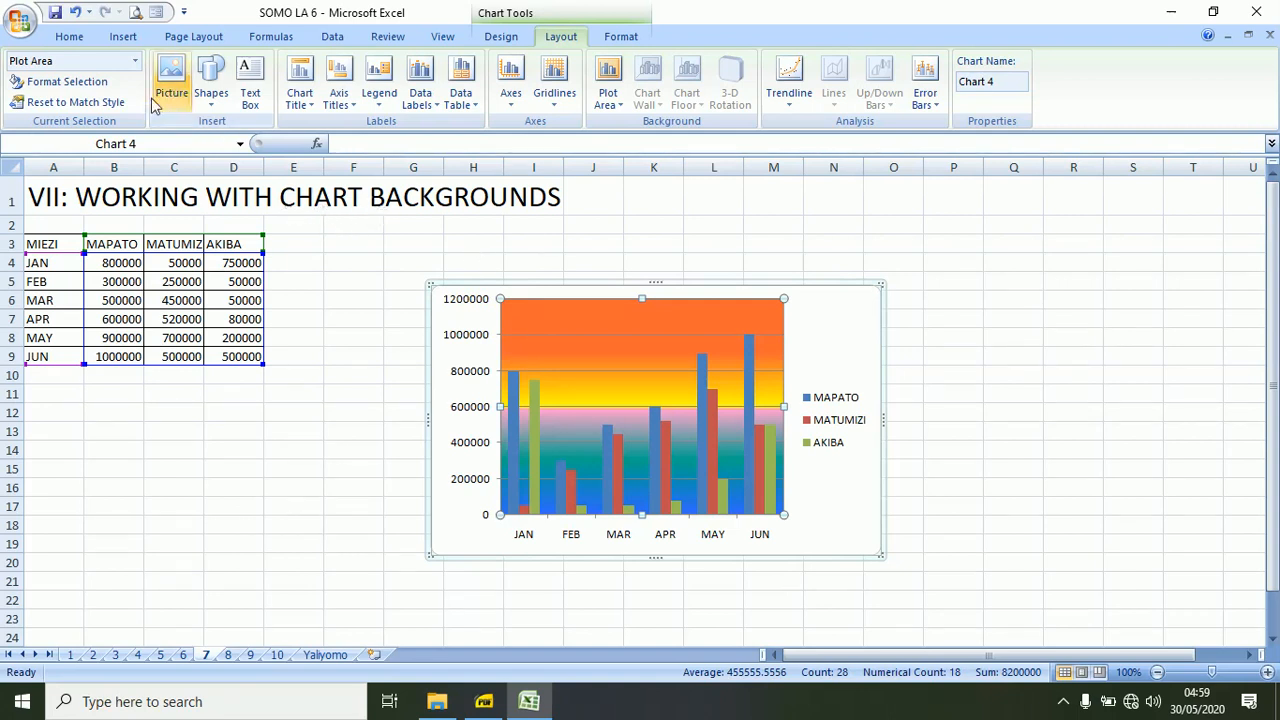
left_click(328, 505)
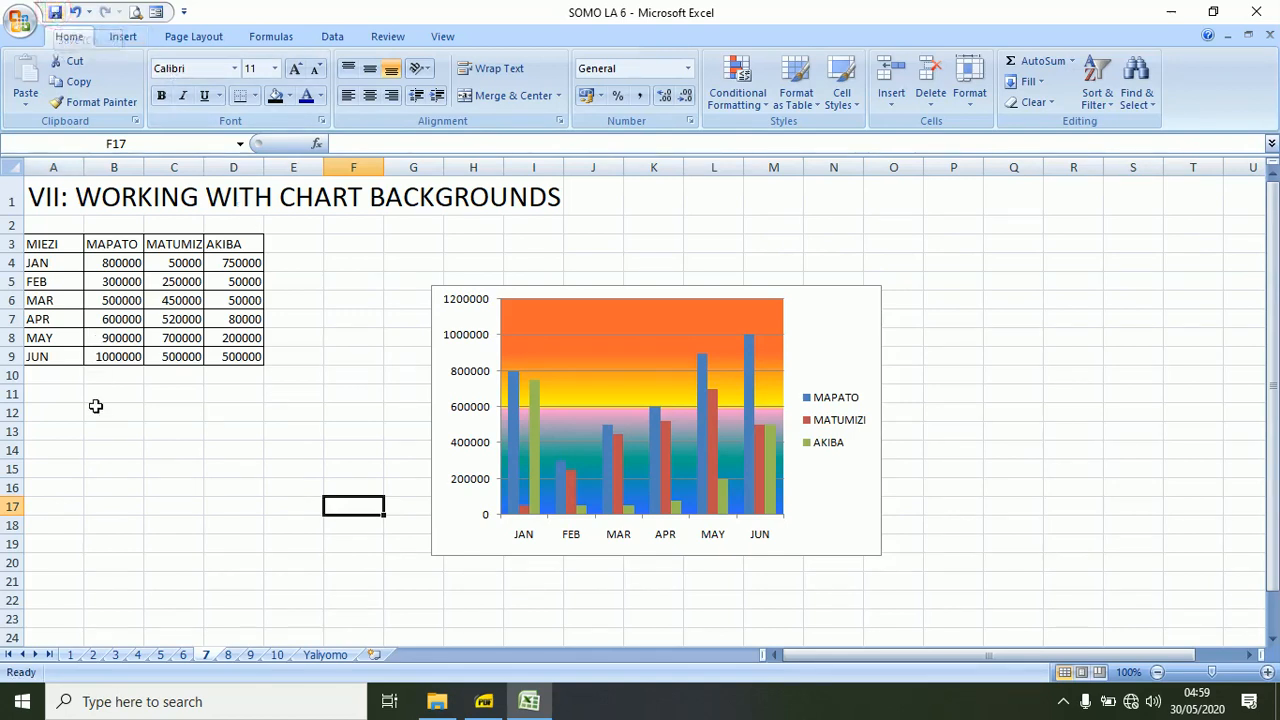
Delete the existing chart with its trendlines from worksheet 8.
left_click(183, 655)
left_click(228, 655)
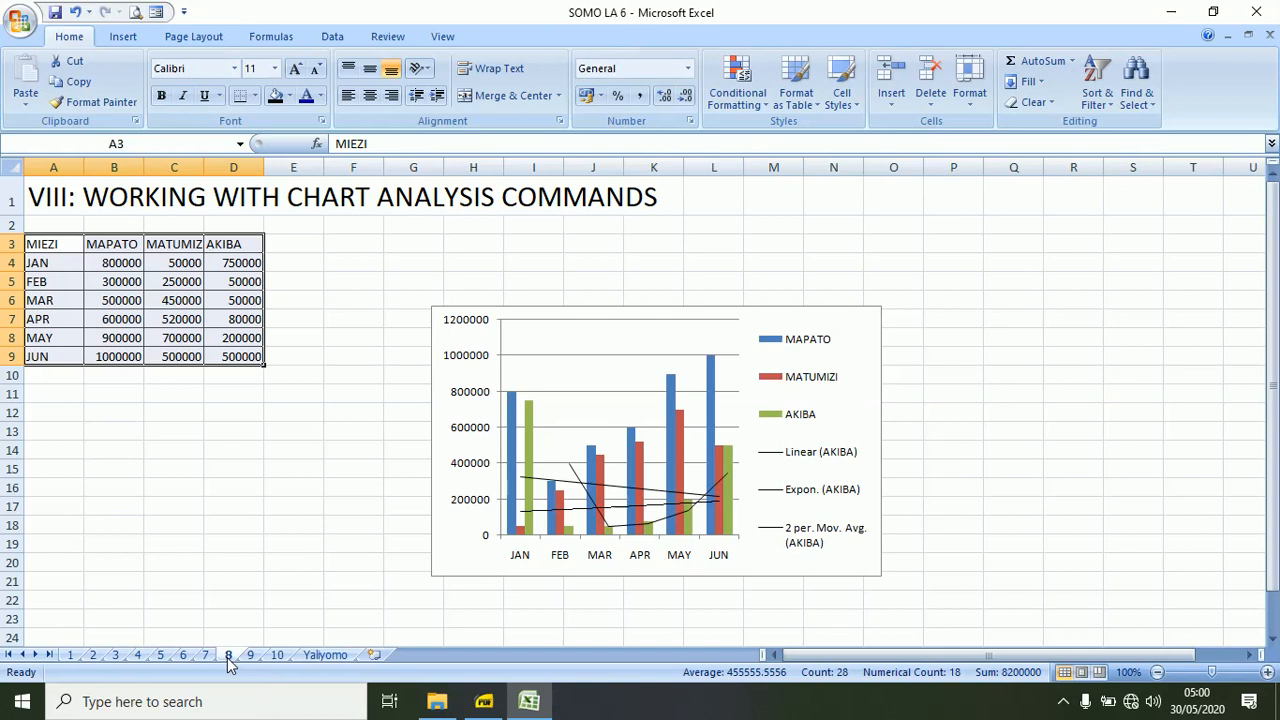
left_click(760, 306)
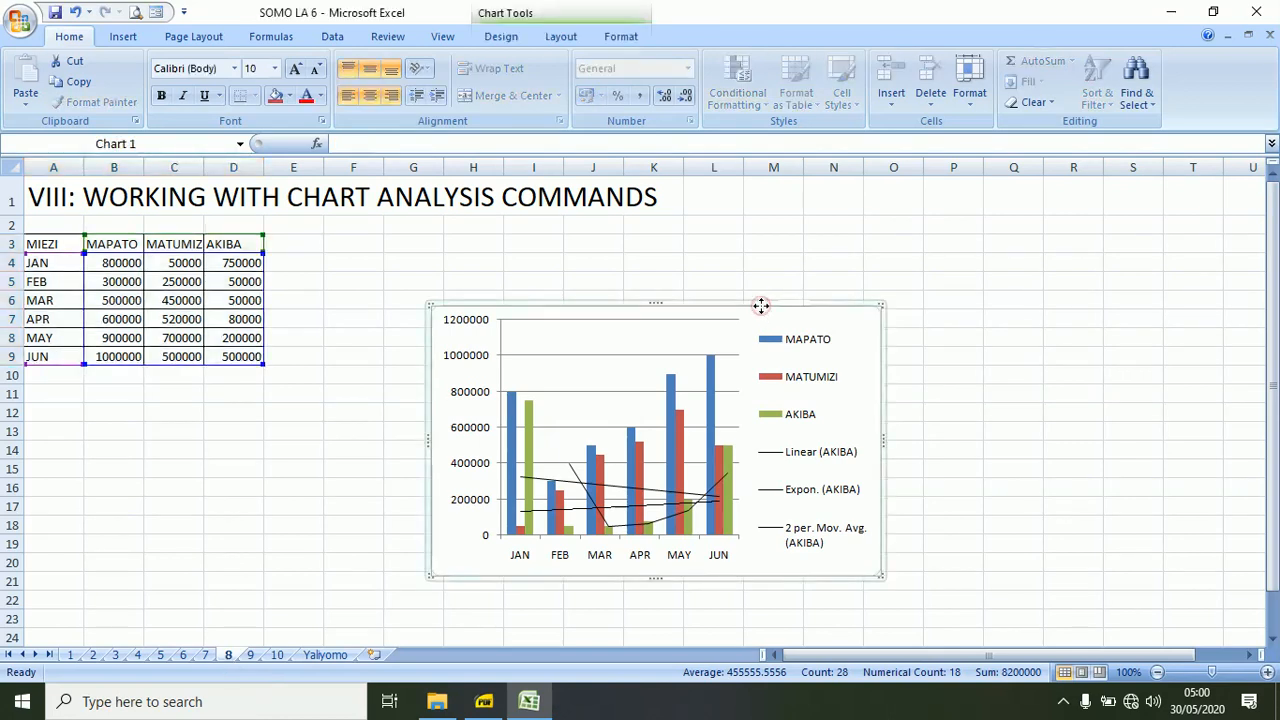
key("Delete")
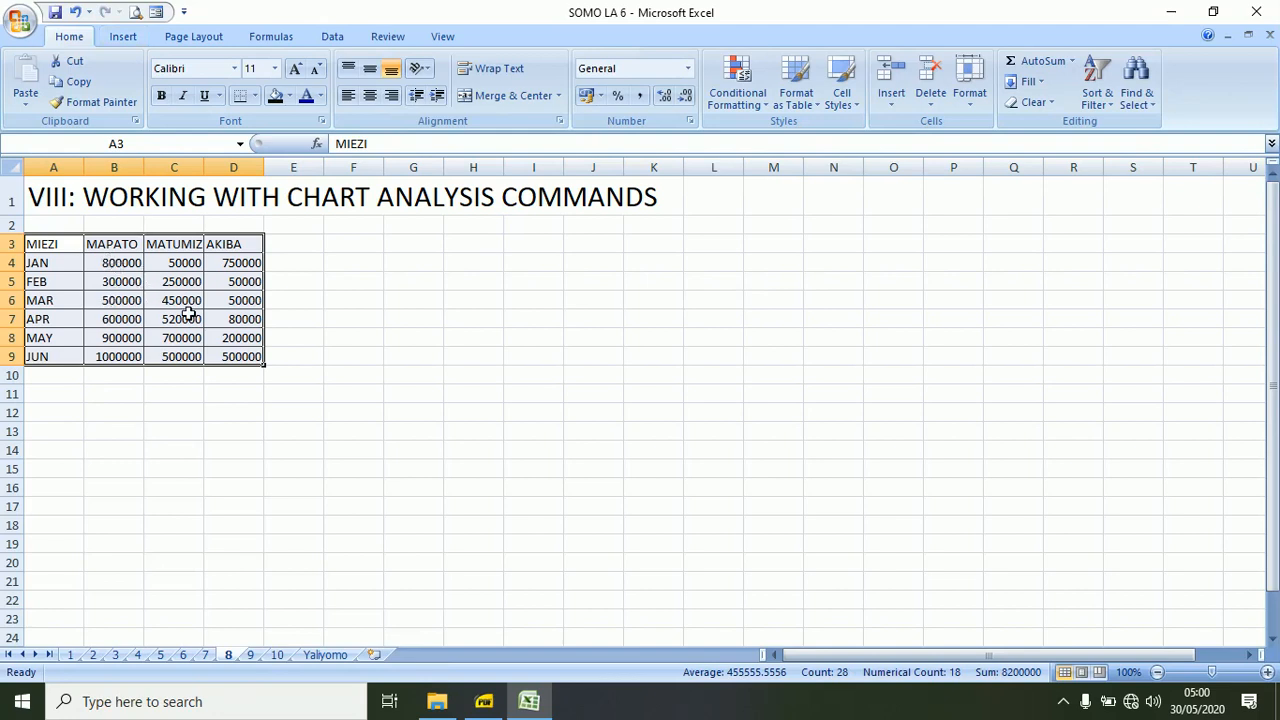
Insert a 2-D Clustered Column chart from A3:D9 and enlarge it toward column E and row 24.
left_click(120, 36)
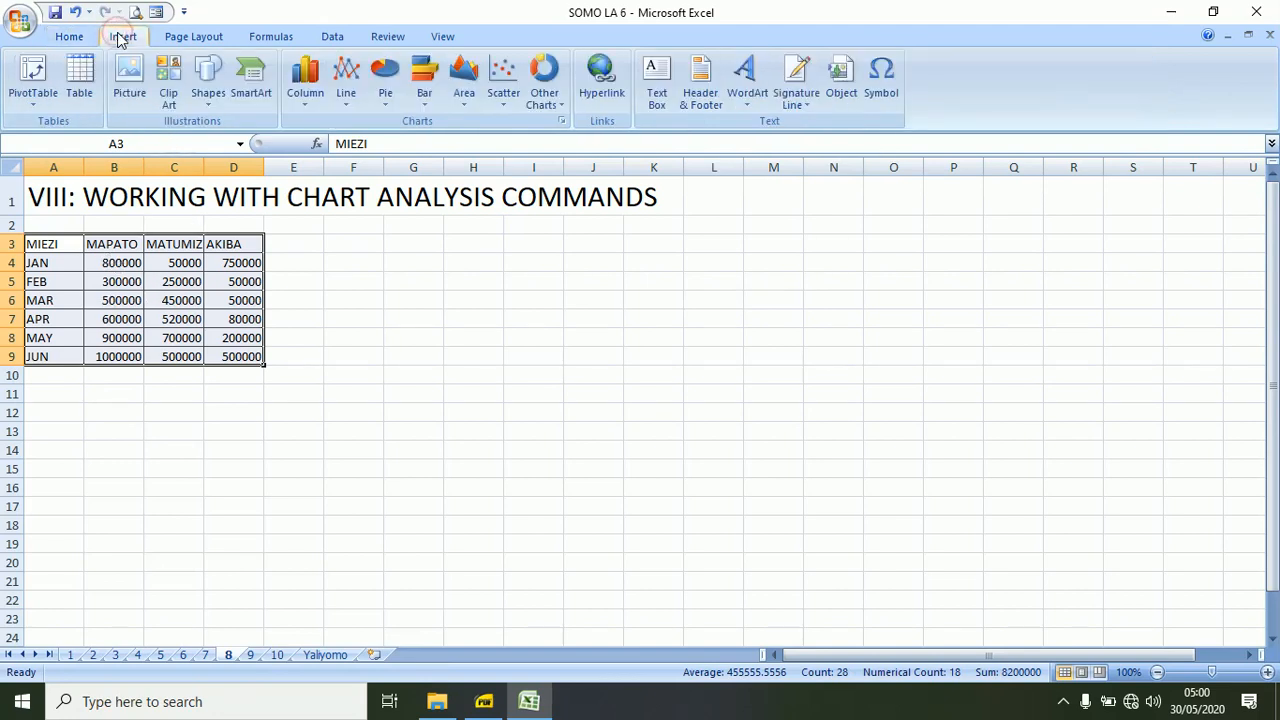
left_click(320, 86)
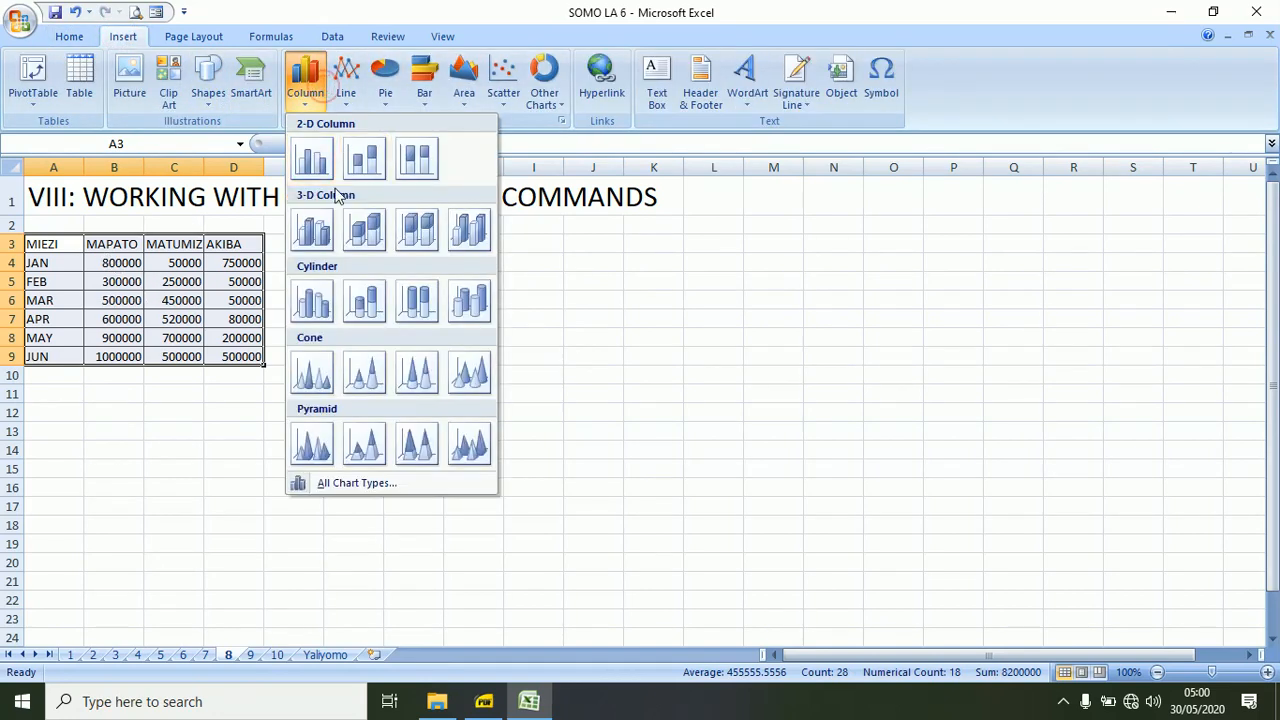
left_click(312, 158)
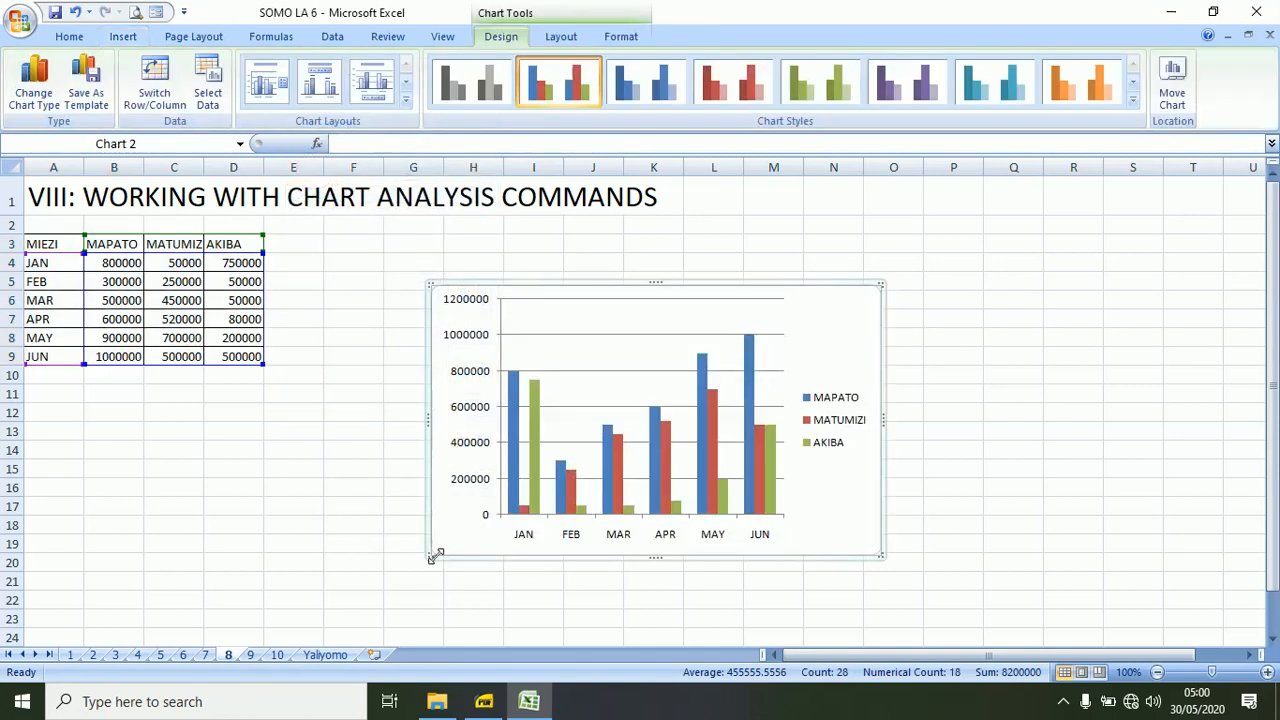
left_click_drag(429, 557, 278, 633)
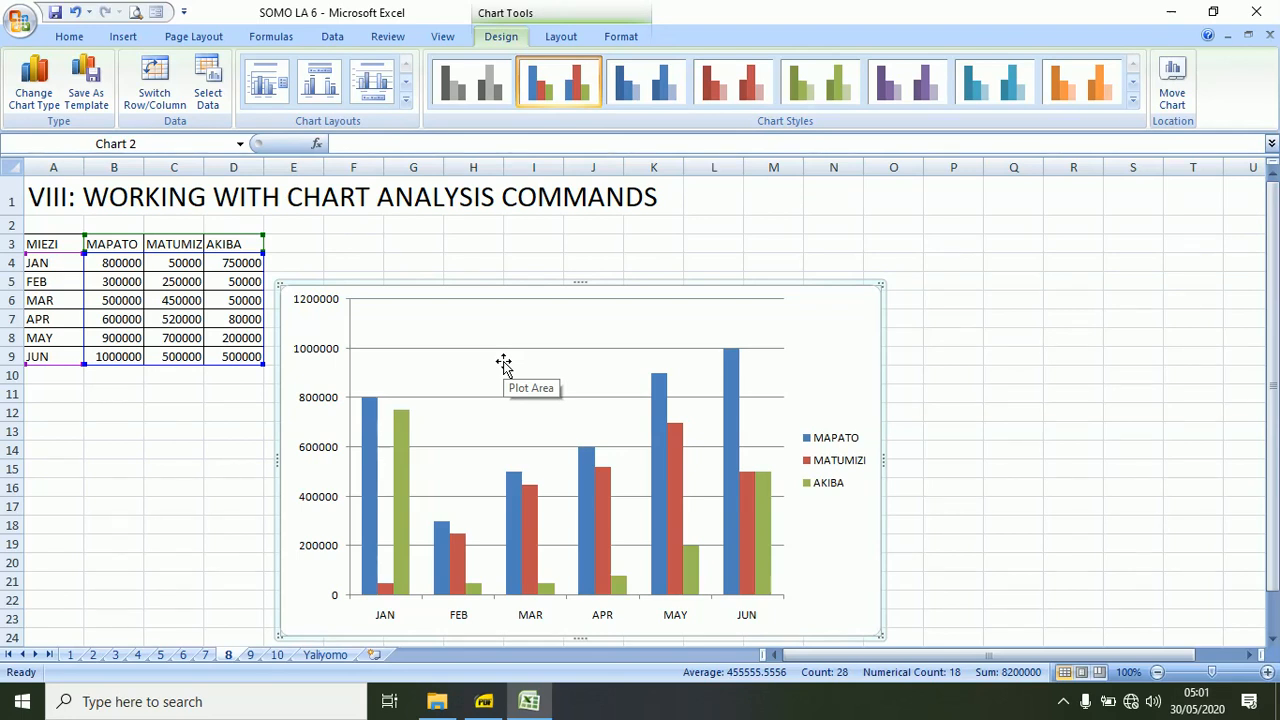
Add a Two Period Moving Average trendline based on the AKIBA series.
left_click(562, 37)
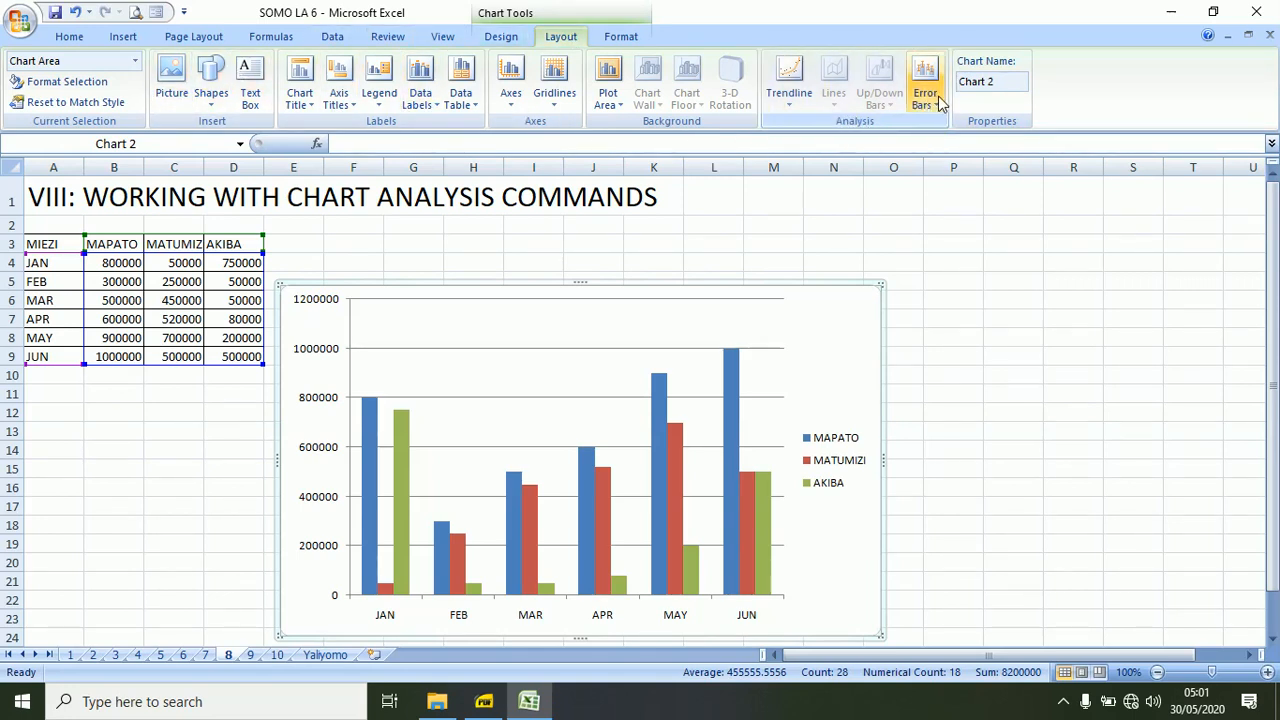
left_click(787, 103)
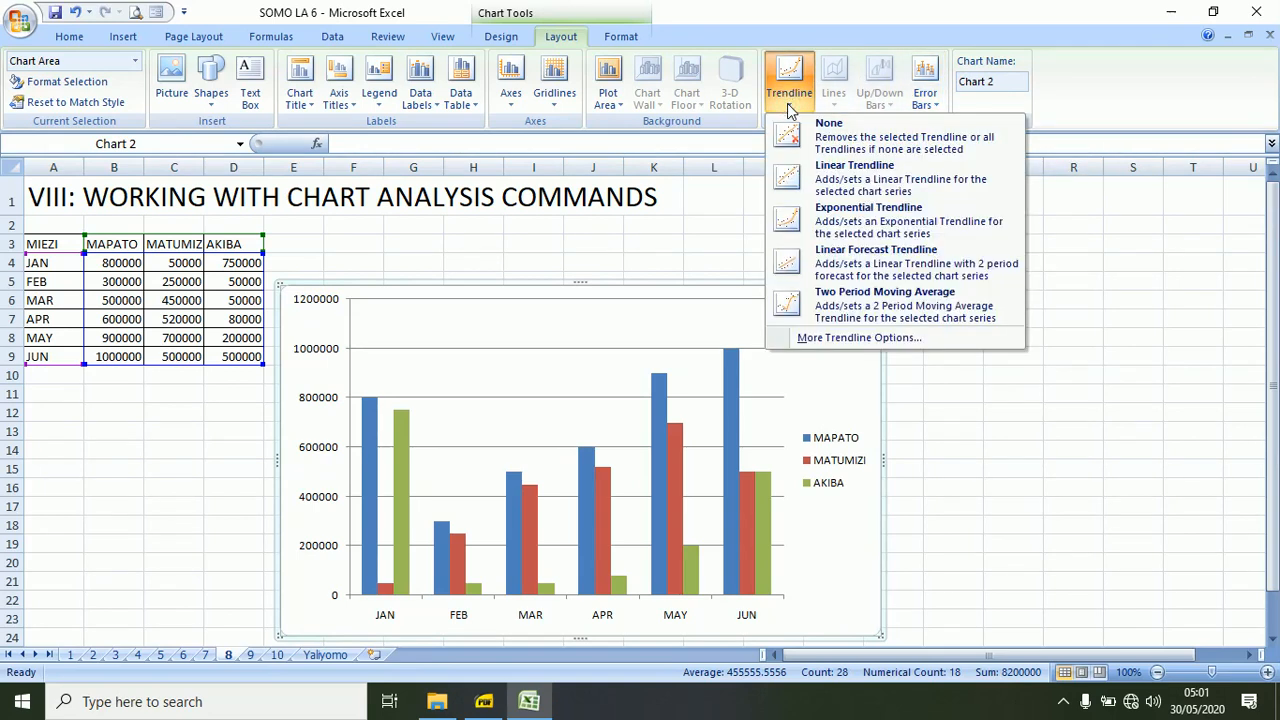
left_click(853, 305)
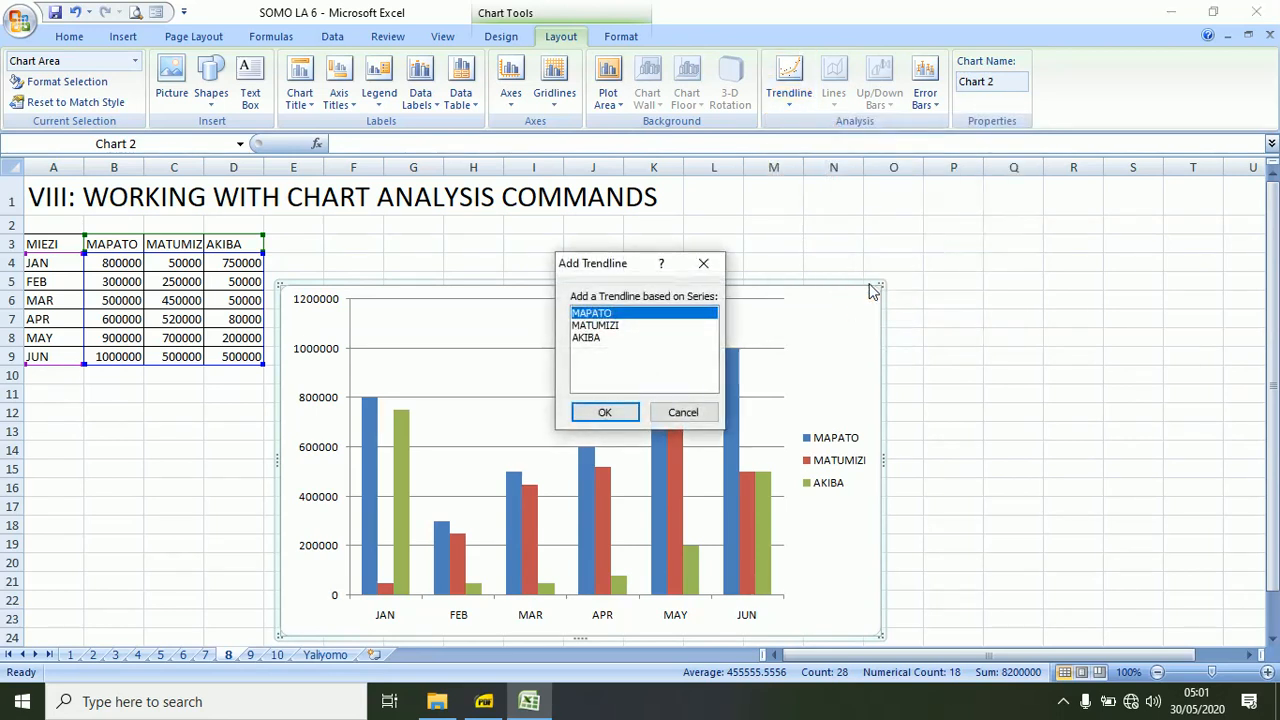
left_click(588, 338)
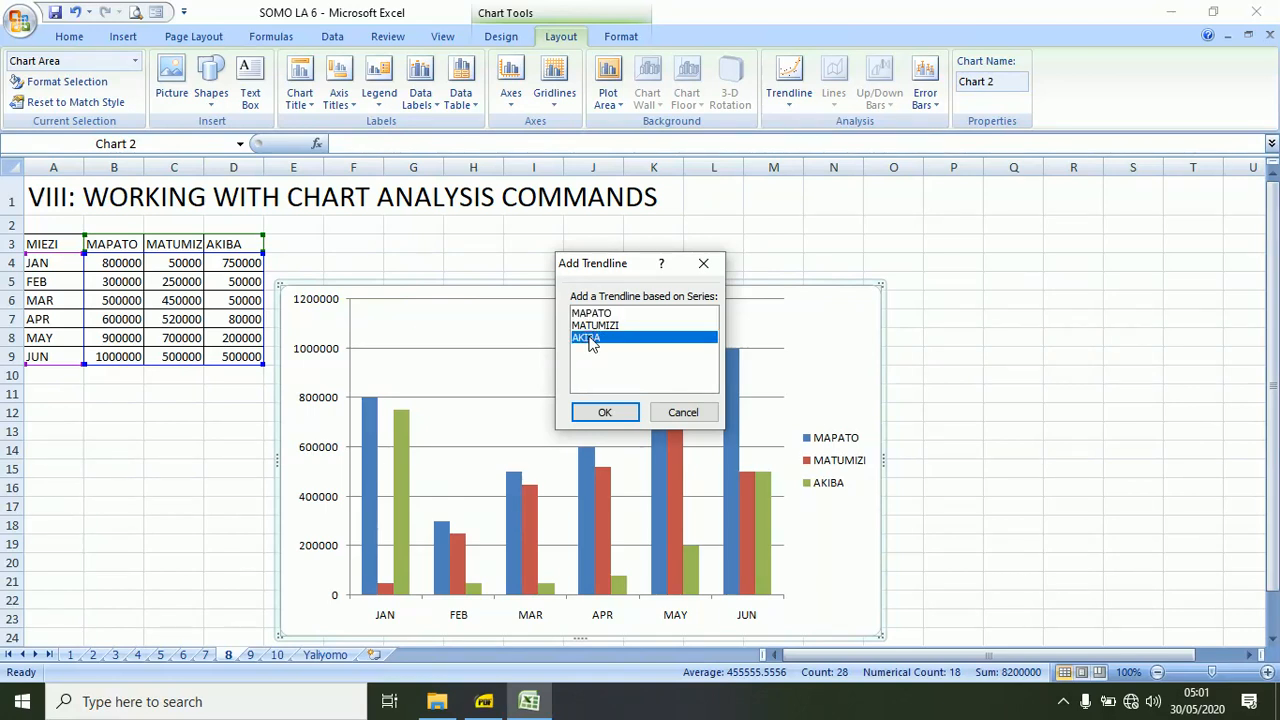
left_click(600, 411)
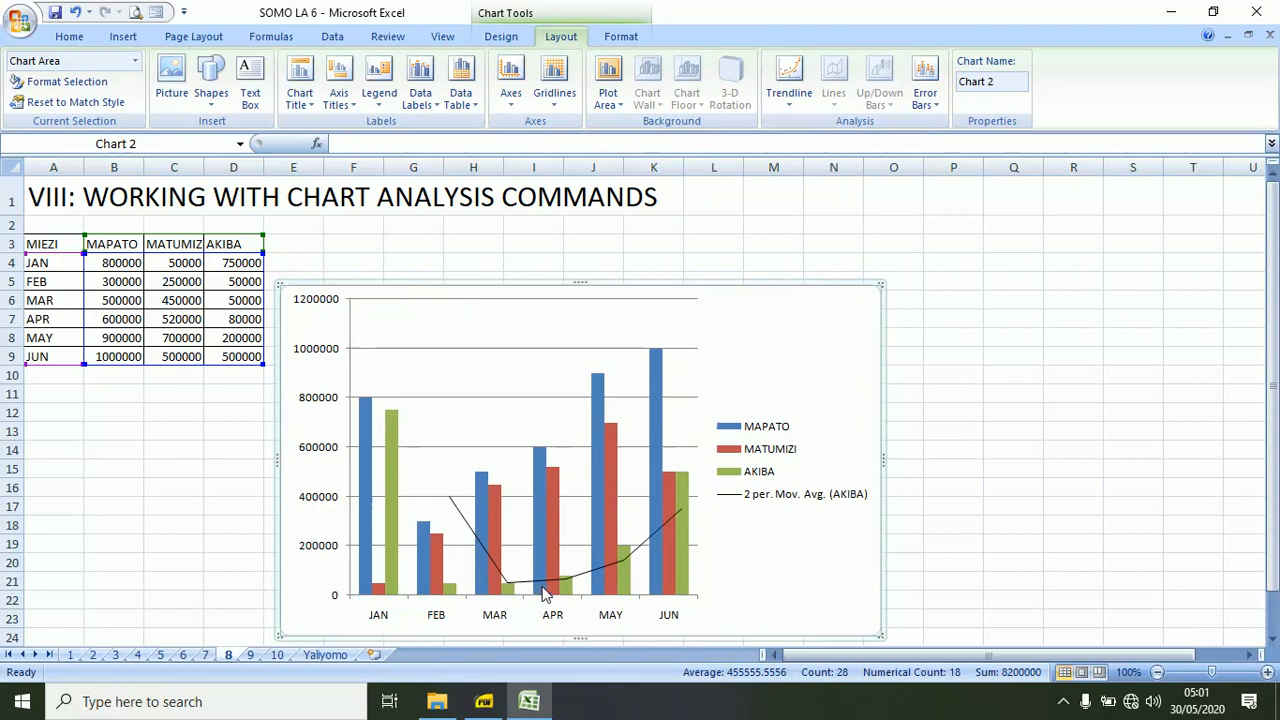
Try changing the AKIBA series to the basic Line chart type, and undo the change.
mouse_move(545, 594)
mouse_move(686, 515)
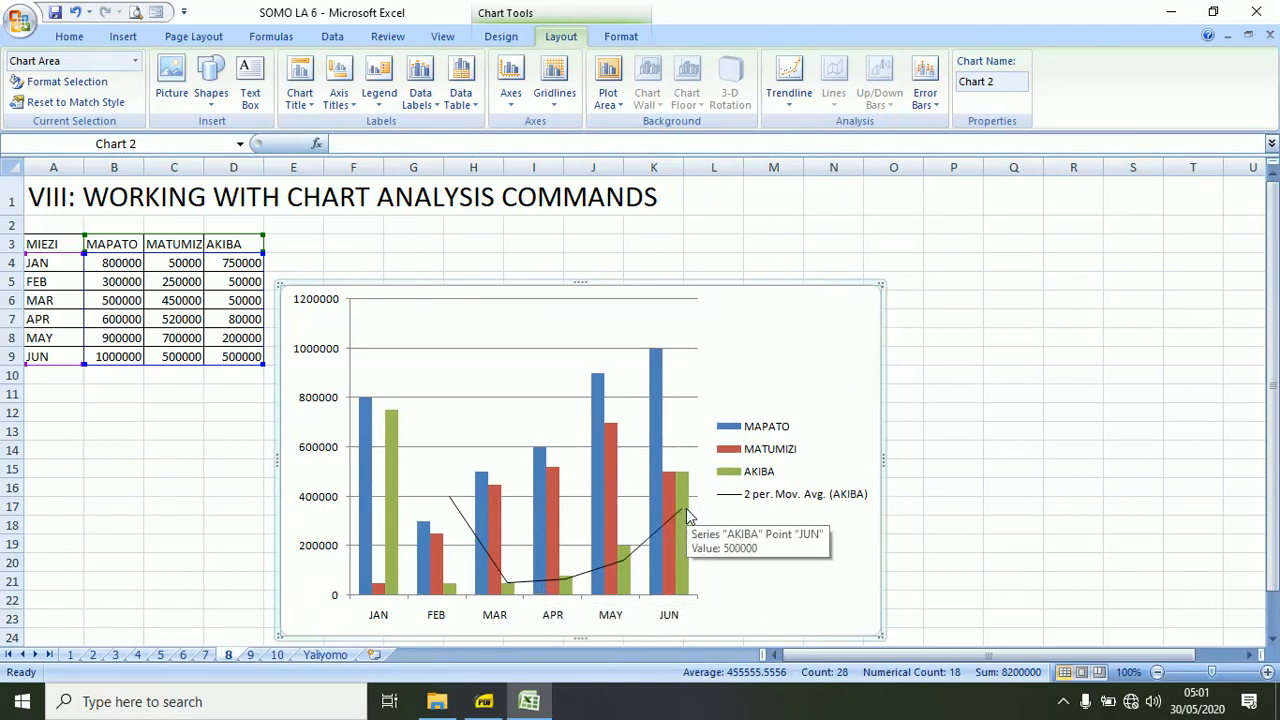
mouse_move(390, 451)
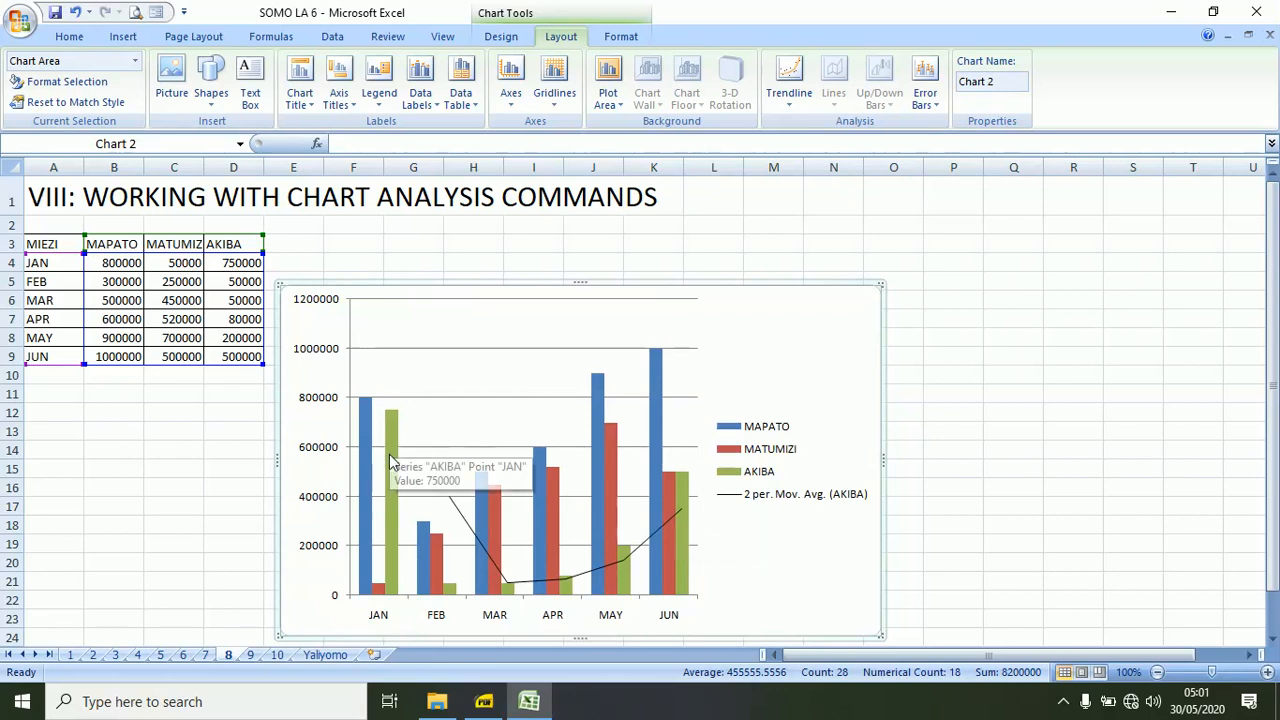
left_click(381, 590)
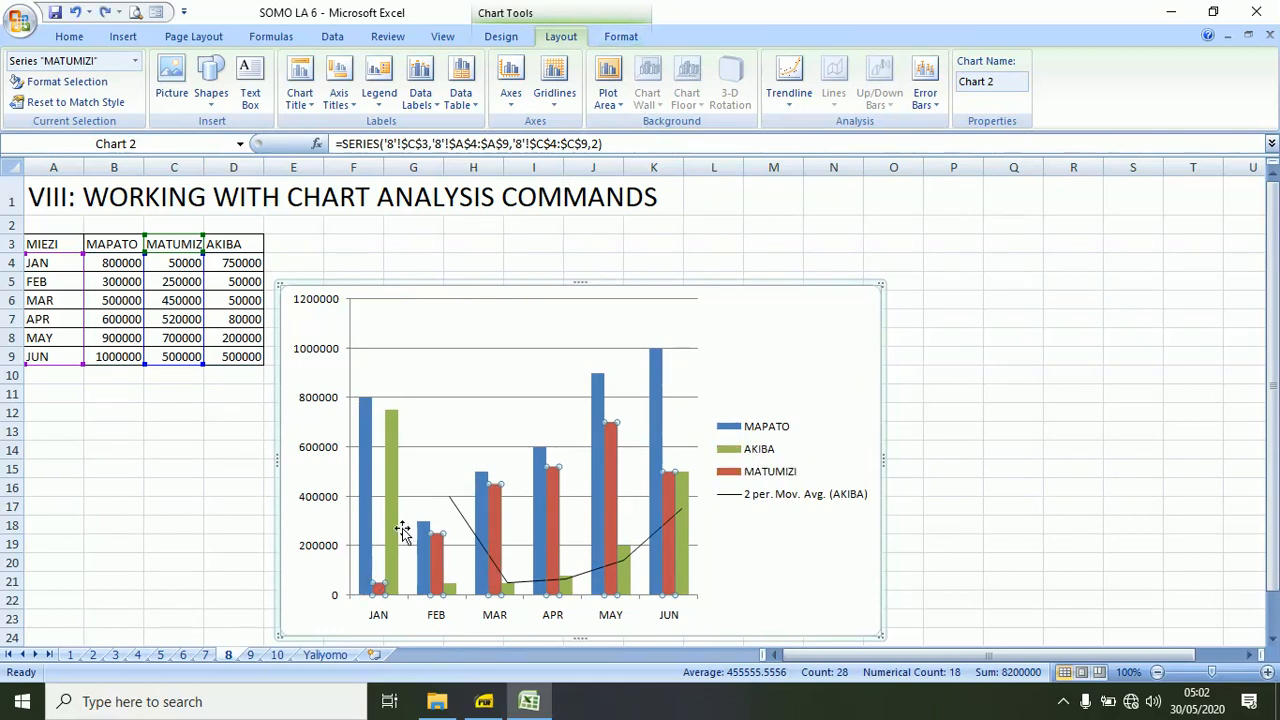
left_click(392, 577)
right_click(393, 577)
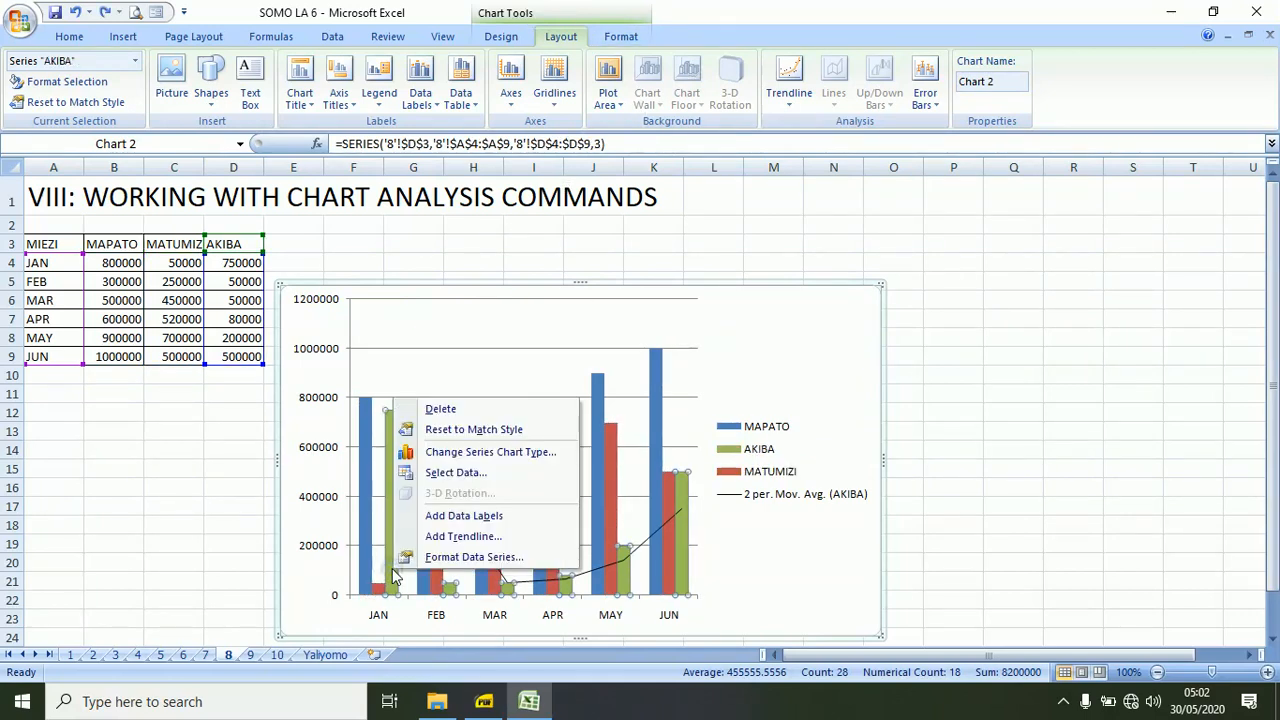
left_click(463, 455)
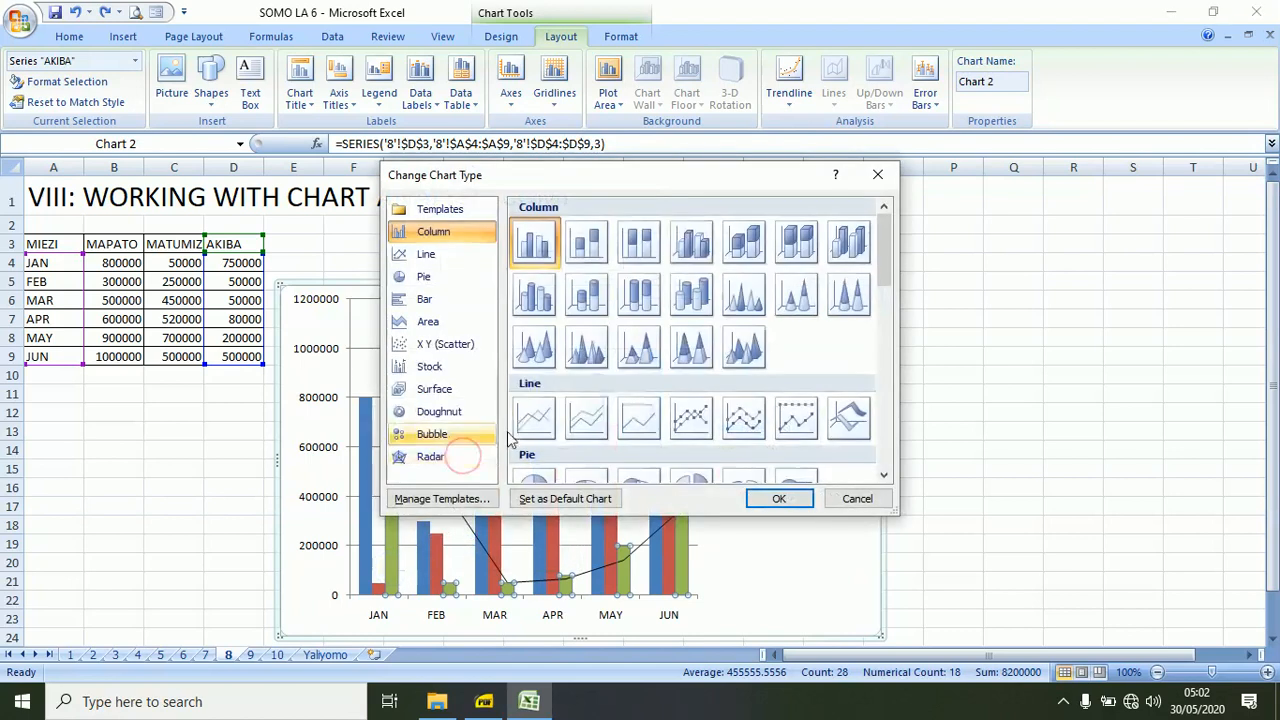
left_click(535, 417)
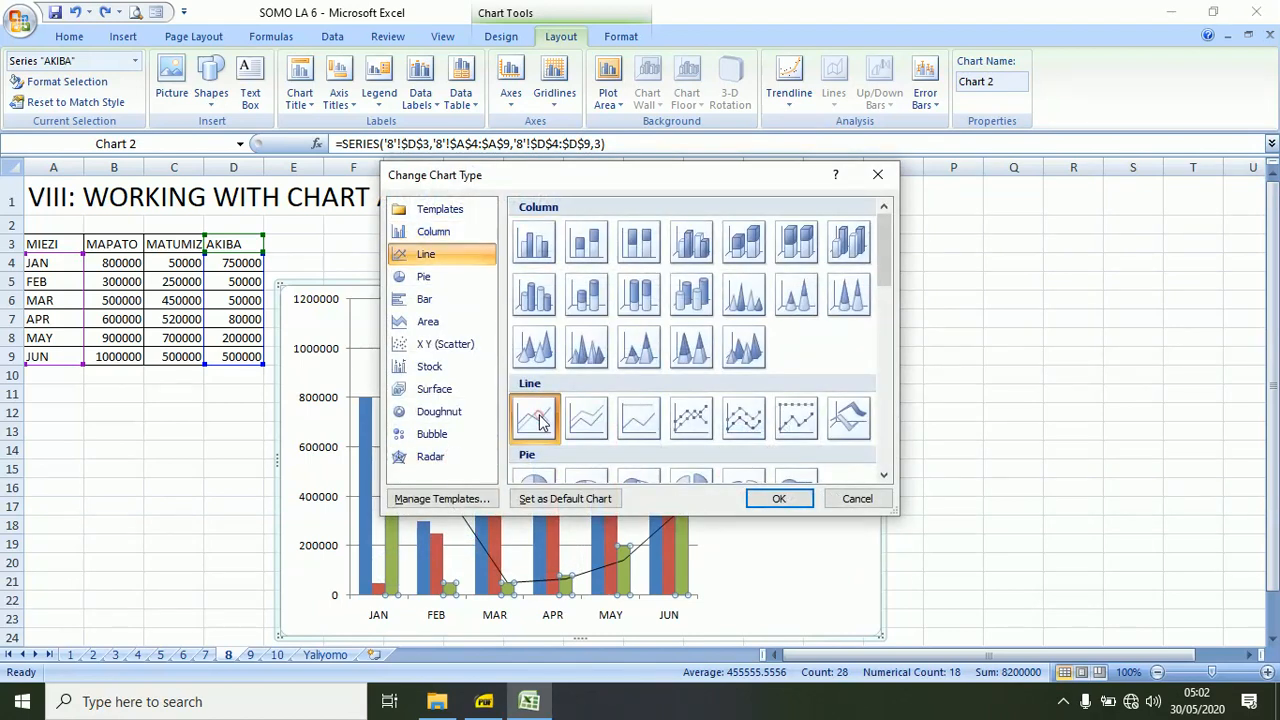
left_click(773, 498)
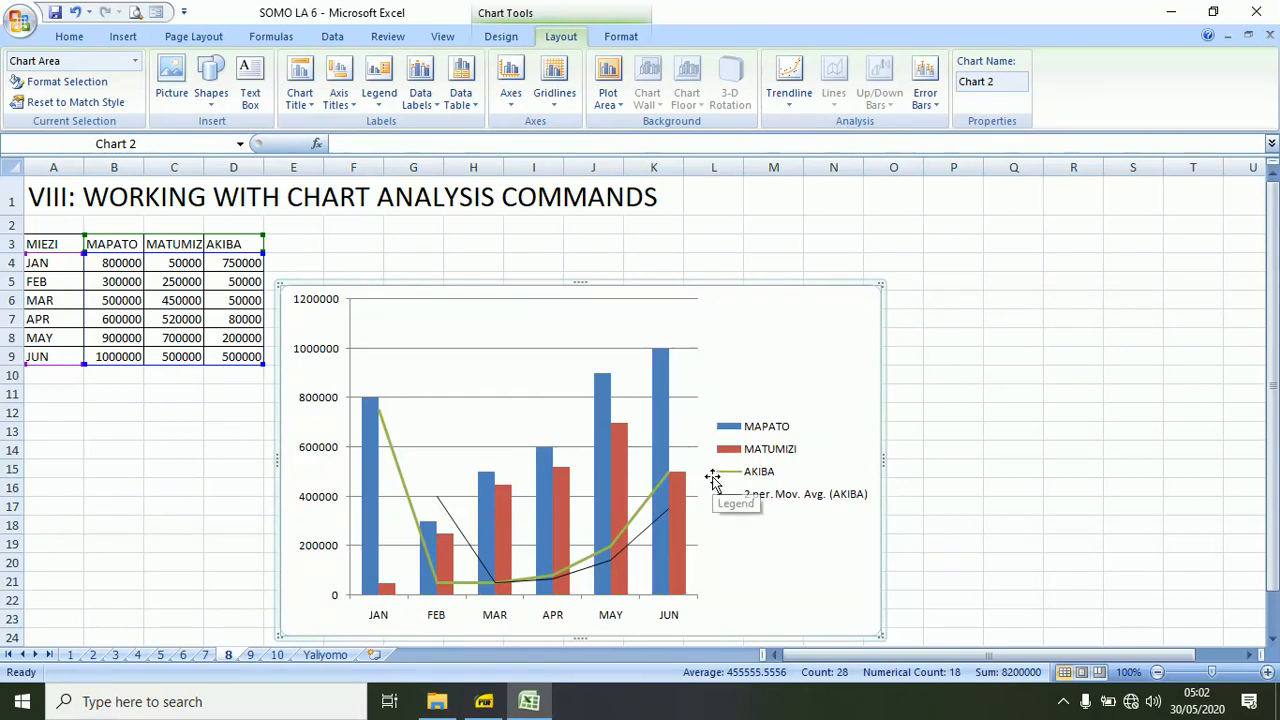
left_click(76, 12)
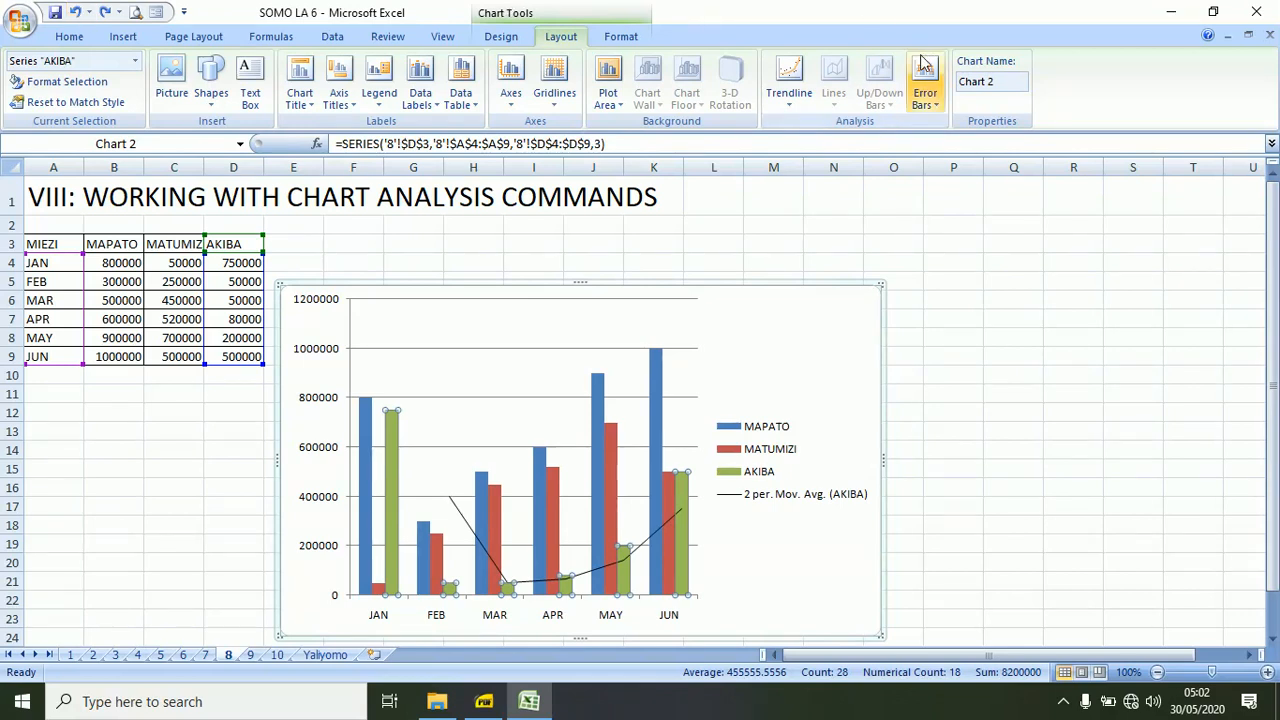
Try adding an Exponential Trendline to the AKIBA series, and undo the addition.
left_click(796, 106)
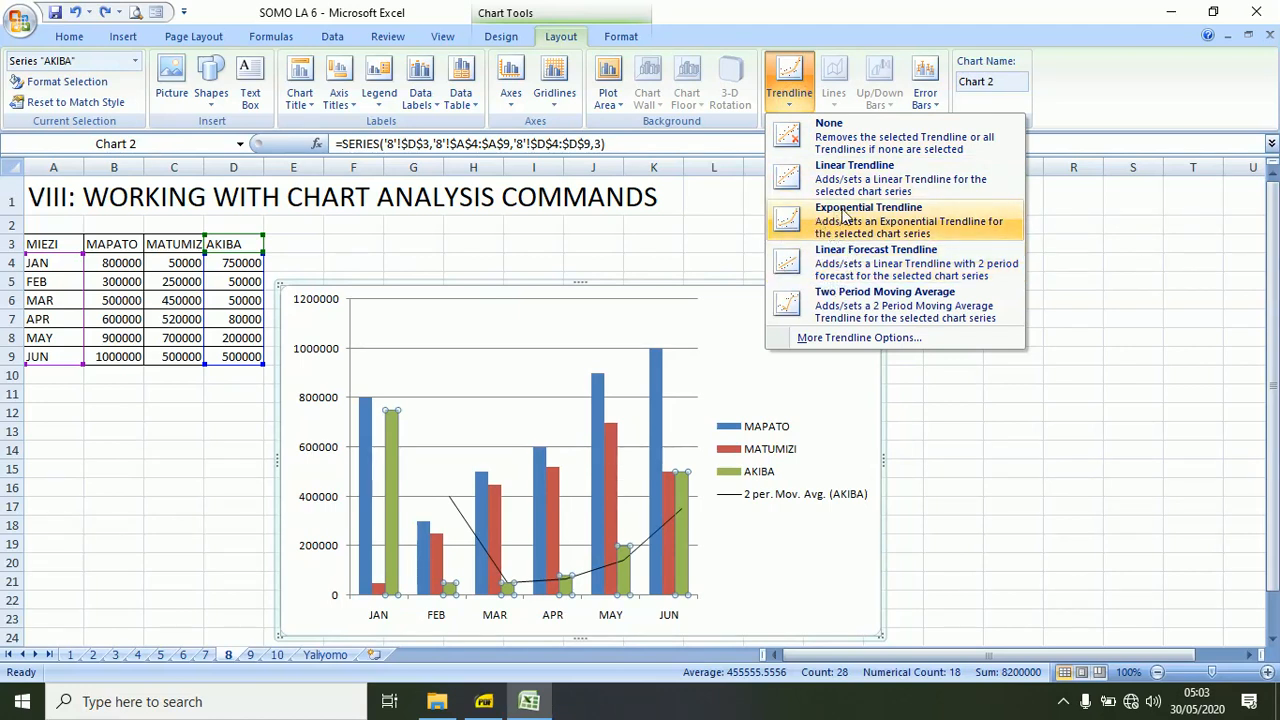
left_click(787, 226)
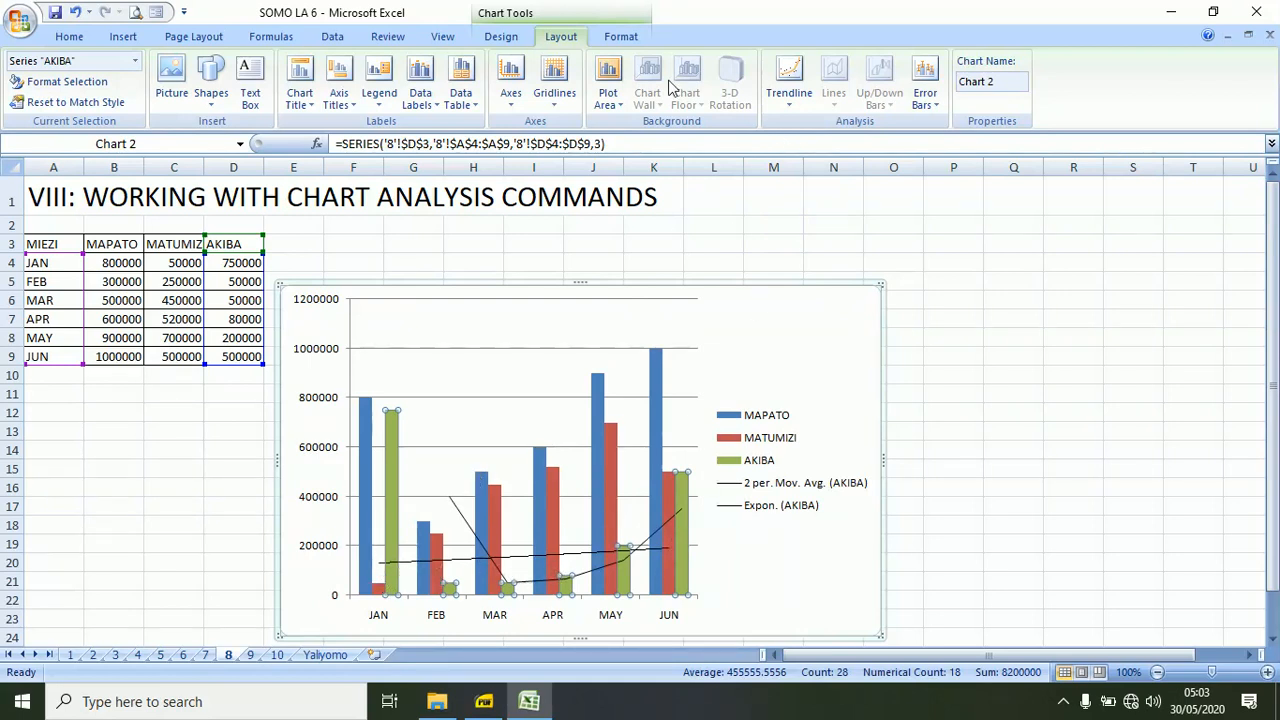
left_click(75, 12)
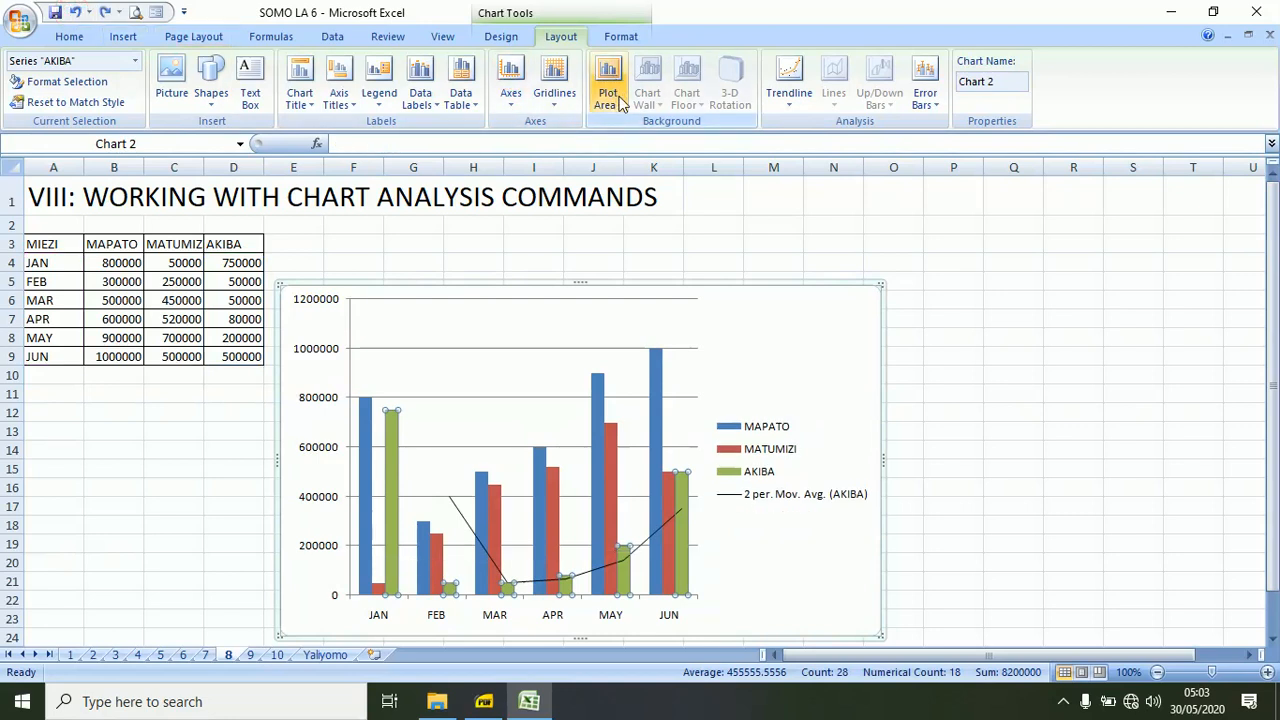
Add a Linear Trendline to the AKIBA series and open worksheet 9 on formatting chart elements.
left_click(793, 98)
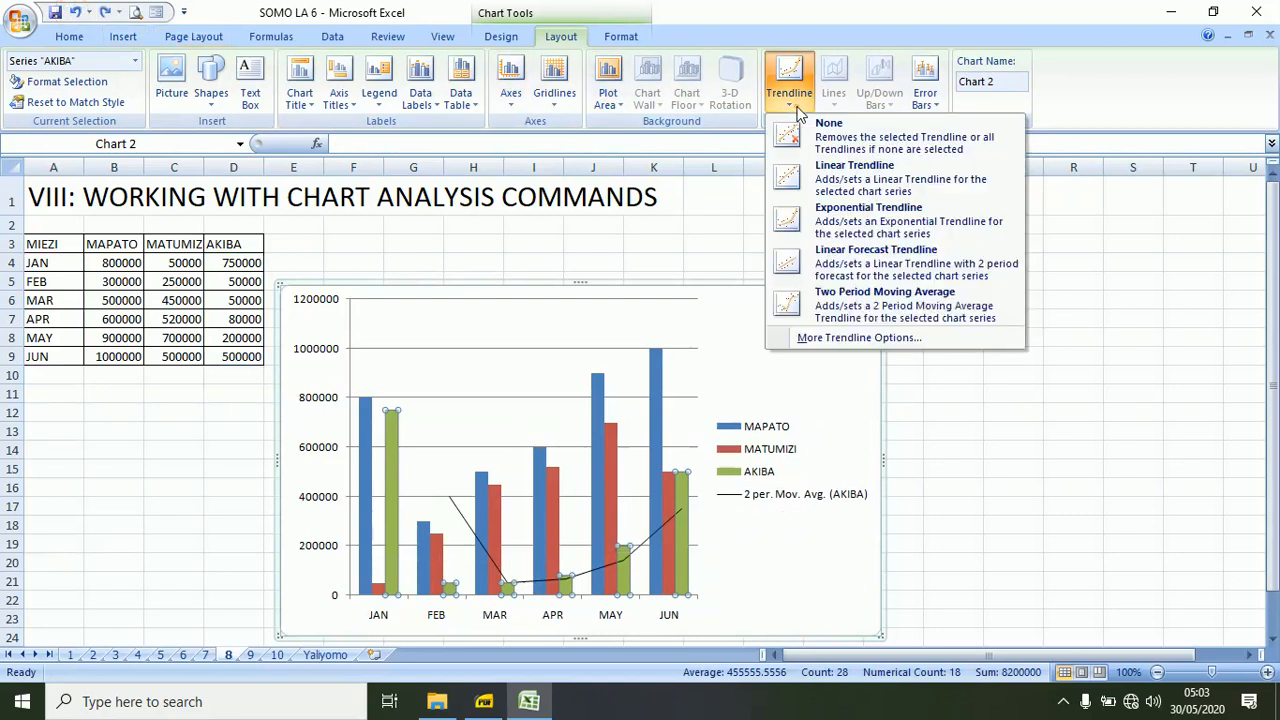
left_click(835, 178)
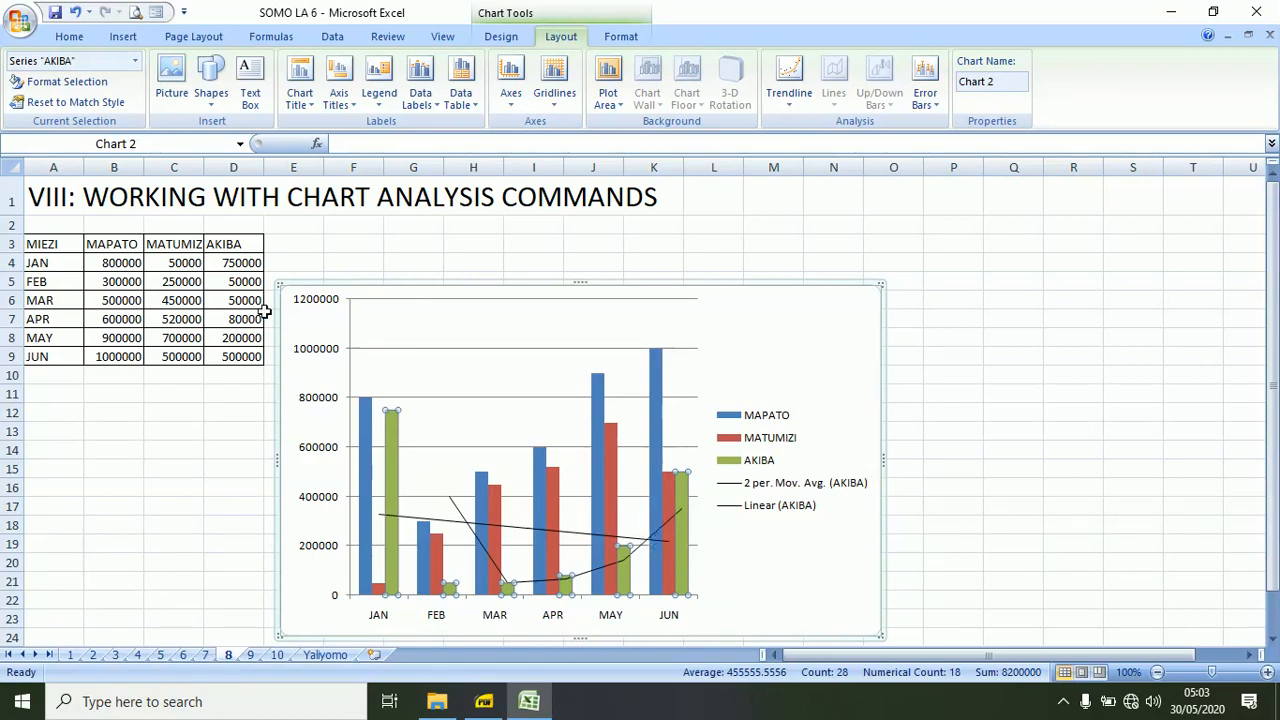
left_click(250, 654)
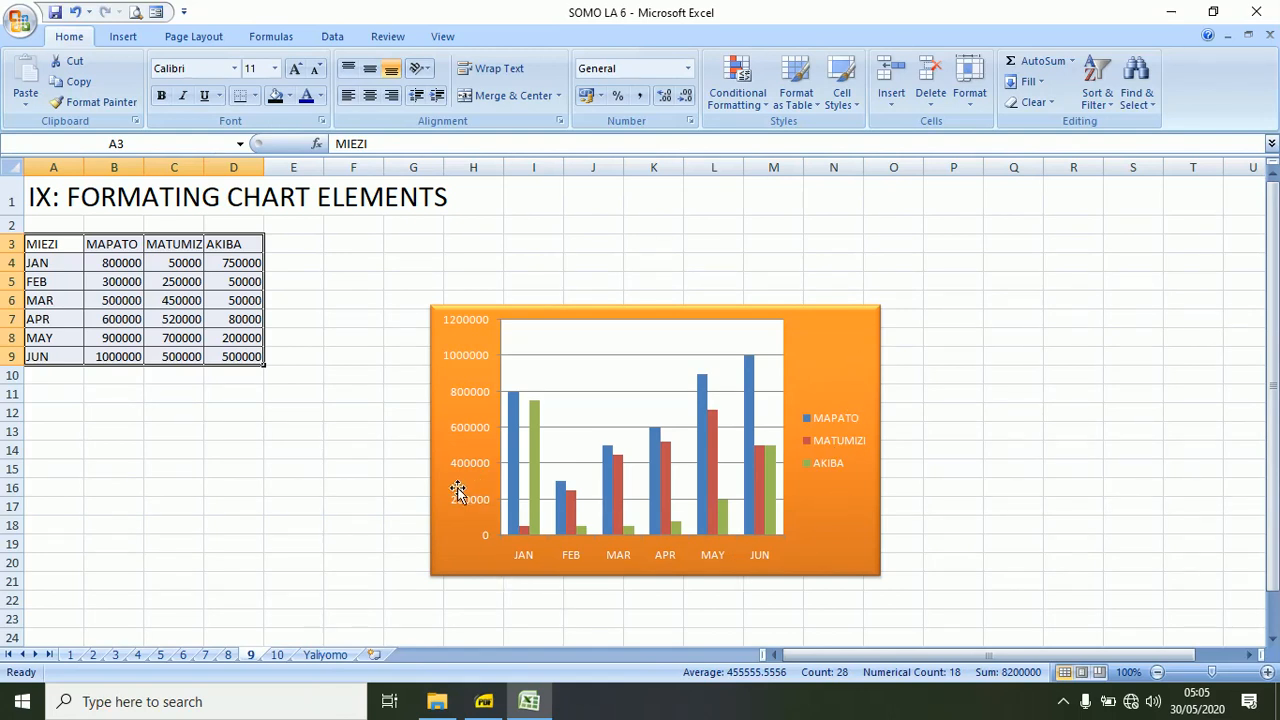
Set the height of the orange column chart to 8.5 cm.
left_click(430, 314)
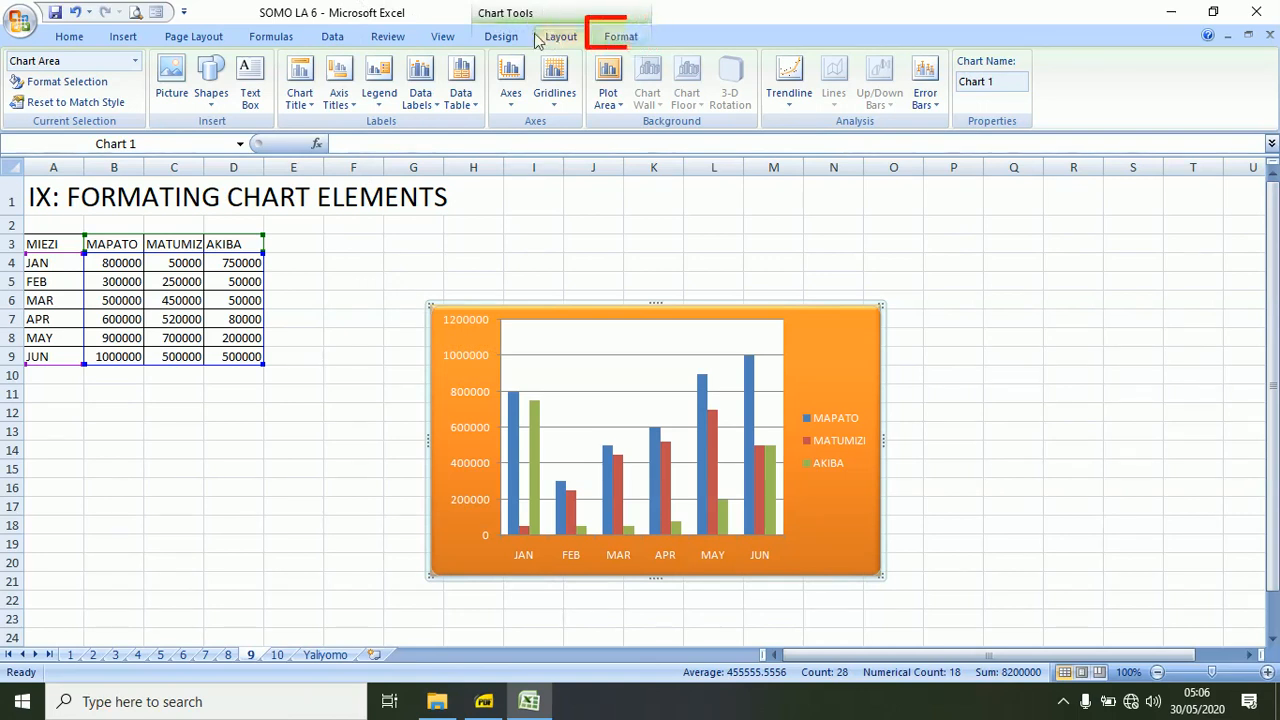
left_click(620, 37)
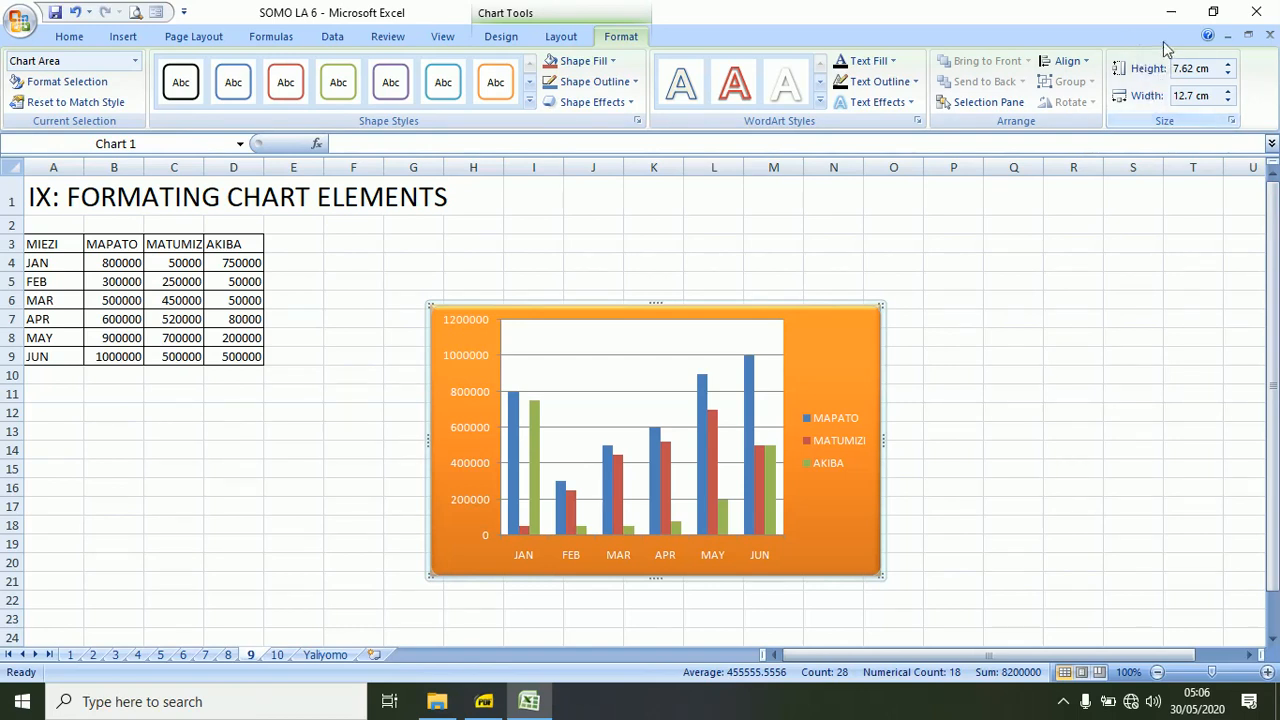
left_click(1228, 65)
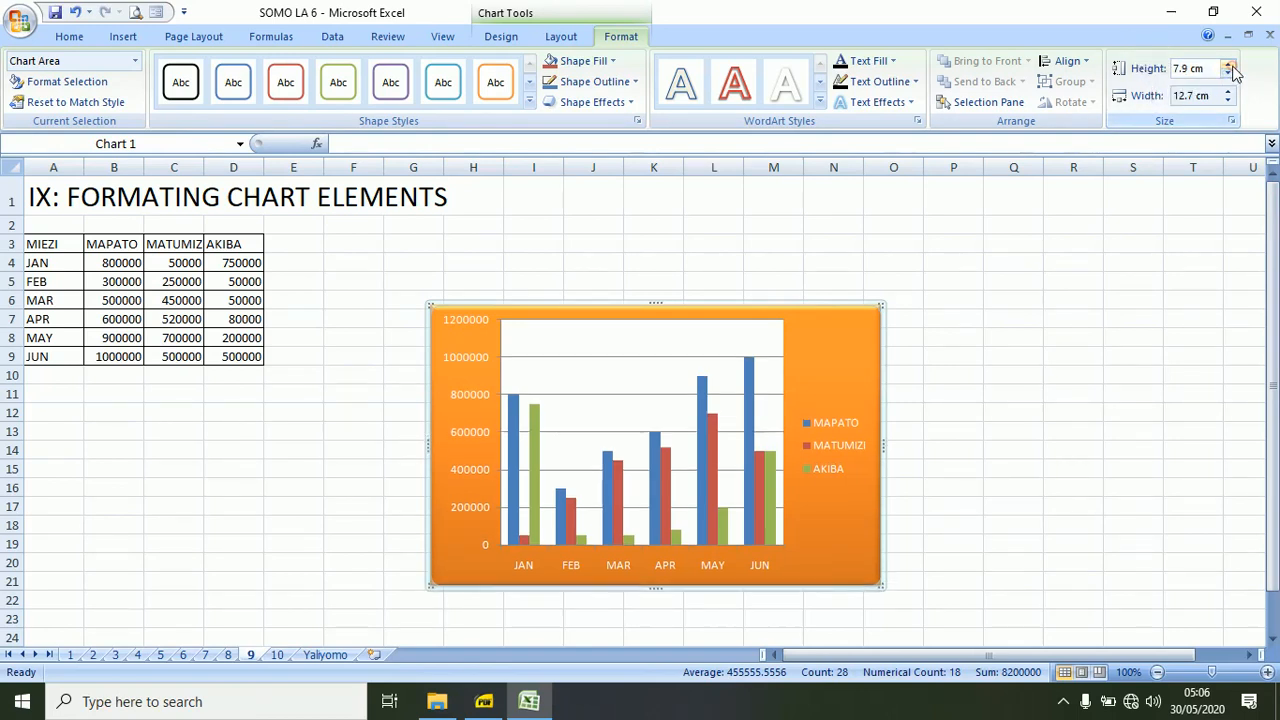
left_click(1228, 65)
left_click(1228, 65)
left_click(1228, 65)
left_click(1228, 65)
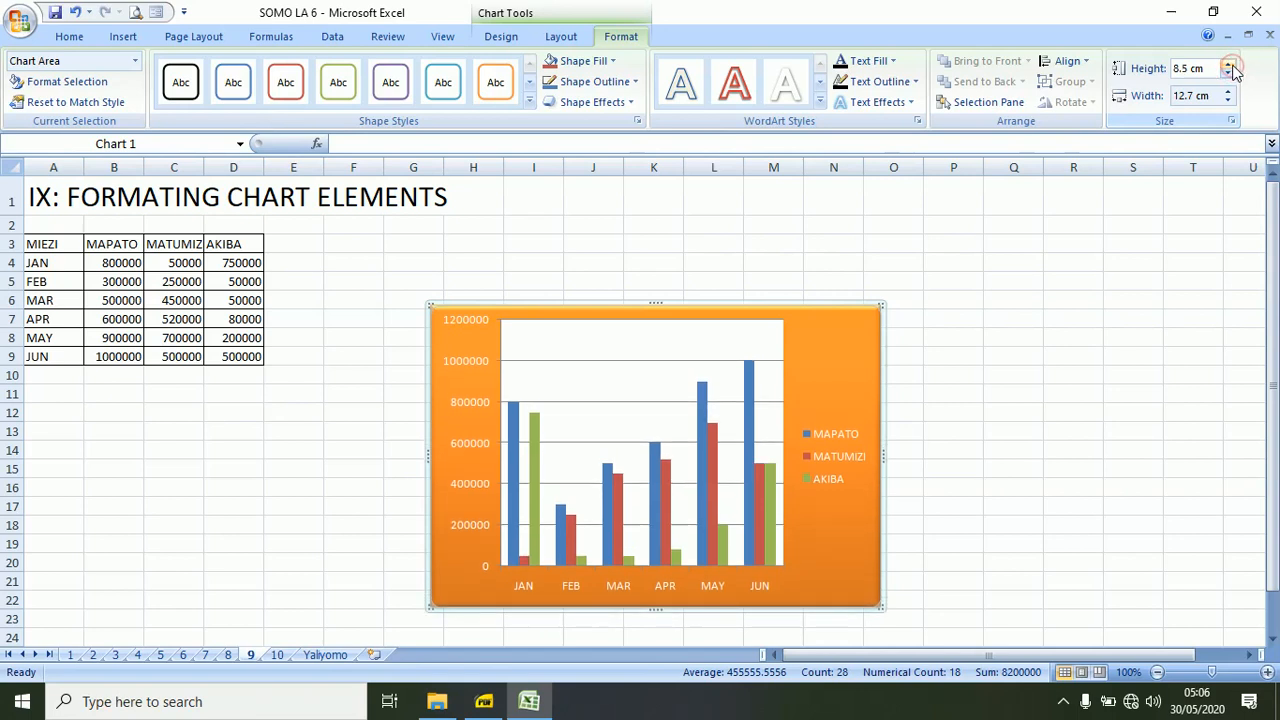
Set the width of the orange column chart to 15.4 cm.
left_click(1228, 91)
left_click(1228, 91)
left_click(1228, 91)
left_click(1228, 91)
left_click(1228, 91)
left_click(1228, 91)
left_click(1228, 91)
left_click(1228, 91)
left_click(1228, 91)
left_click(1228, 91)
left_click(1228, 91)
left_click(1228, 91)
left_click(1228, 91)
left_click(1228, 91)
left_click(1228, 91)
left_click(1228, 91)
left_click(1228, 91)
left_click(1228, 91)
left_click(1228, 91)
left_click(1228, 91)
left_click(1228, 91)
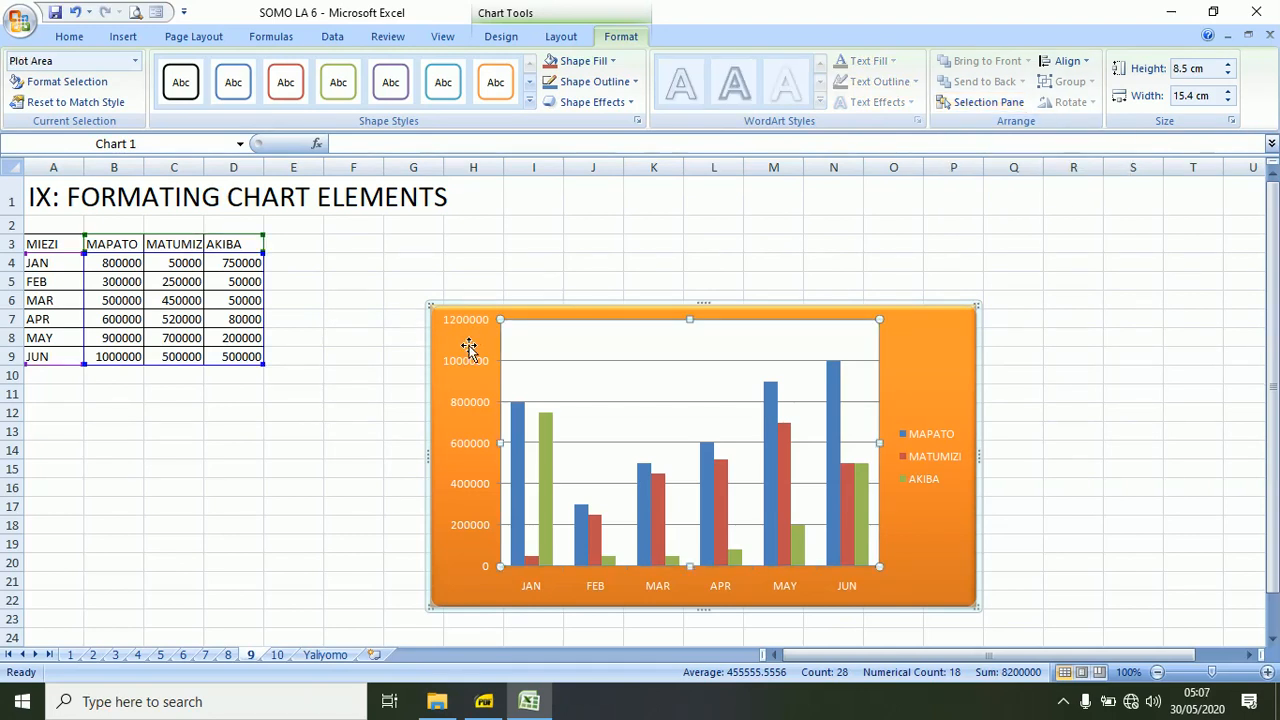
Try a Black, Text 1 outline on all of the chart's text, and undo the change.
left_click(432, 332)
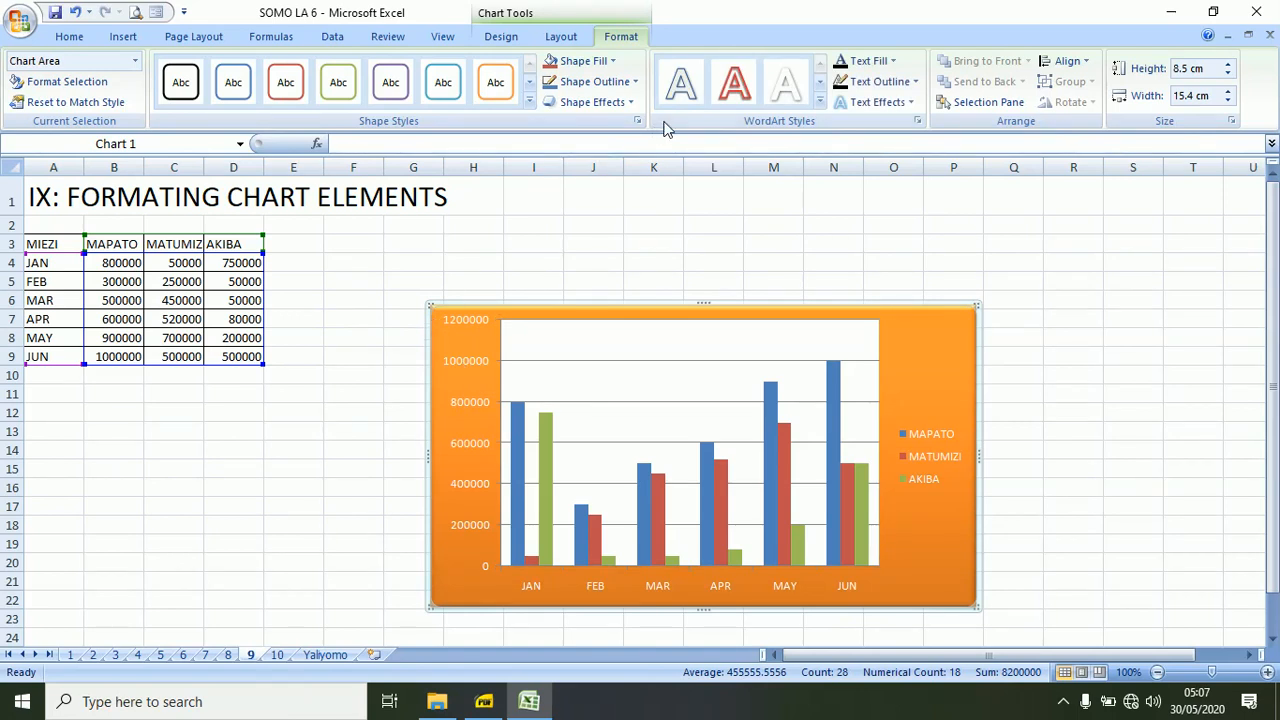
left_click(893, 61)
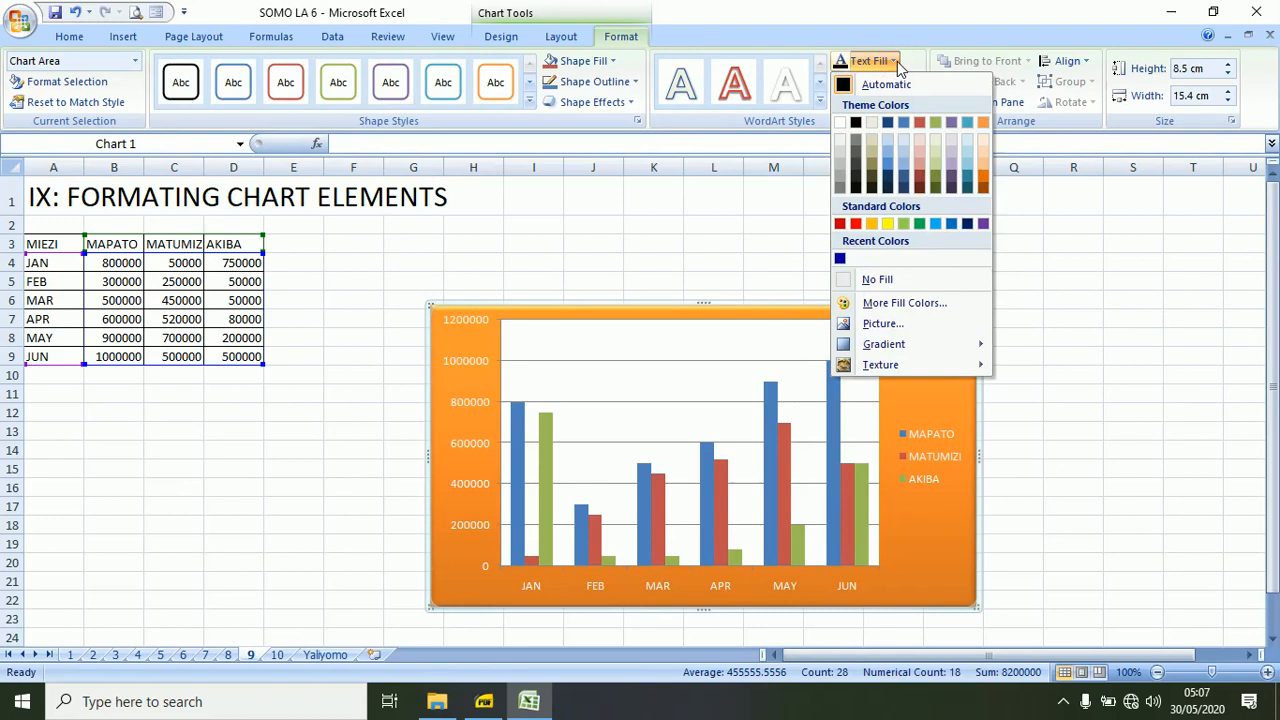
left_click(893, 61)
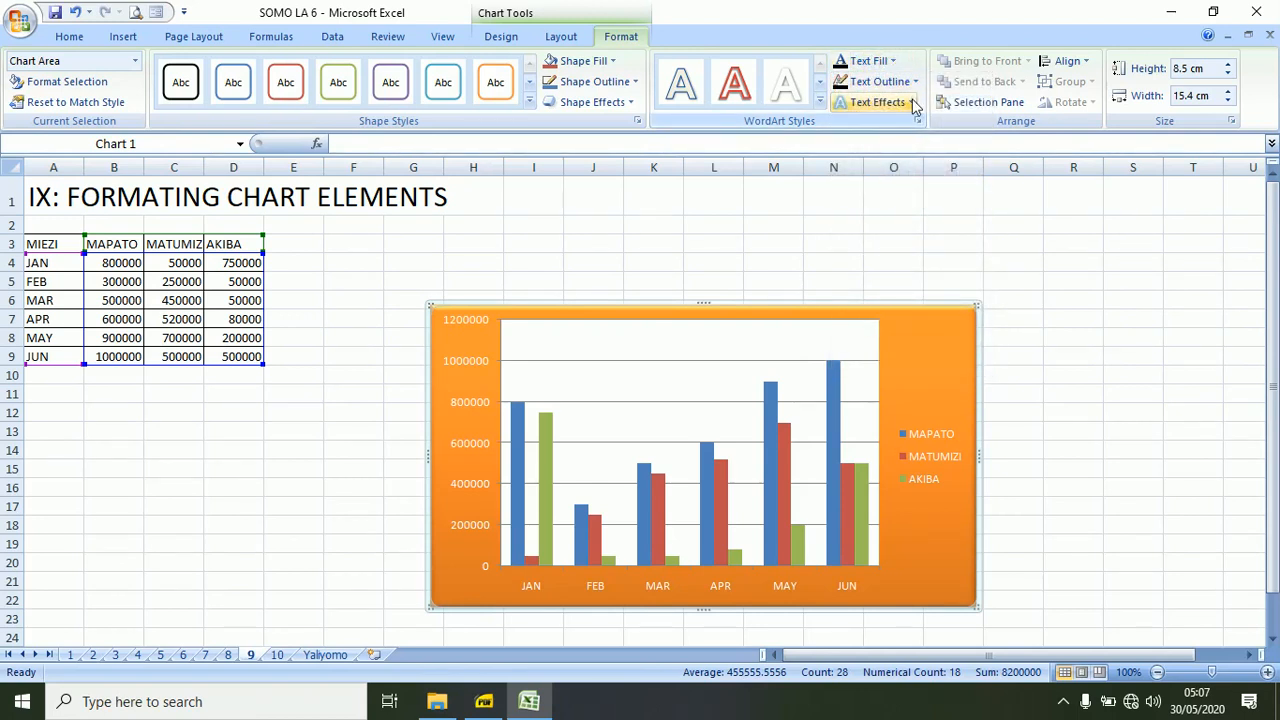
left_click(911, 103)
left_click(911, 102)
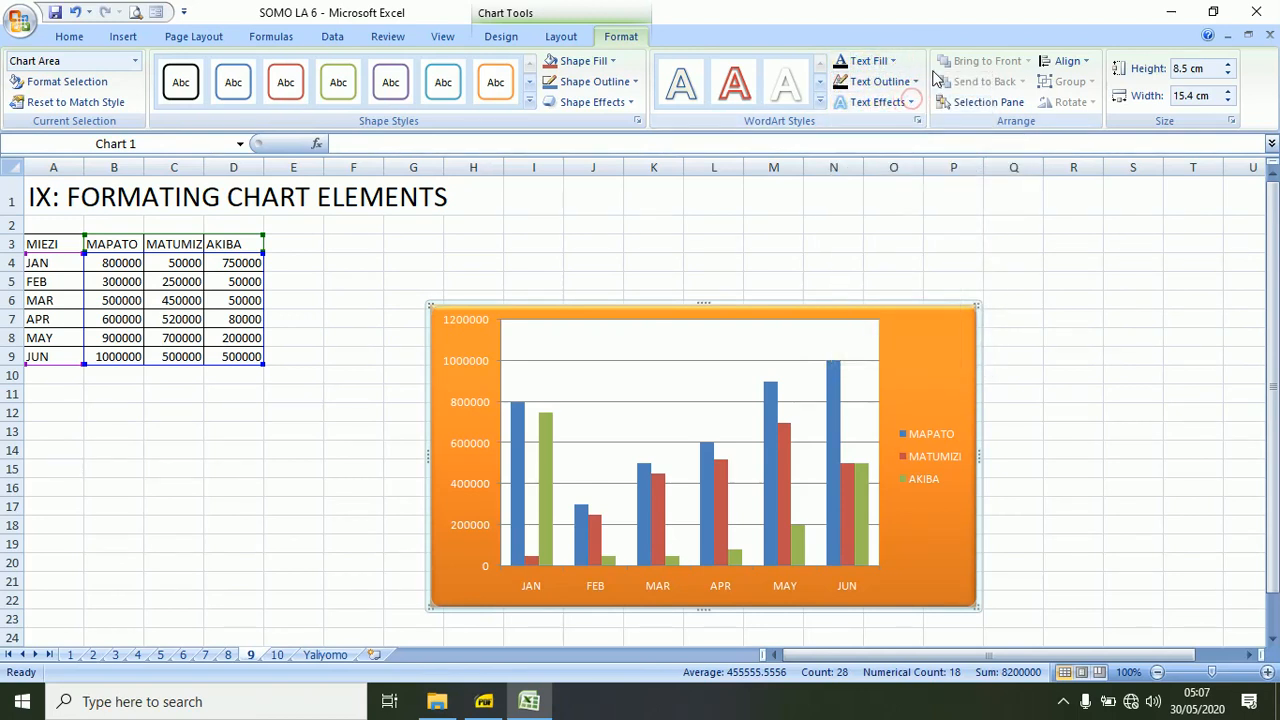
left_click(915, 81)
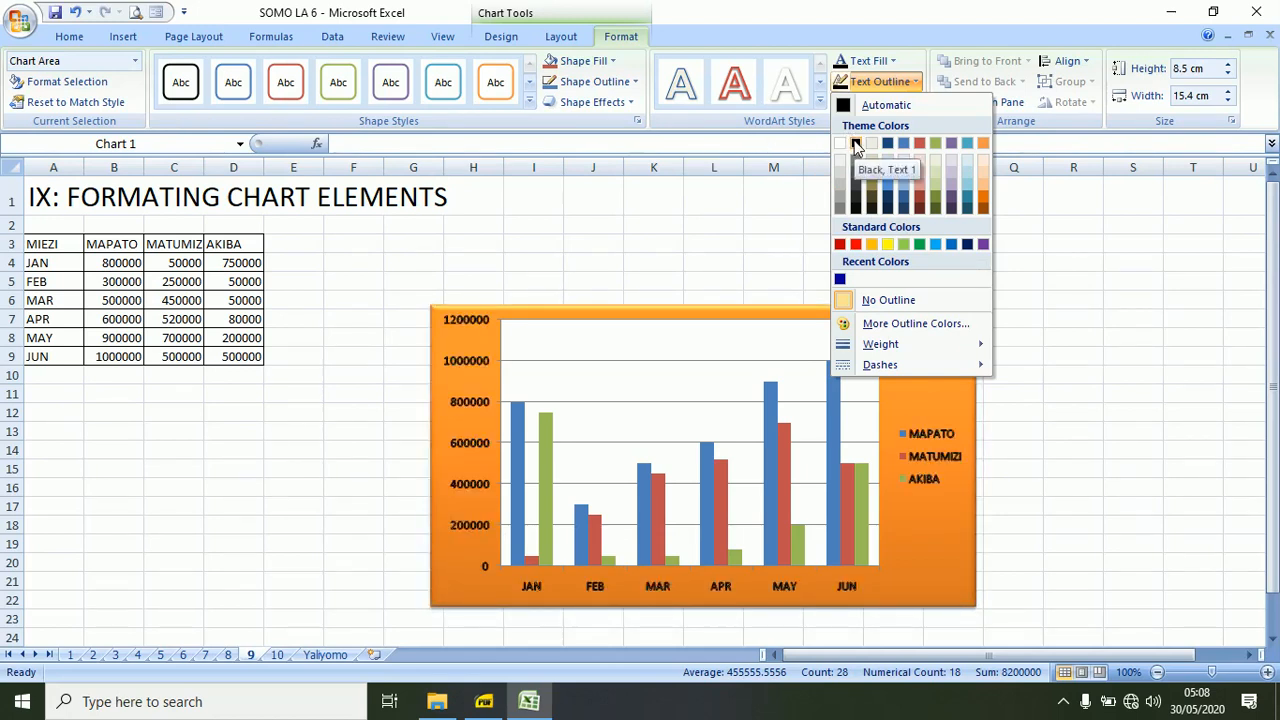
left_click(855, 144)
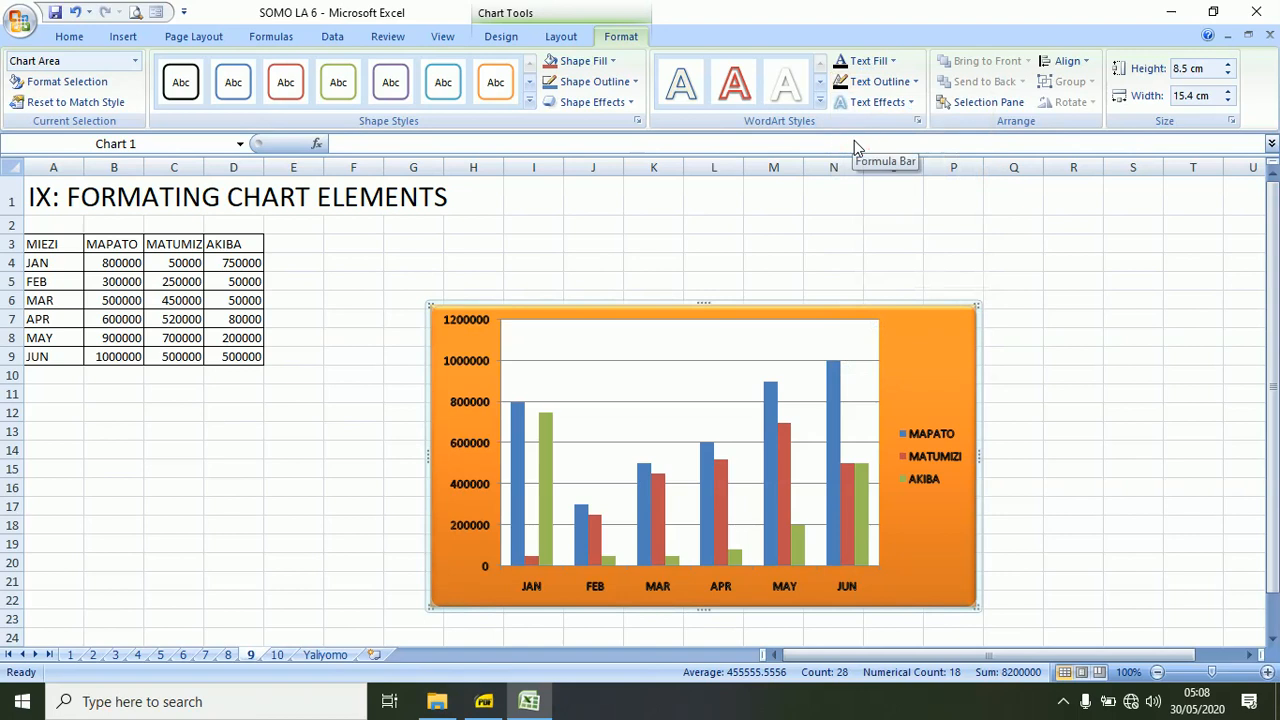
left_click(911, 103)
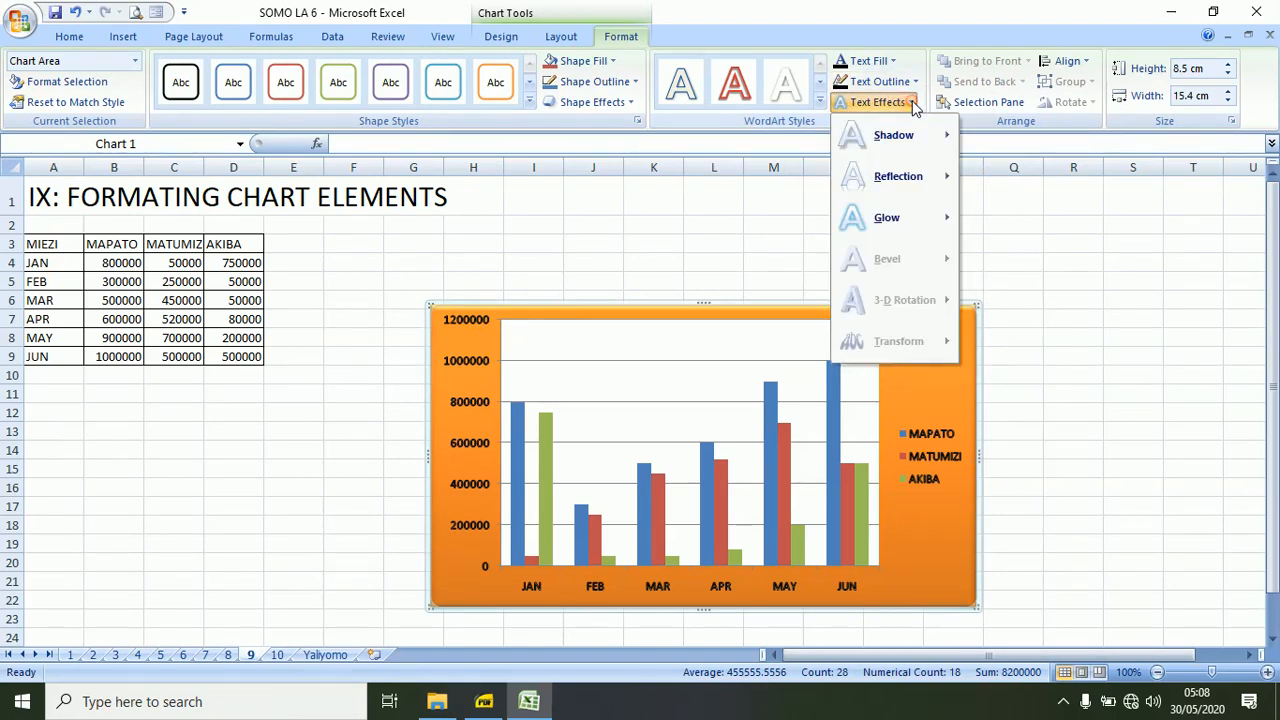
mouse_move(873, 232)
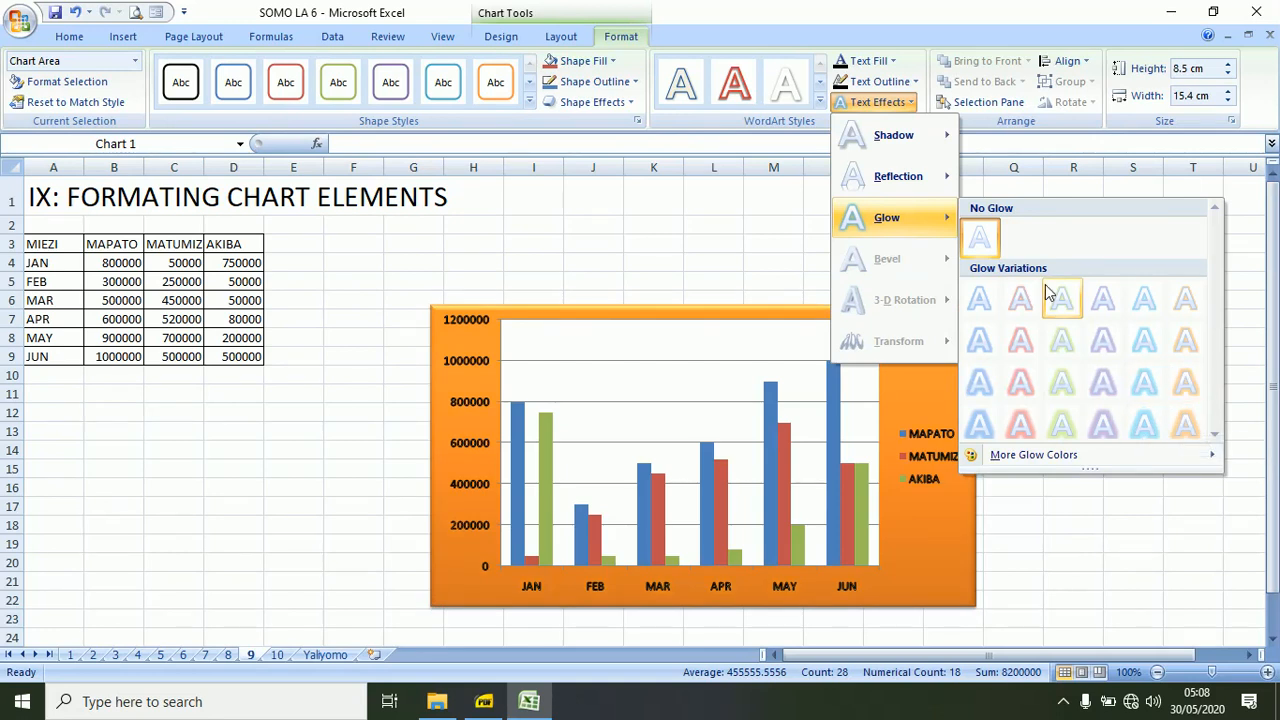
left_click(925, 8)
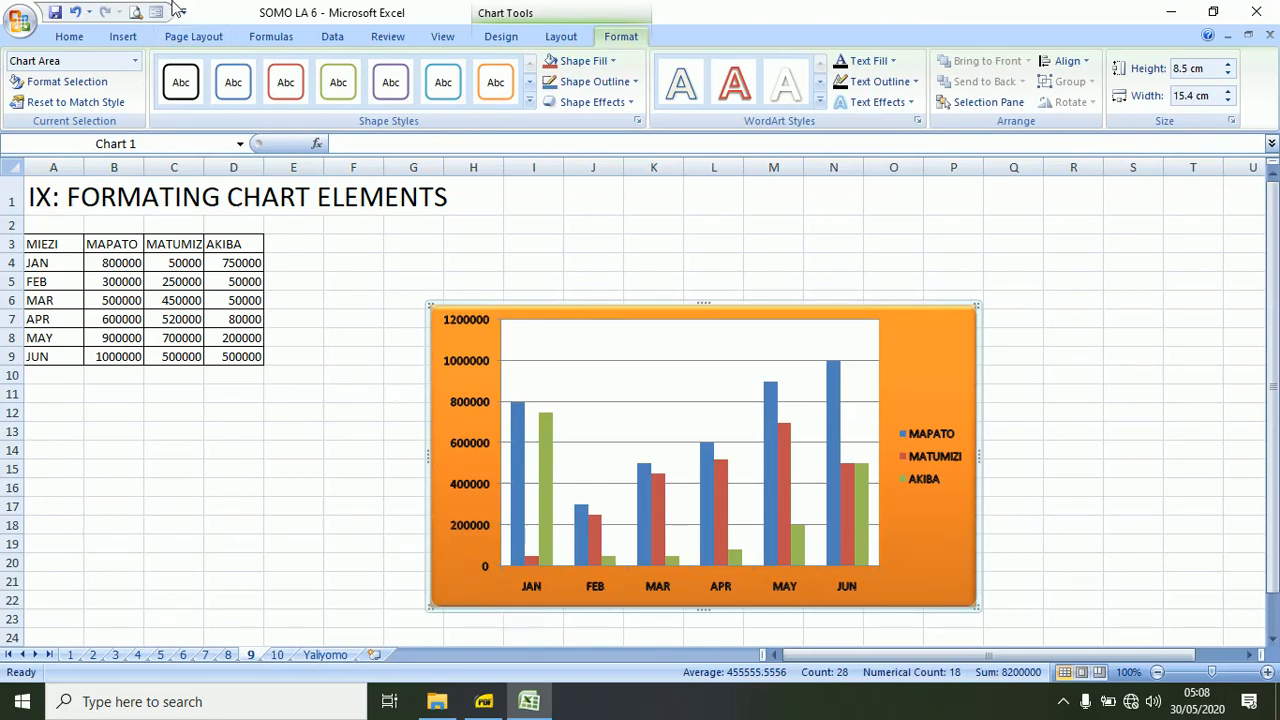
left_click(75, 13)
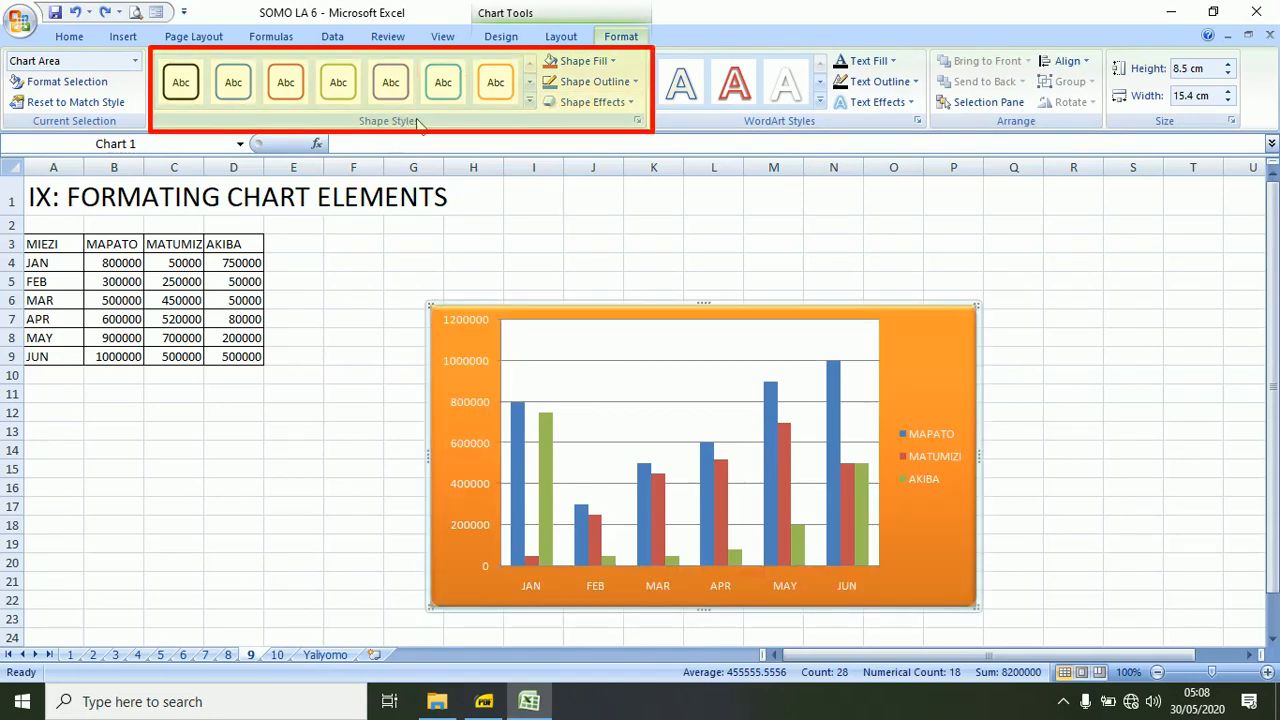
Fill the chart area with Light Blue and give it a black shape outline.
left_click(615, 62)
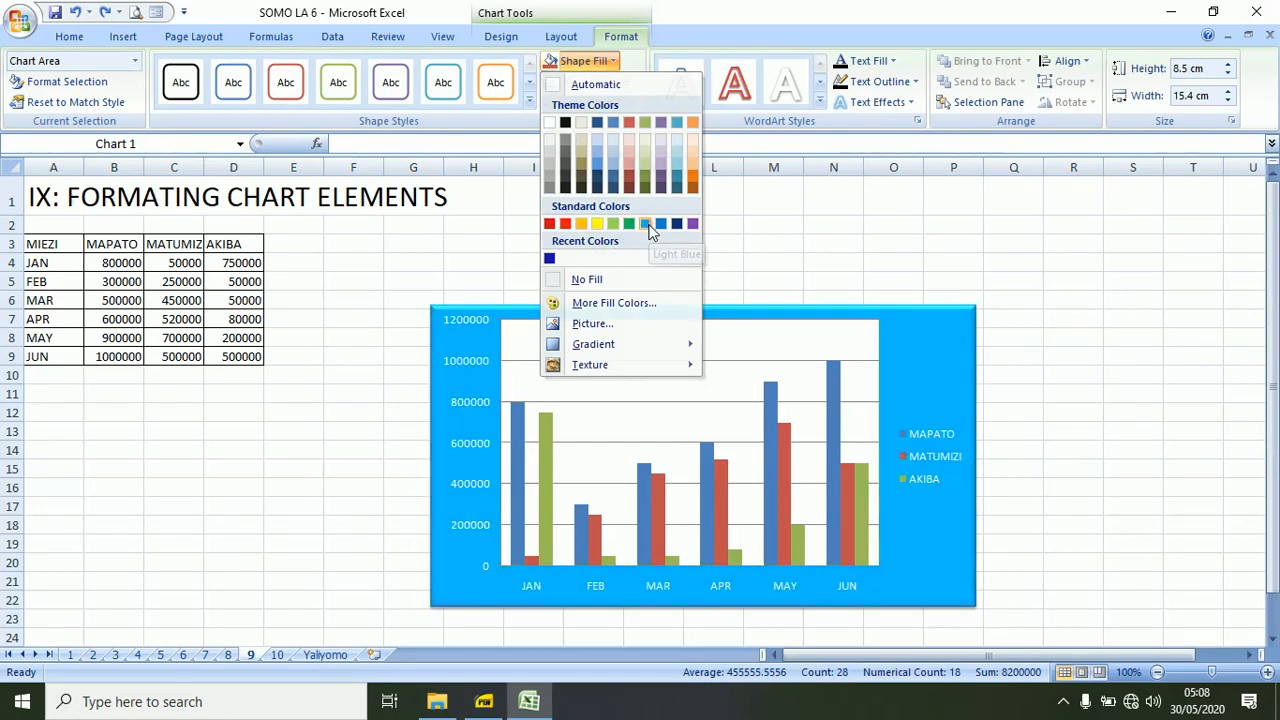
left_click(648, 228)
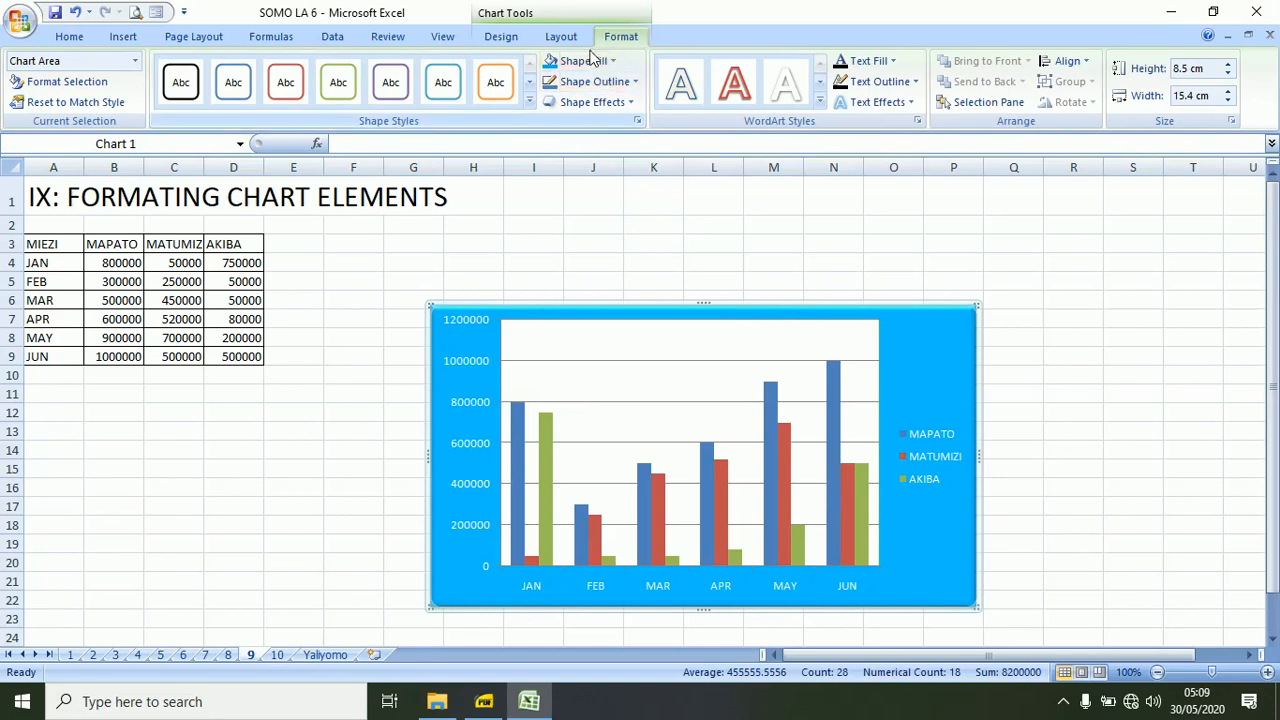
left_click(635, 82)
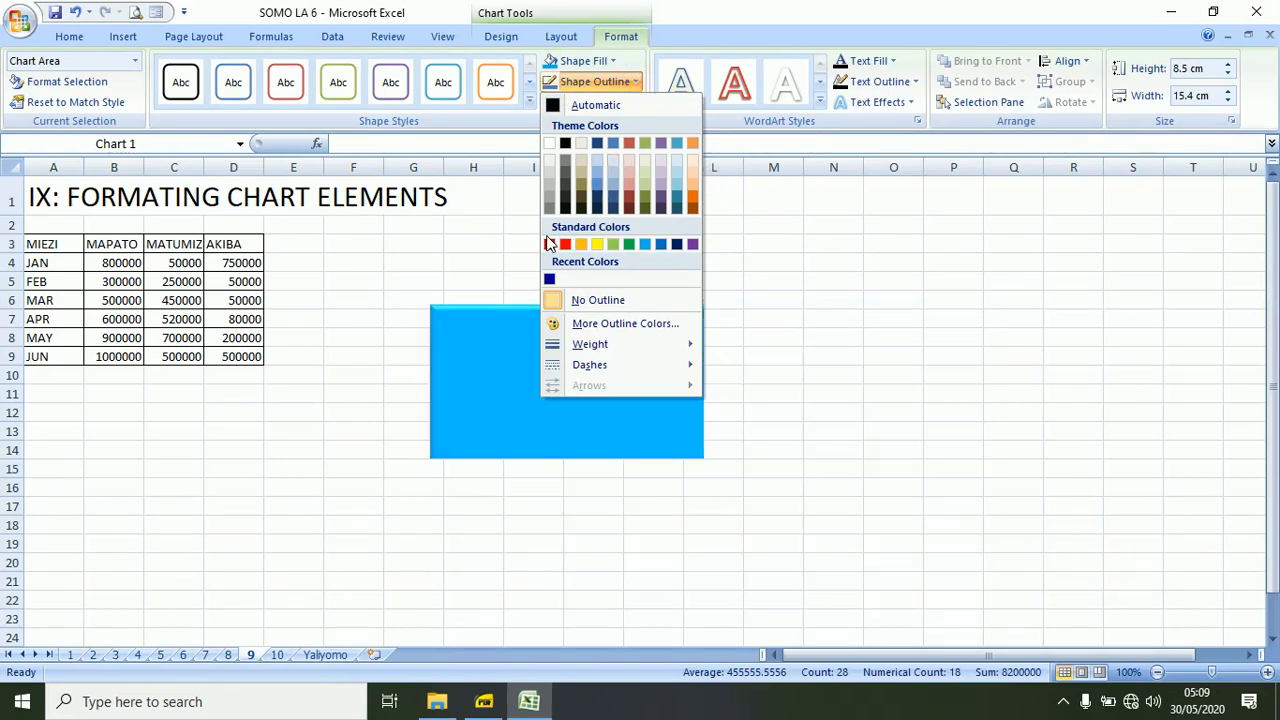
left_click(566, 143)
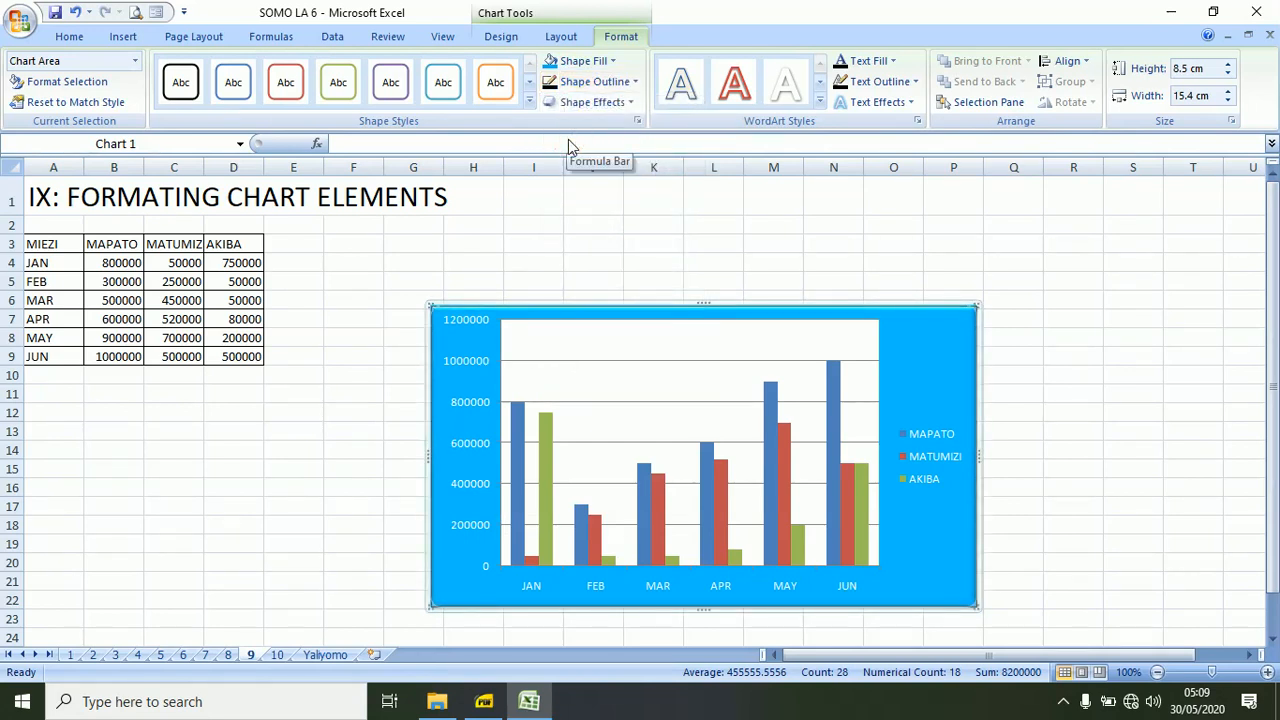
left_click(530, 102)
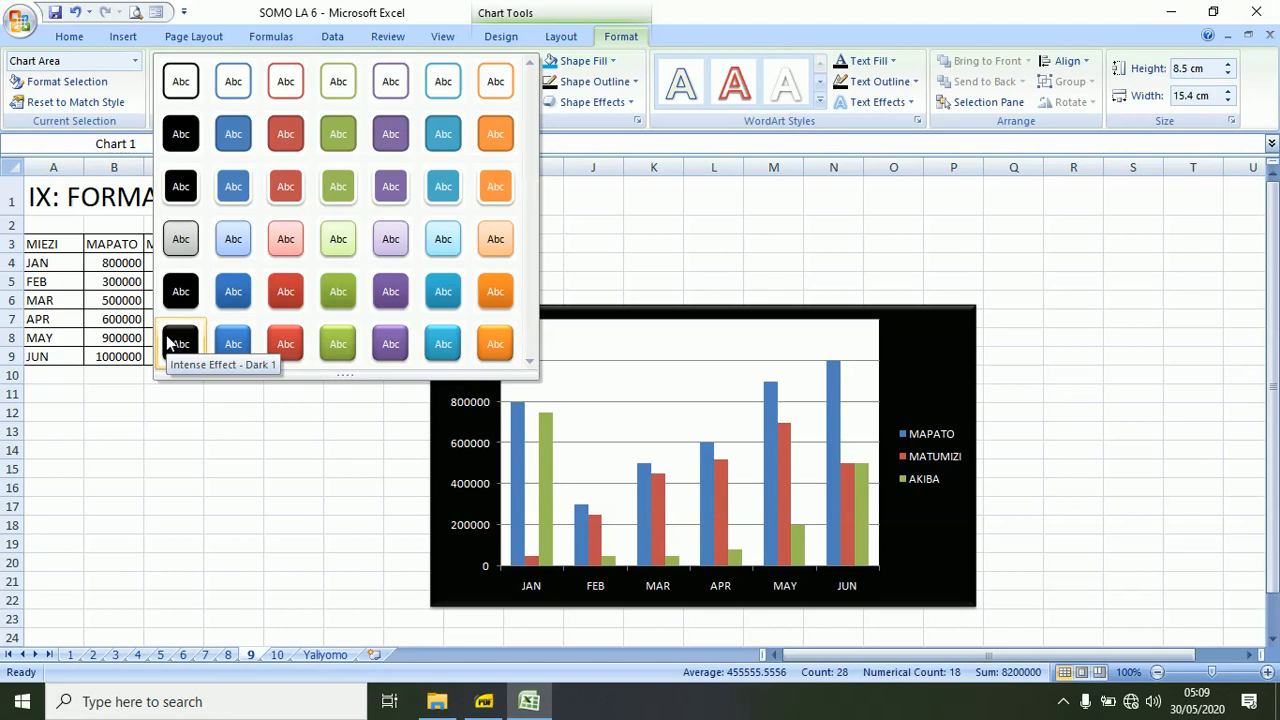
left_click(741, 19)
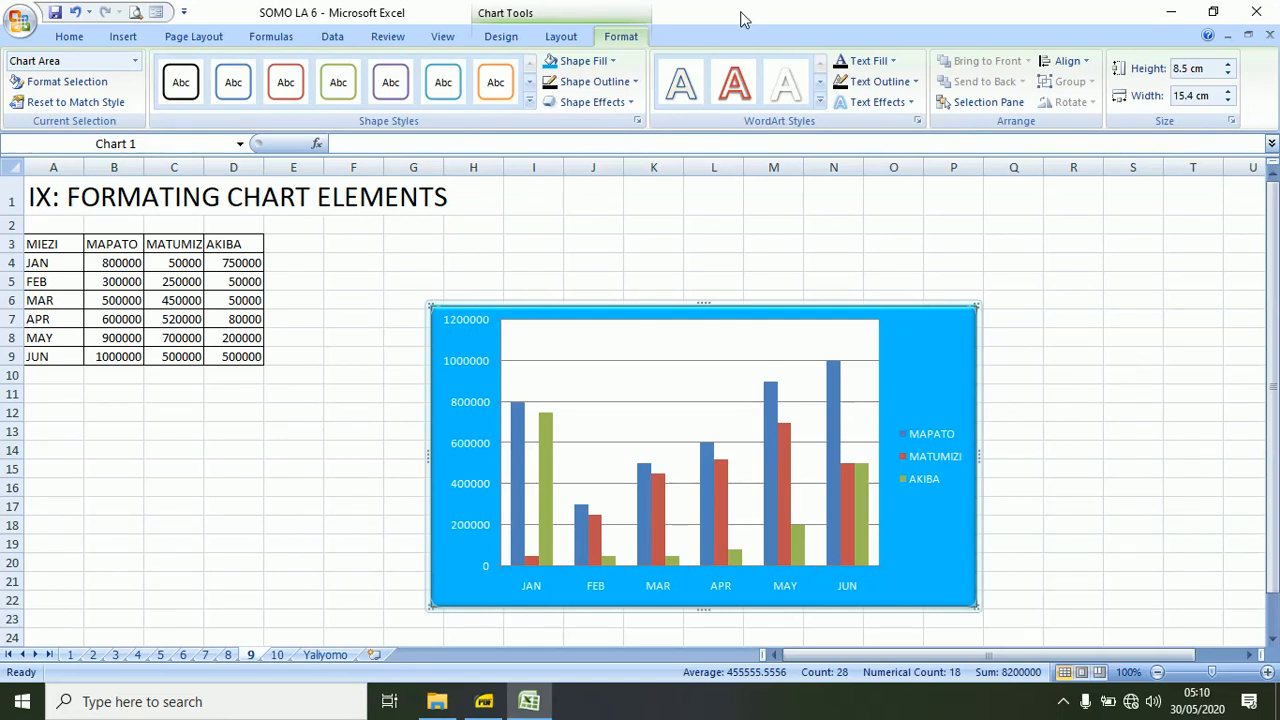
Set the font size of the chart's vertical axis labels to 8.
right_click(457, 366)
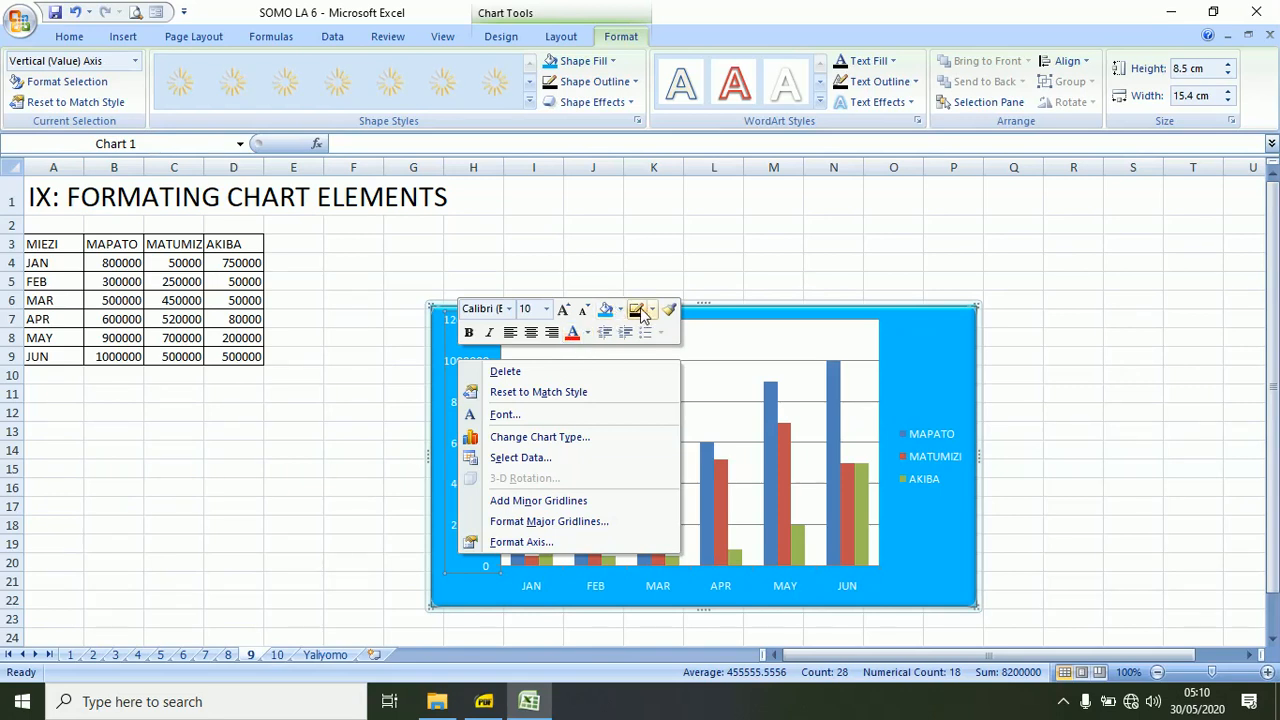
left_click(565, 310)
left_click(565, 310)
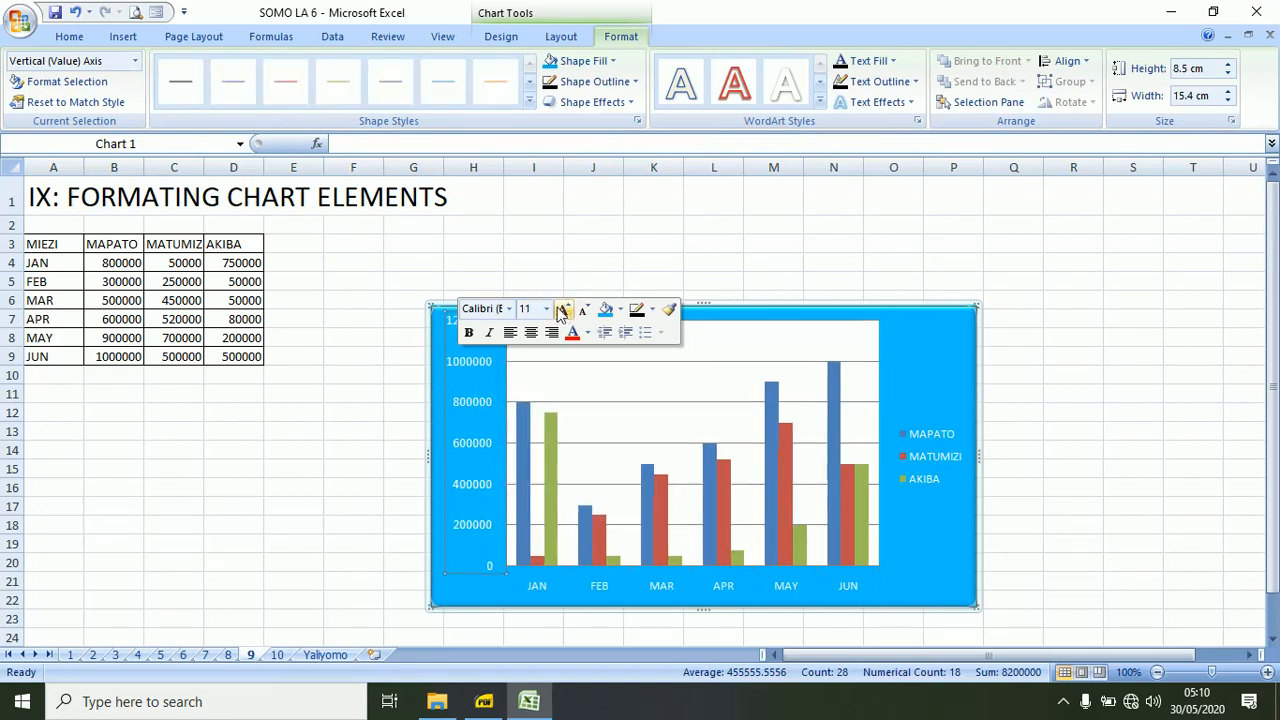
left_click(583, 311)
left_click(583, 311)
left_click(583, 311)
left_click(583, 311)
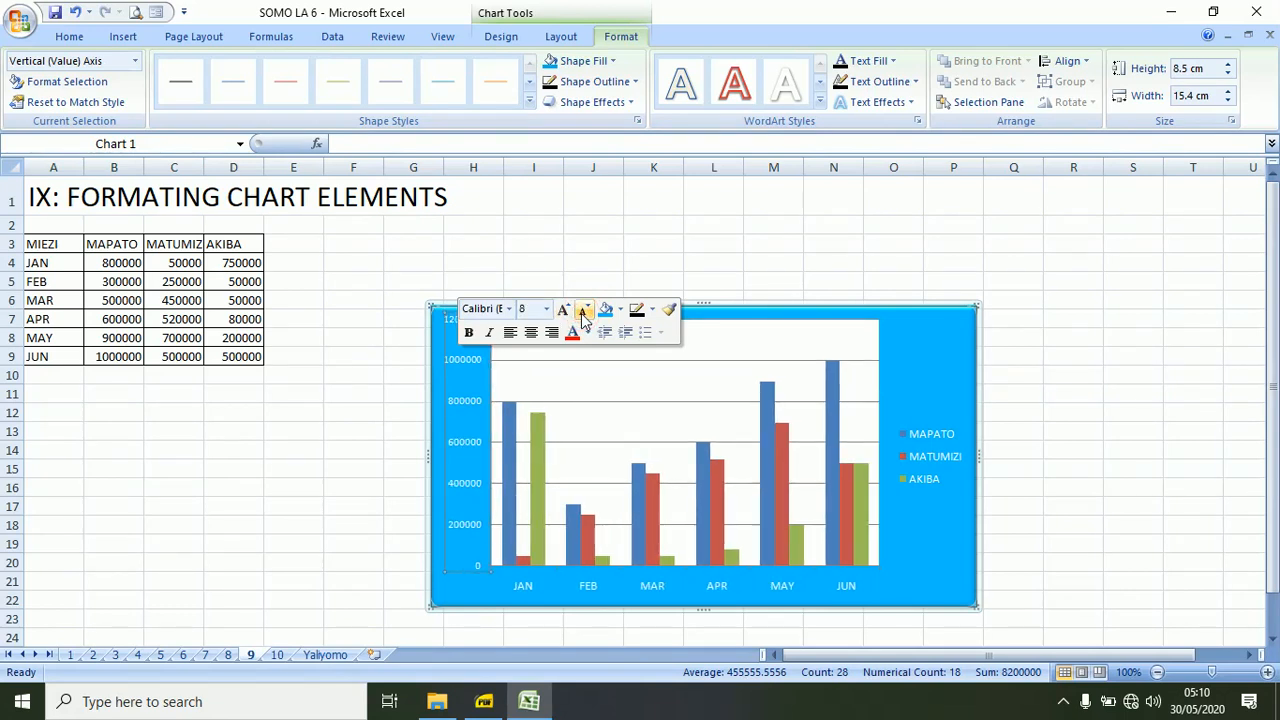
left_click(405, 356)
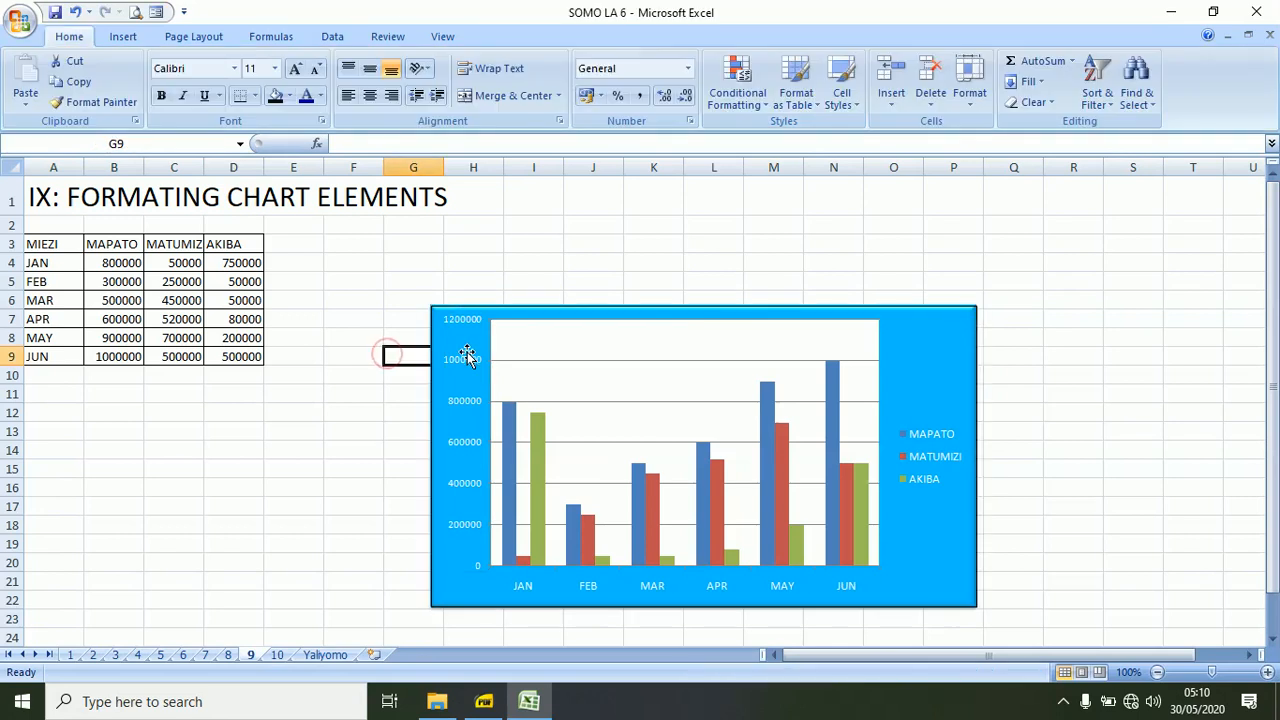
Format the major gridlines of the vertical axis with a gradient line colour.
right_click(467, 362)
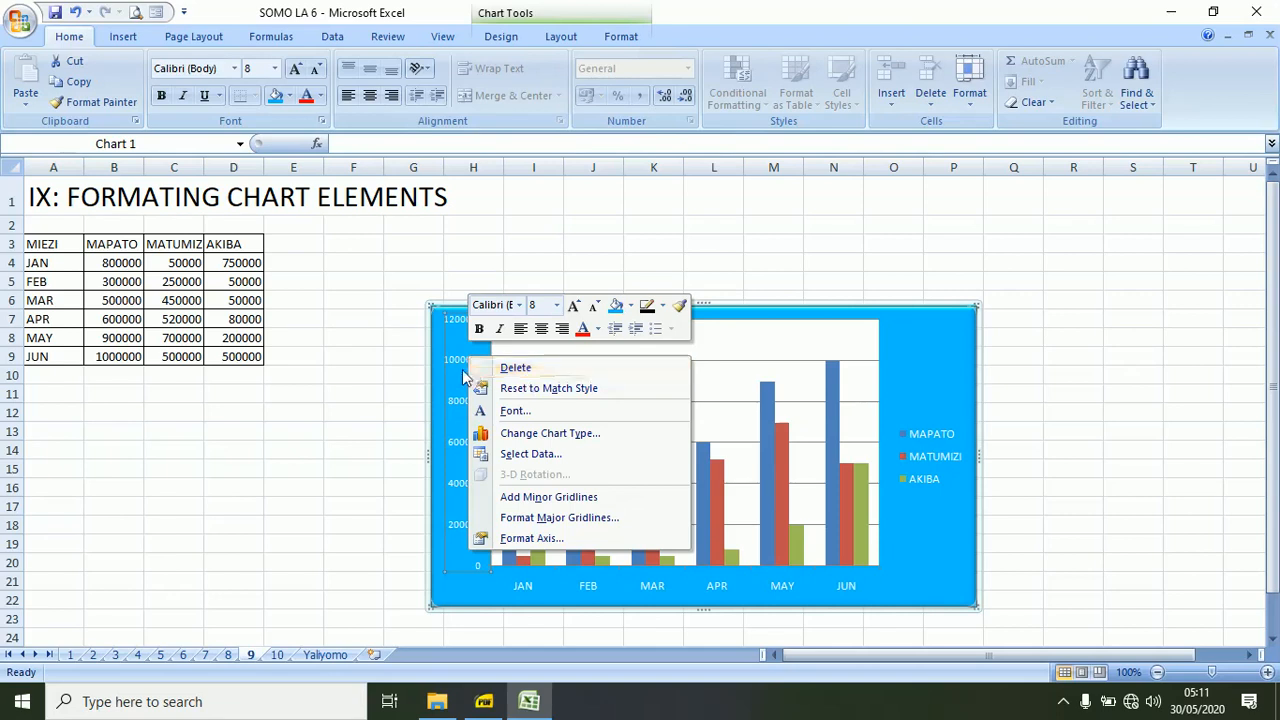
left_click(537, 517)
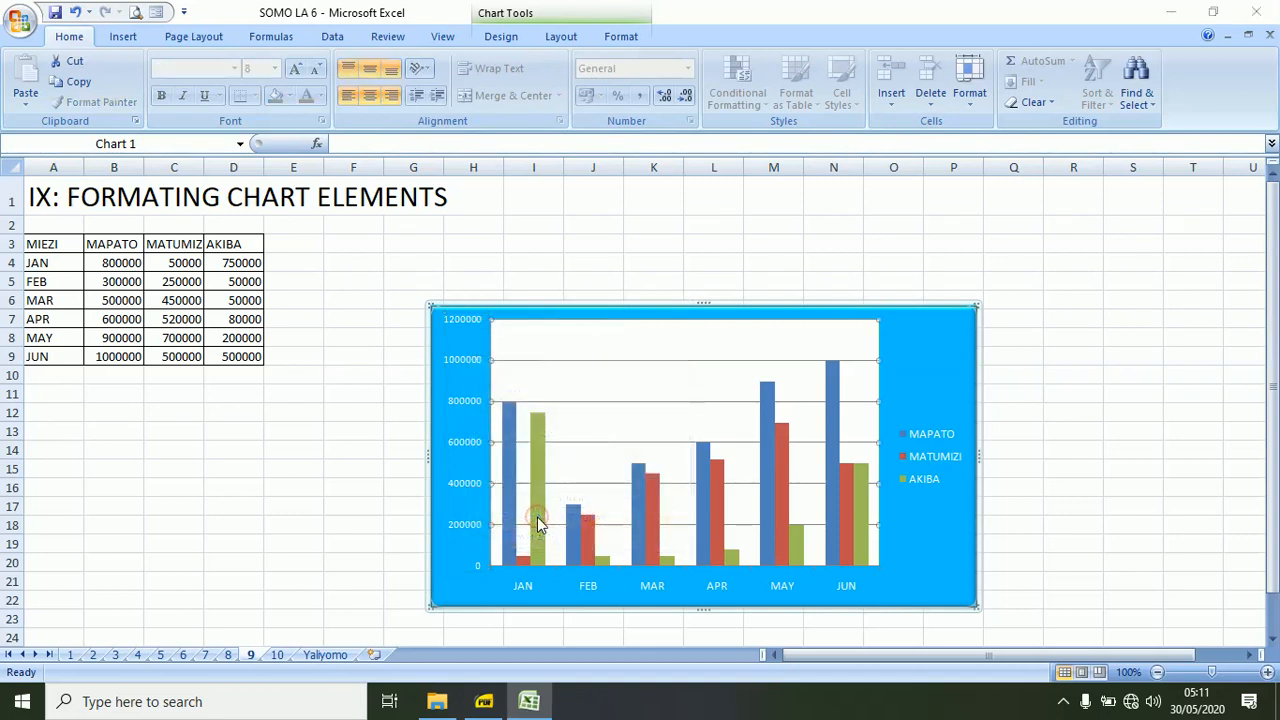
left_click(578, 194)
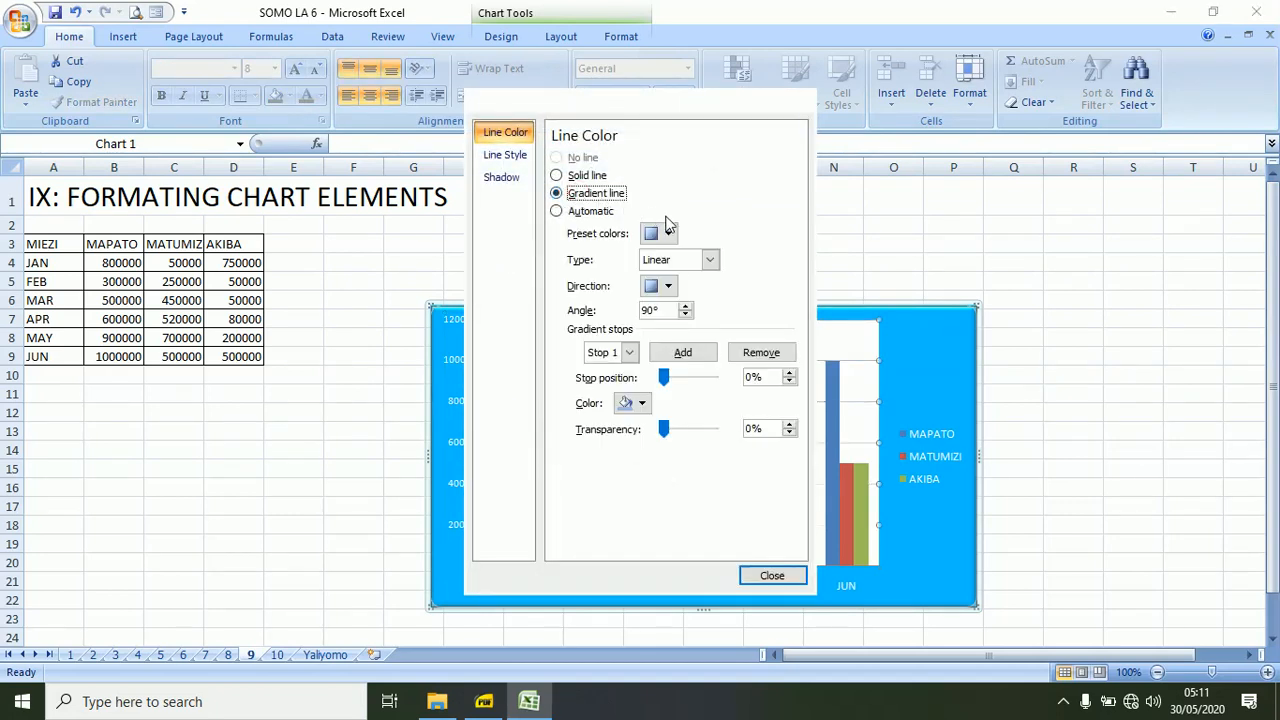
left_click(778, 575)
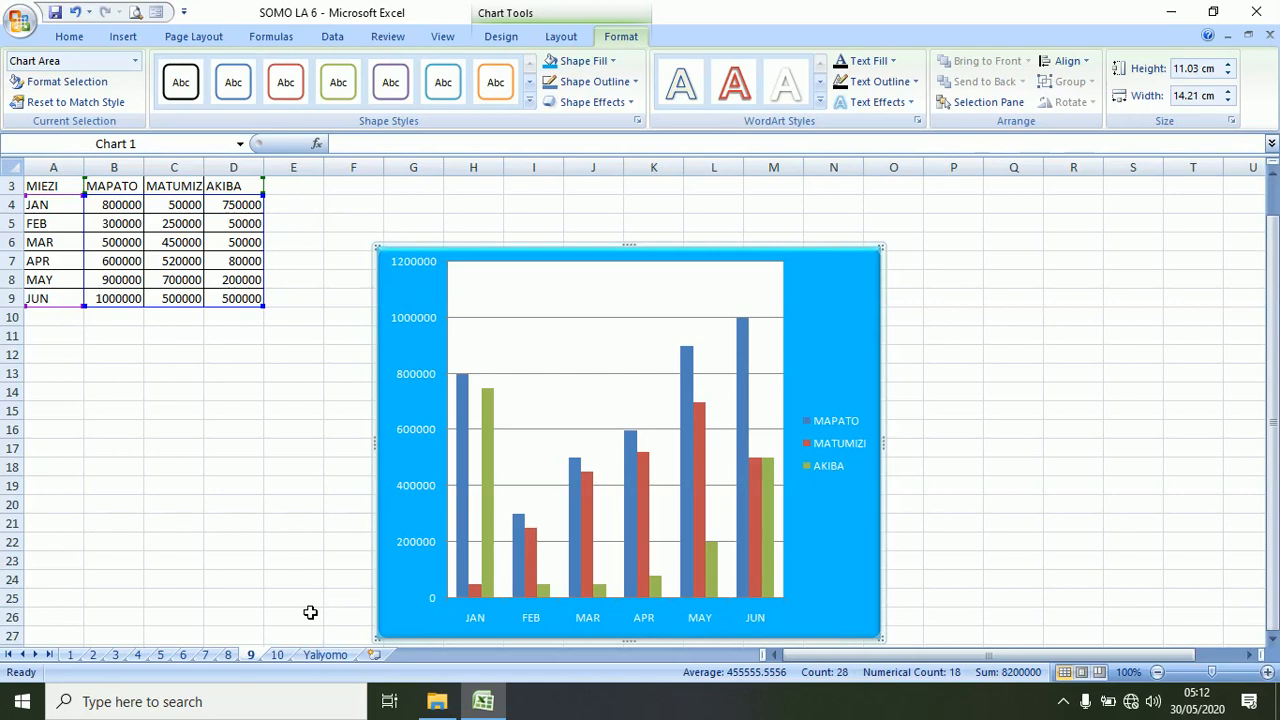
Open worksheet 10 on changing a chart's source data and delete its existing column chart.
left_click(277, 654)
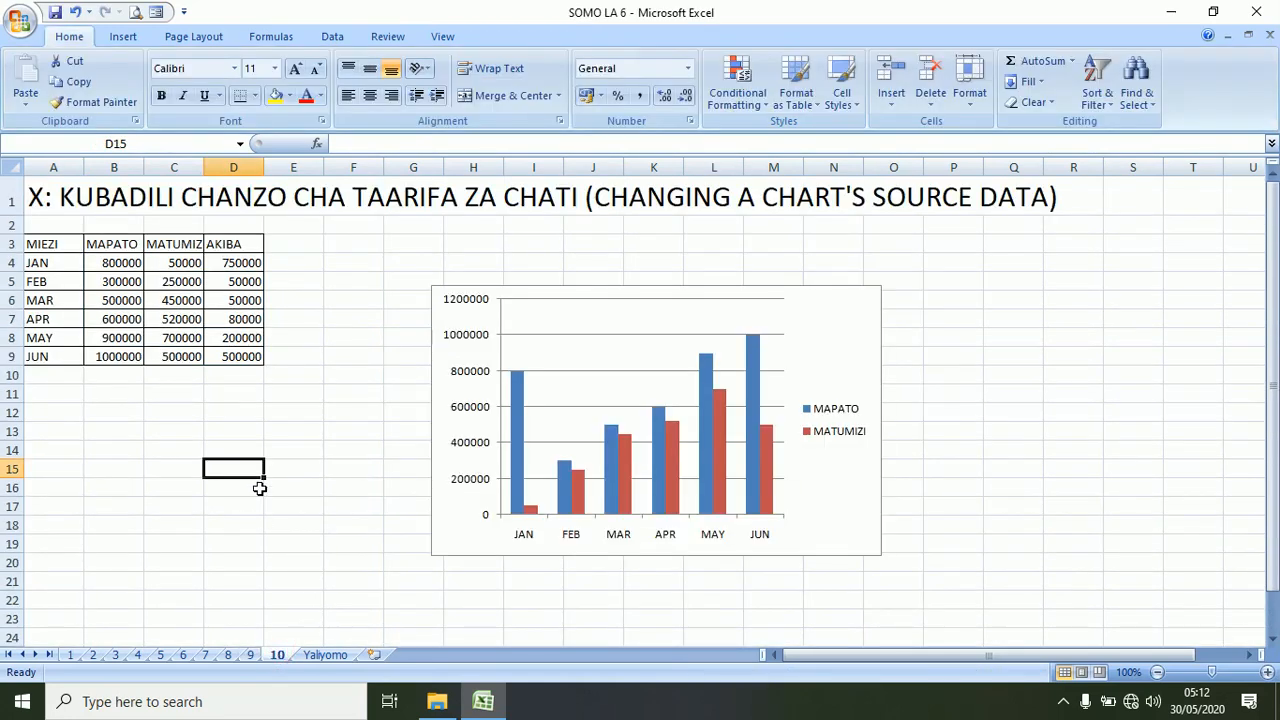
left_click(433, 345)
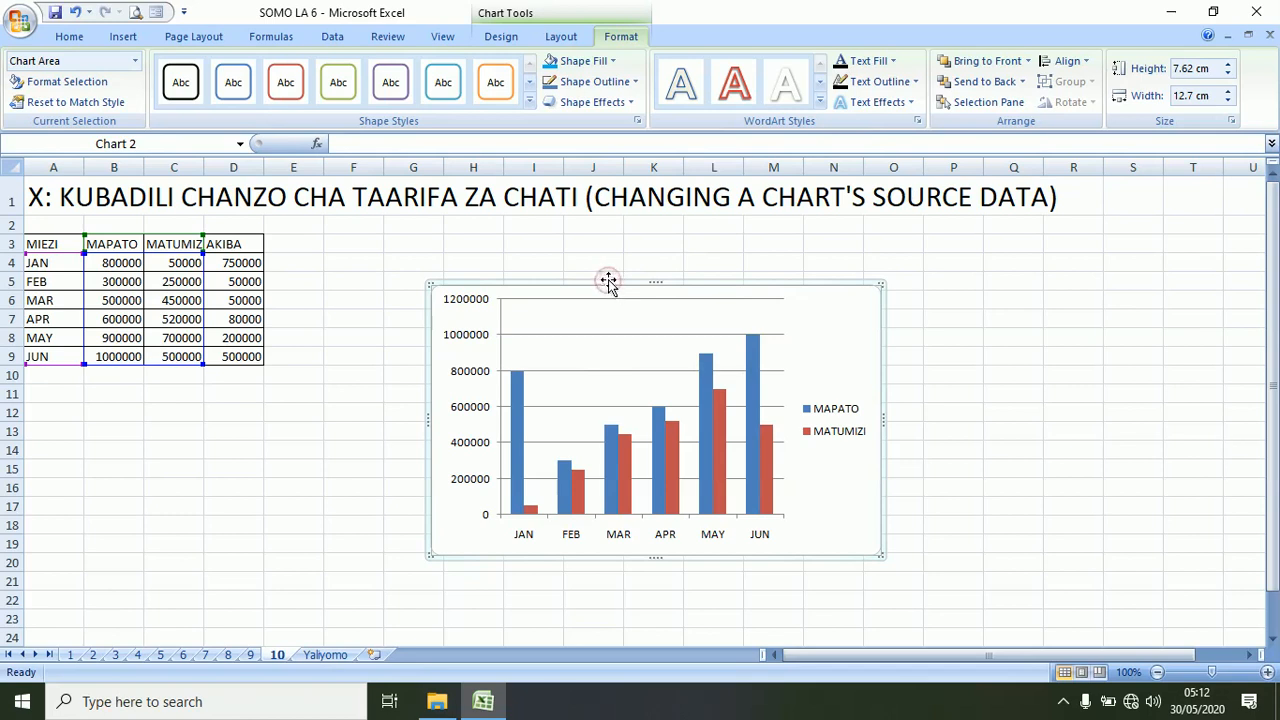
key("Delete")
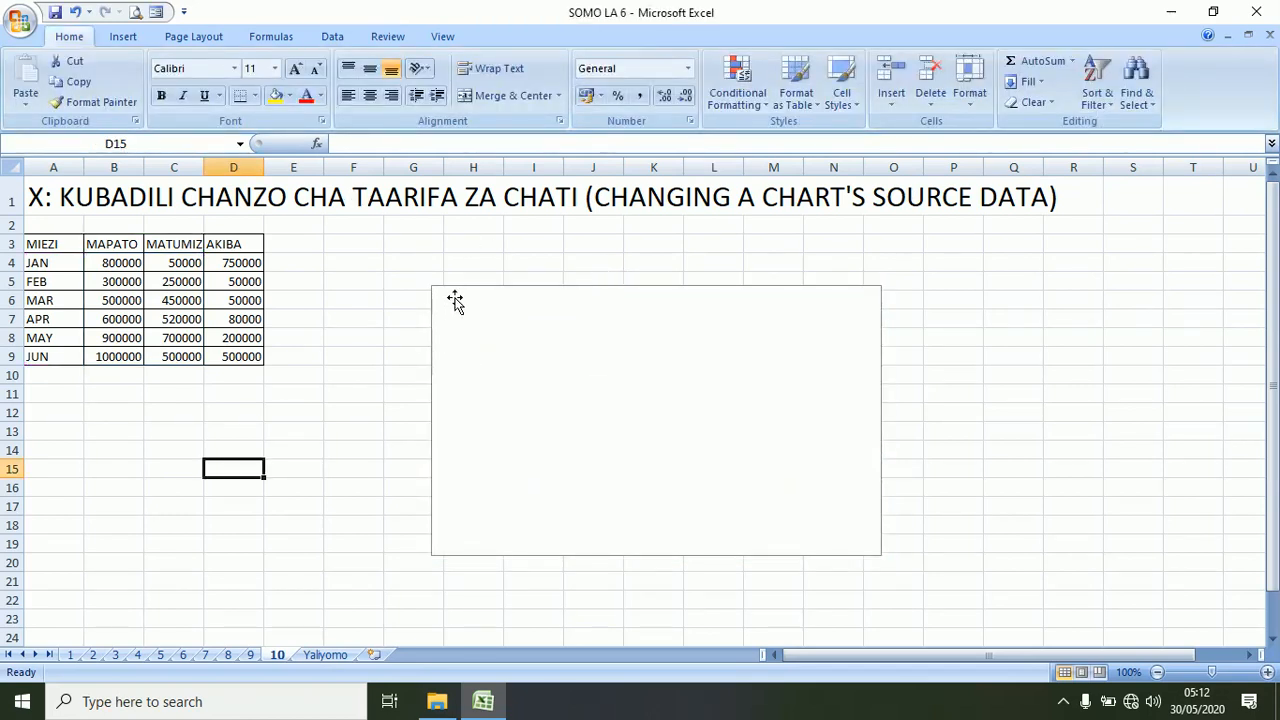
Insert a 2-D clustered column chart based on the full data table in A3:D9.
left_click(40, 242)
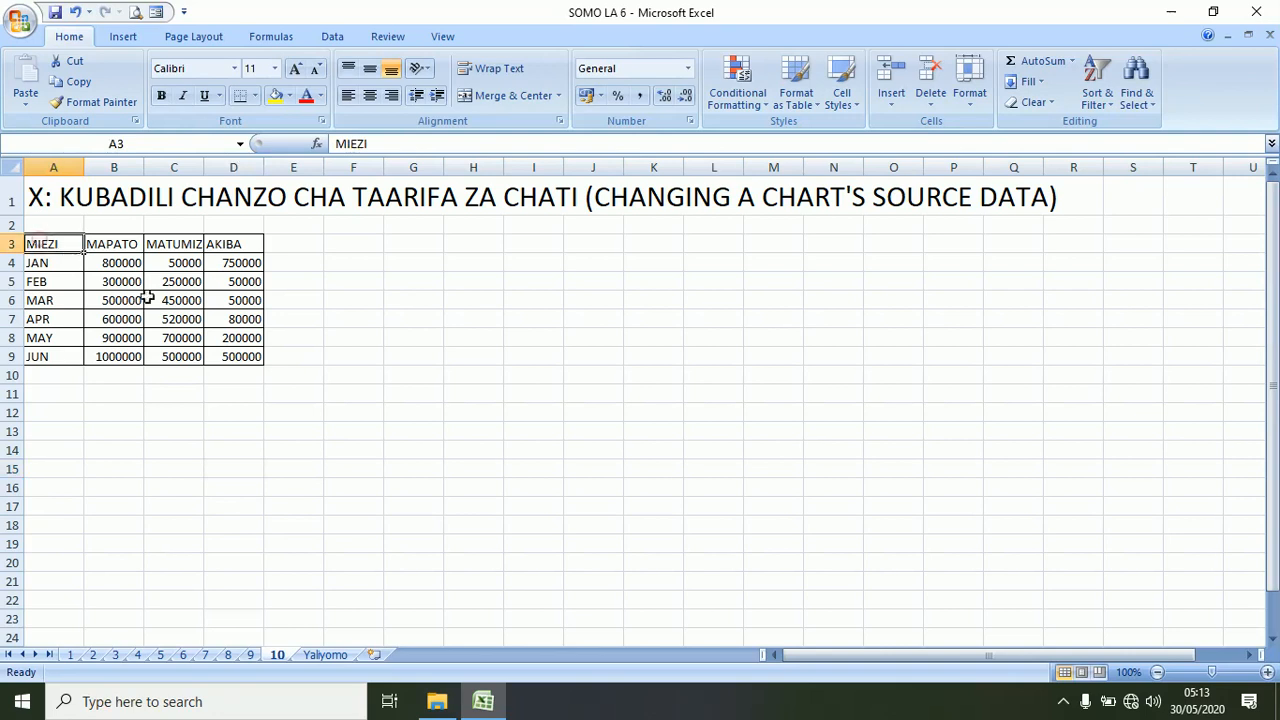
left_click(240, 356, "shift")
left_click(128, 37)
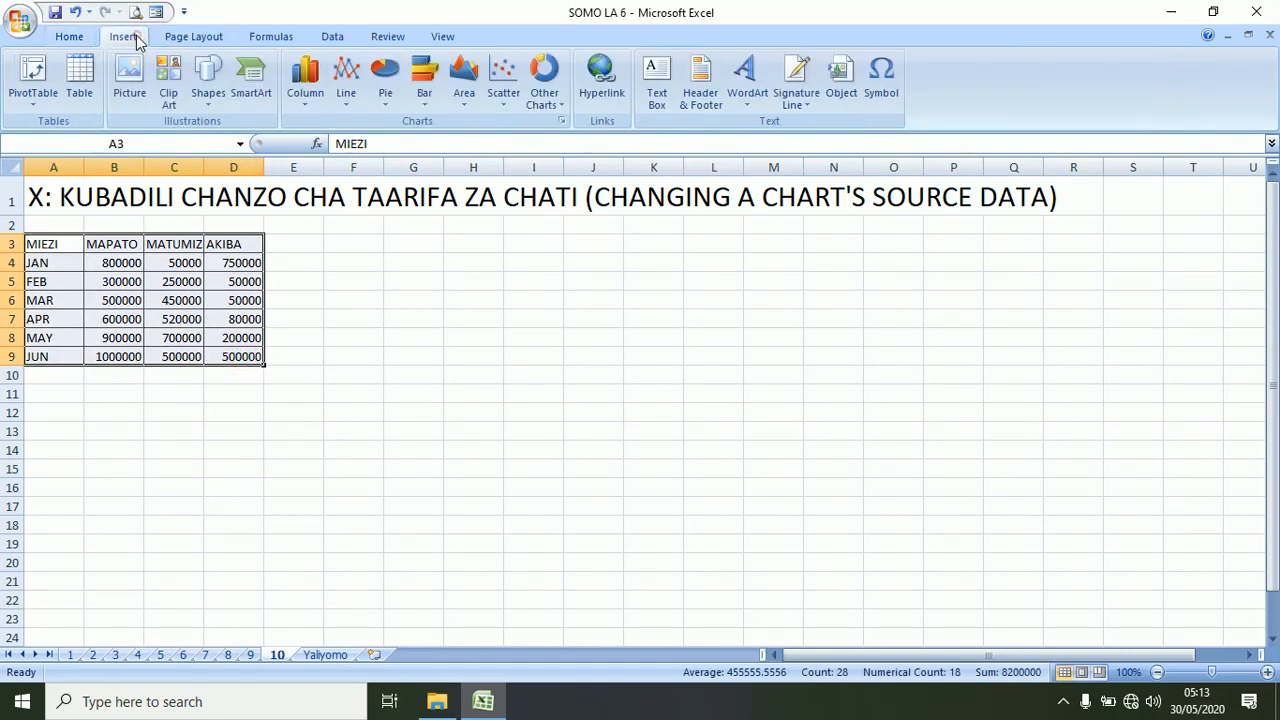
left_click(305, 82)
left_click(312, 160)
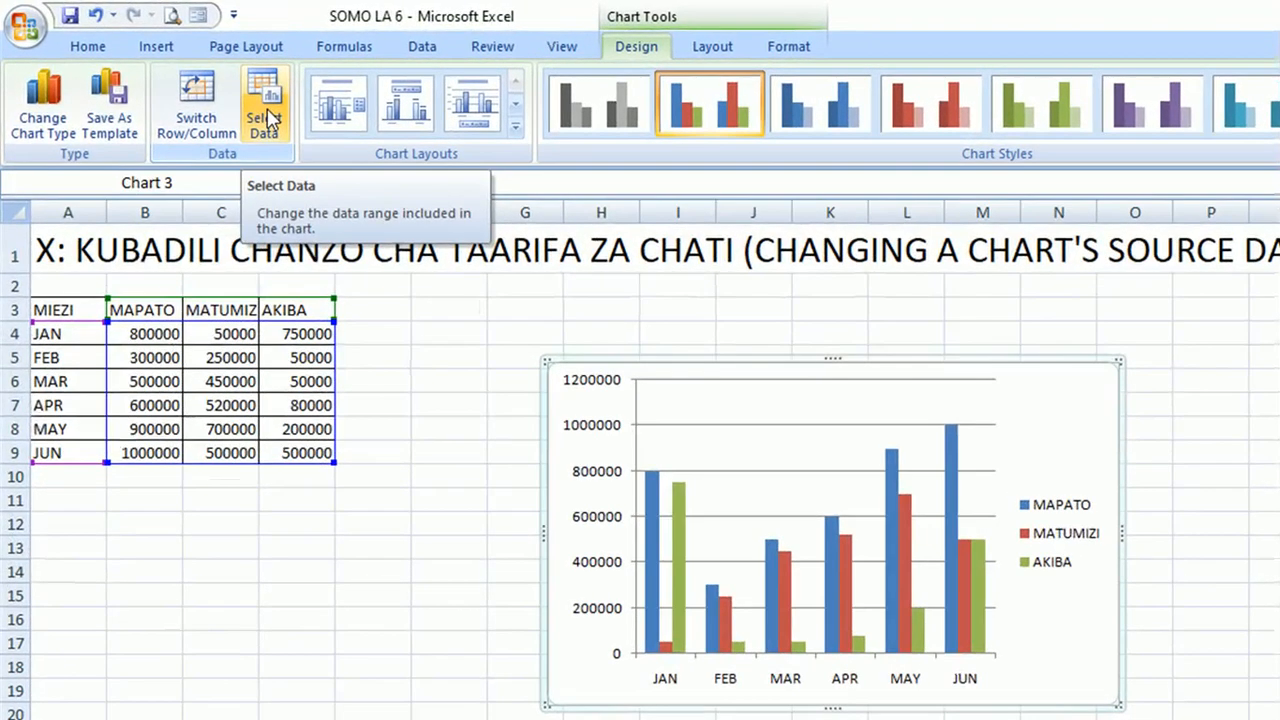
Change the column chart's source data to ranges A3:B9 and D3:D9, leaving out the MATUMIZI column.
left_click(250, 115)
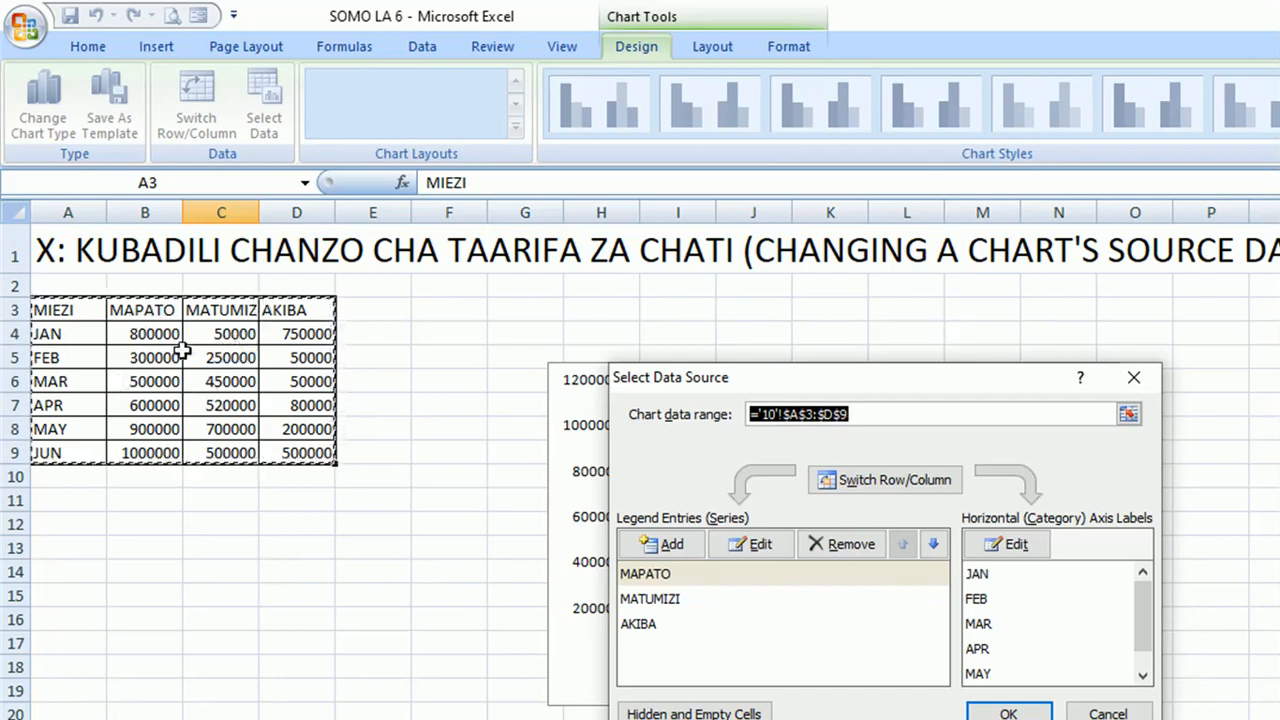
left_click(83, 313)
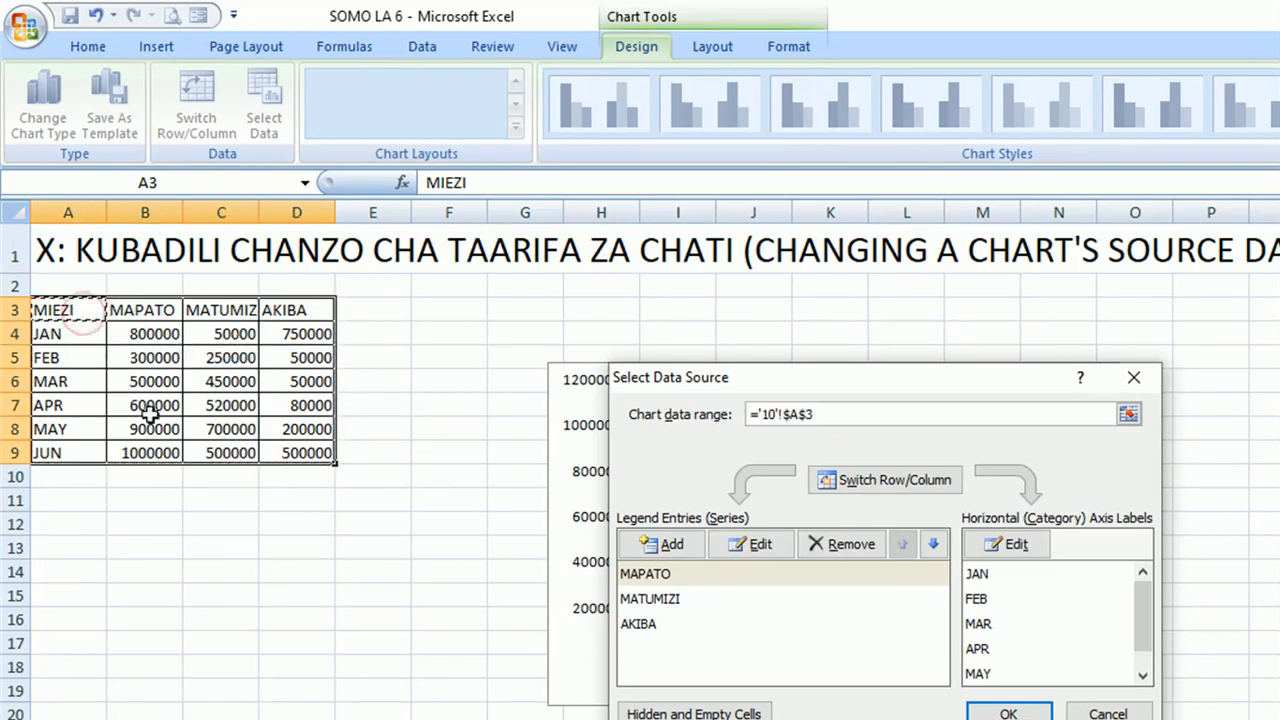
left_click(148, 452, "shift")
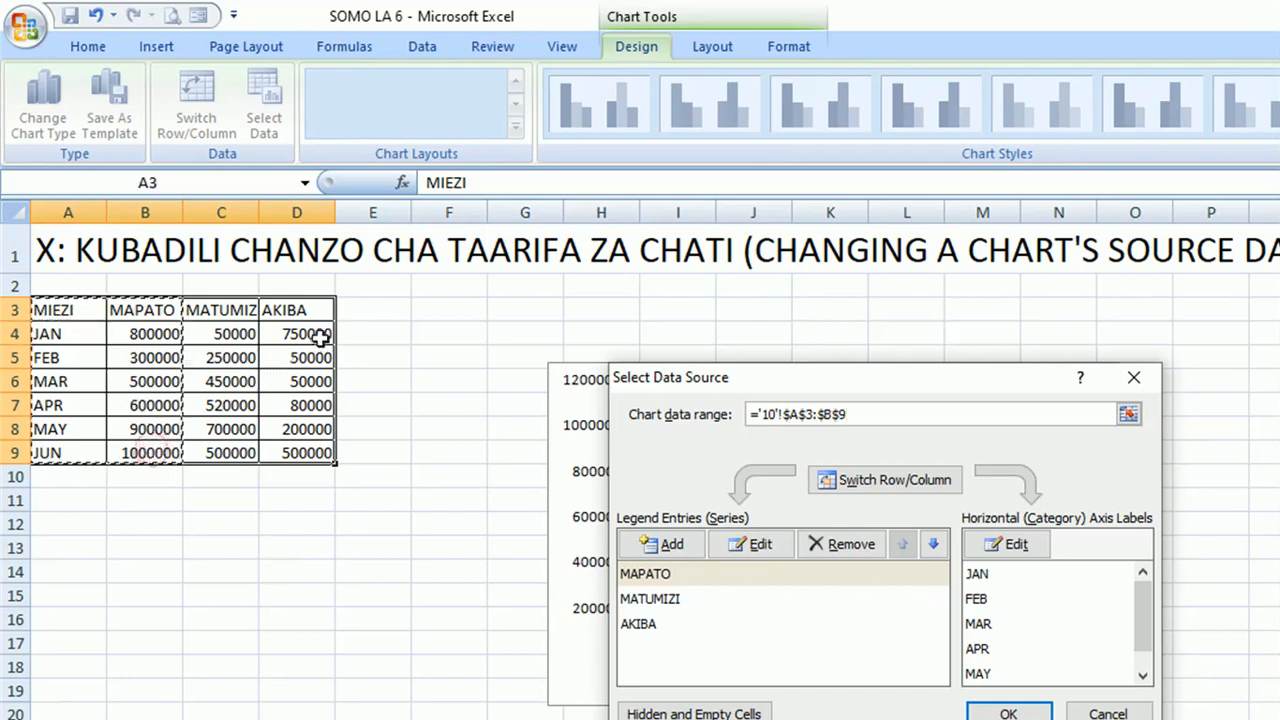
left_click(300, 311, "ctrl")
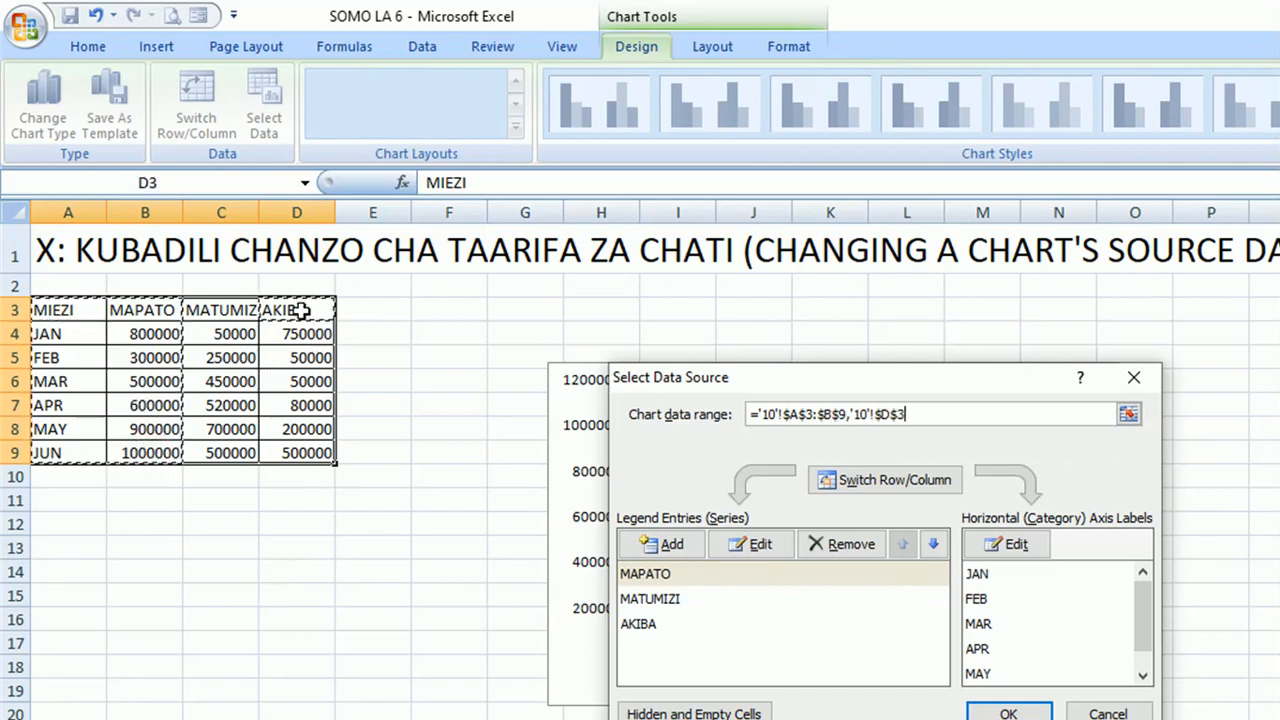
left_click(314, 453, "shift")
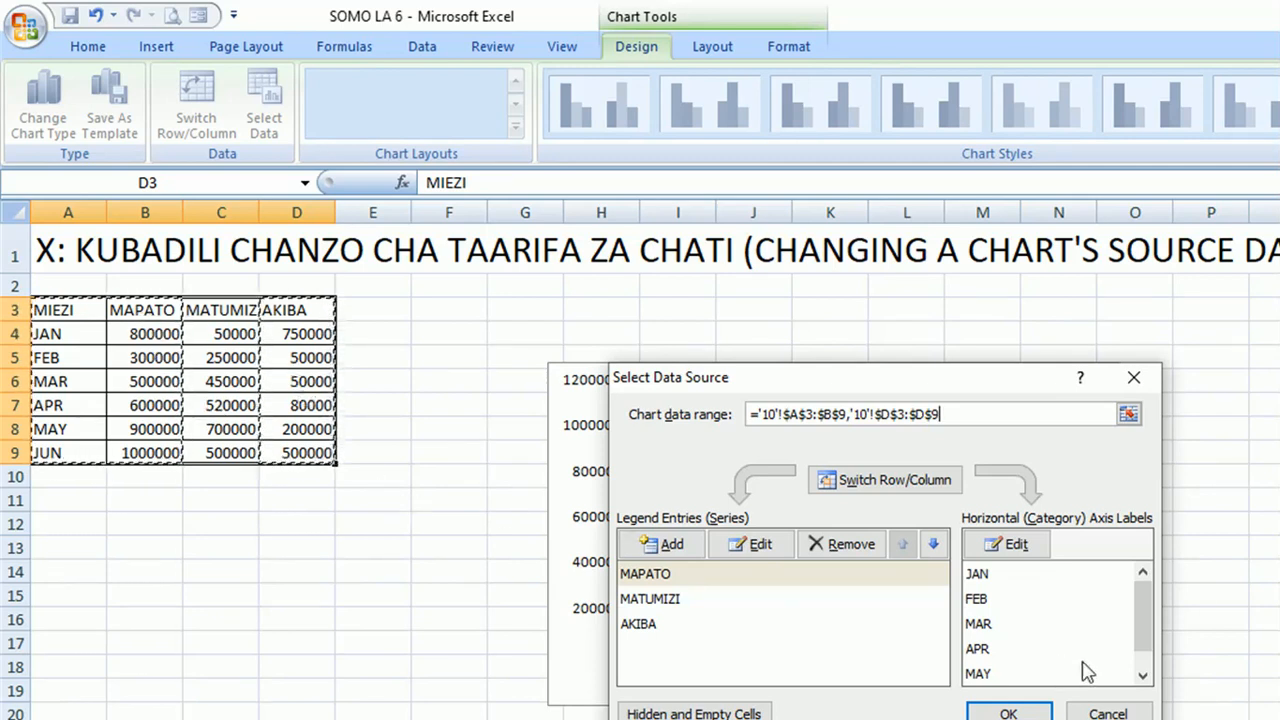
left_click(1010, 714)
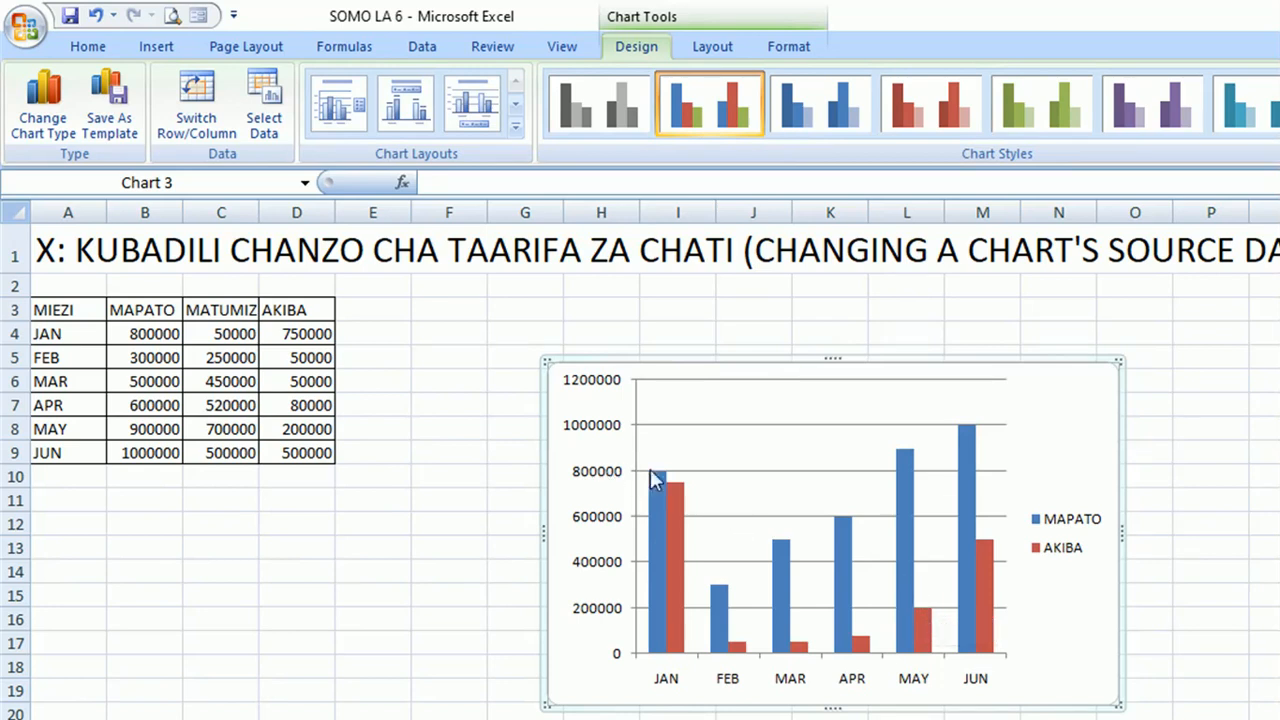
Switch the chart's rows and columns so the months become the series, and undo the switch.
left_click(546, 481)
left_click(192, 96)
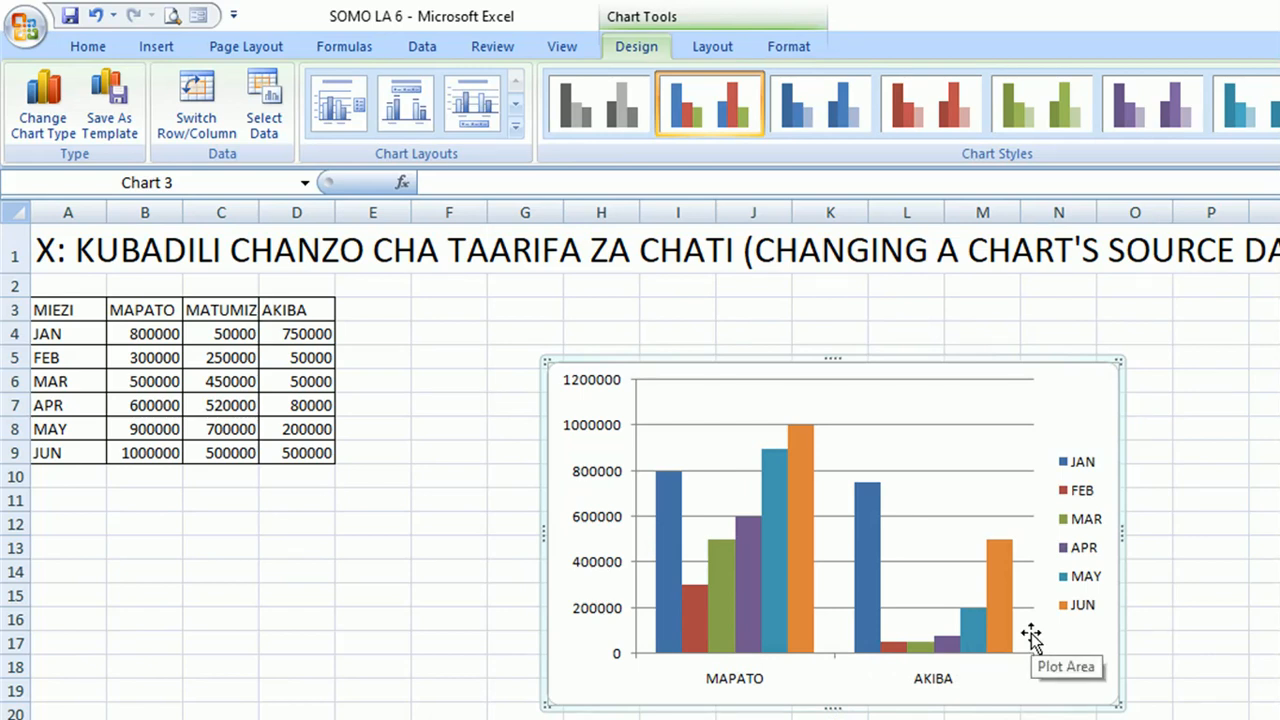
left_click(95, 15)
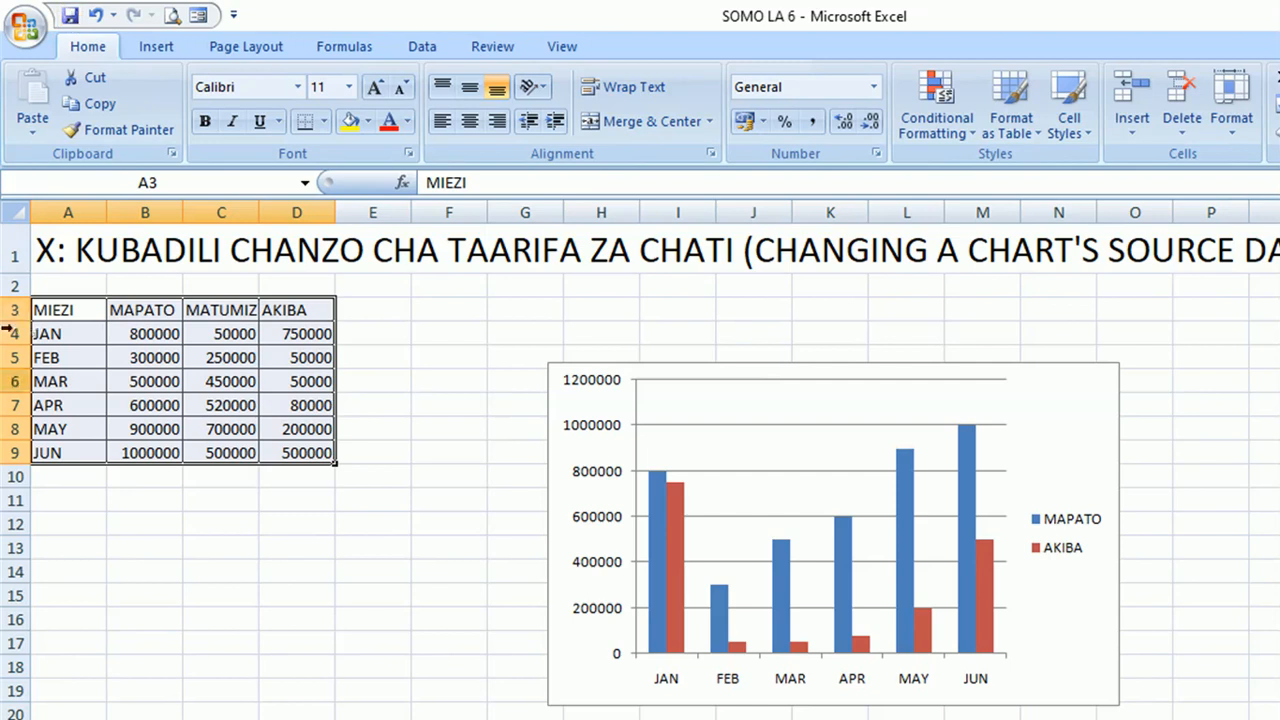
Review the example charts on worksheets 1 to 4 and return to worksheet 10.
left_click(108, 718)
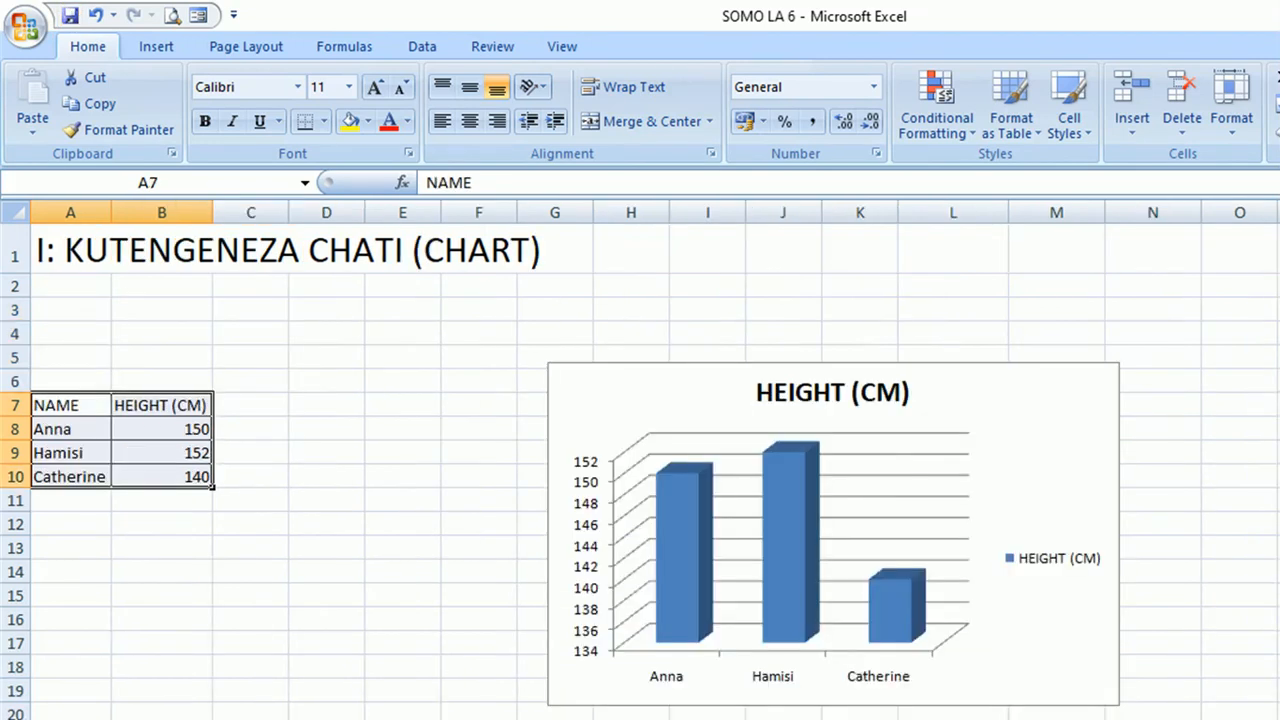
left_click(145, 718)
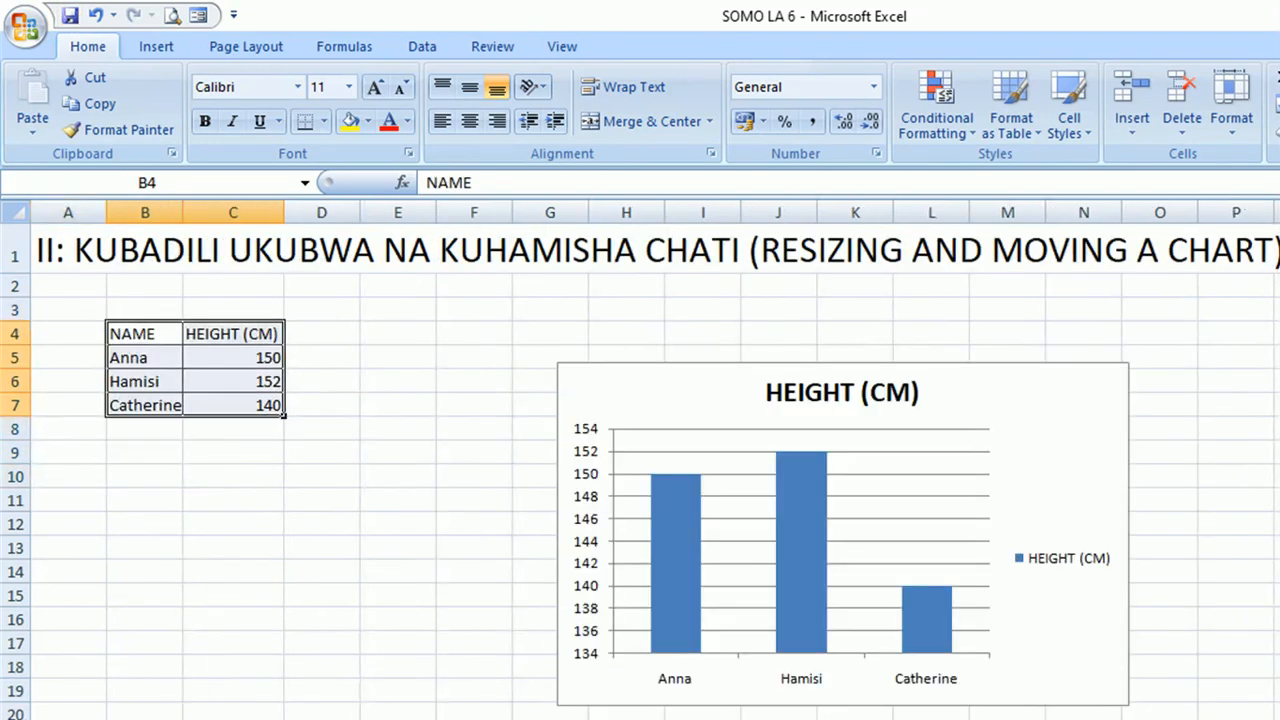
left_click(118, 666)
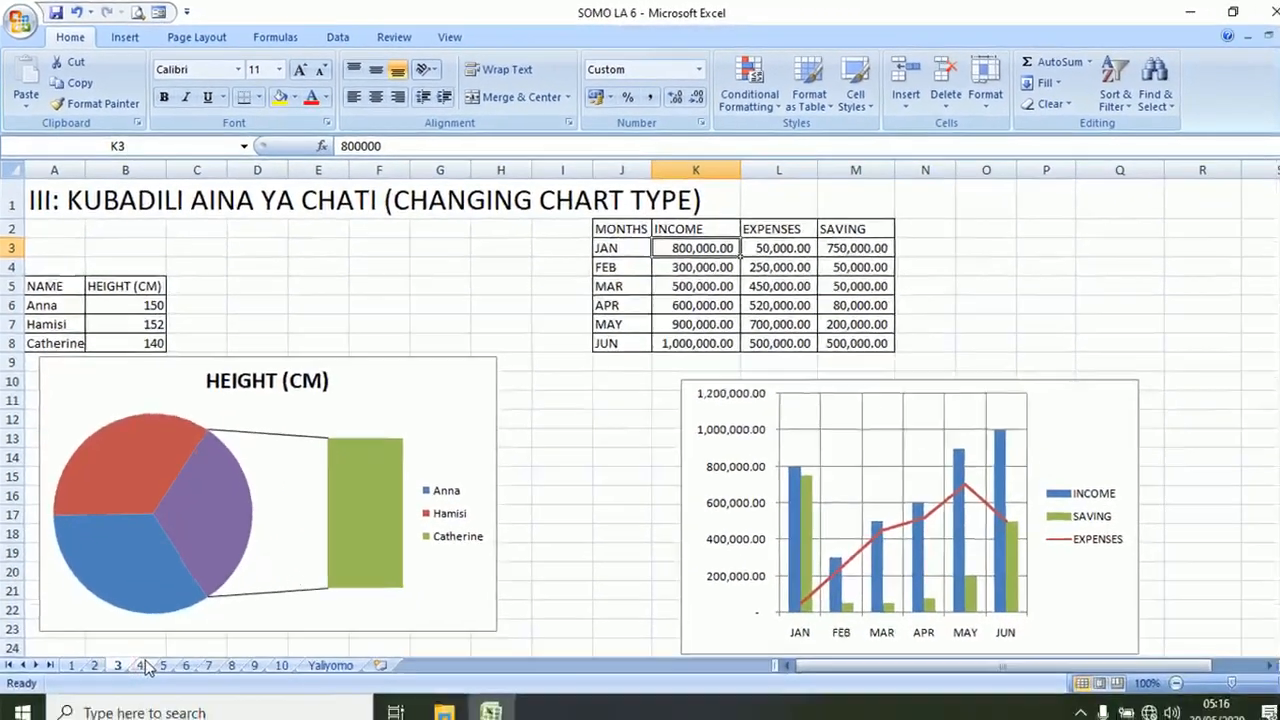
left_click(142, 658)
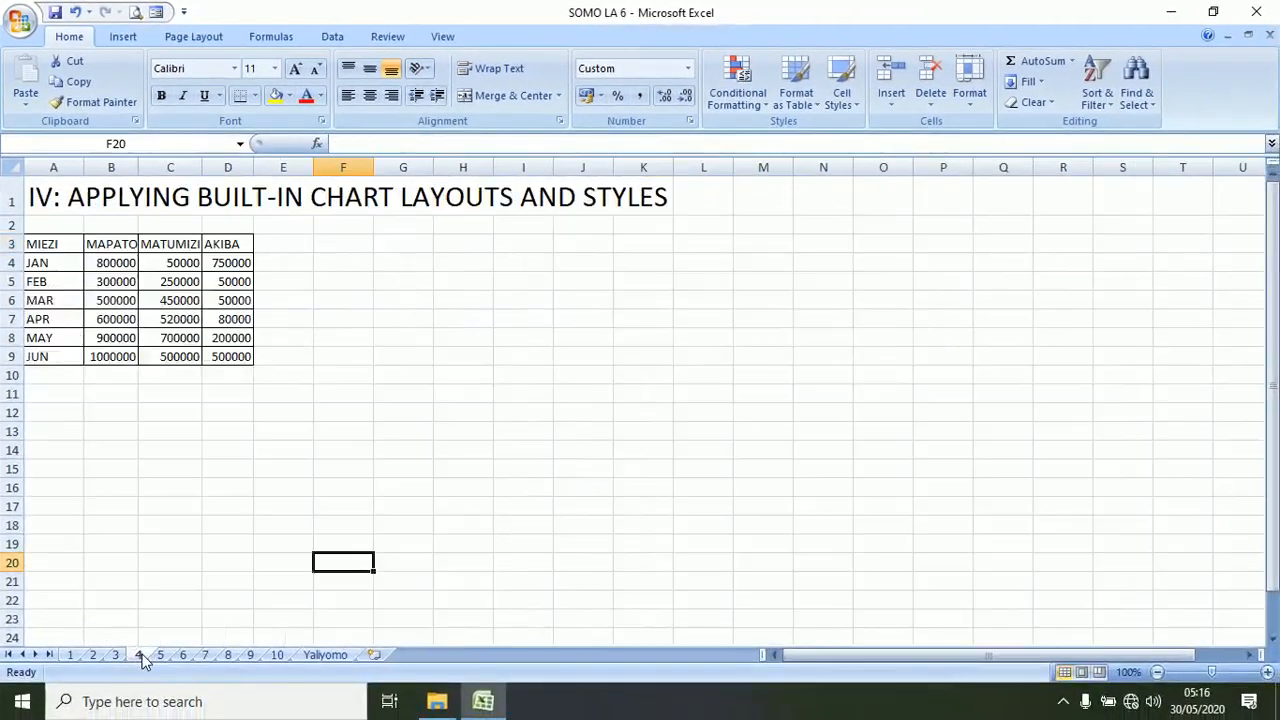
left_click(278, 656)
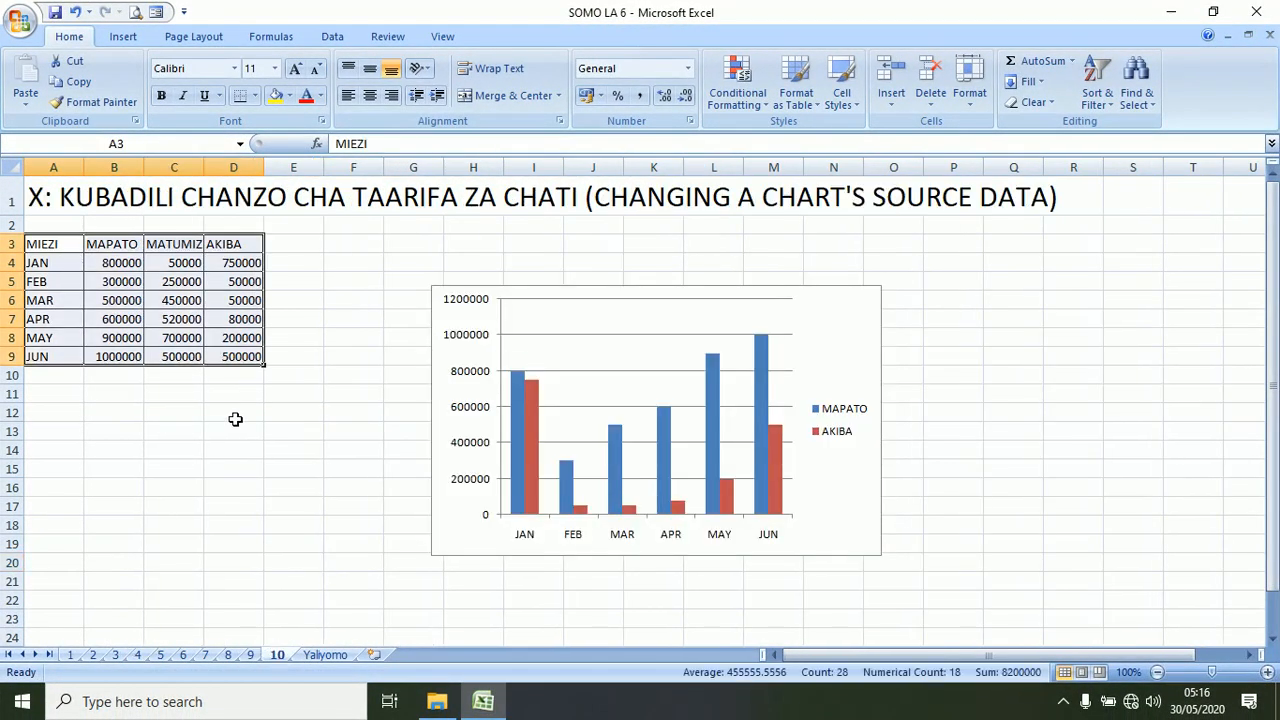